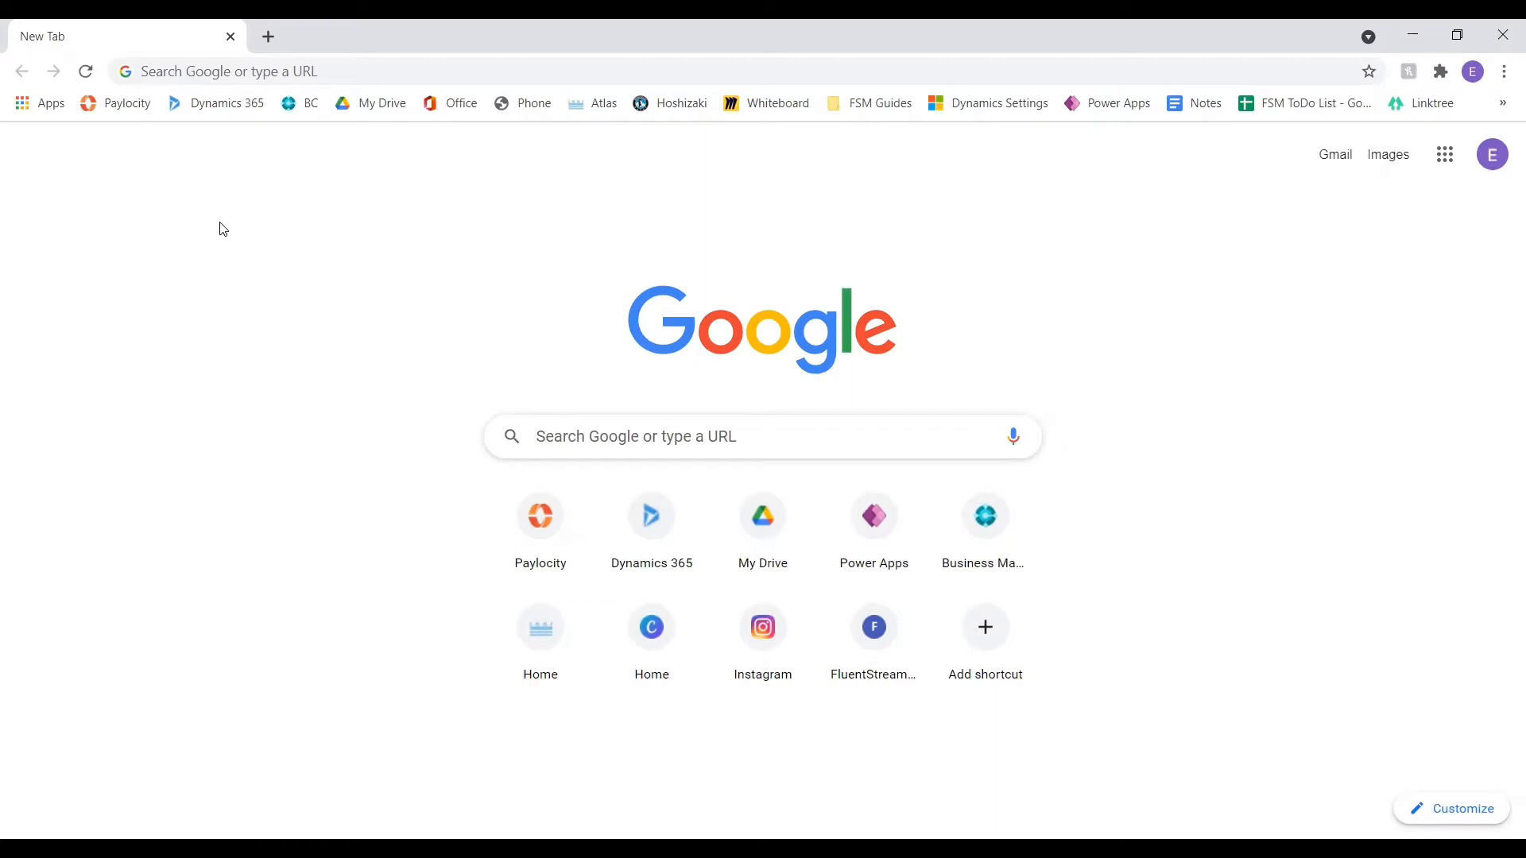
Open the Production version of the Field Service app from the Dynamics 365 home page
click(211, 108)
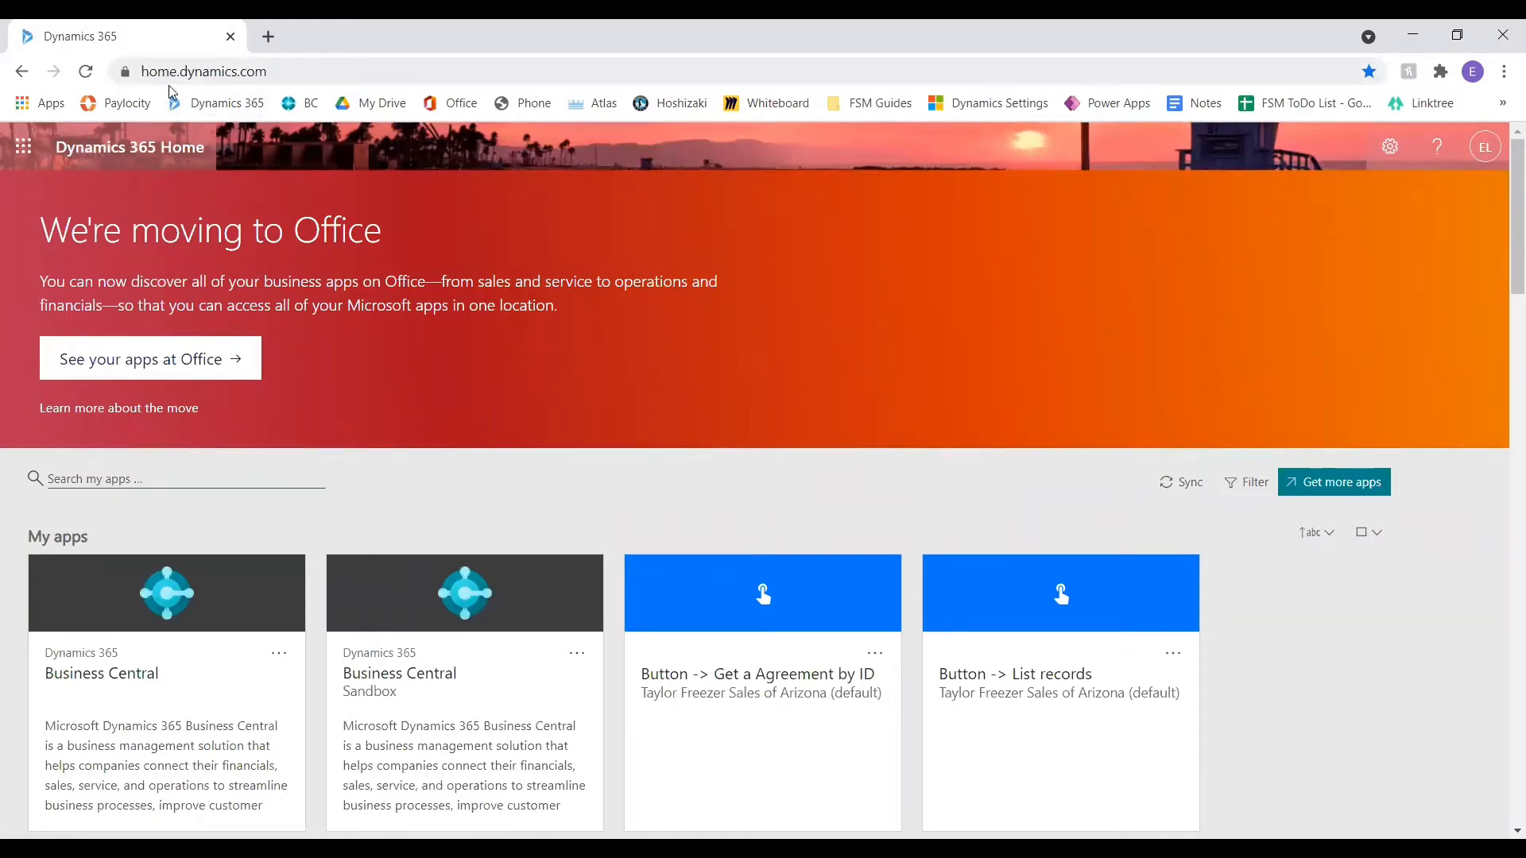
scroll(732, 434, down, 3)
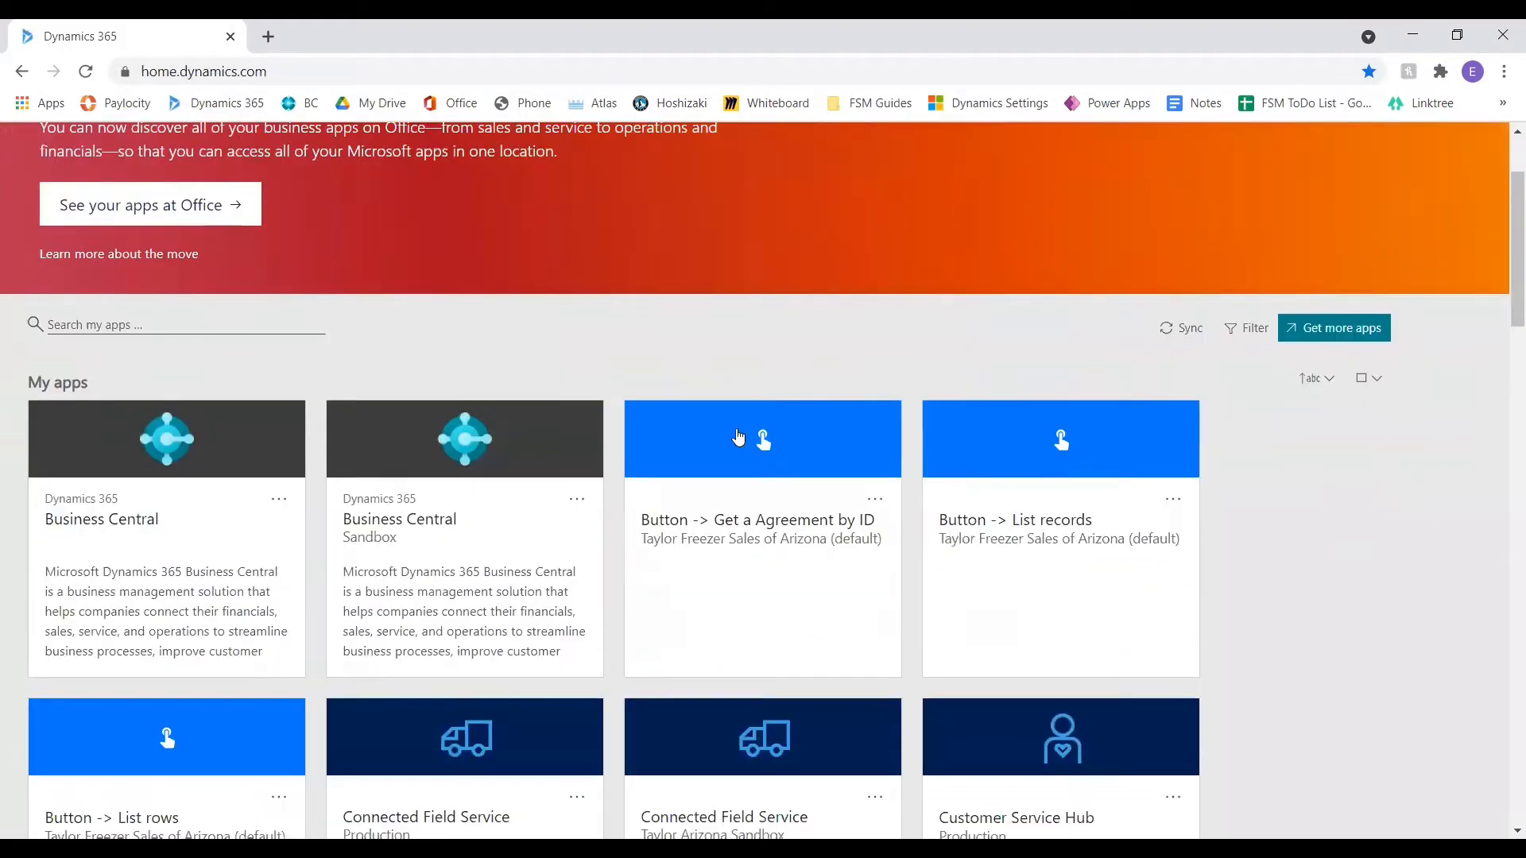
scroll(739, 436, down, 10)
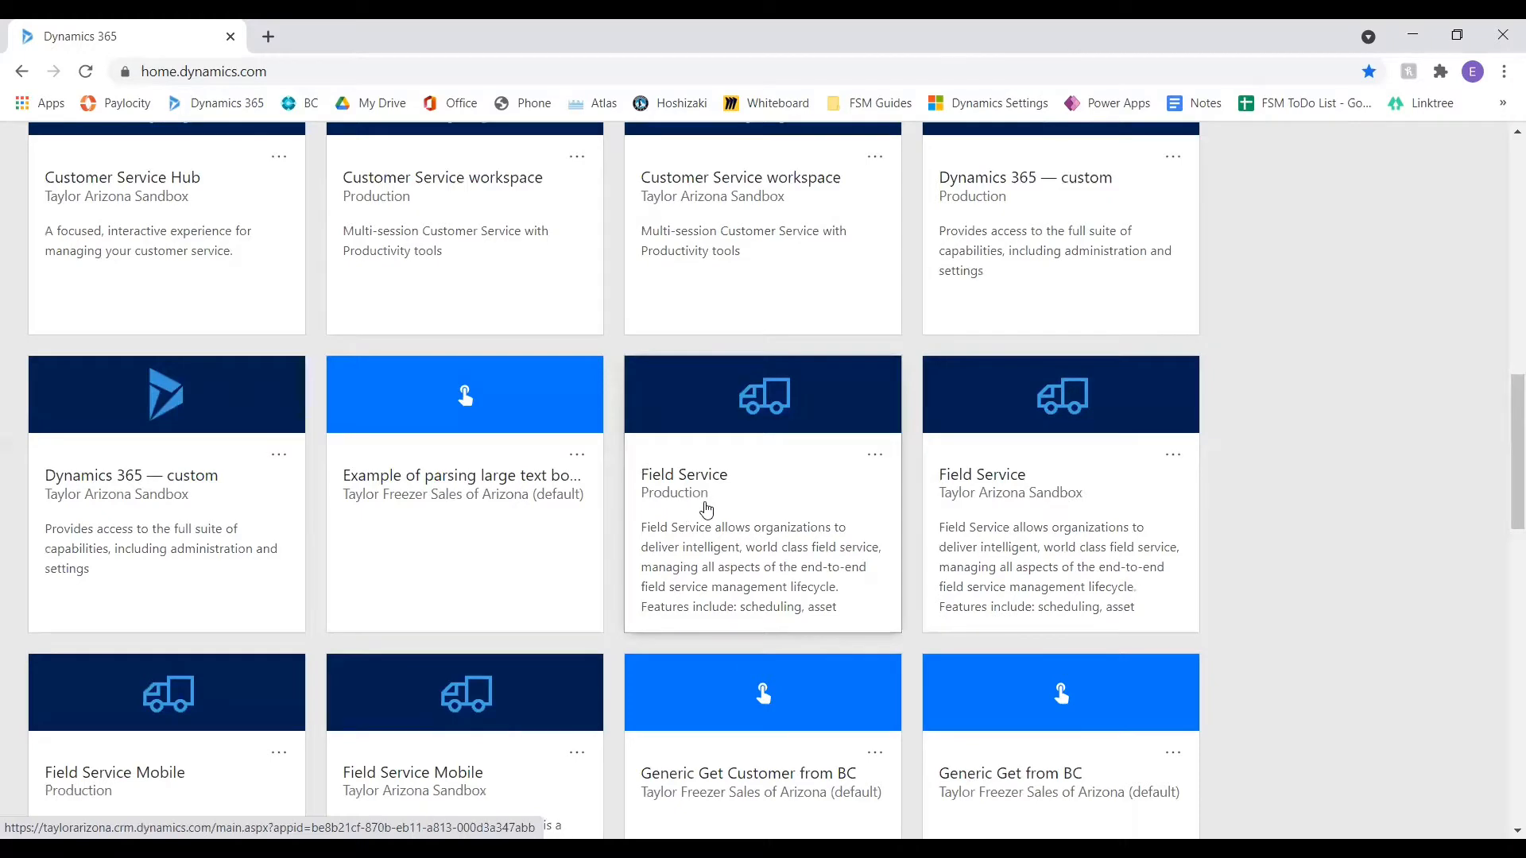
scroll(706, 509, up, 2)
scroll(705, 509, up, 4)
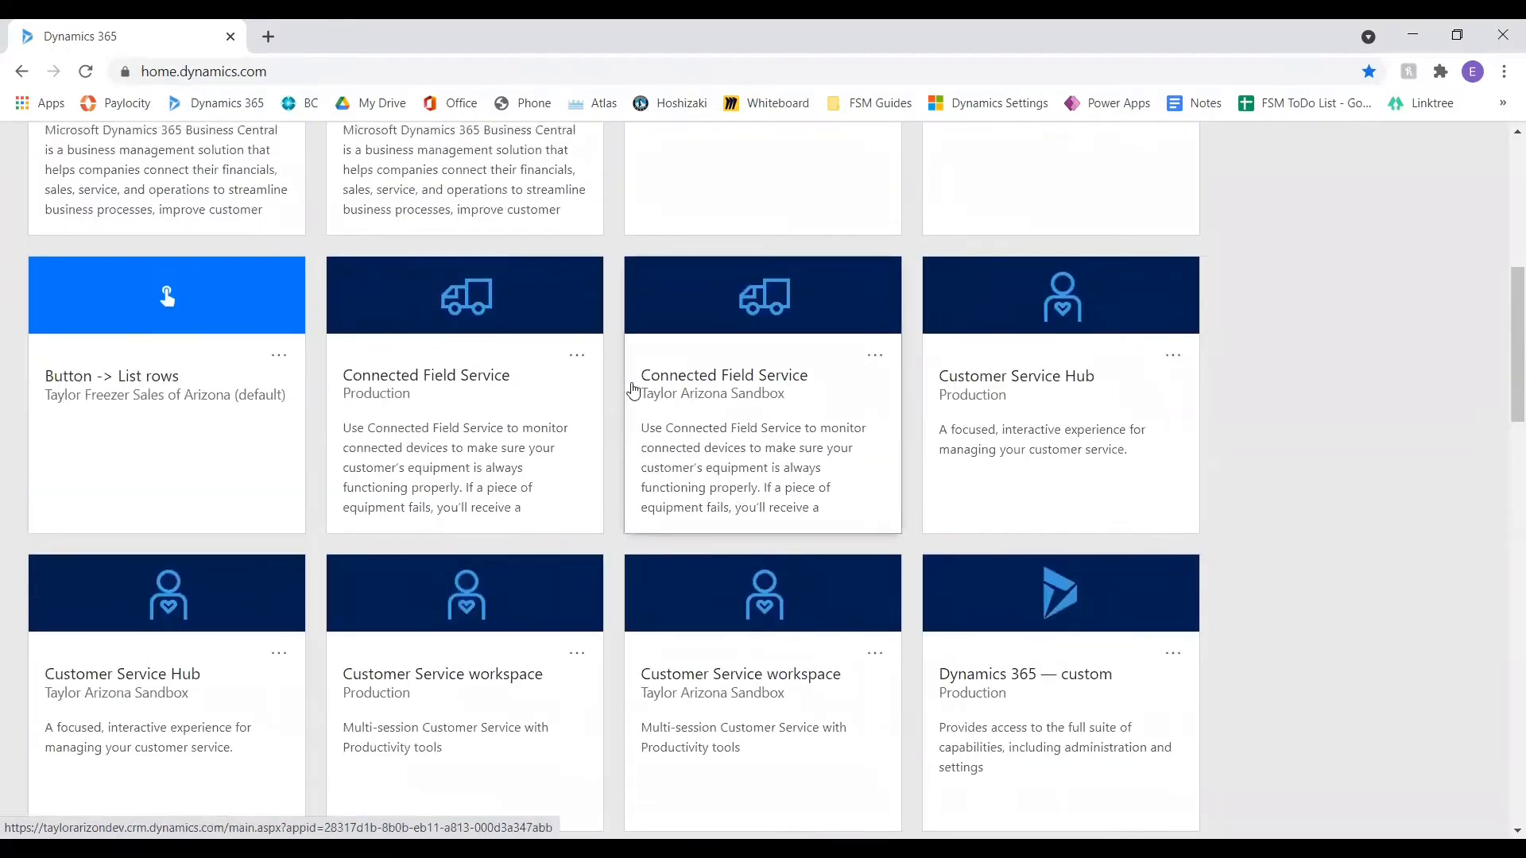
scroll(716, 484, down, 6)
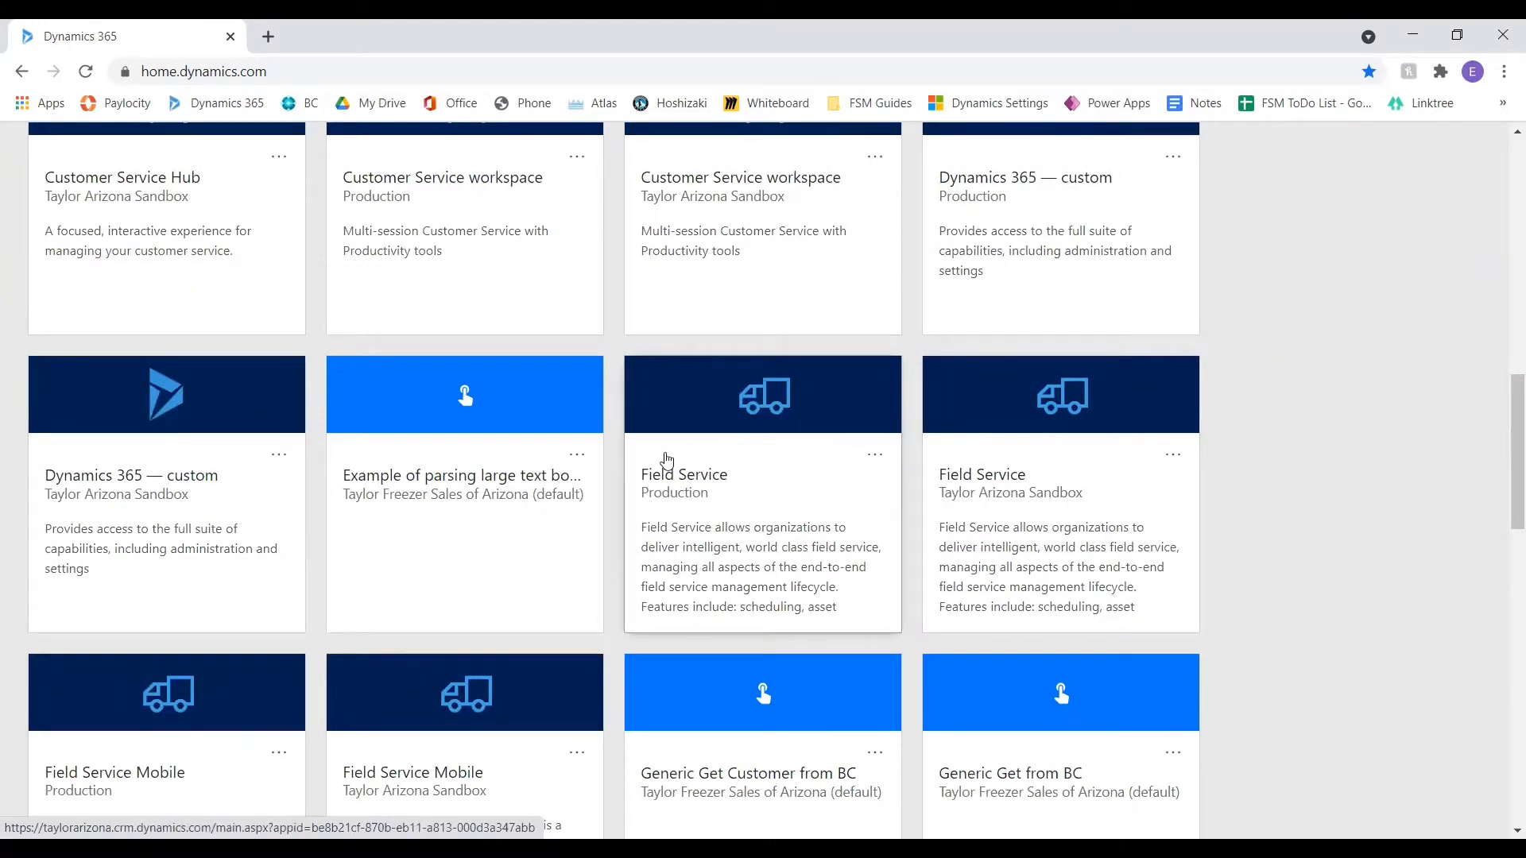
click(718, 467)
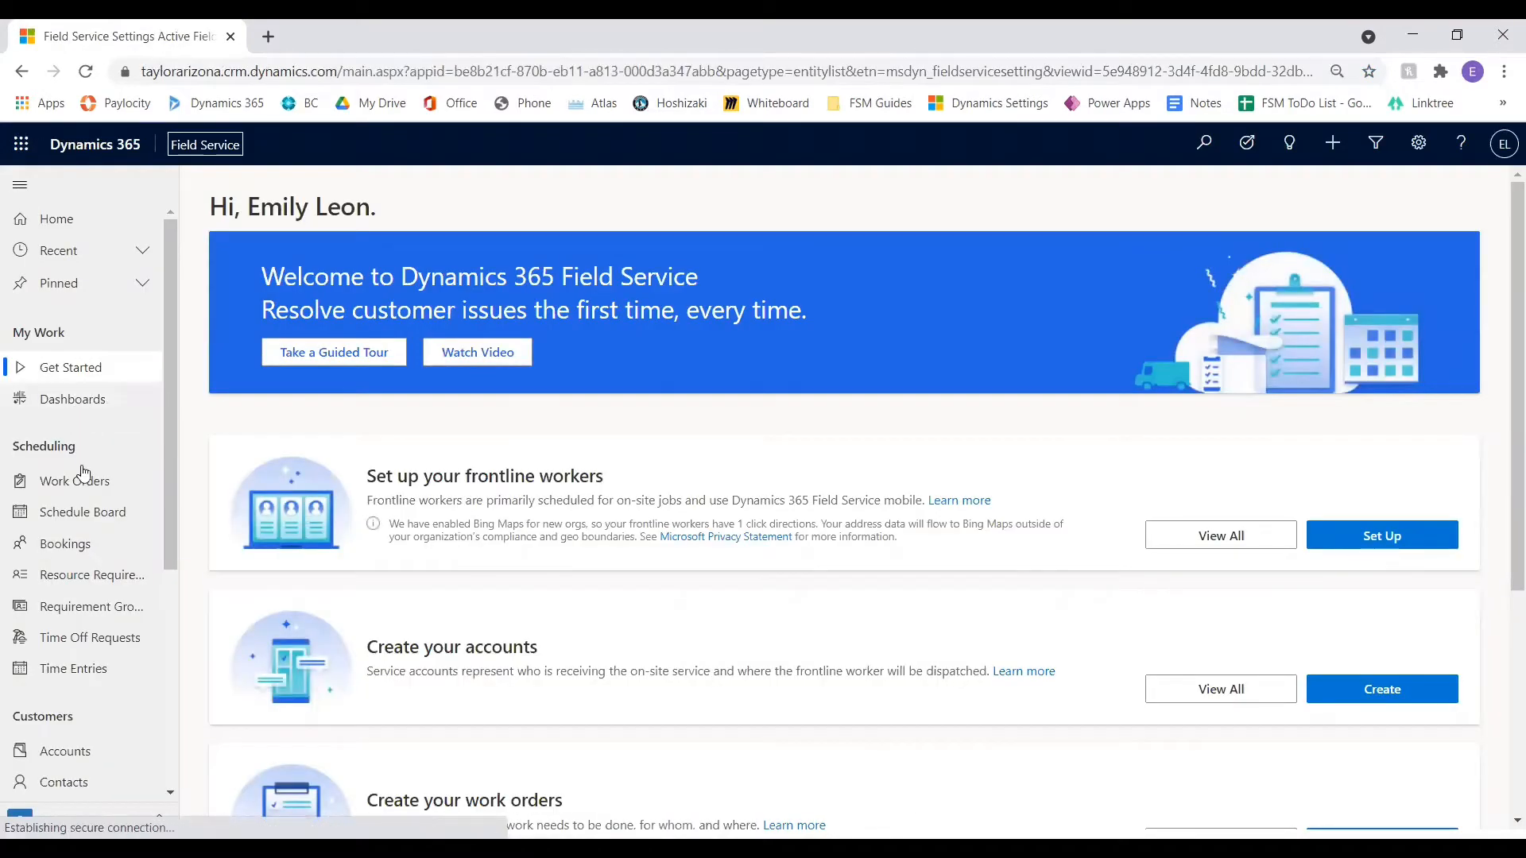
Start a new work order and set its service account to McDonald's #1035, searching the accounts for *1035
click(78, 494)
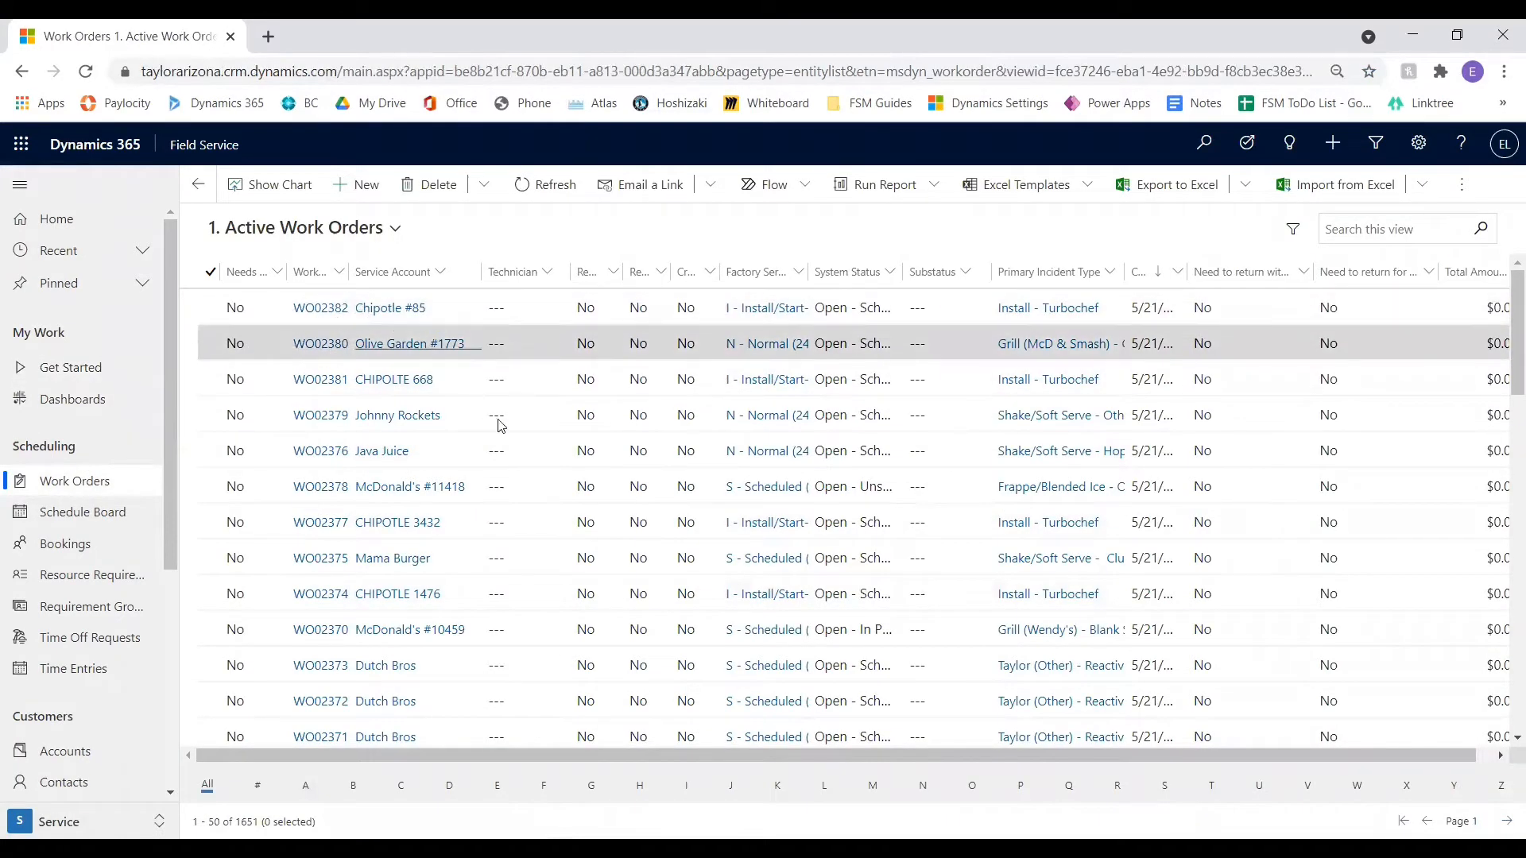
click(371, 196)
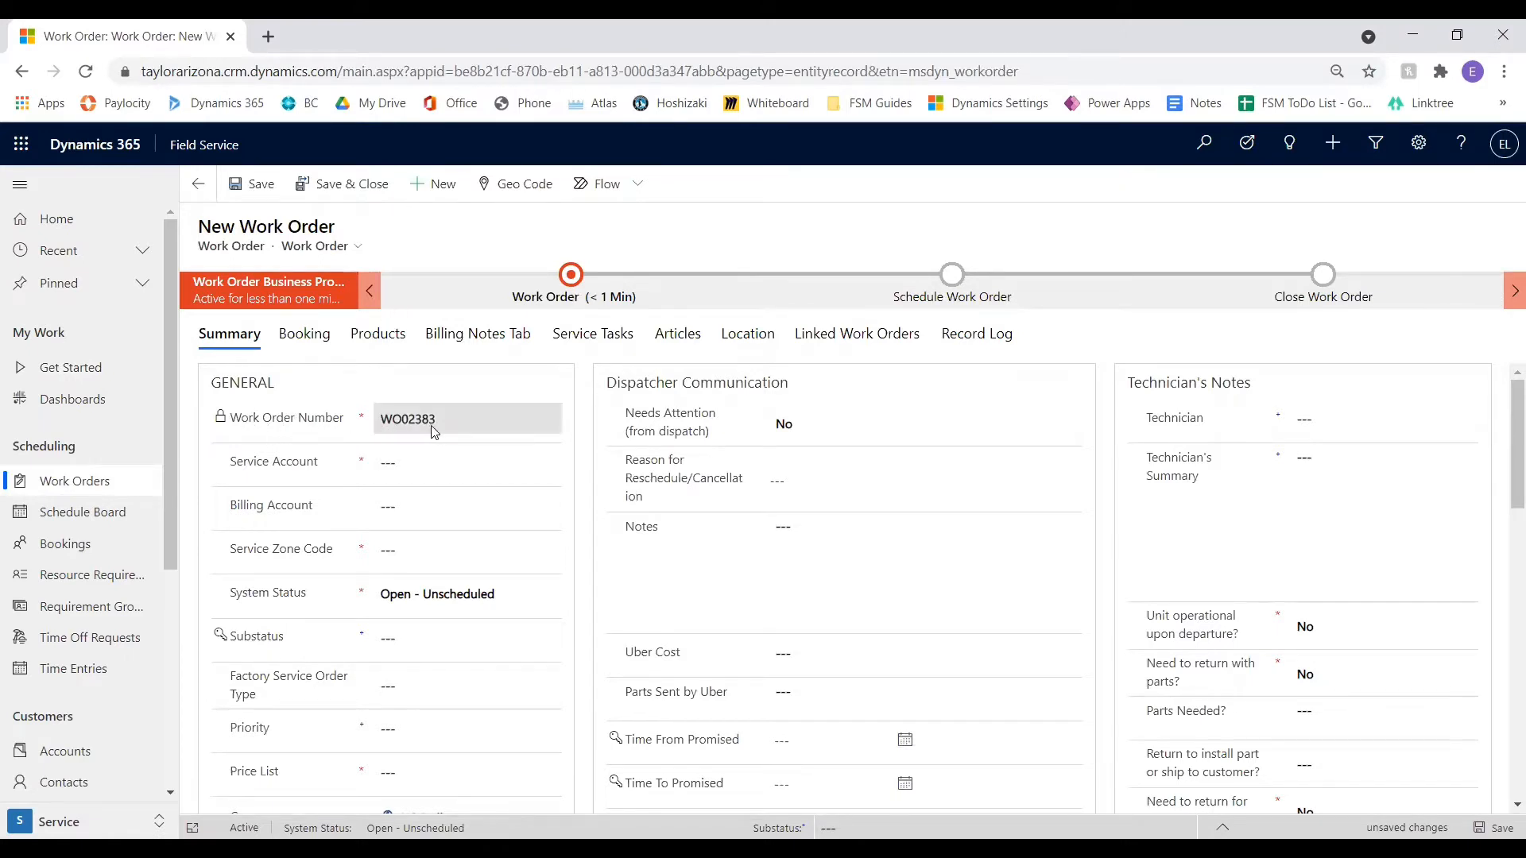
click(428, 463)
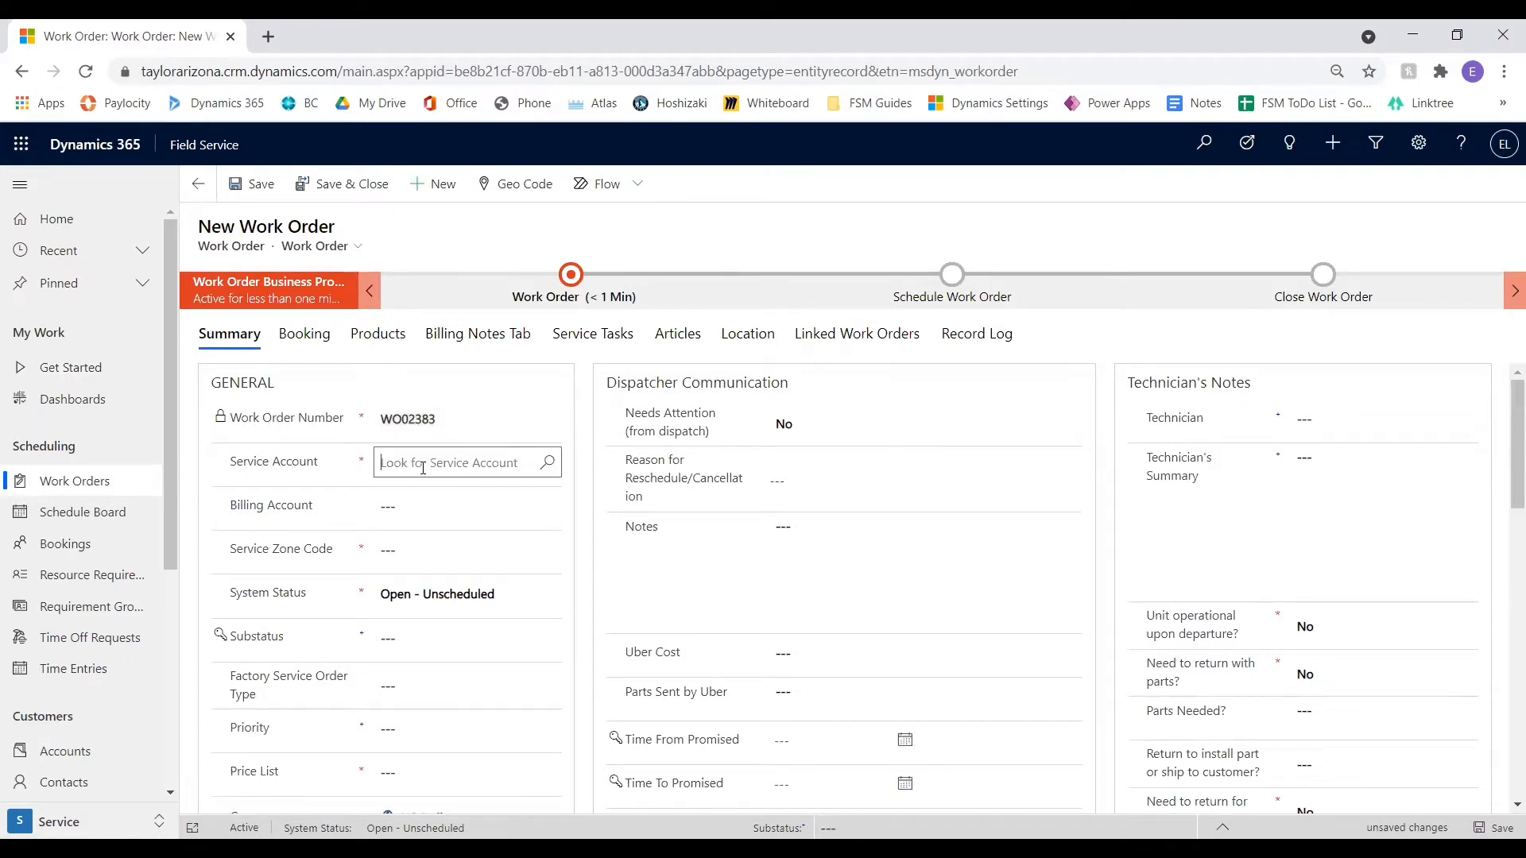
scroll(581, 409, down, 1)
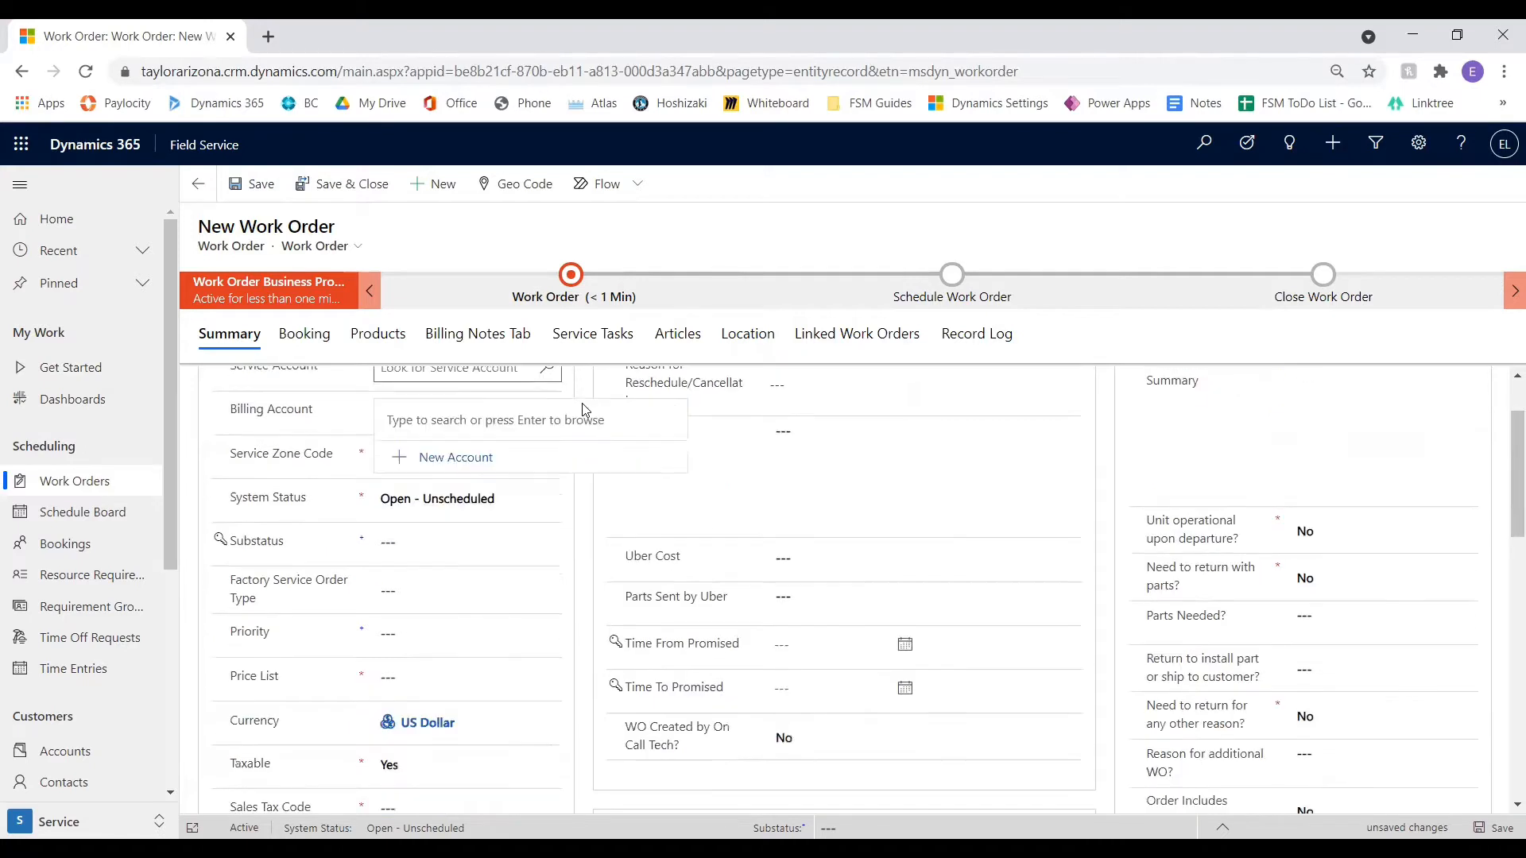
scroll(585, 421, up, 1)
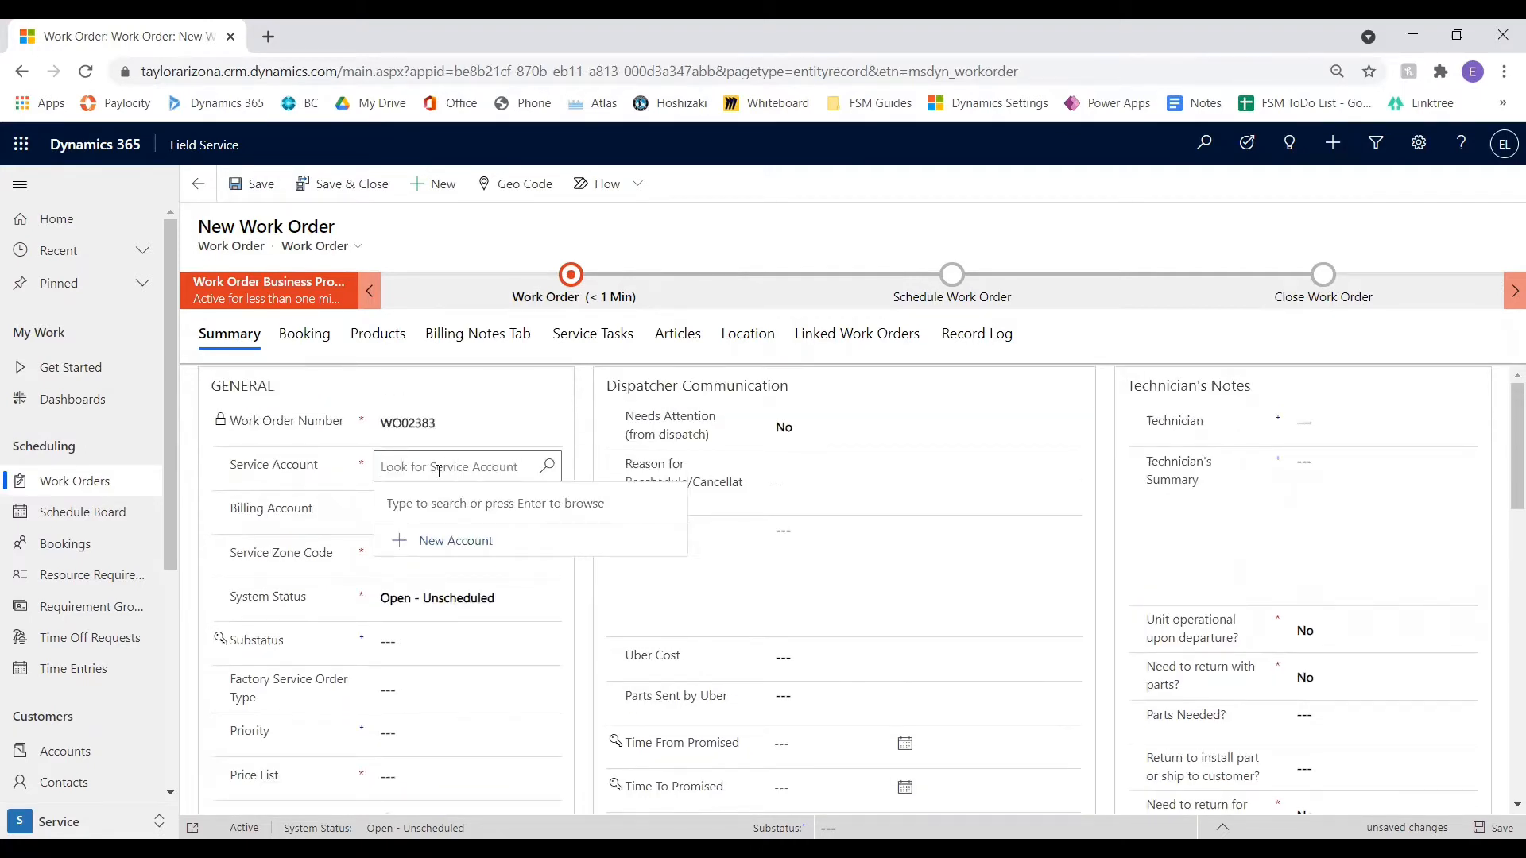
key(Return)
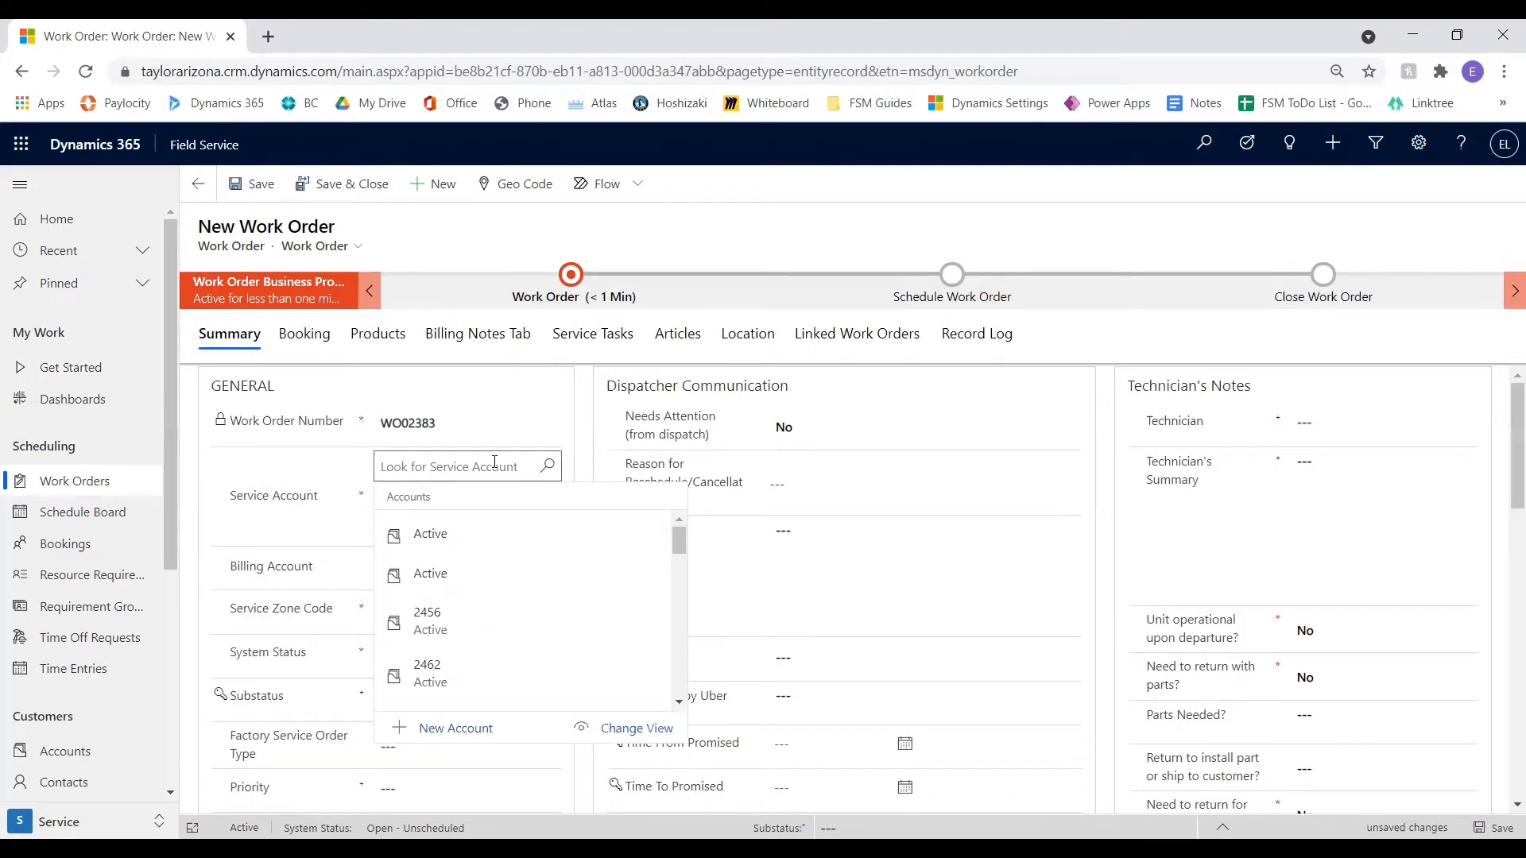
text(*)
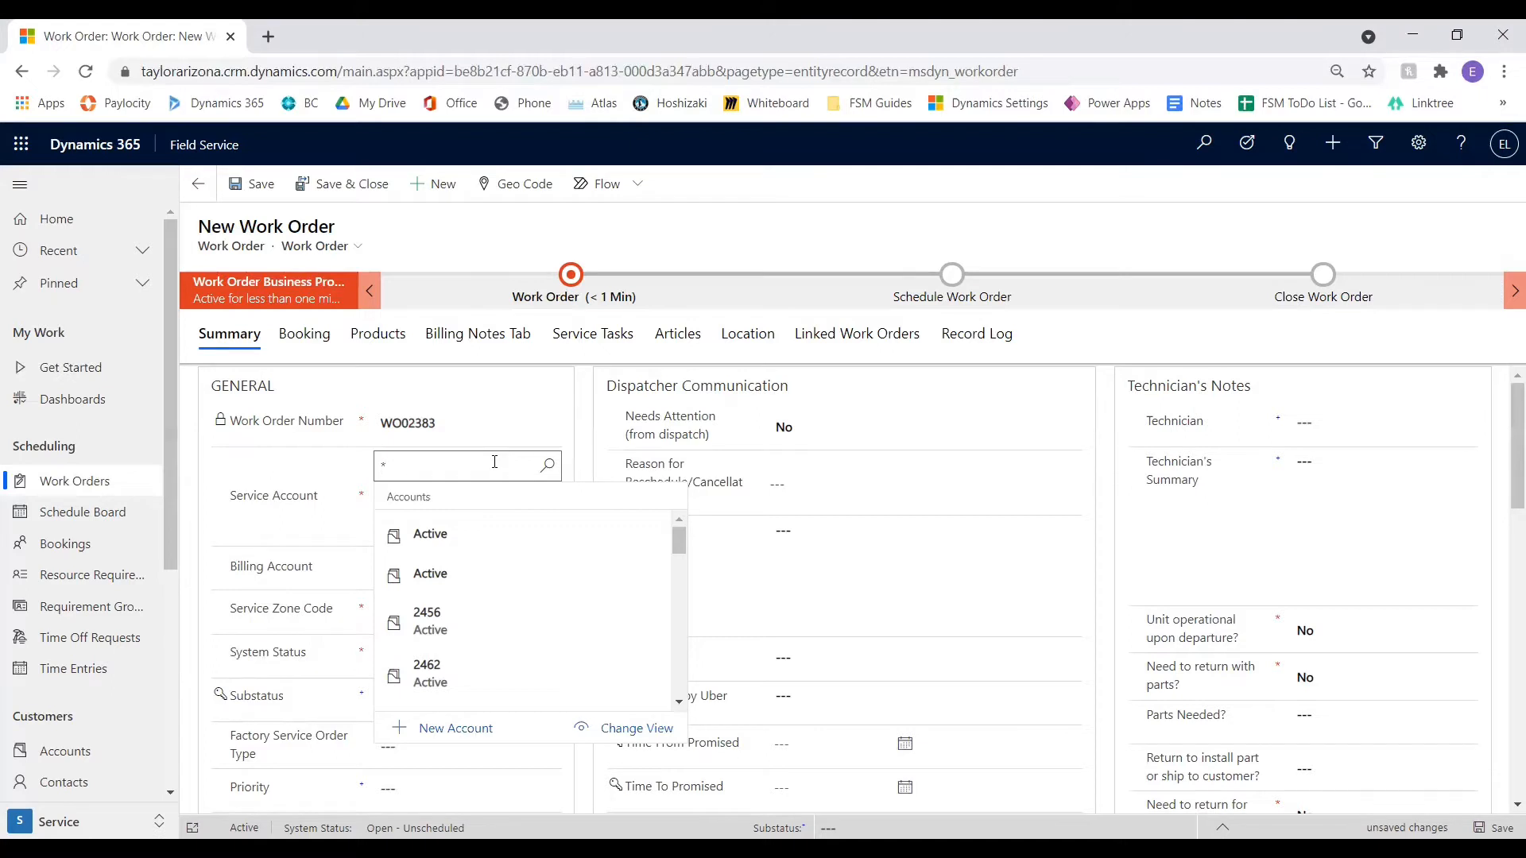
text(1035)
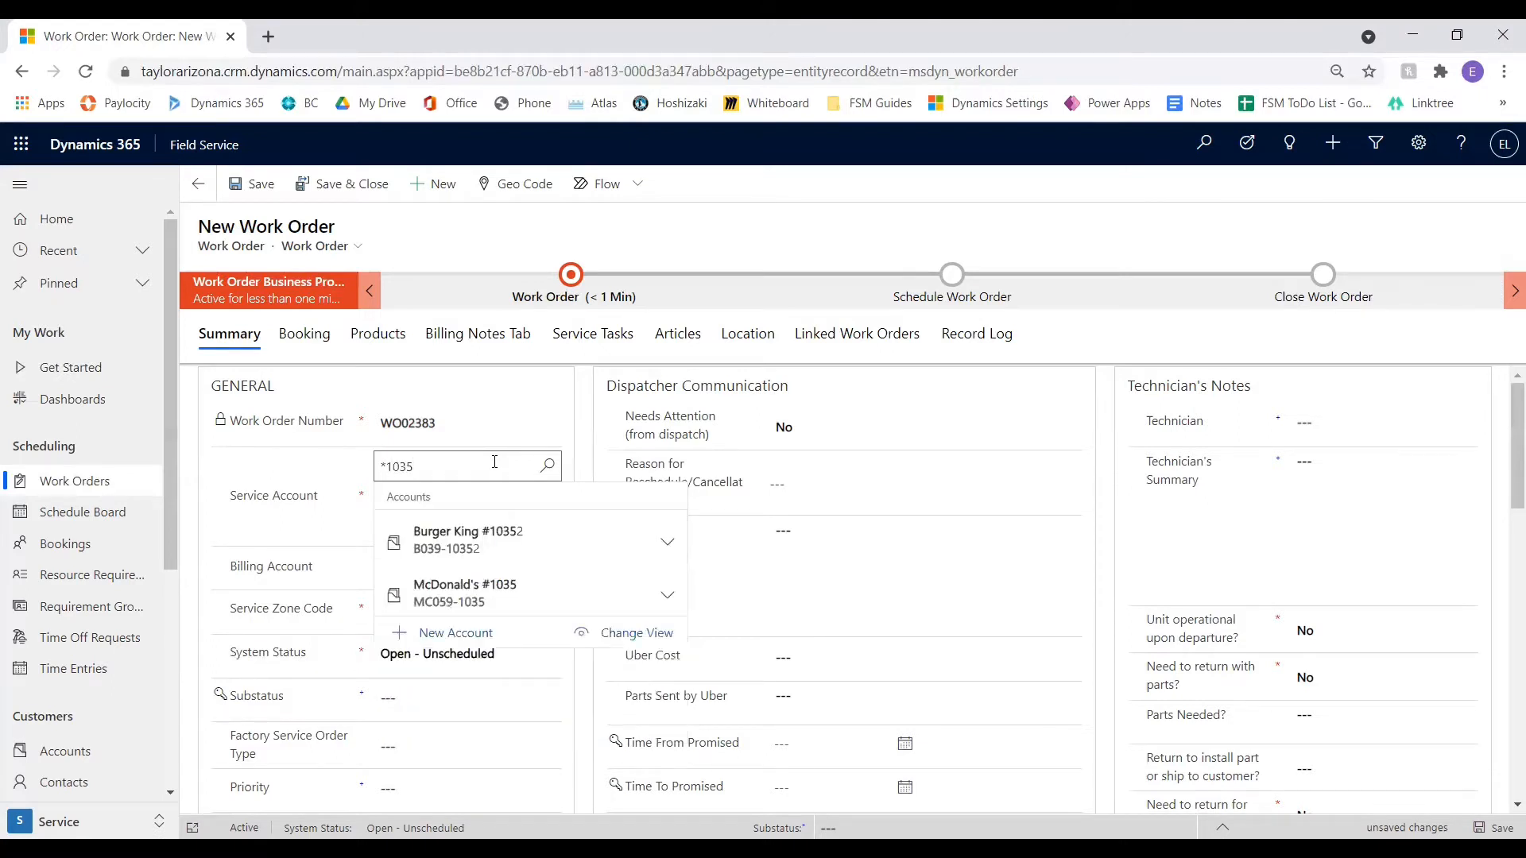
click(528, 610)
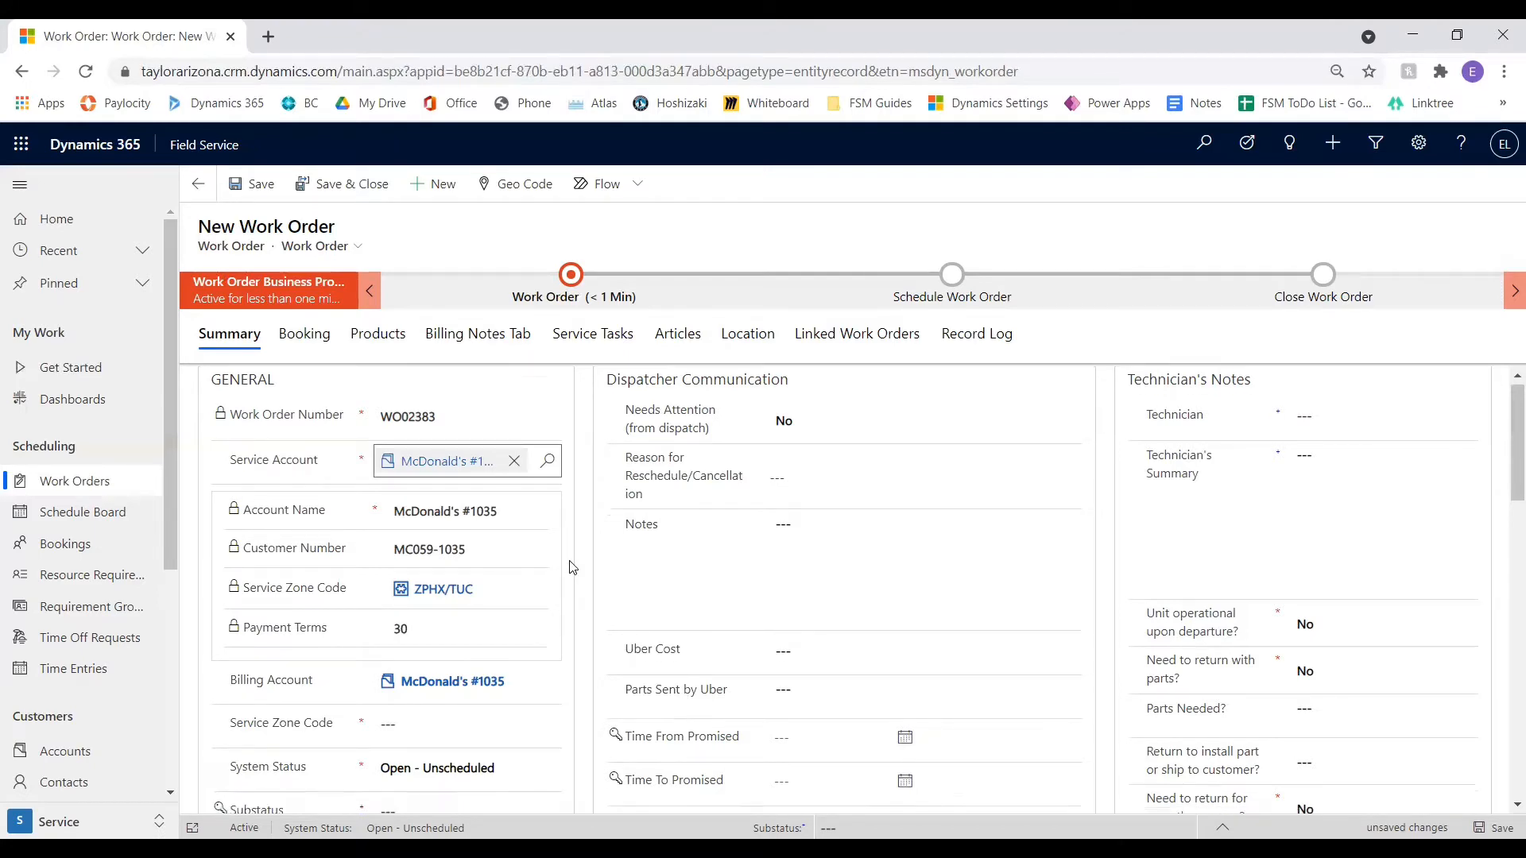
Set the work order's service zone code to ZPHX/TUC, matching the zone of the service account
scroll(572, 566, down, 3)
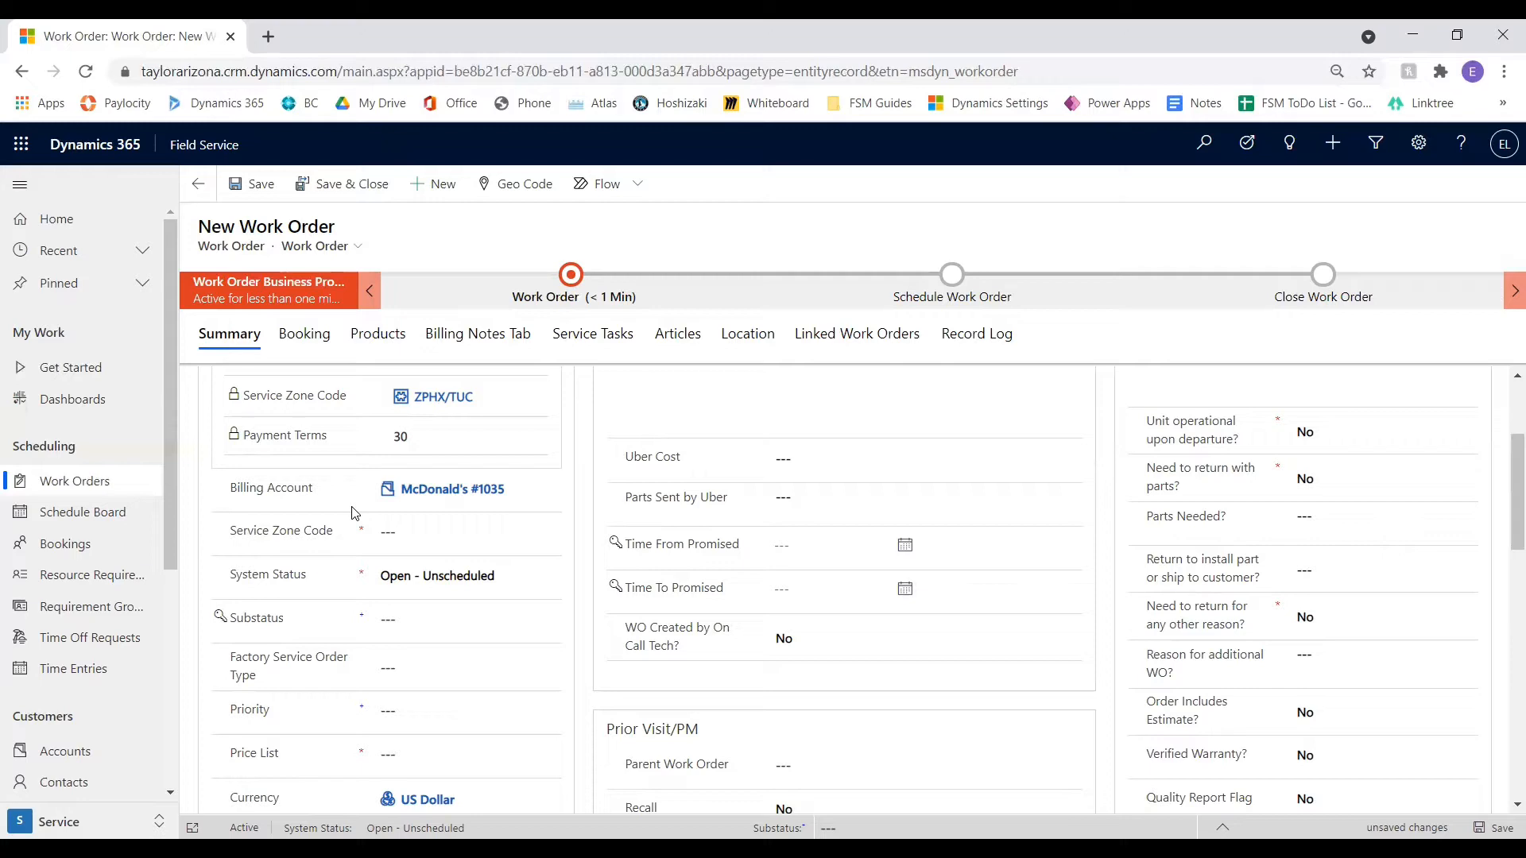
scroll(355, 513, up, 3)
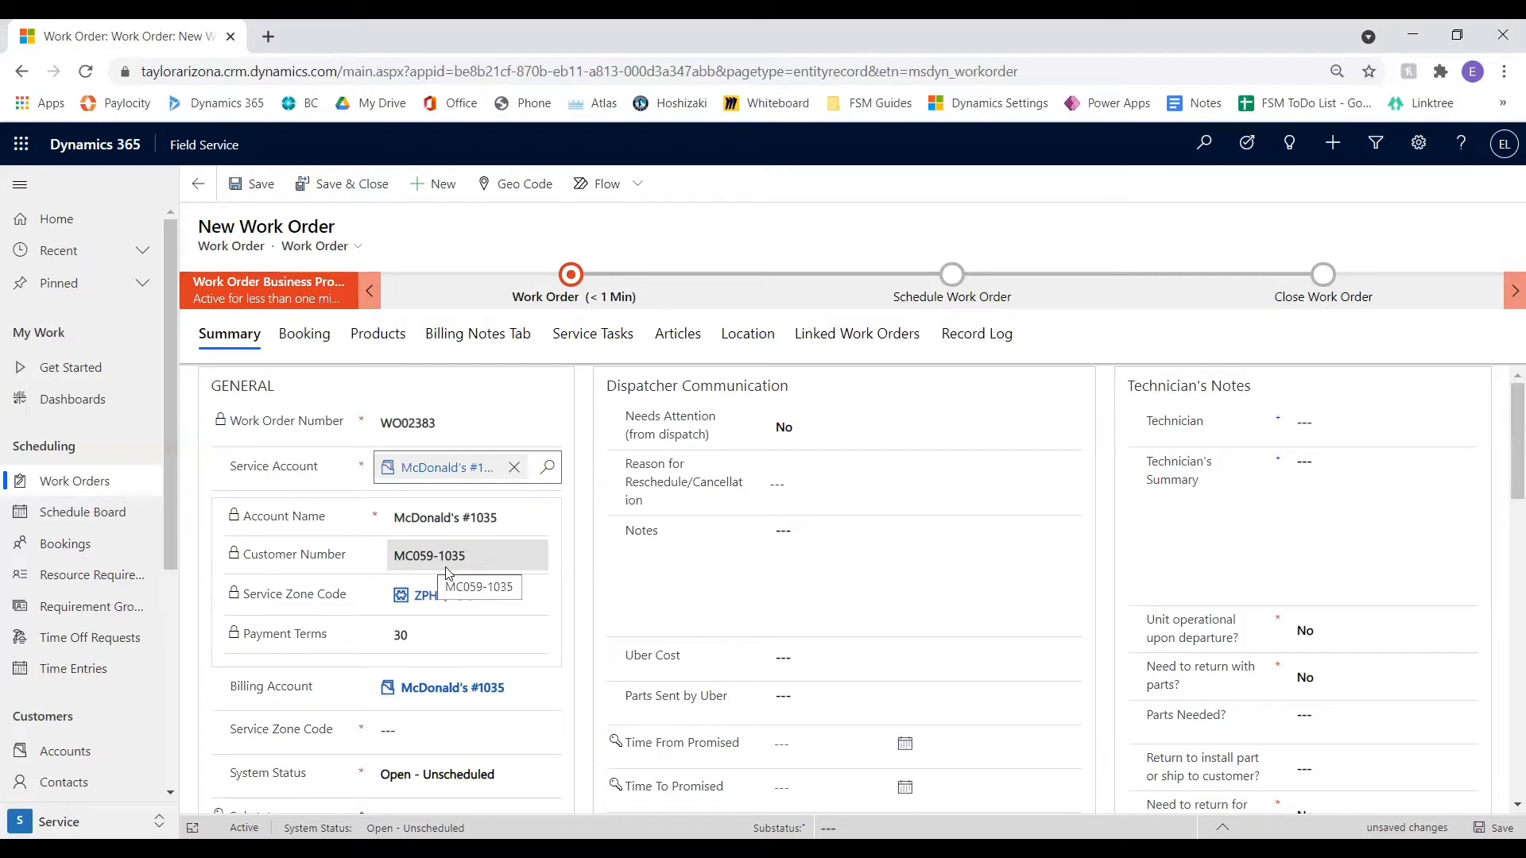
scroll(449, 572, down, 3)
click(421, 531)
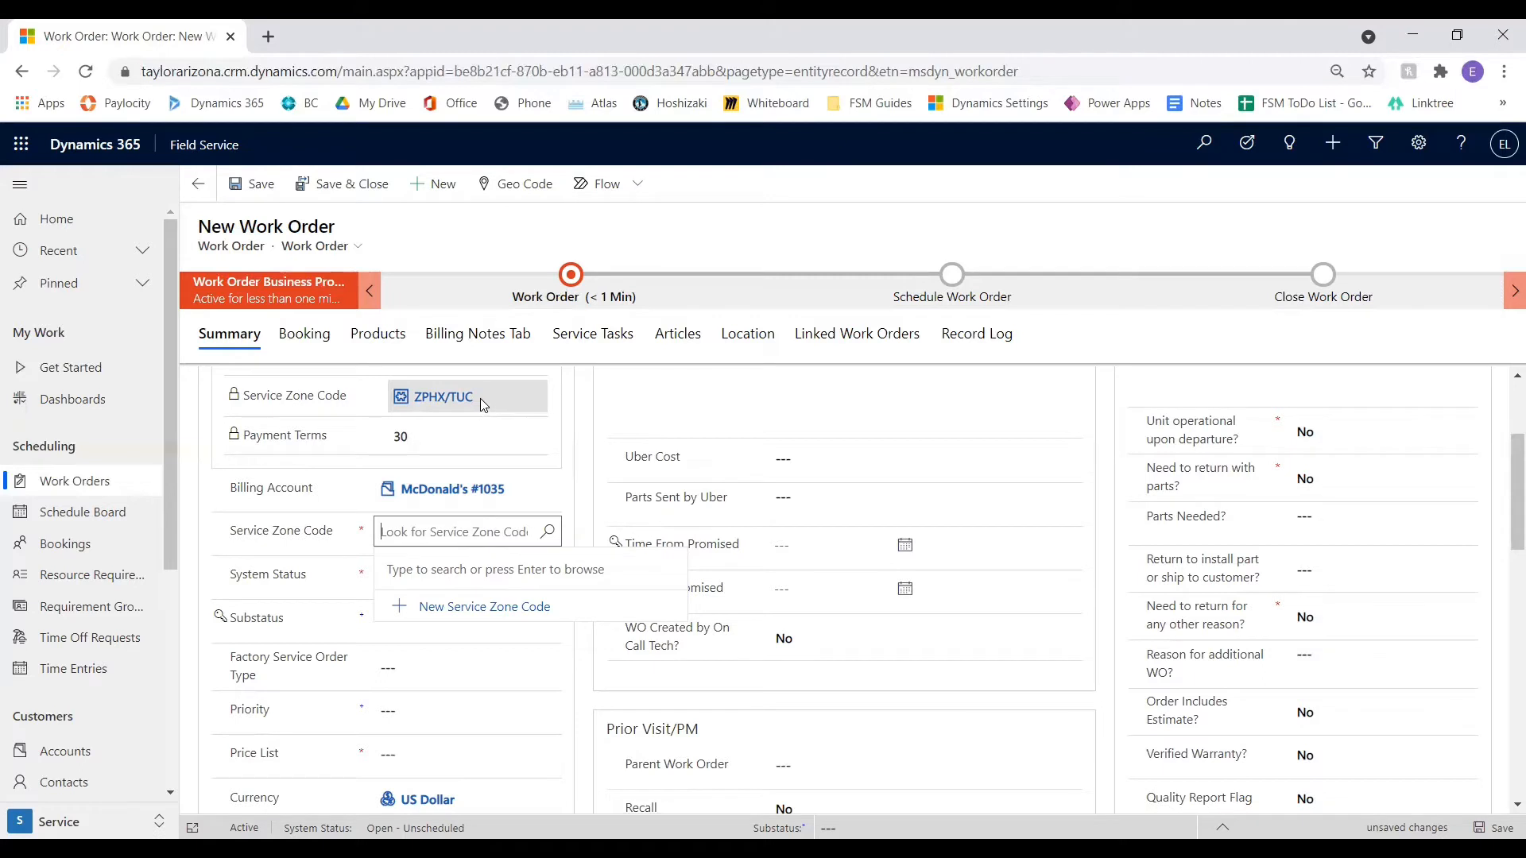
text(zph)
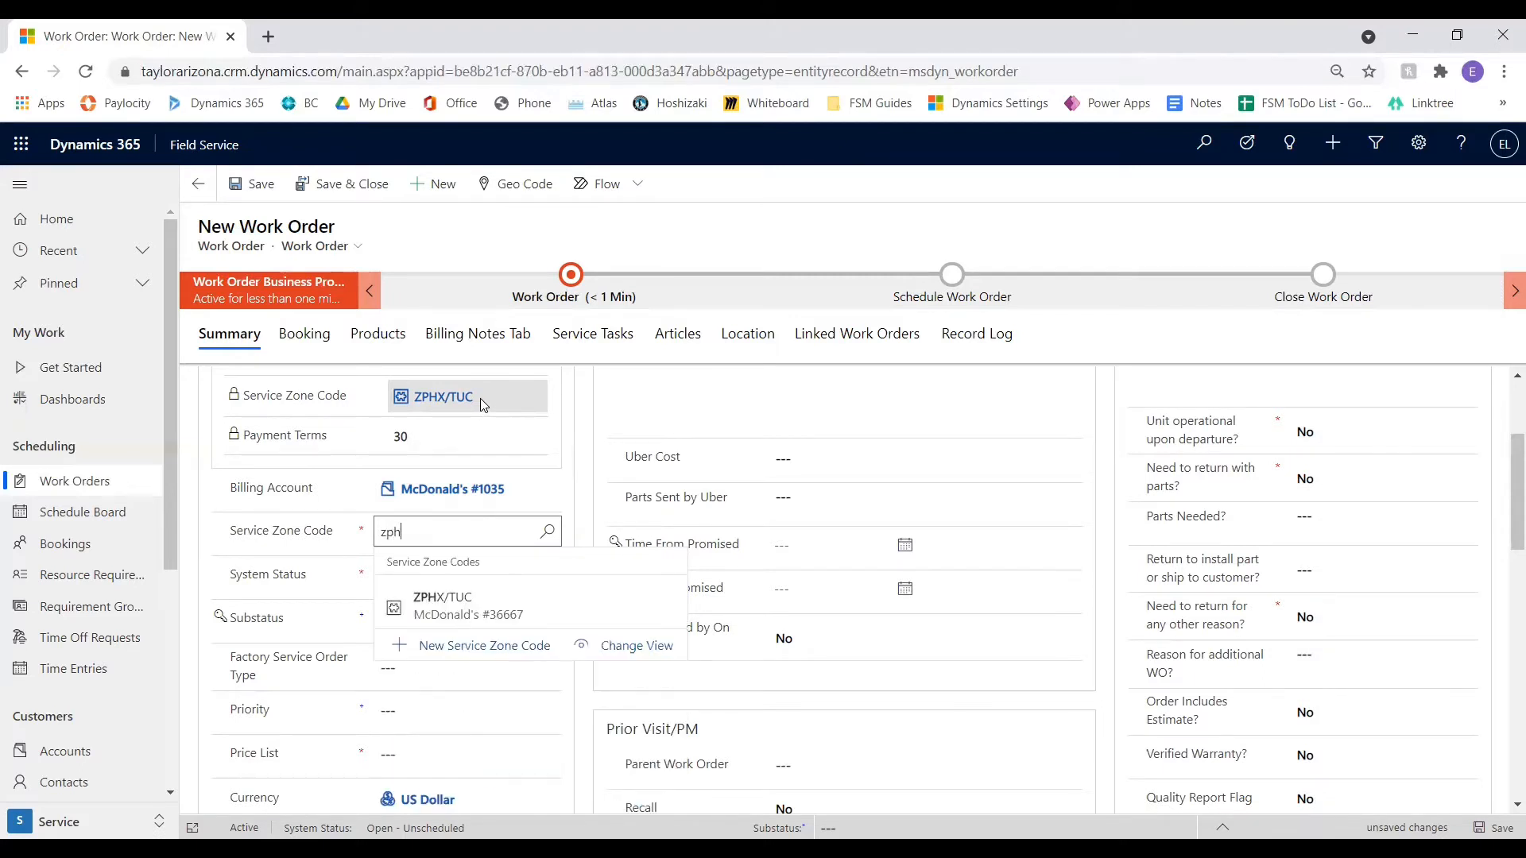
click(538, 598)
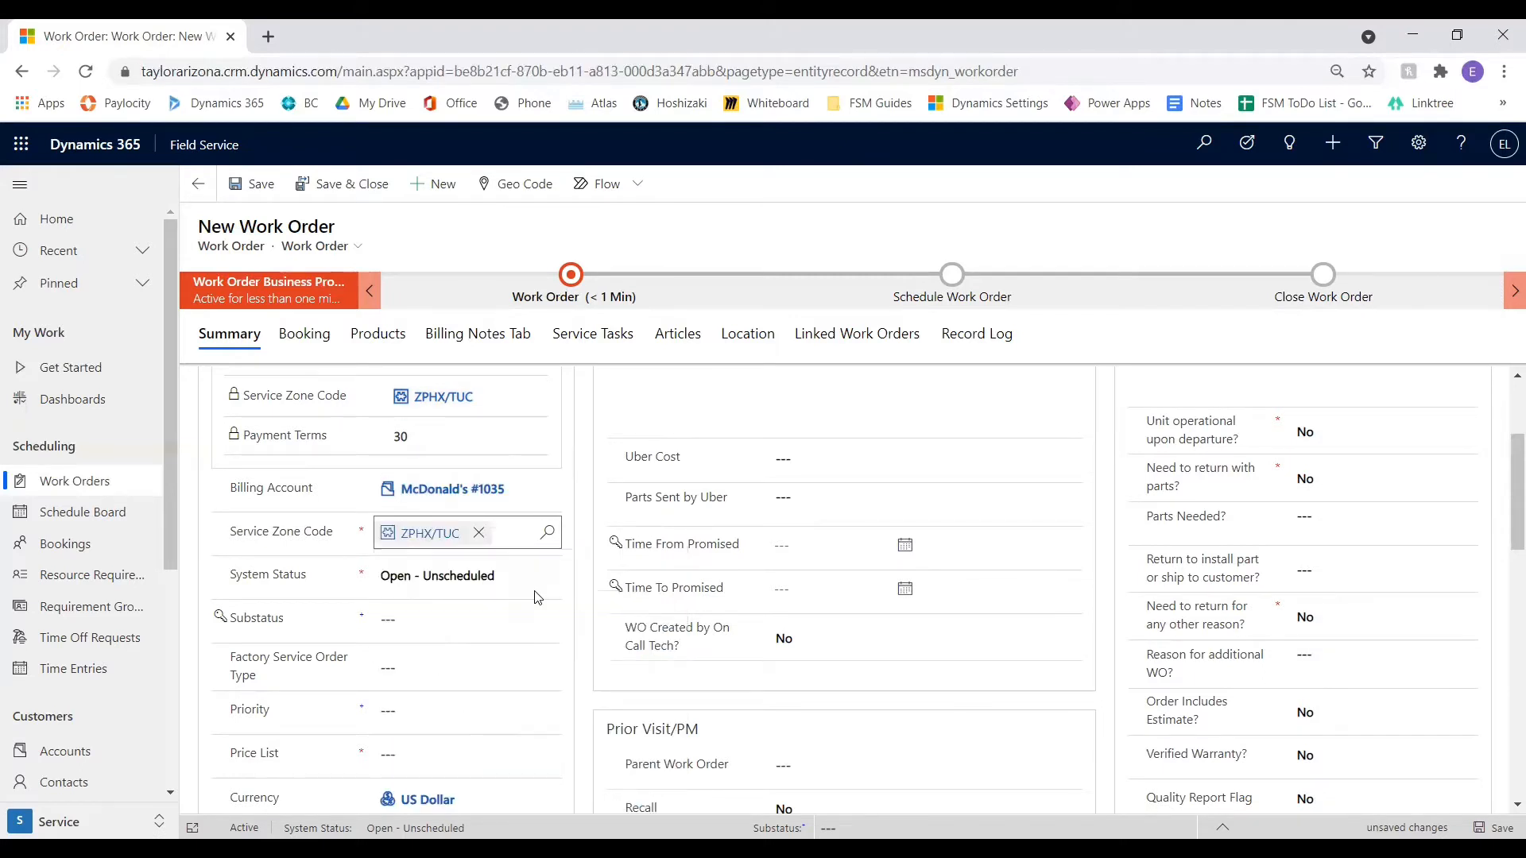
Try Ready for Scheduling as the work order's substatus and clear the field again
scroll(477, 568, down, 1)
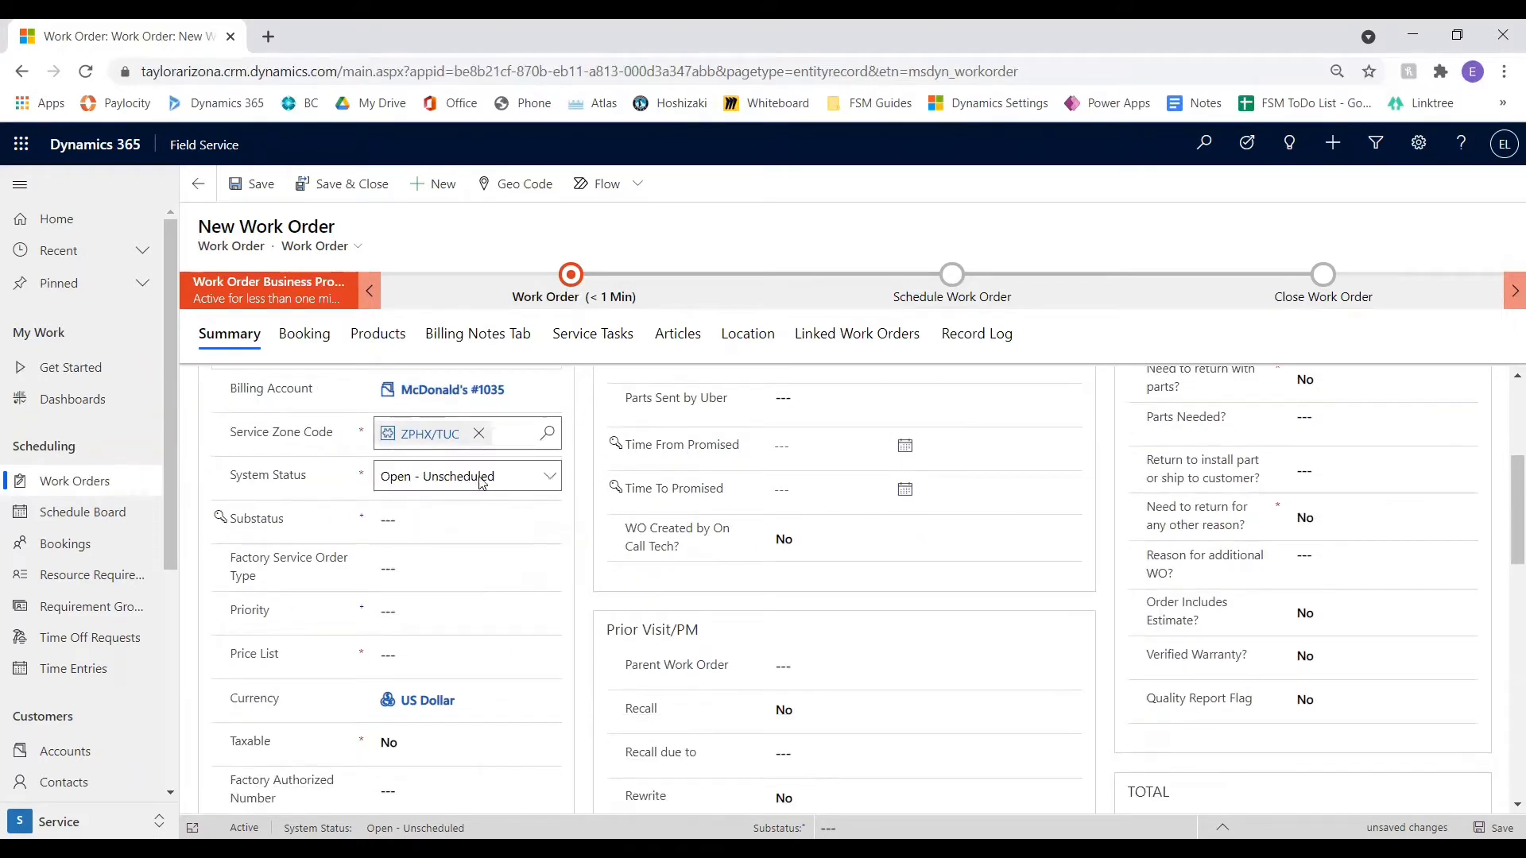
click(477, 525)
click(477, 524)
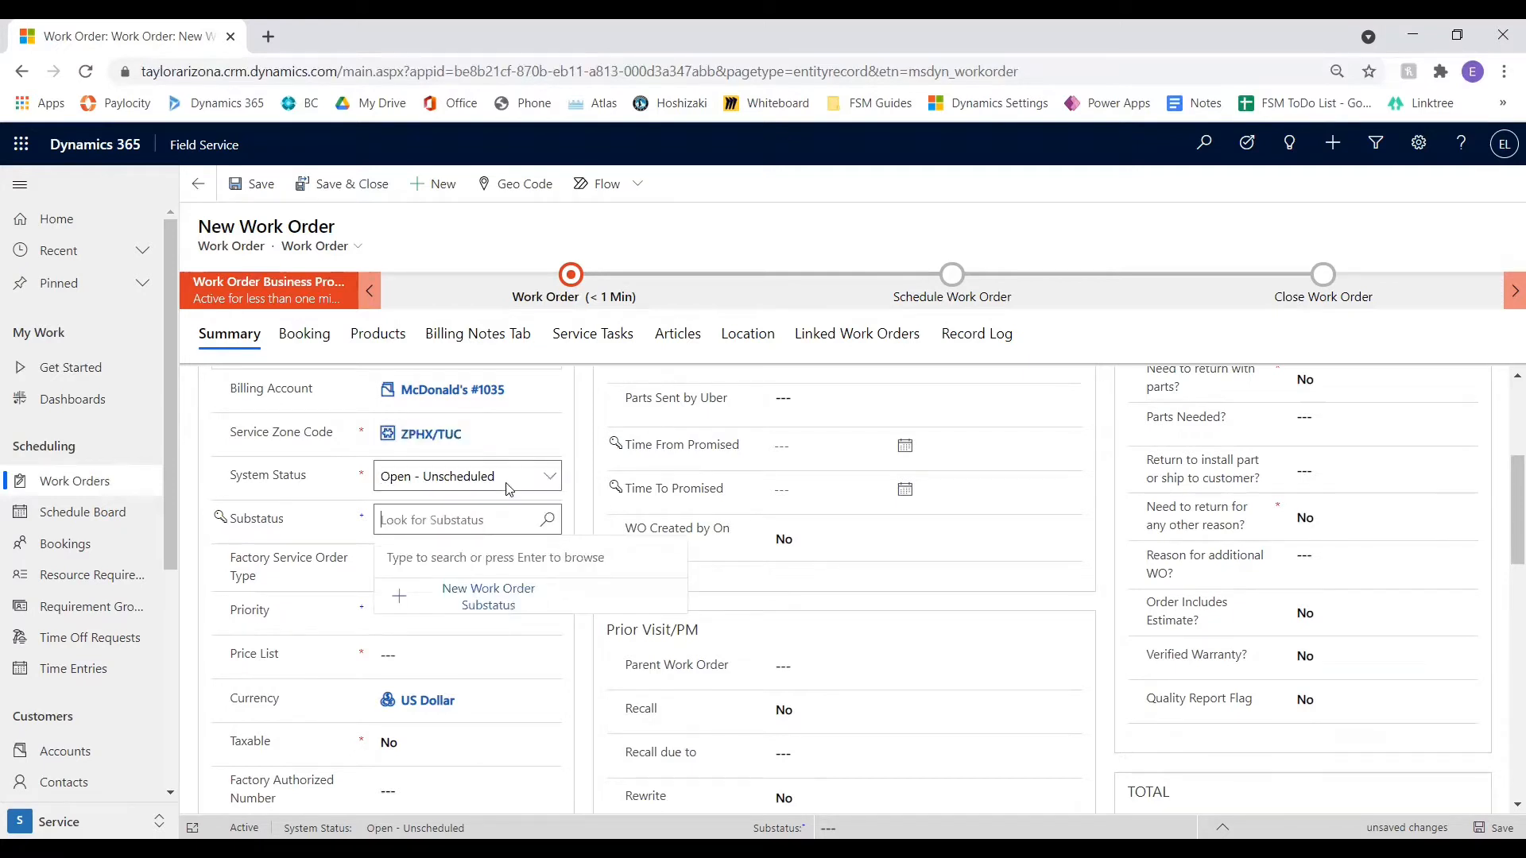
key(Return)
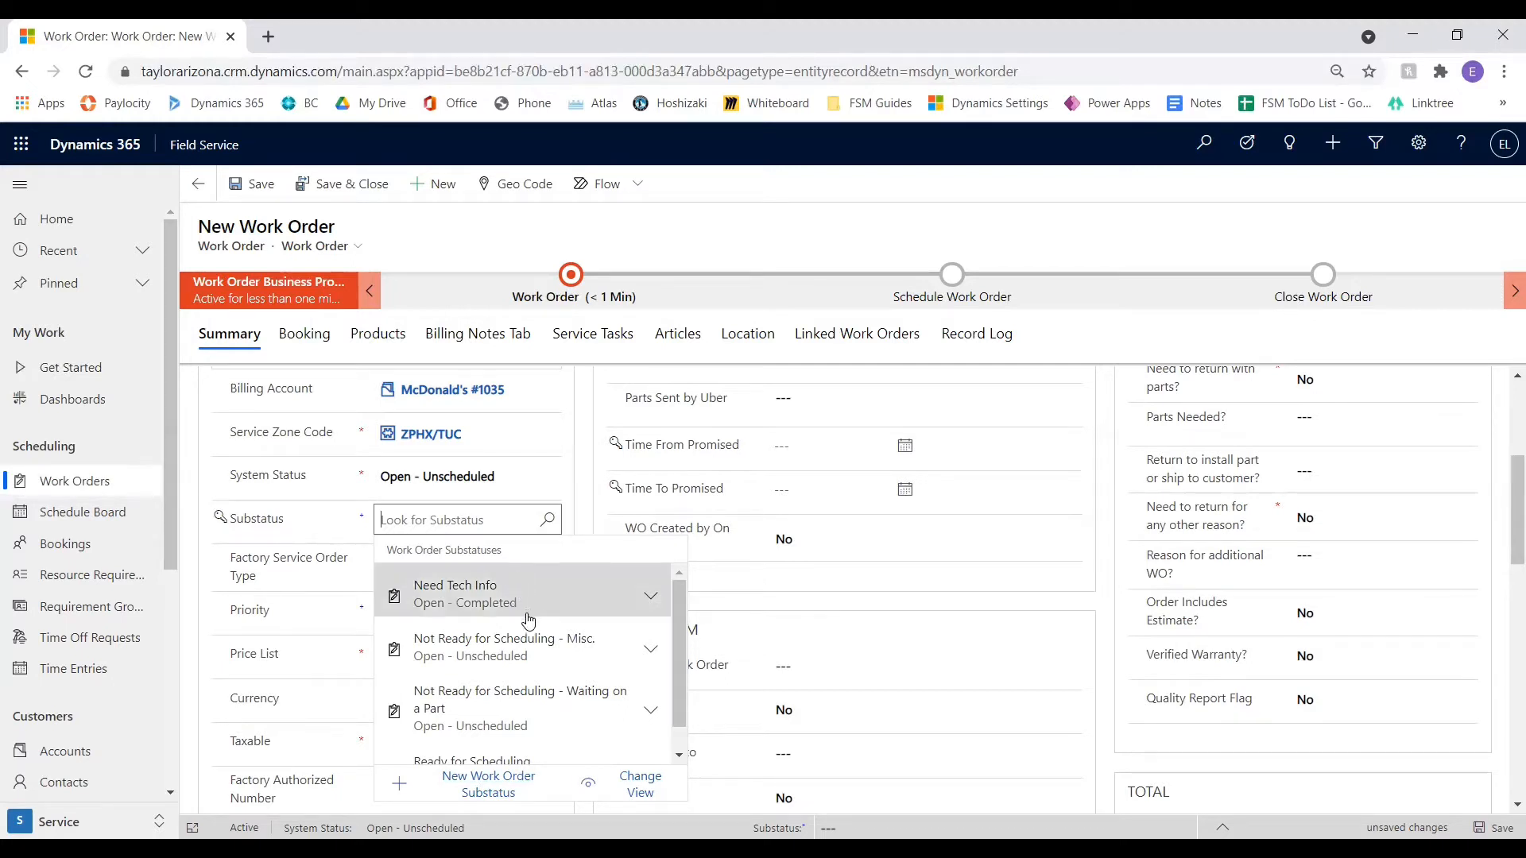
scroll(599, 700, down, 1)
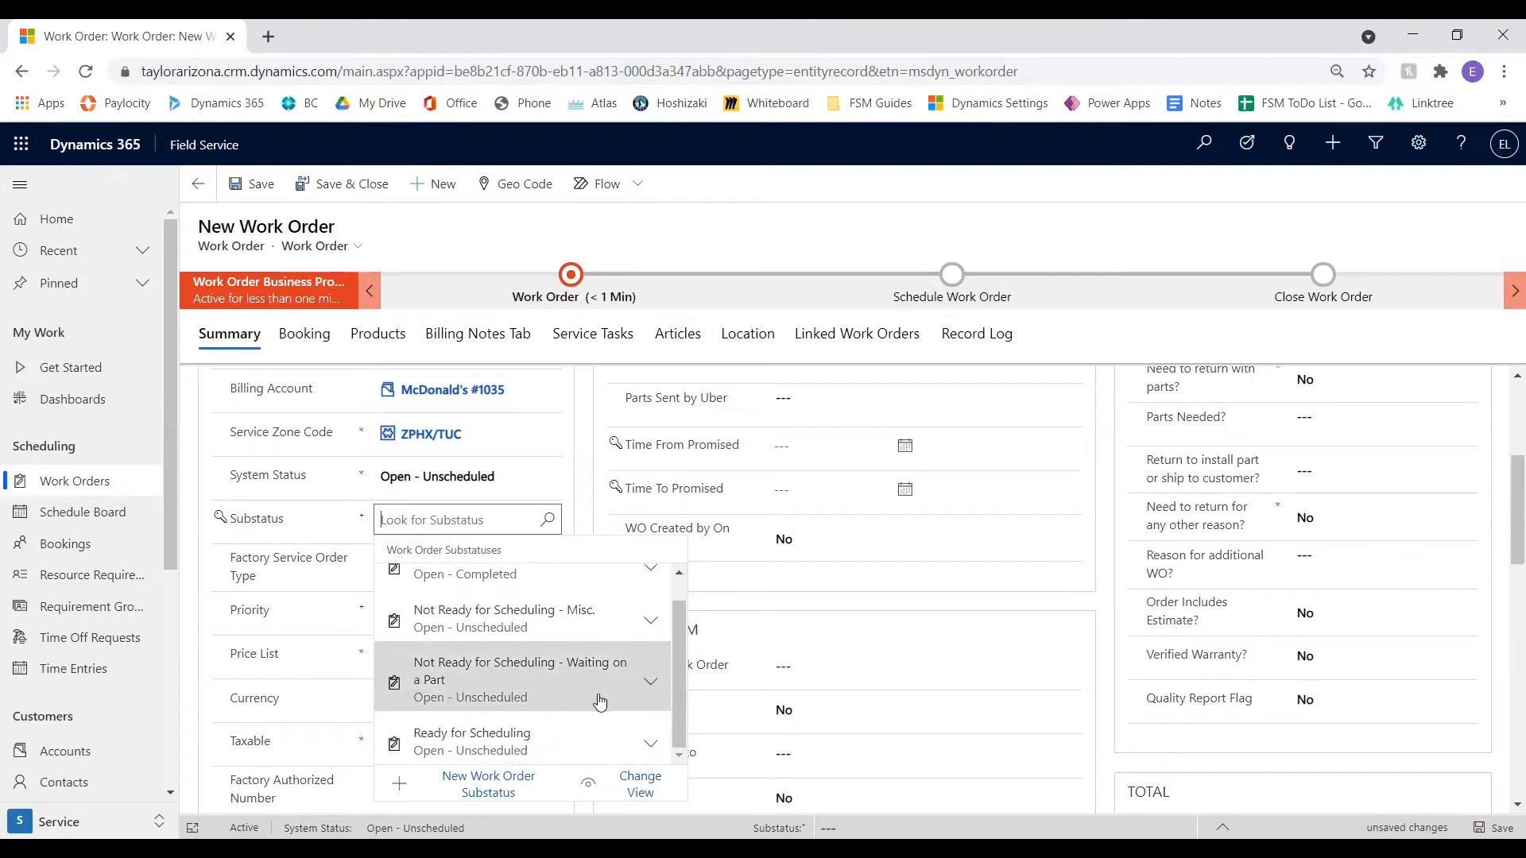
click(536, 737)
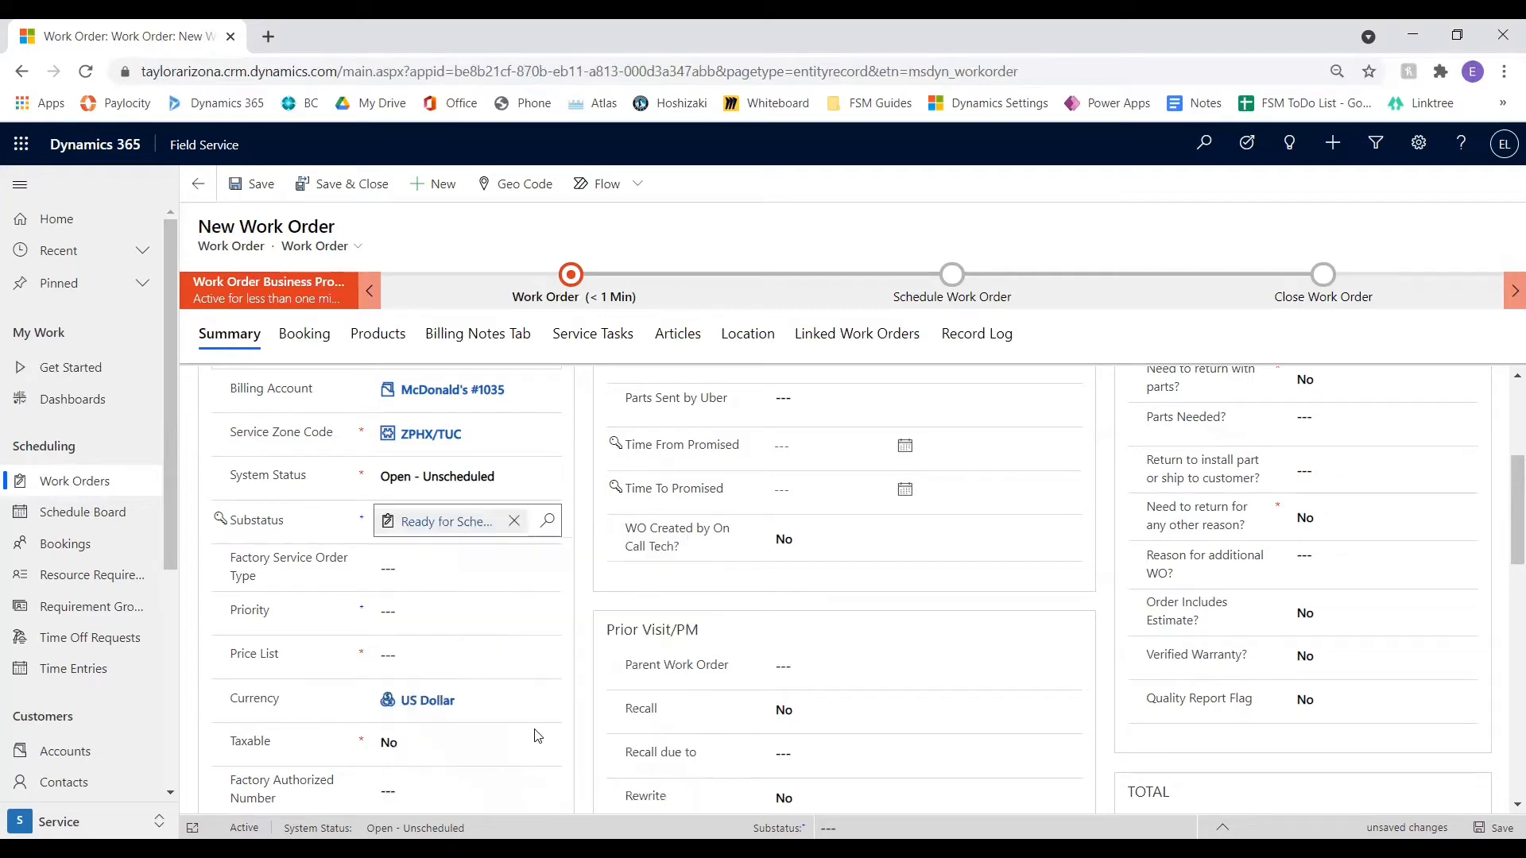
click(514, 521)
Set the factory service order type to N - Normal (24 hr Response/Down)
click(441, 572)
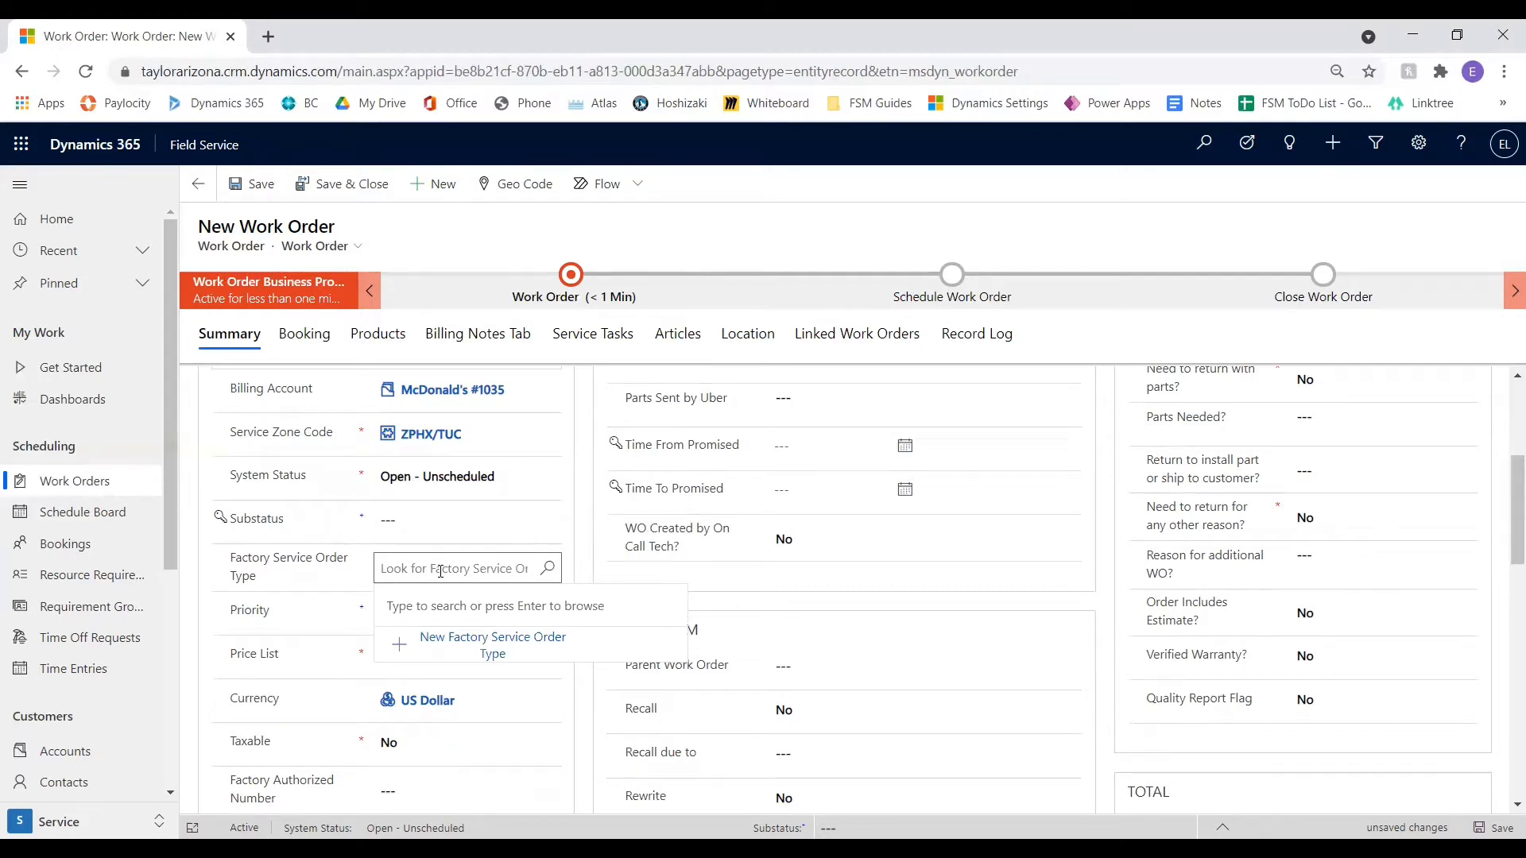
key(Return)
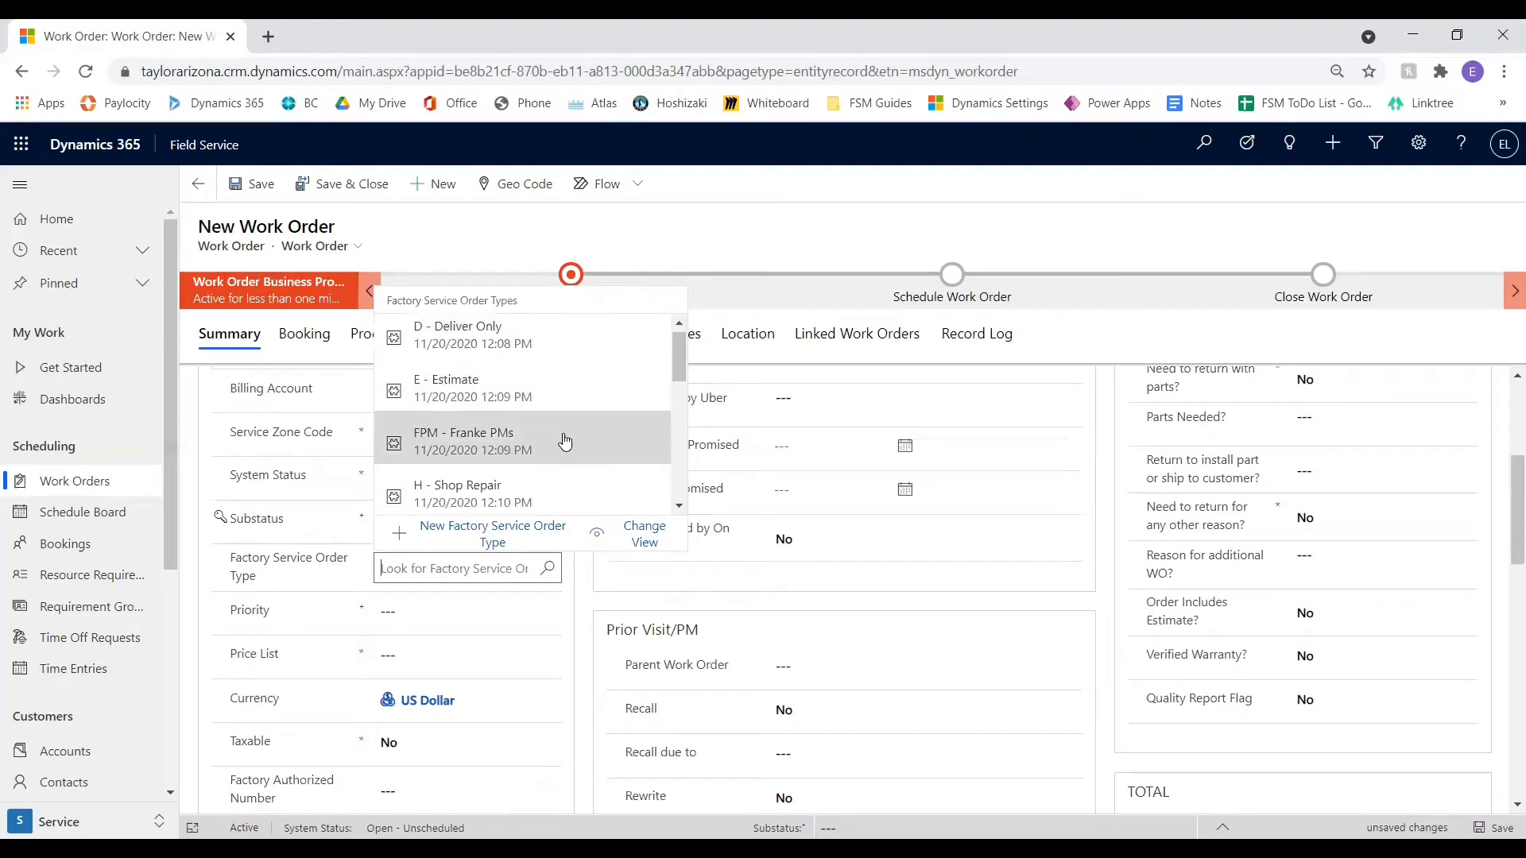
scroll(565, 442, down, 2)
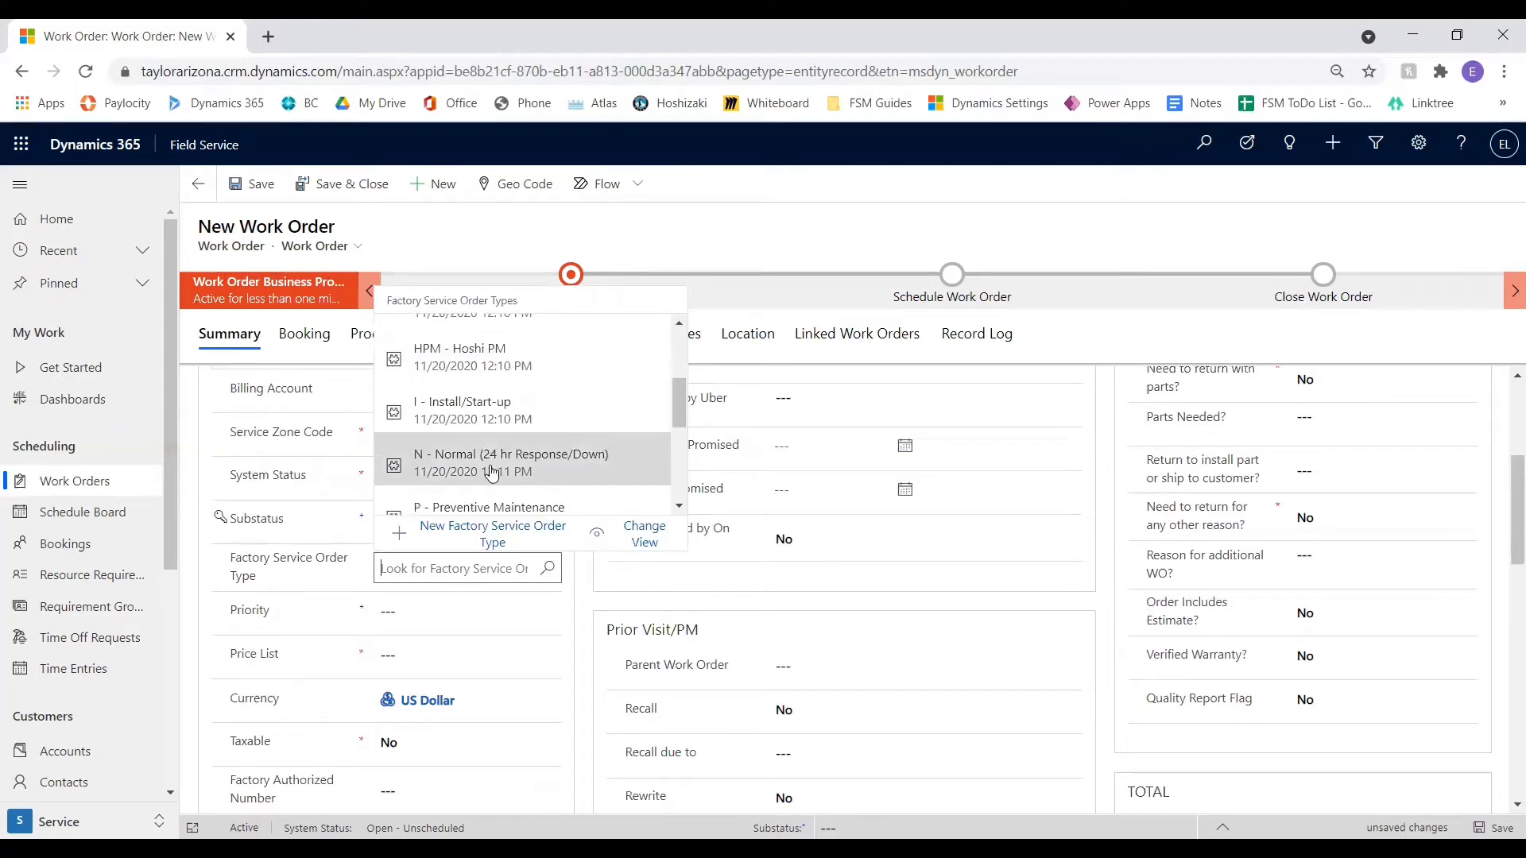
click(565, 477)
Set the work order's priority to P1
scroll(509, 485, down, 1)
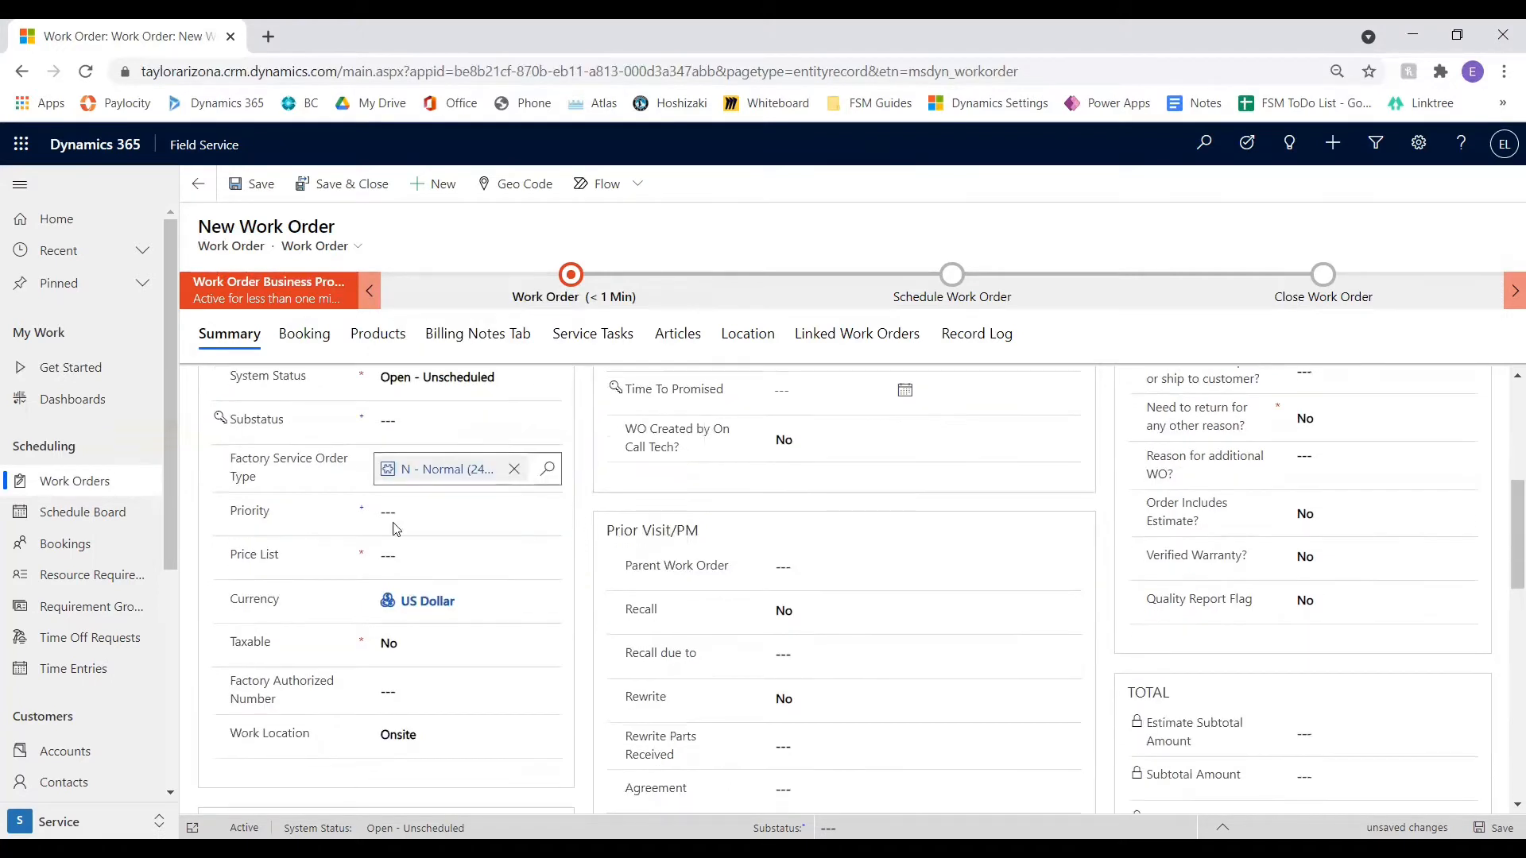
click(459, 515)
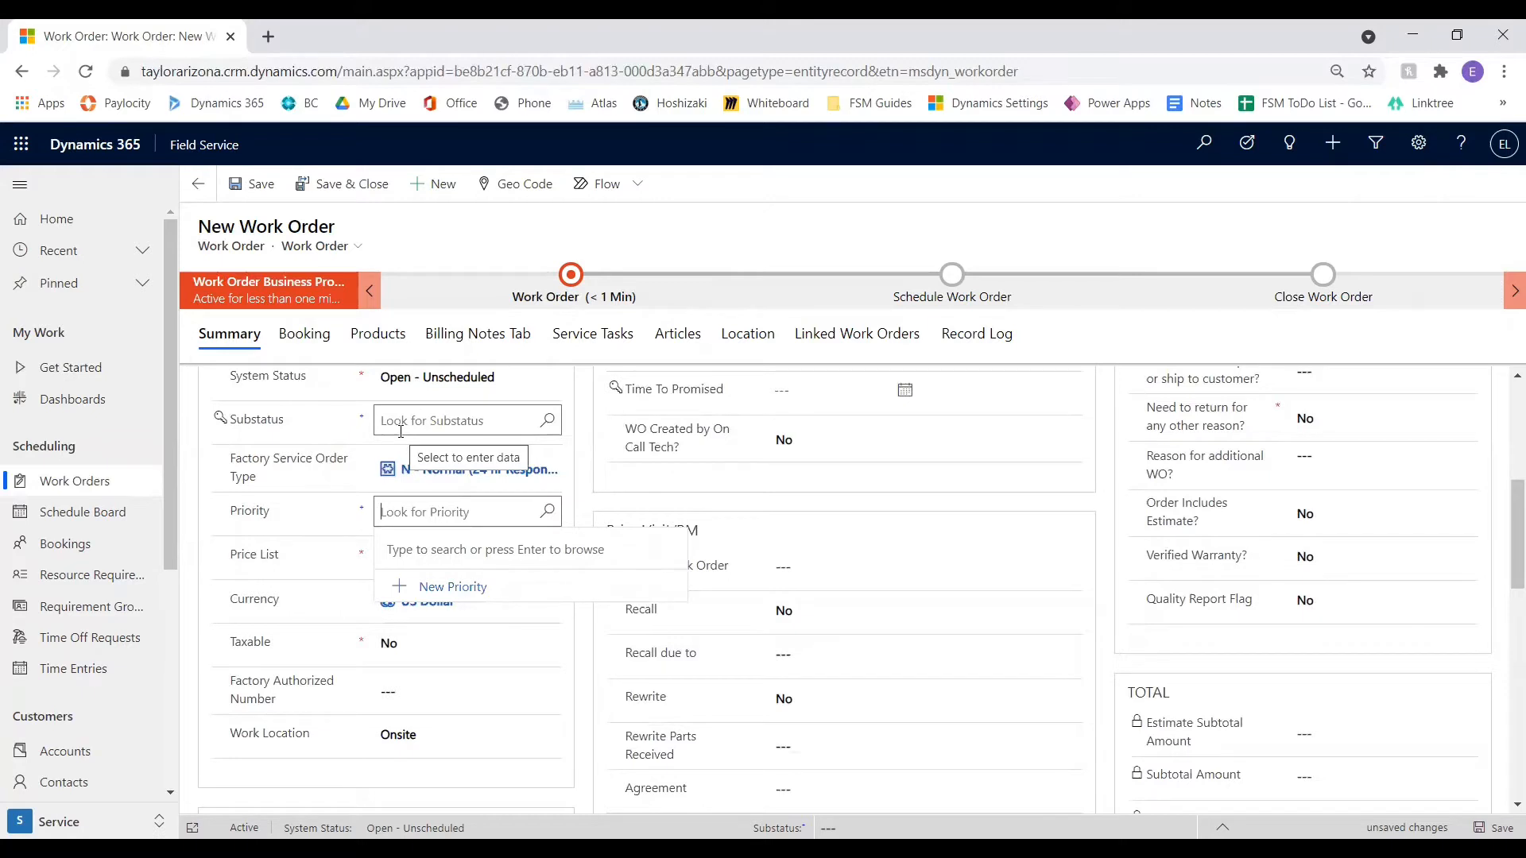
text(p1)
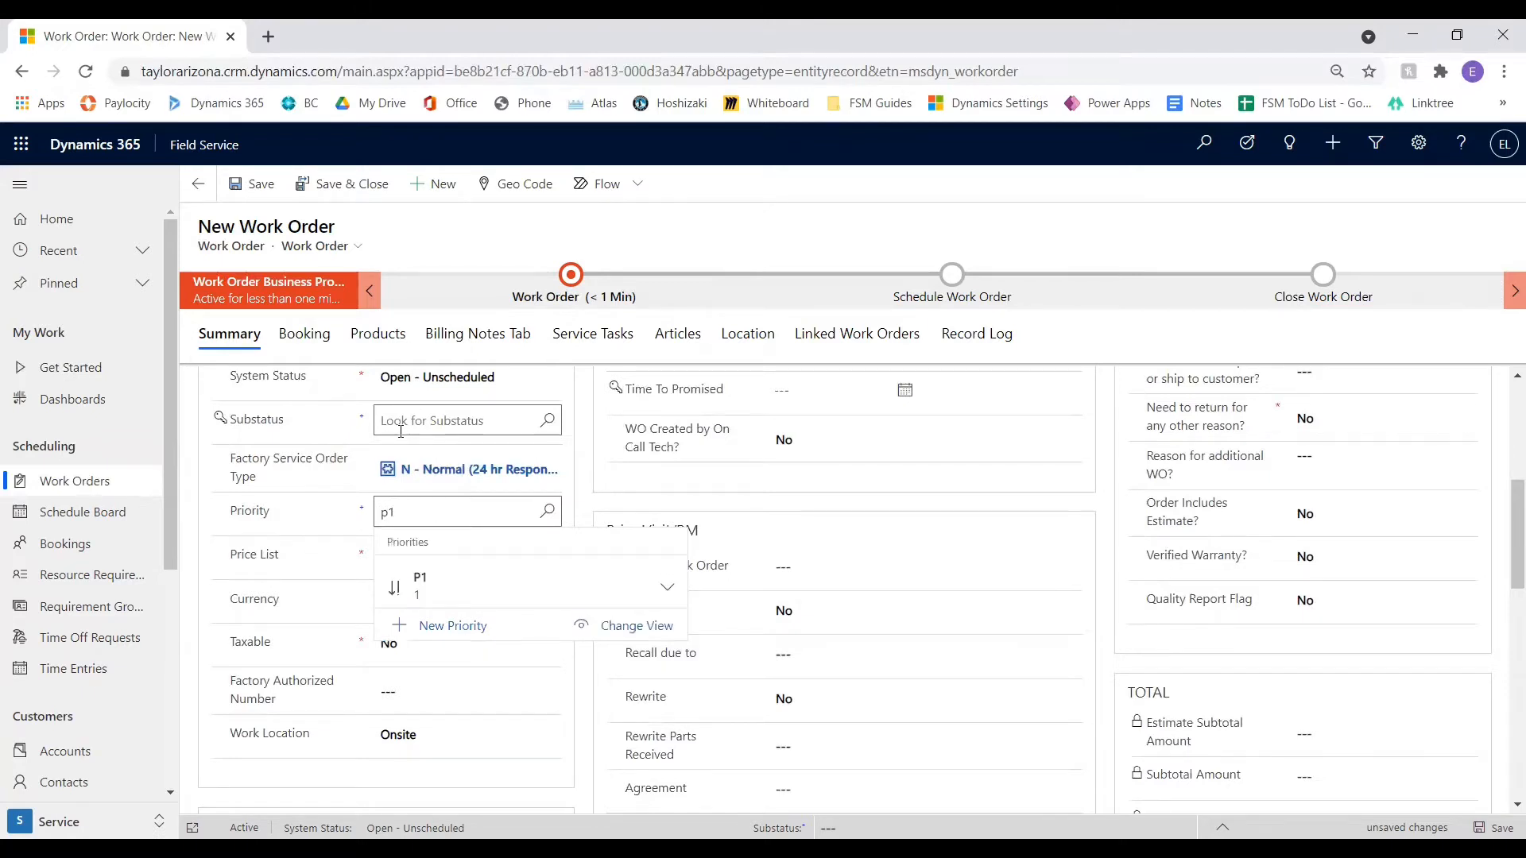
click(491, 587)
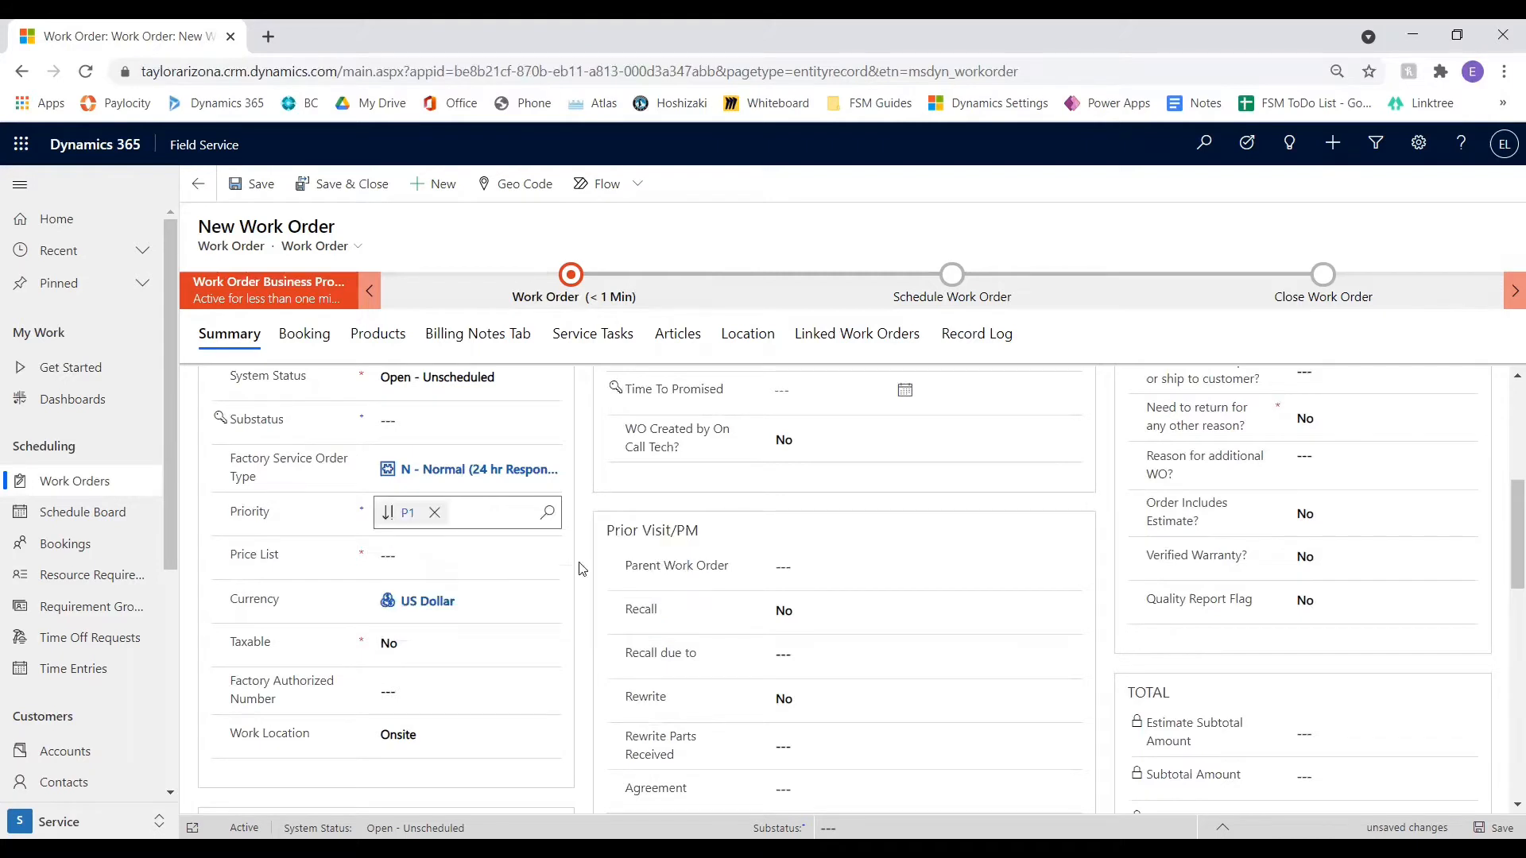
Assign the Business Central Default Price List to the work order
click(421, 556)
scroll(419, 554, down, 1)
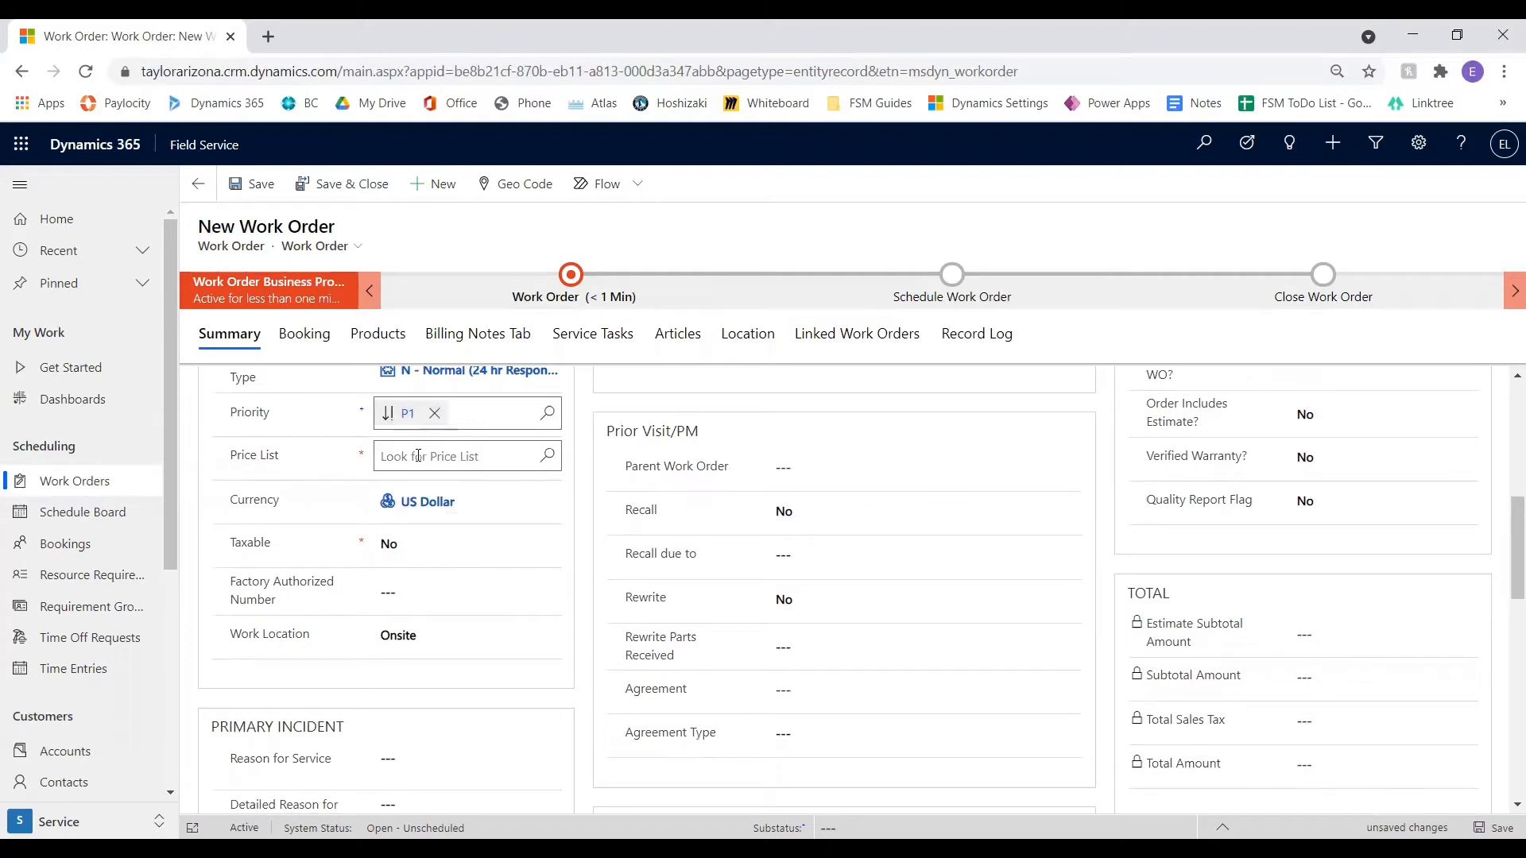
click(418, 456)
text(busin)
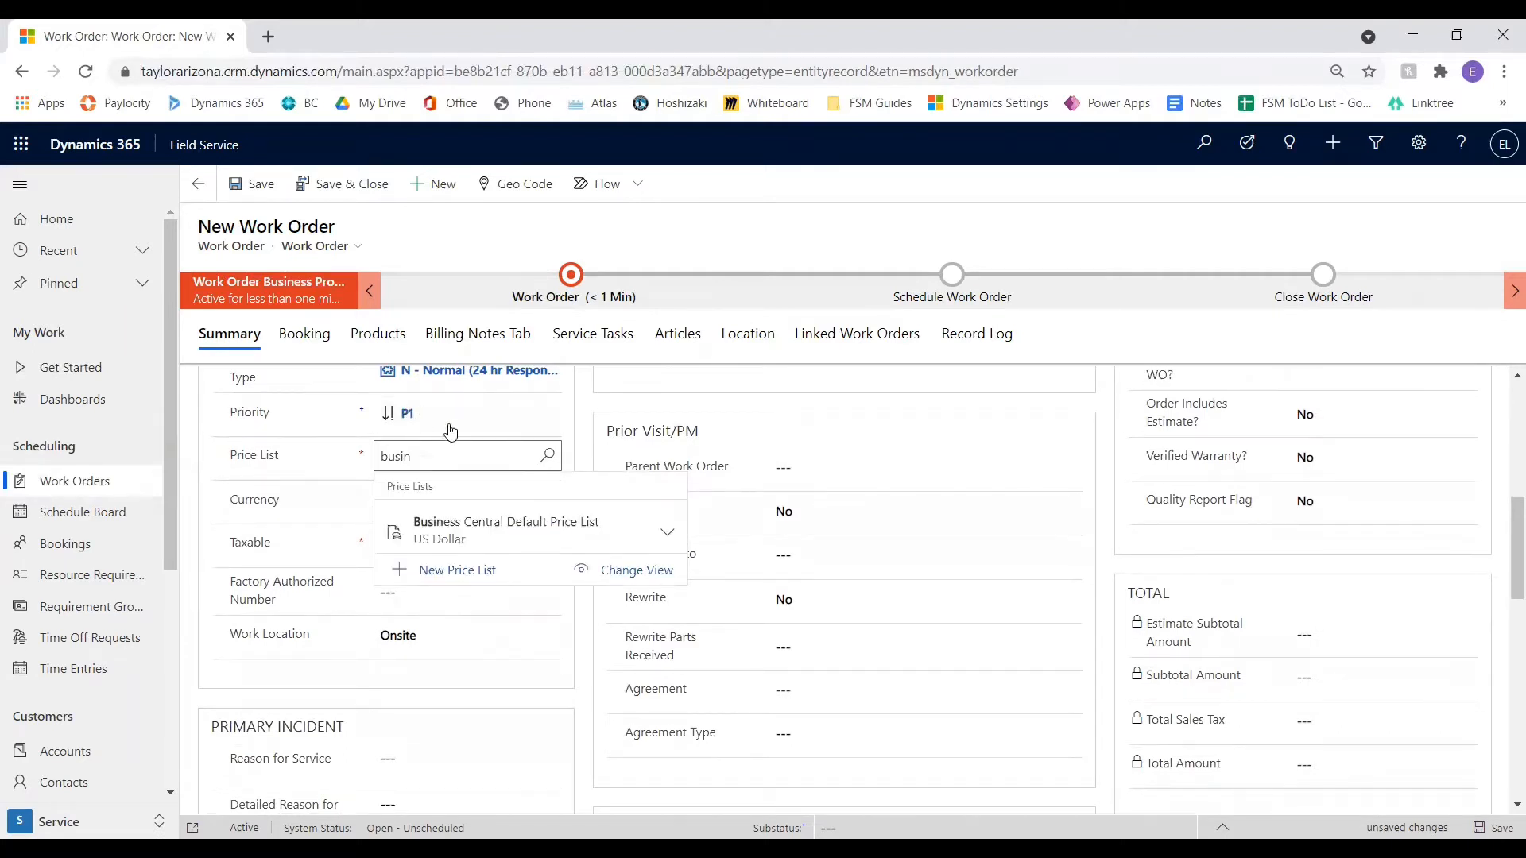
click(540, 528)
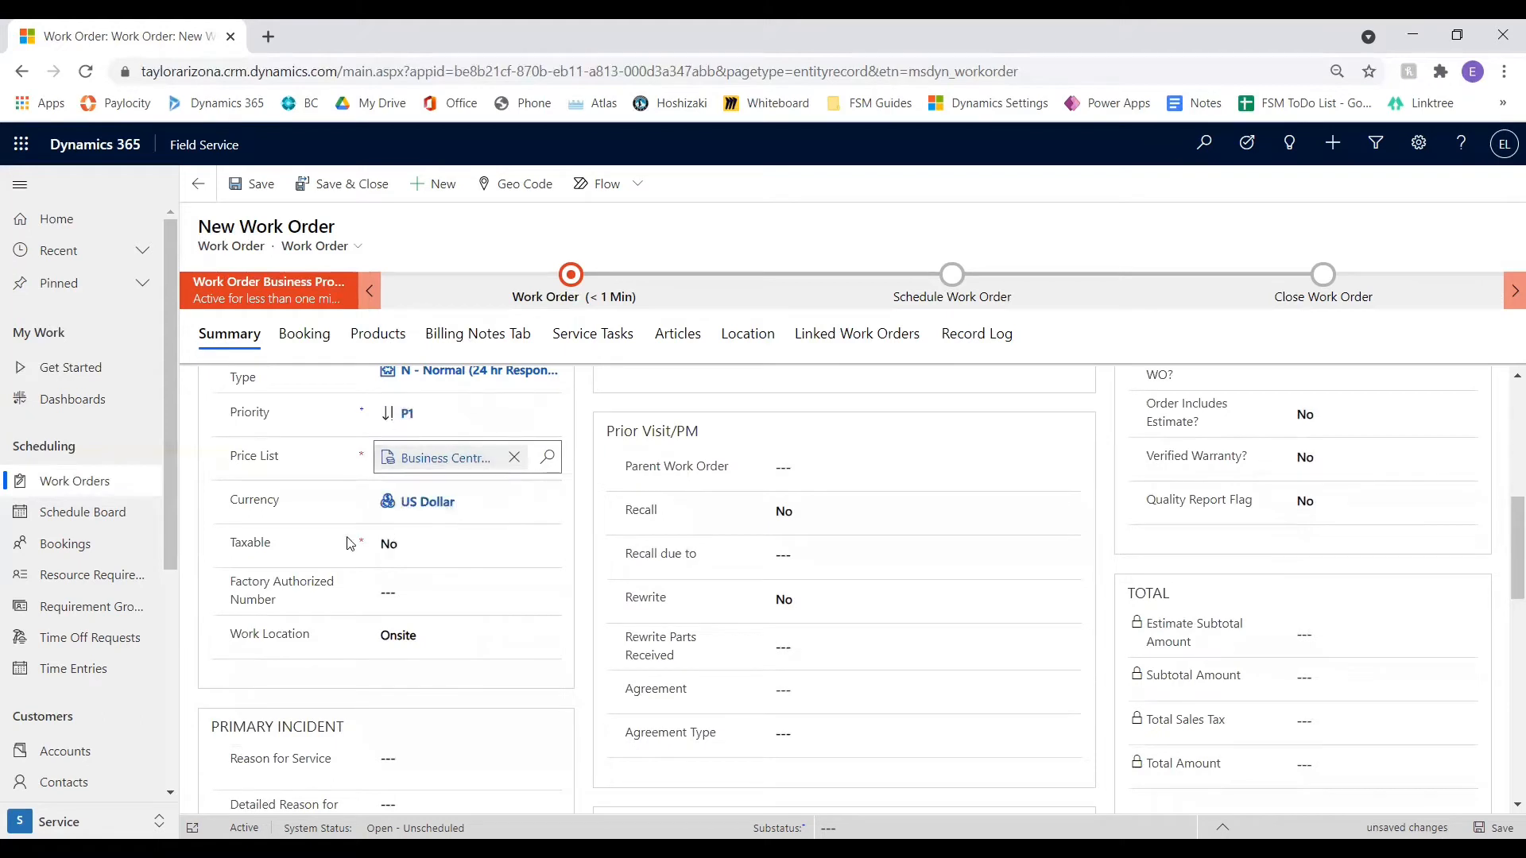
Examine the options for Taxable and Work Location and the Factory Authorized Number entry
click(419, 547)
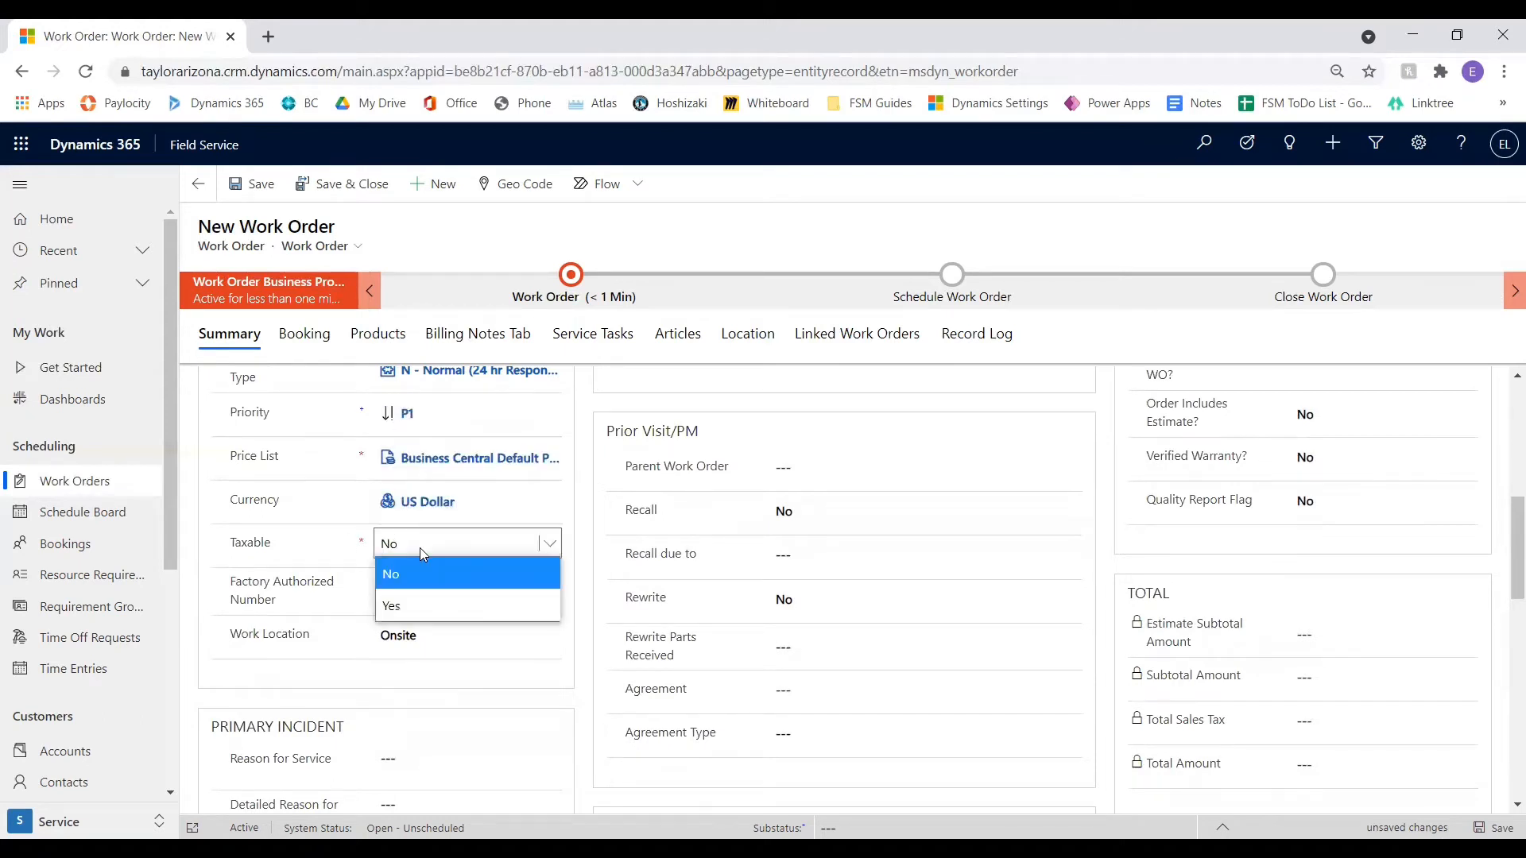
click(409, 606)
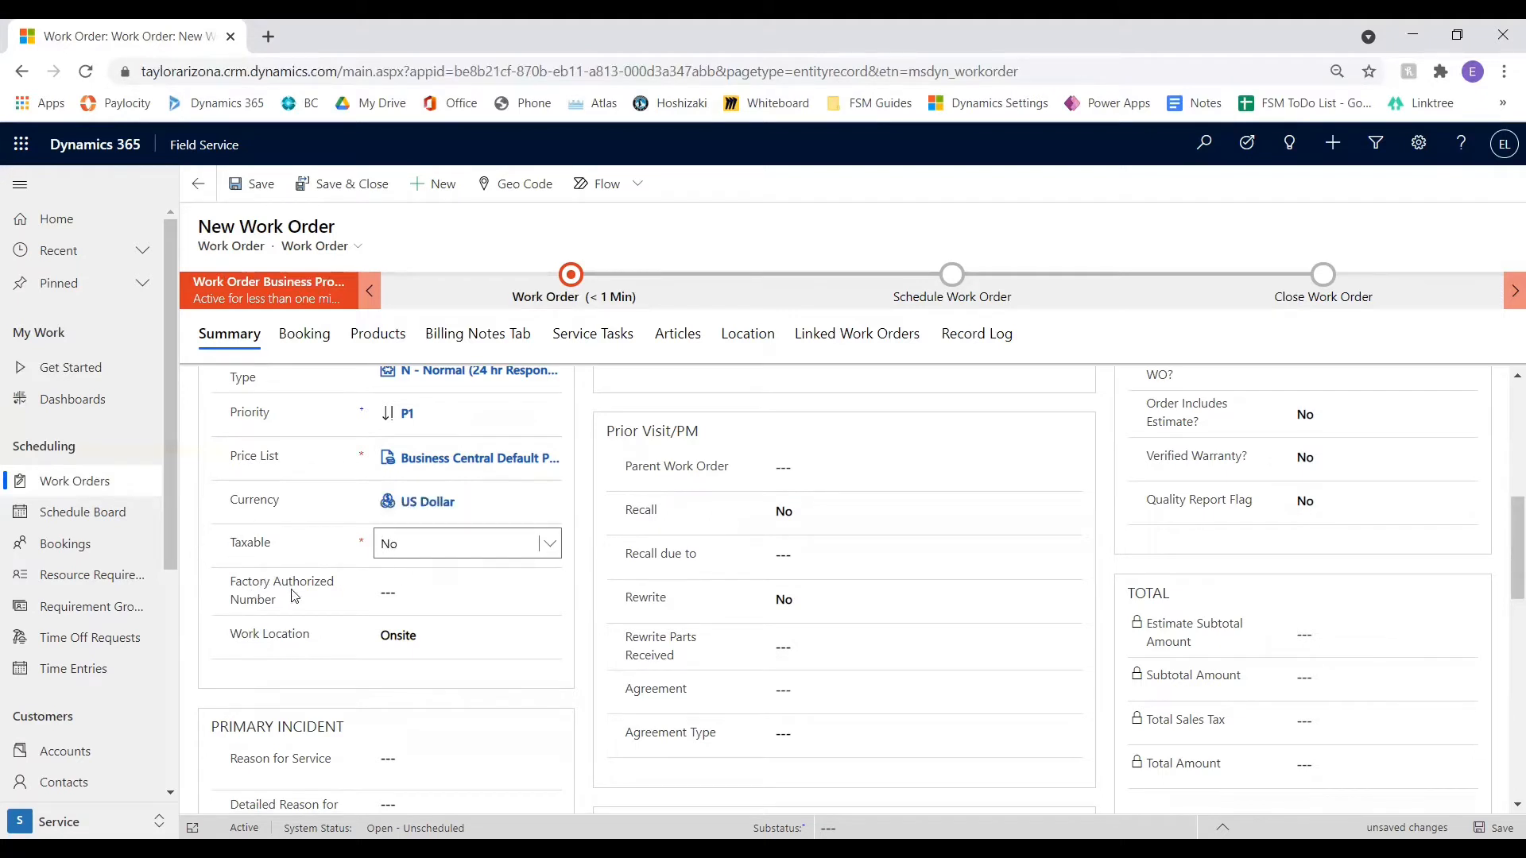
click(408, 593)
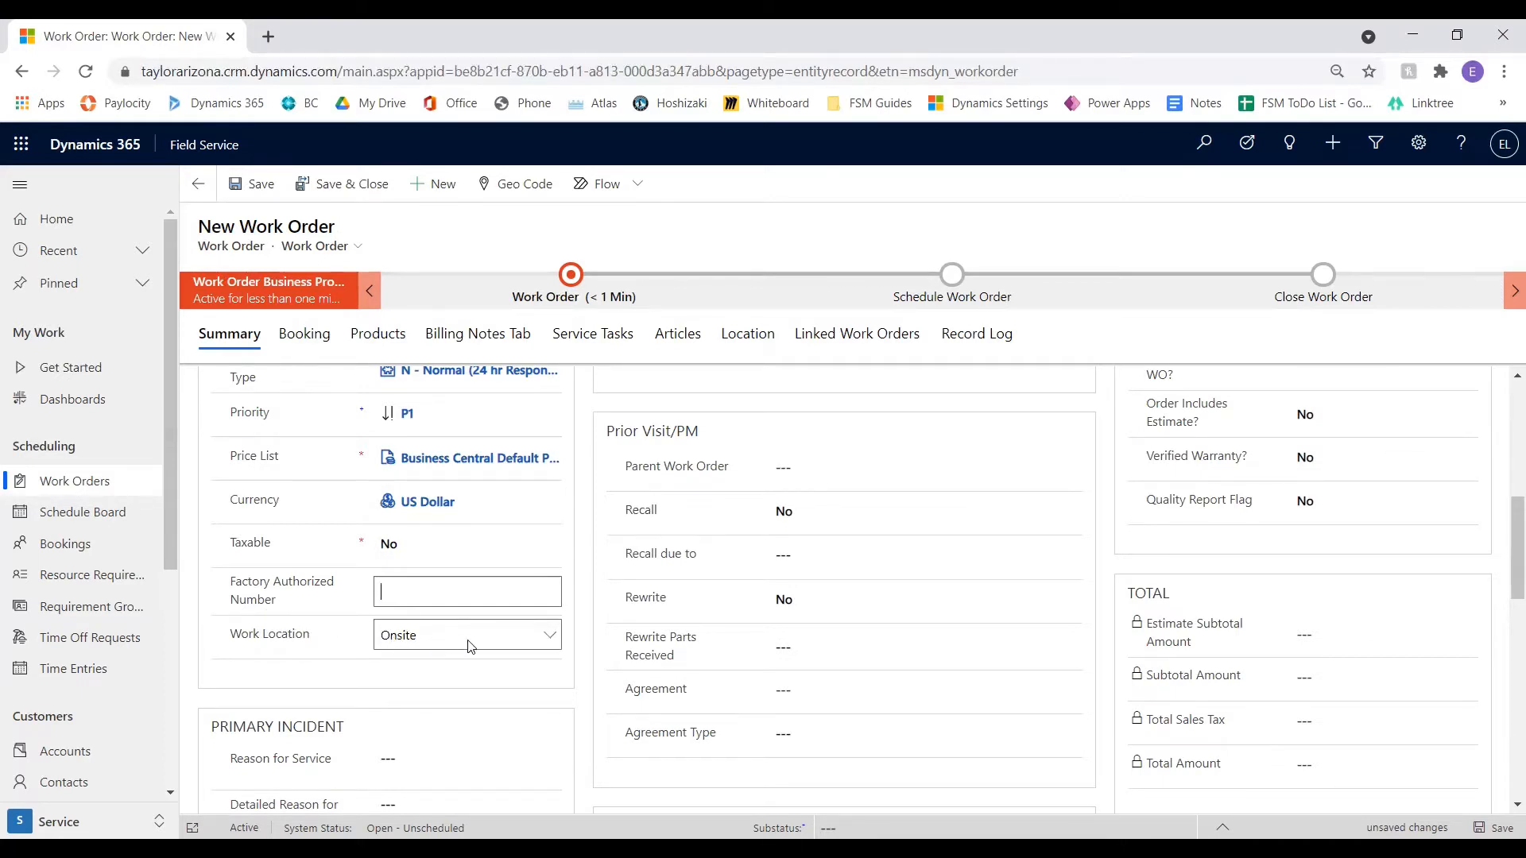
click(555, 642)
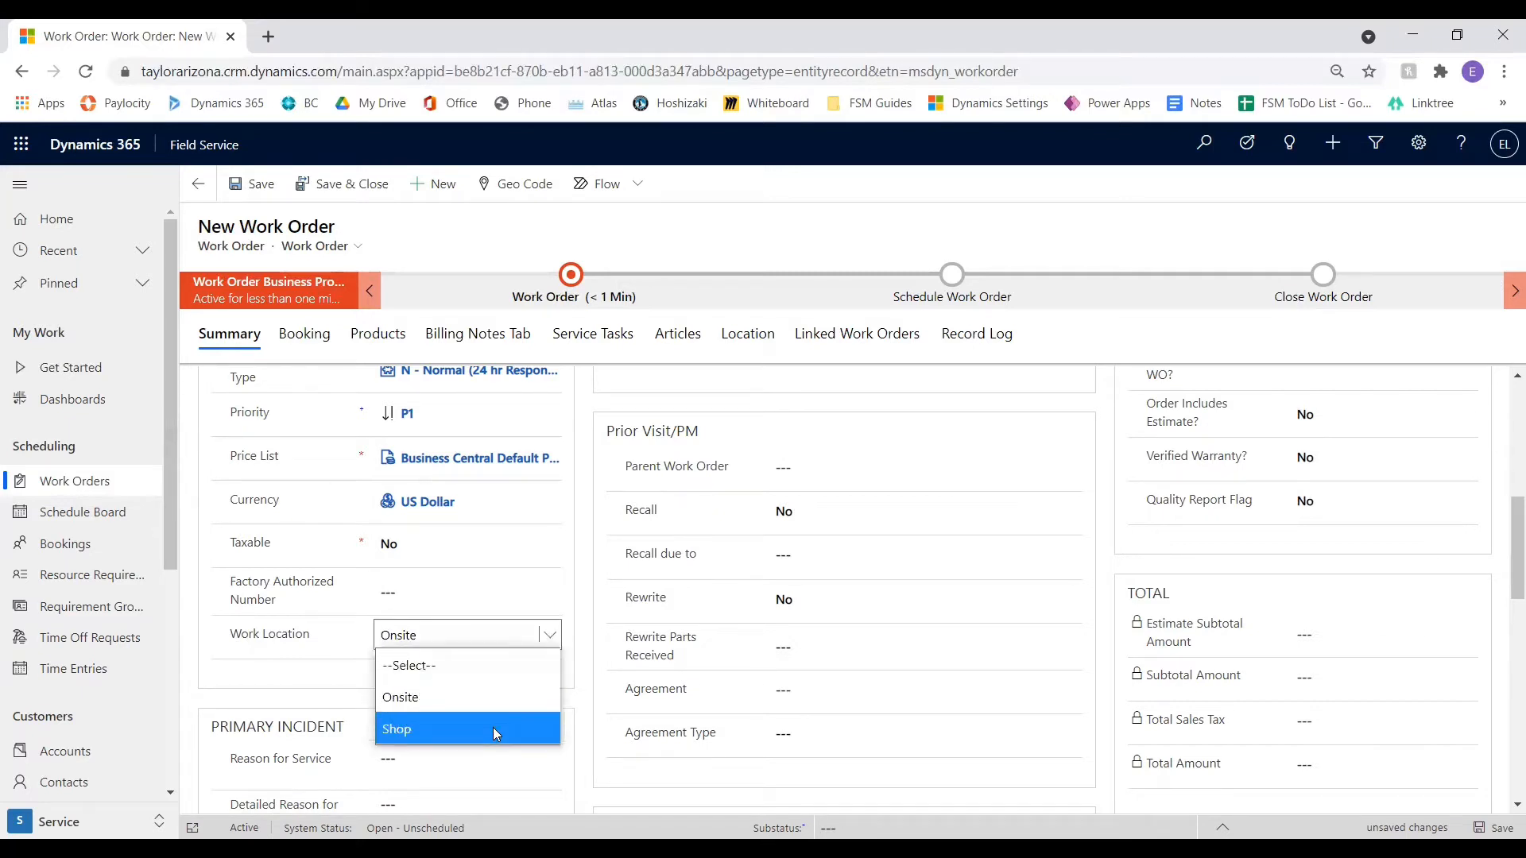
click(309, 666)
Enter "Ice Cream Machine down" as the primary incident's reason for service
scroll(624, 674, down, 1)
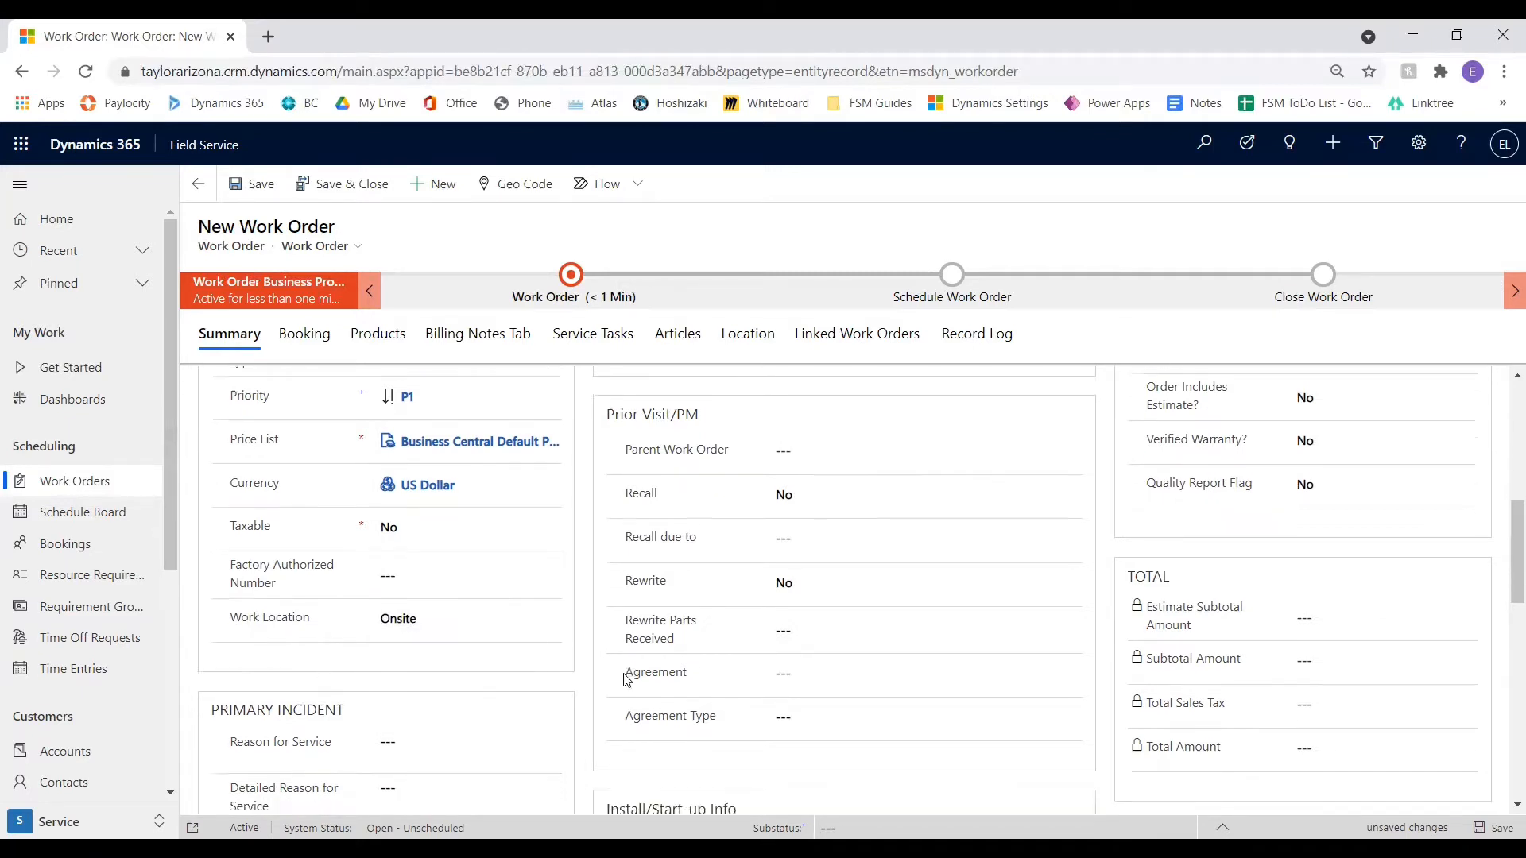
scroll(627, 680, down, 4)
scroll(329, 496, up, 1)
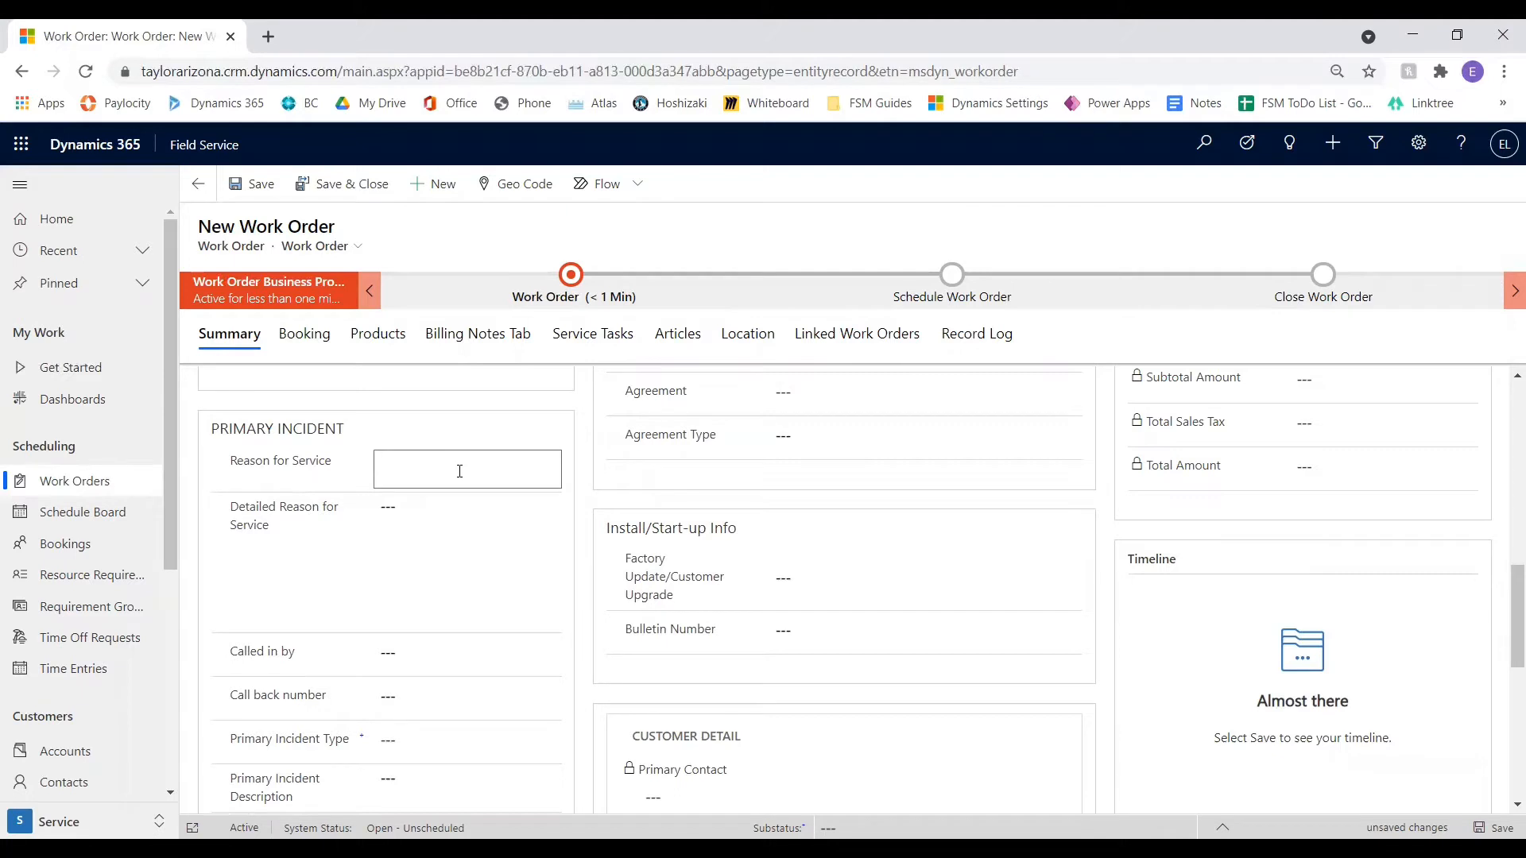
click(460, 471)
text(Ice Cream Machine down)
Examine the Detailed Reason for Service, Called in by and Call back number fields of the primary incident
click(444, 520)
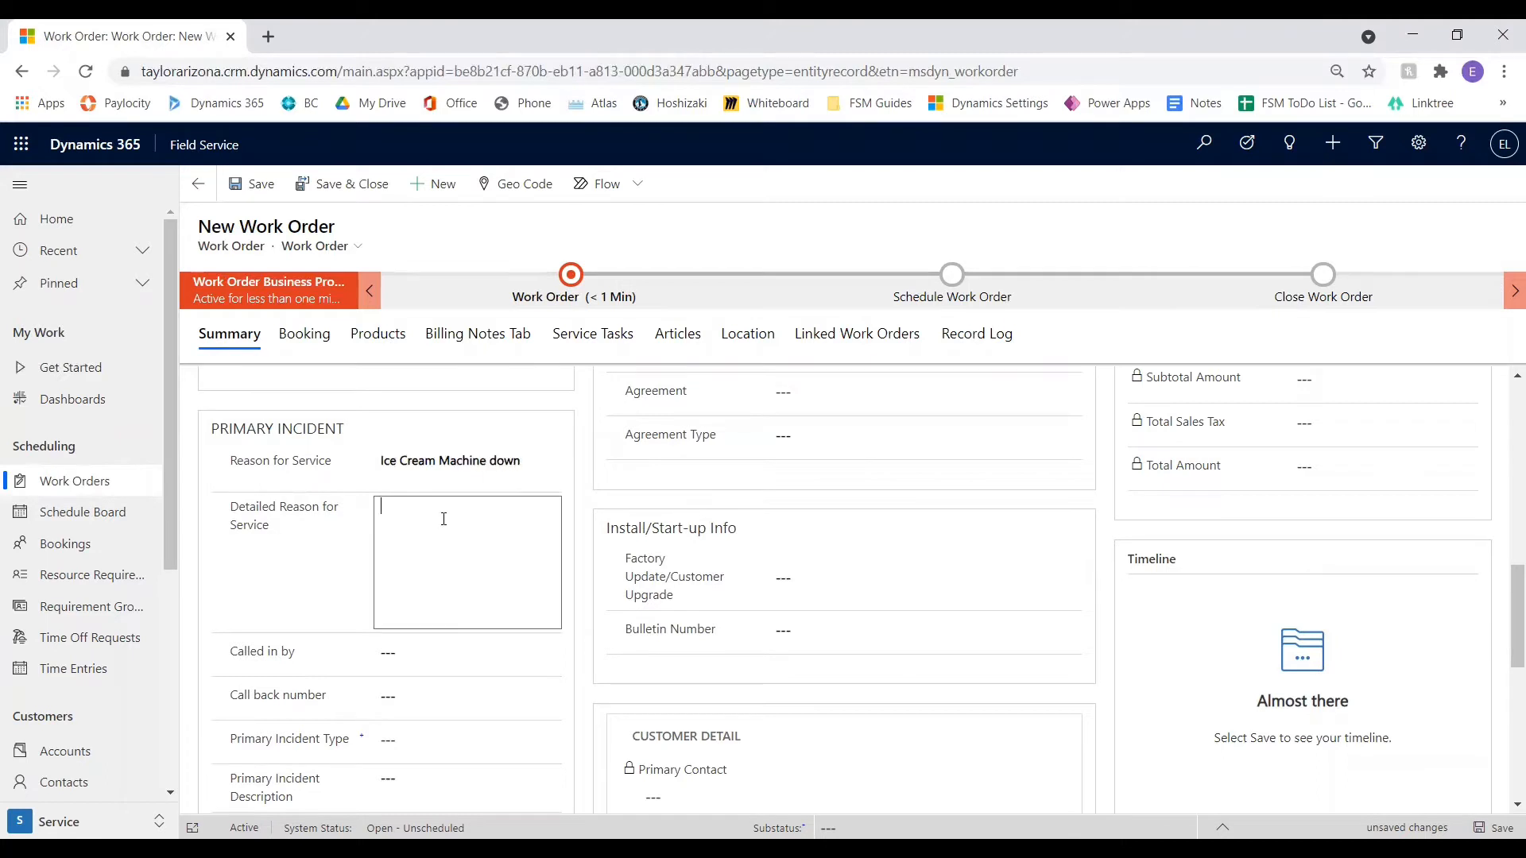
scroll(443, 518, down, 1)
scroll(433, 513, up, 1)
scroll(404, 570, down, 1)
click(423, 556)
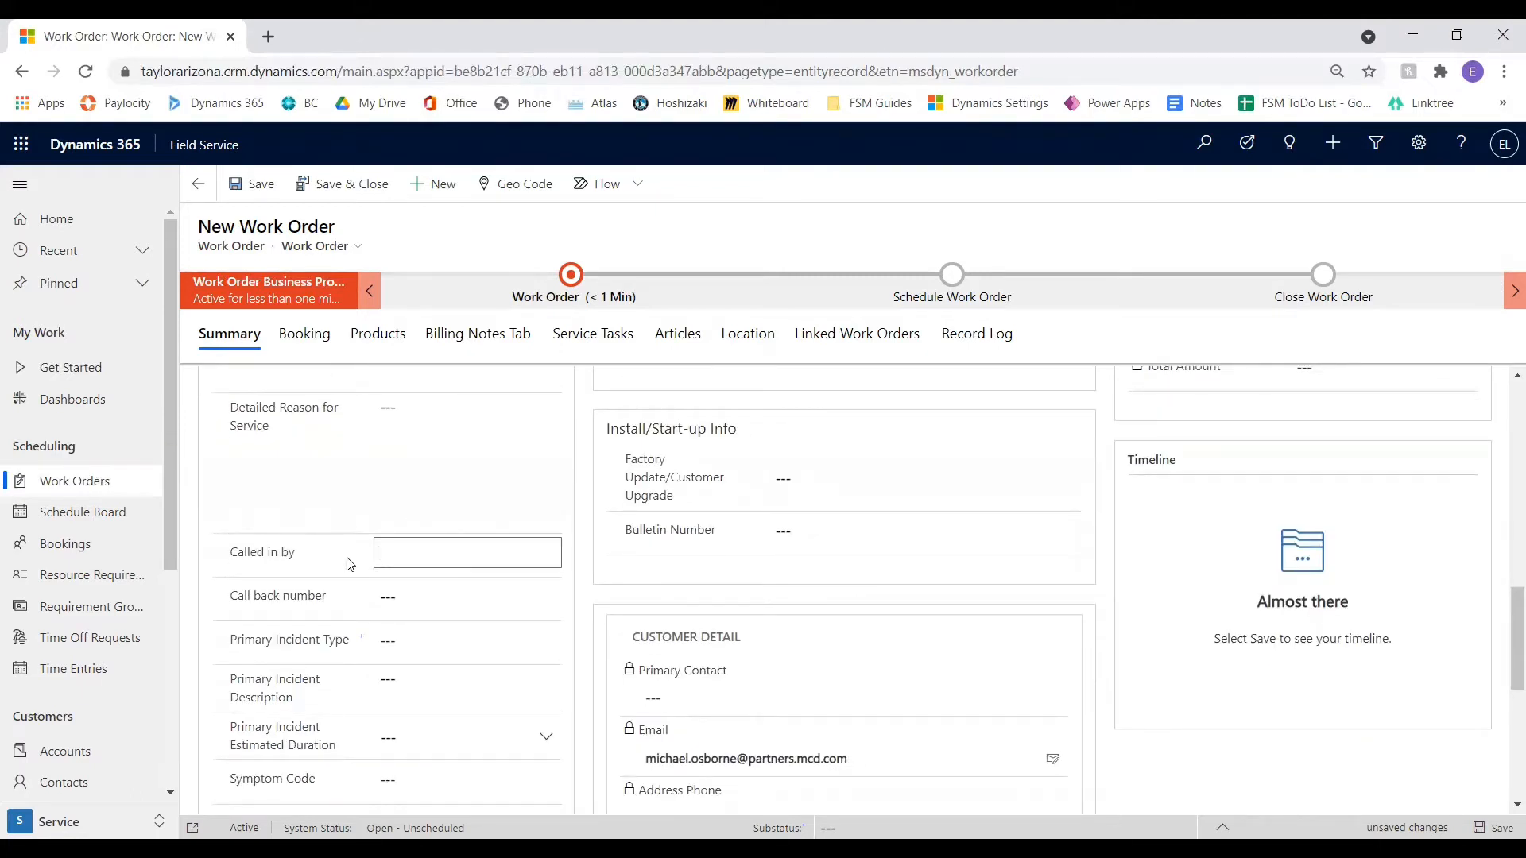
click(390, 558)
click(423, 597)
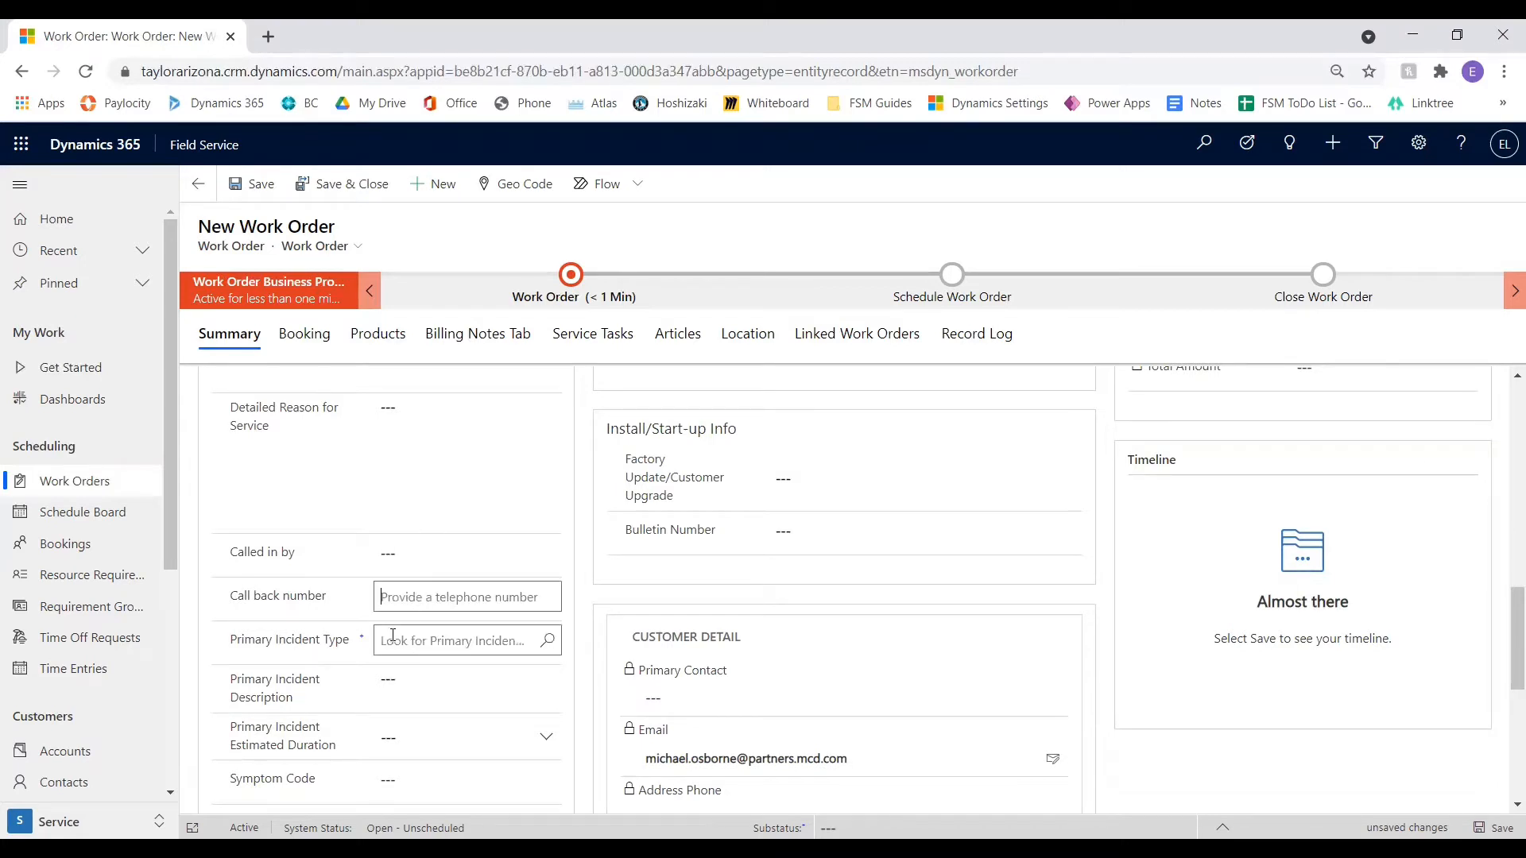
Browse the available primary incident types, filtering them by "pm" and clearing the filter to look through the full list
scroll(457, 561, down, 1)
click(456, 554)
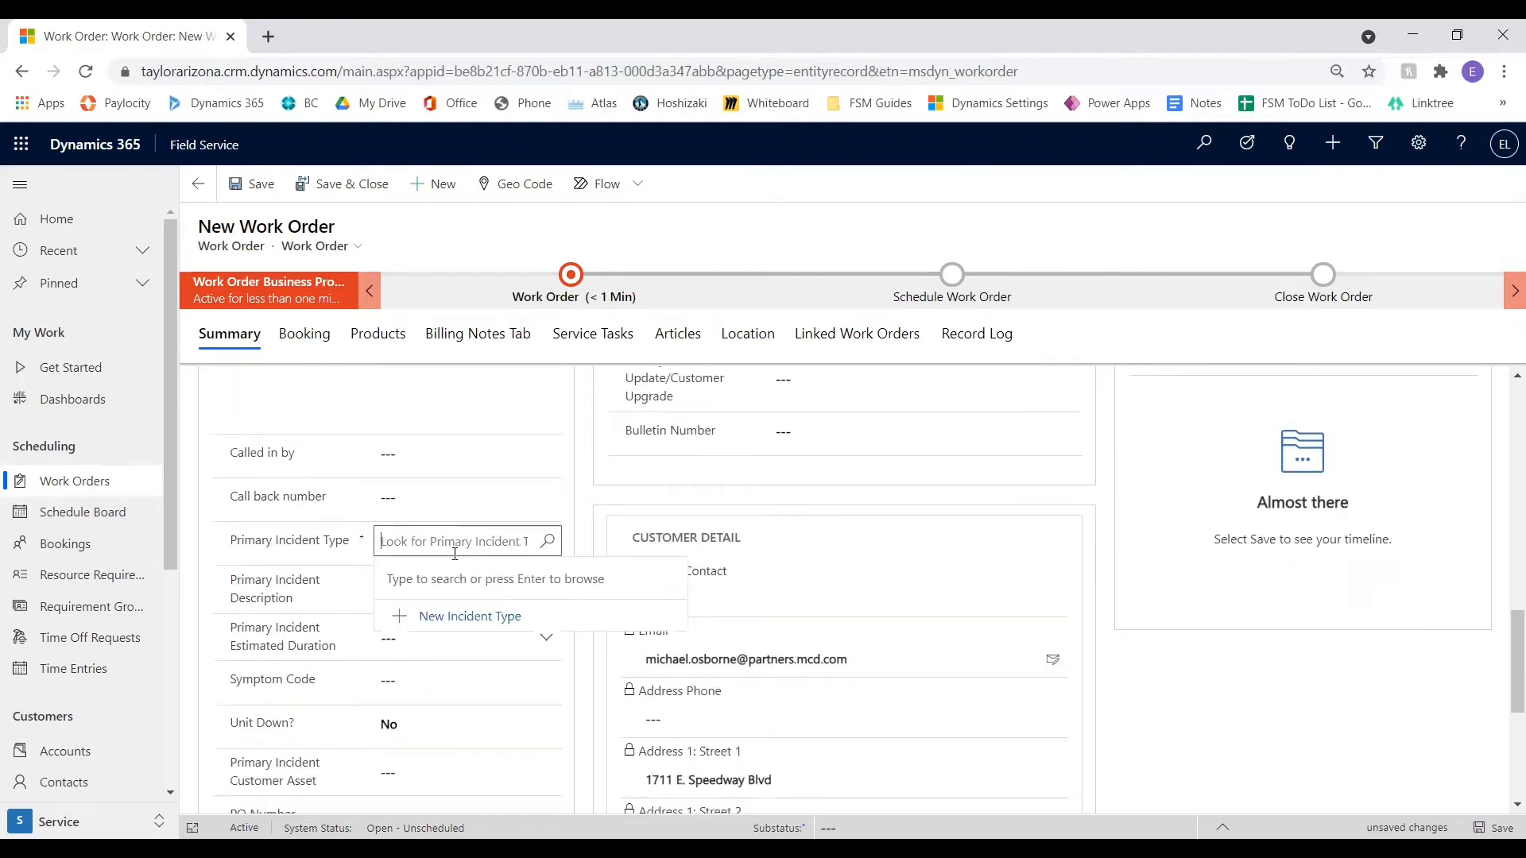
key(Return)
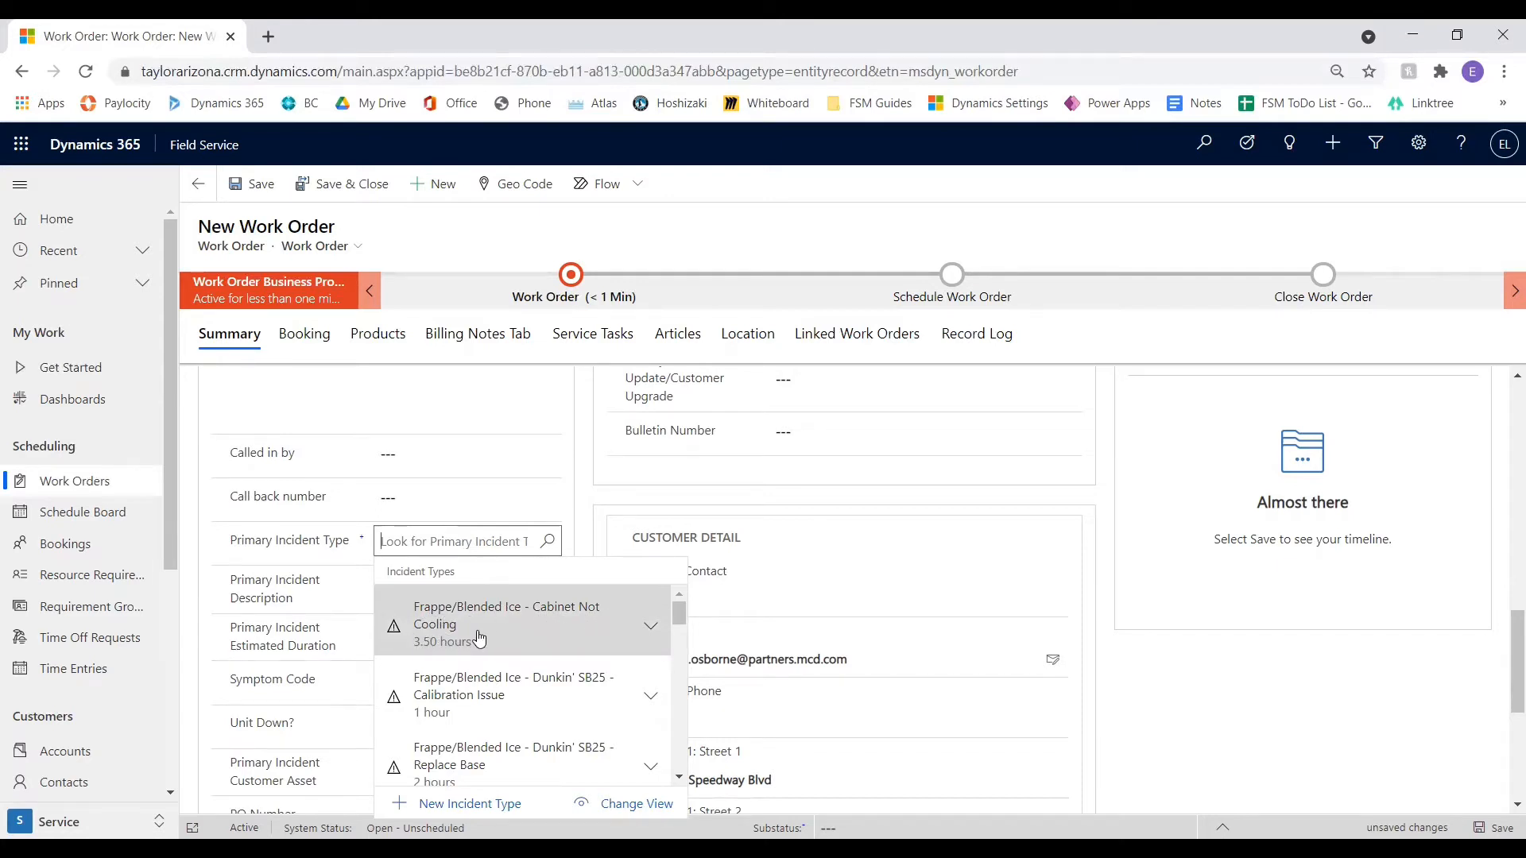
text(pm)
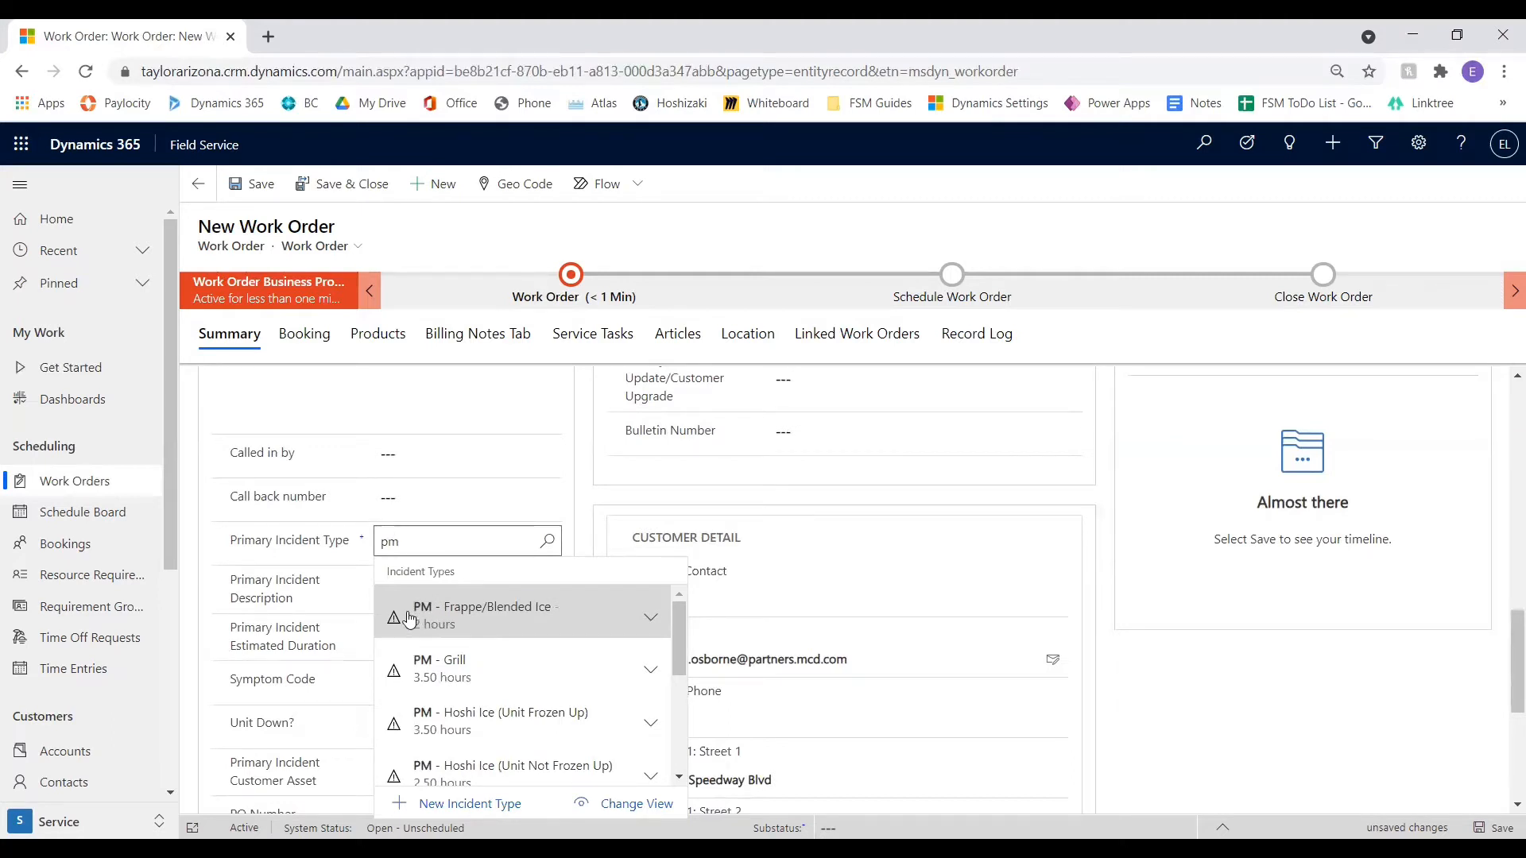
key(BackSpace)
key(BackSpace)
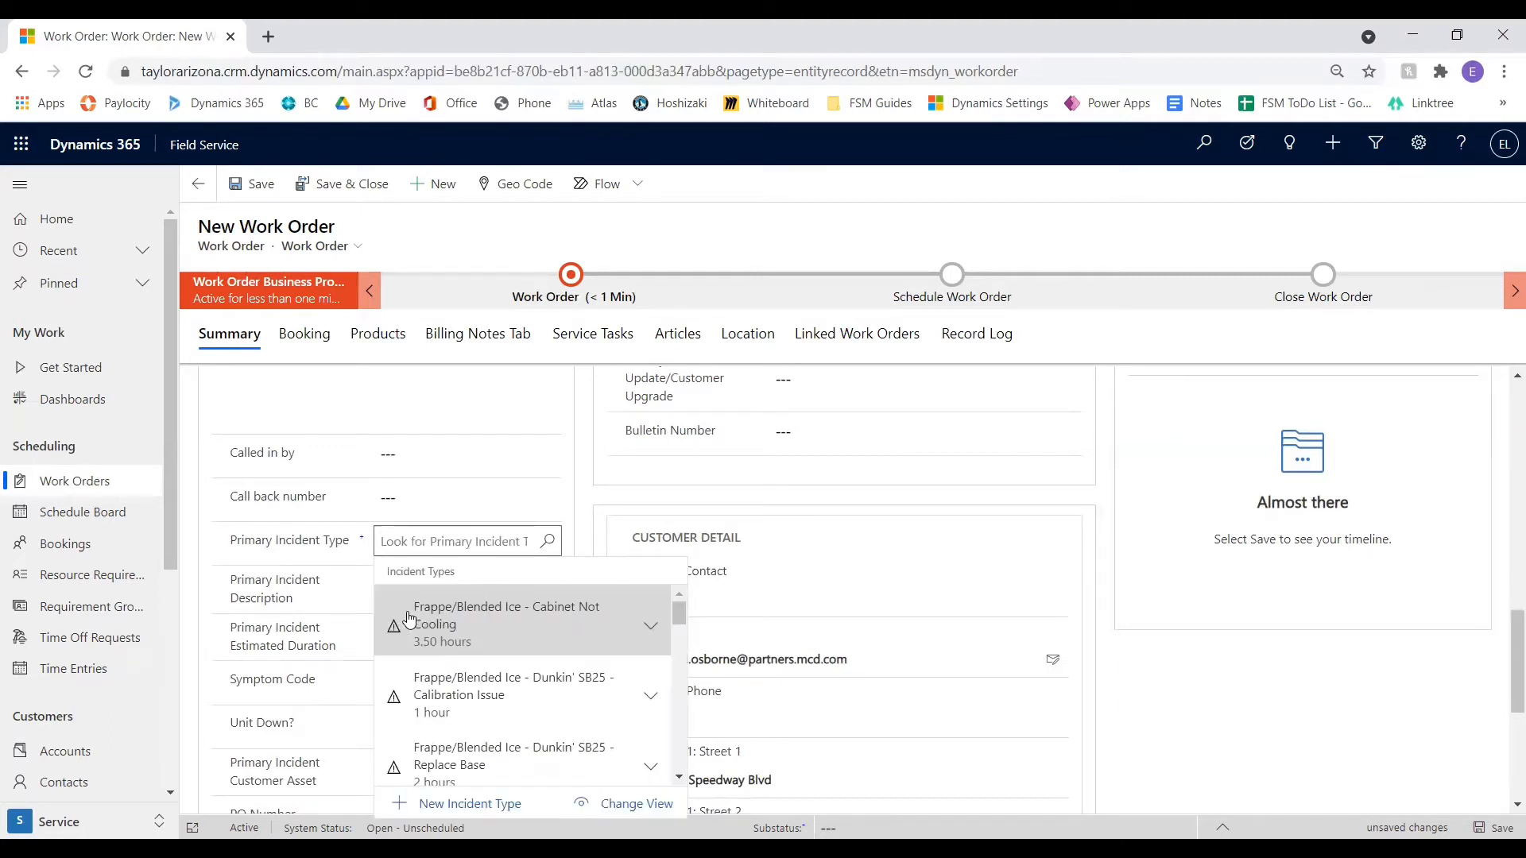
scroll(445, 652, down, 5)
scroll(468, 683, down, 8)
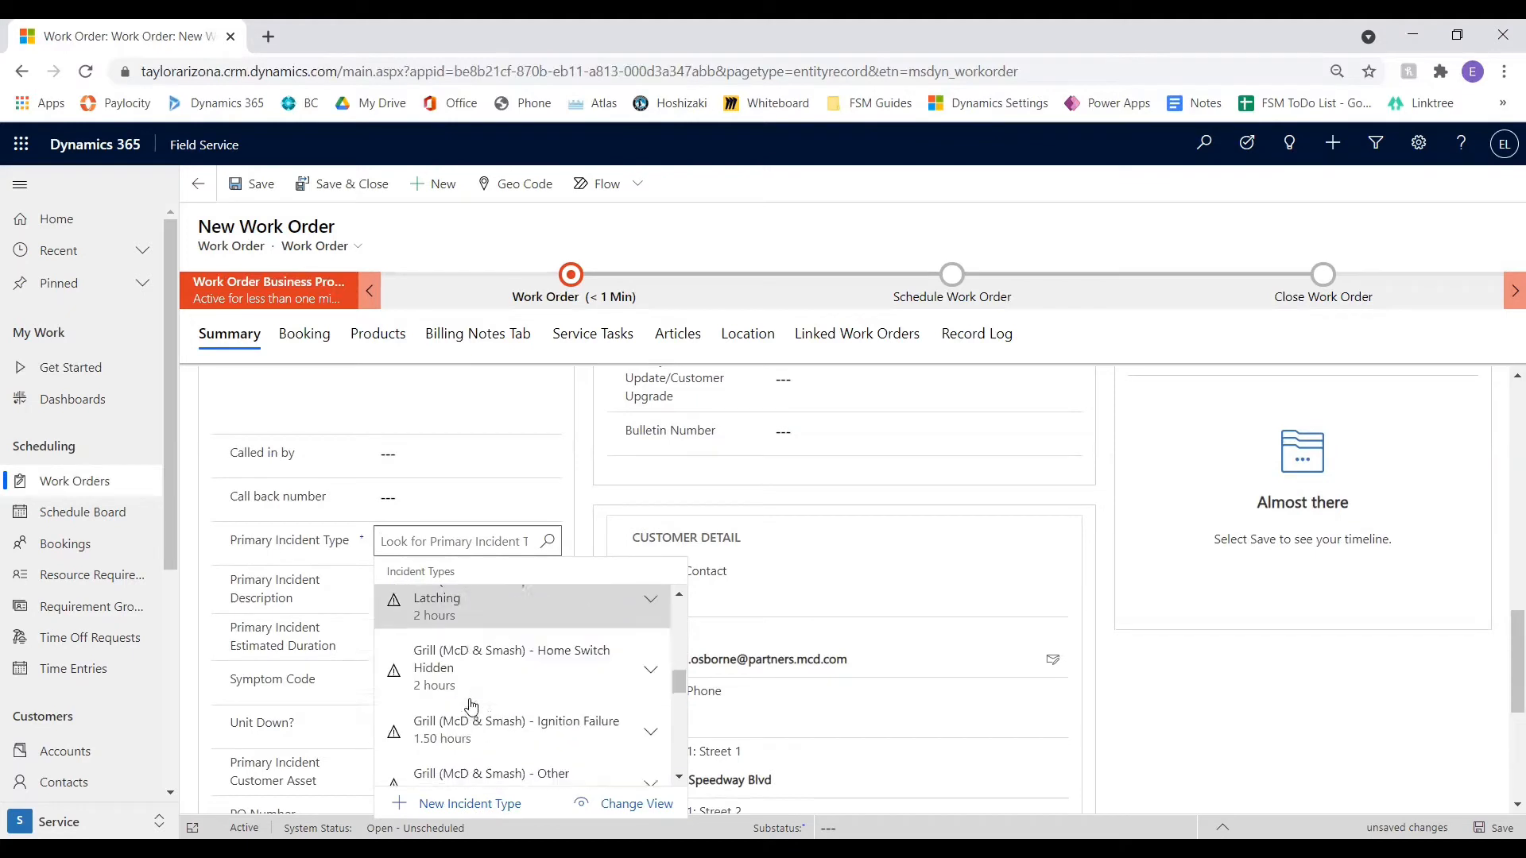
scroll(471, 706, down, 1)
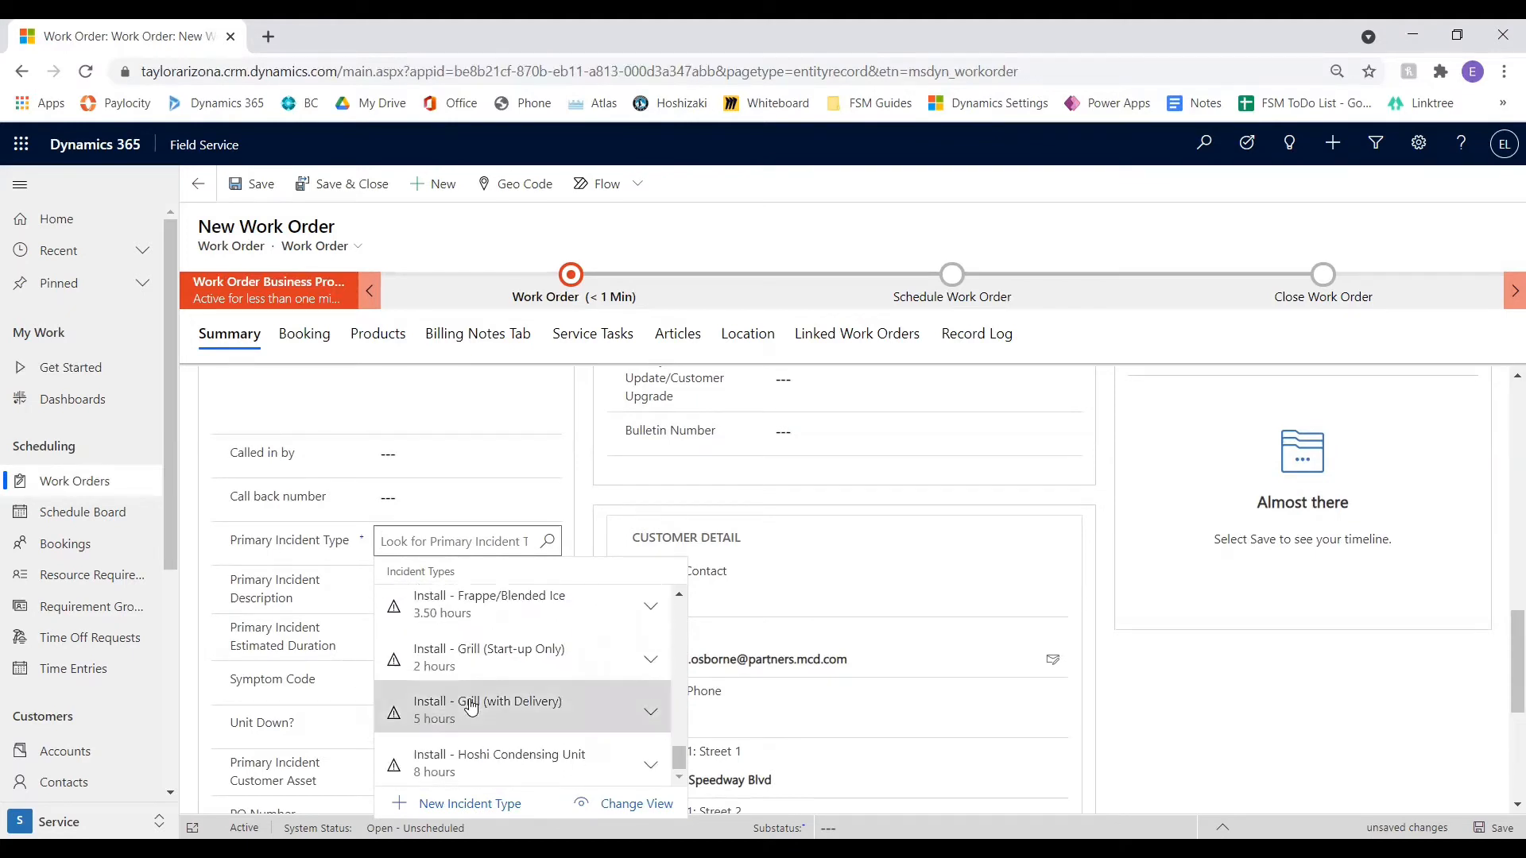
scroll(472, 660, down, 10)
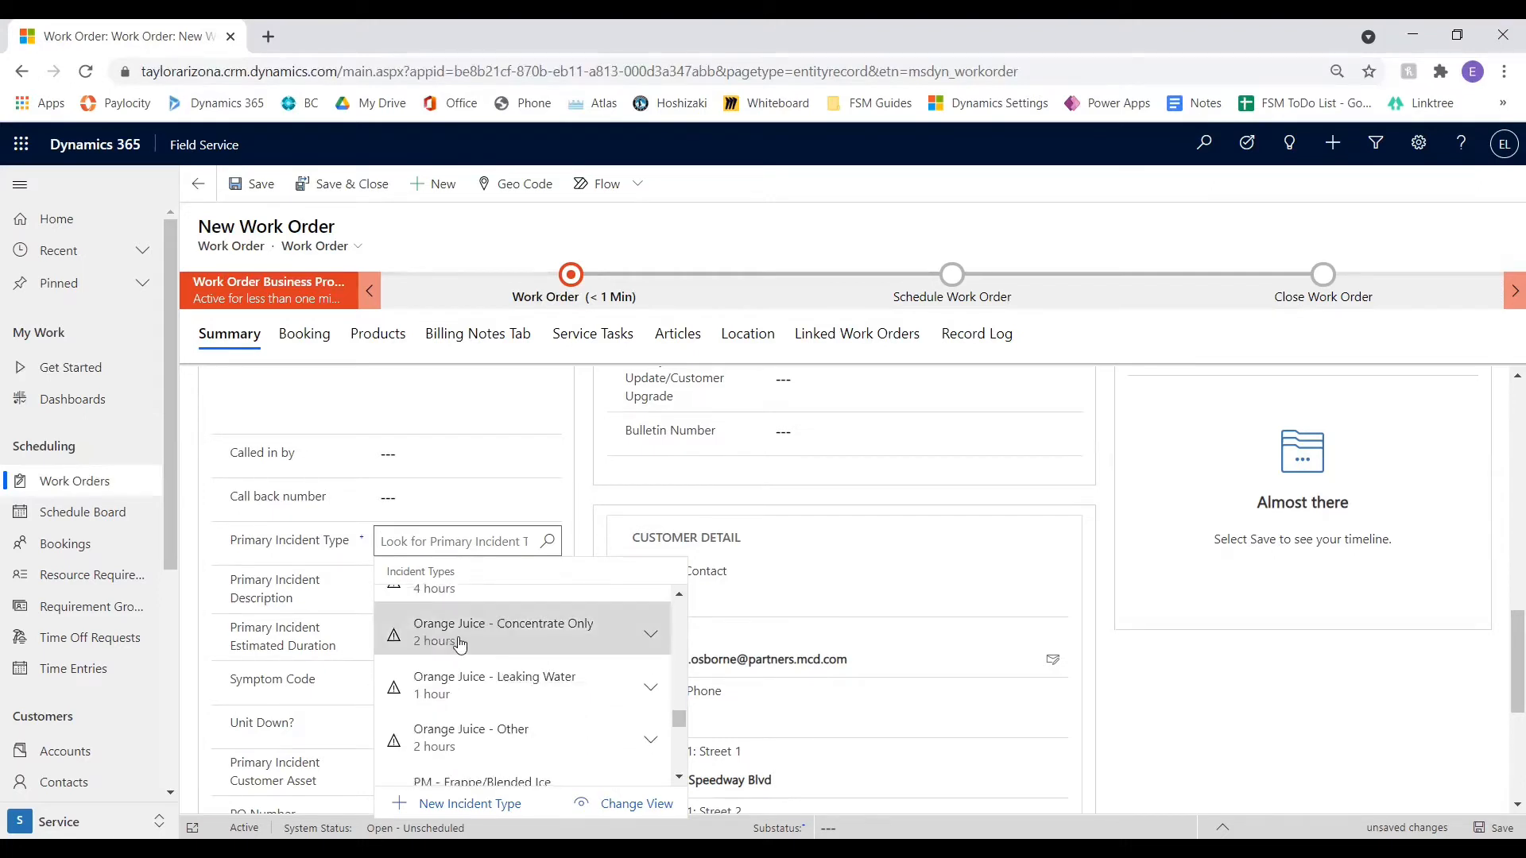
Search the primary incident types for "shake" and assign Shake/Soft Serve - Other to the work order
text(shake)
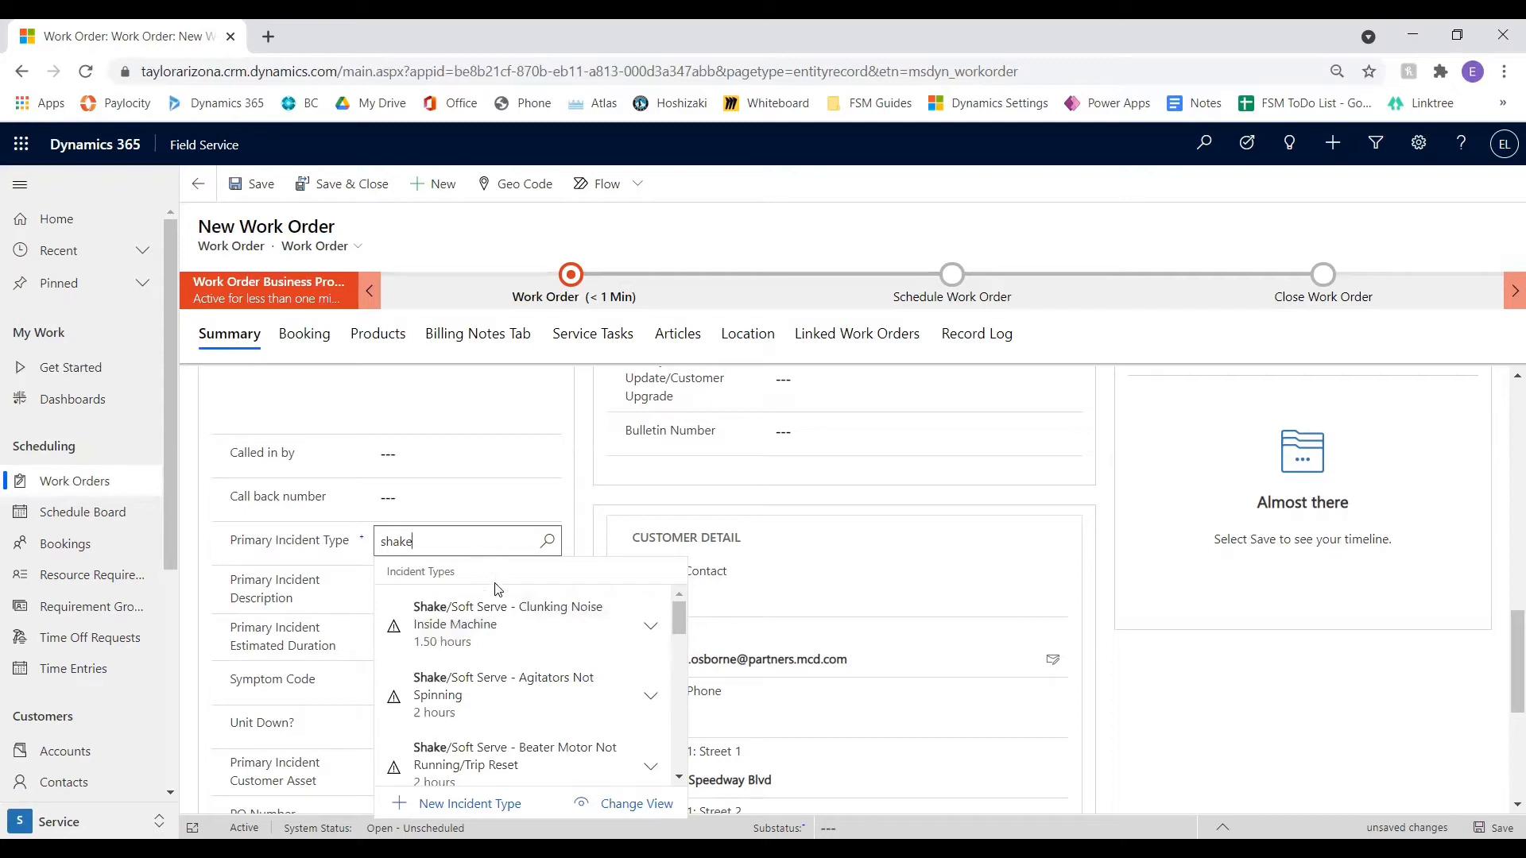
scroll(525, 642, down, 7)
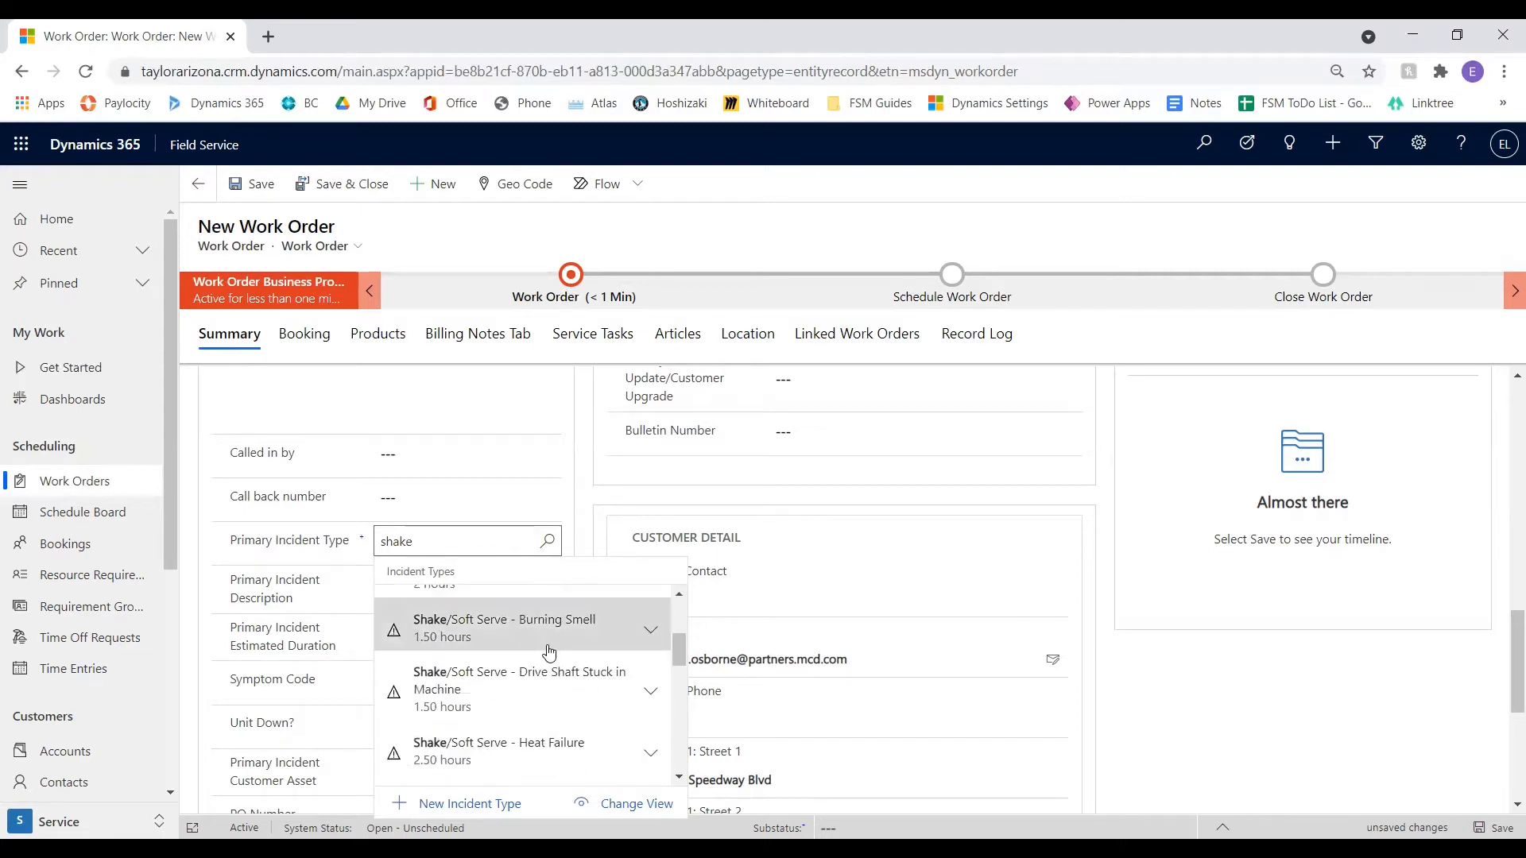
click(550, 645)
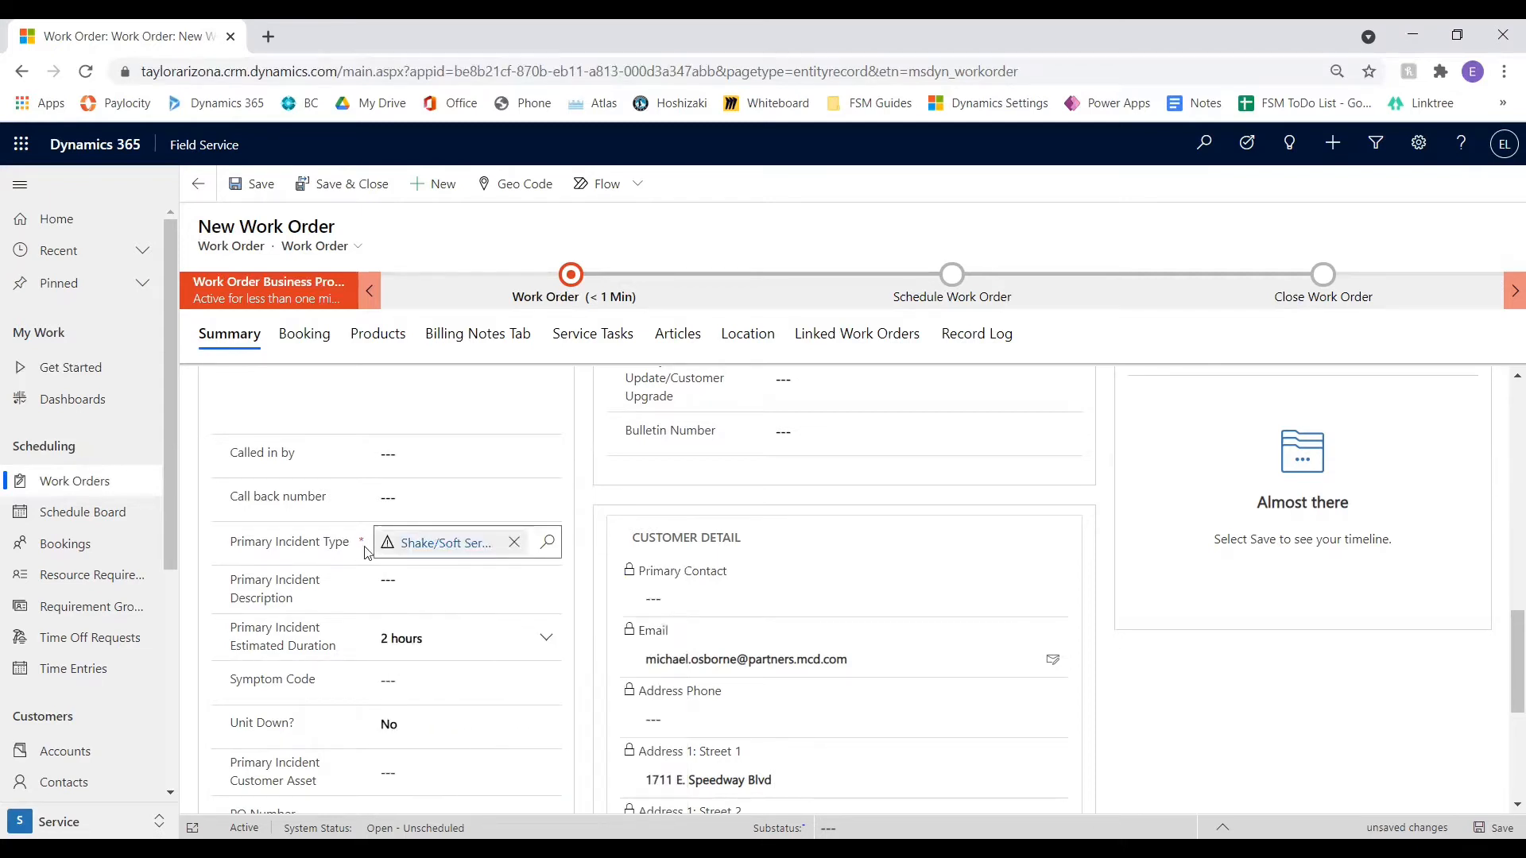
Set the primary incident's symptom code to 9 - BROKEN PART and its Unit Down value to Yes
click(442, 583)
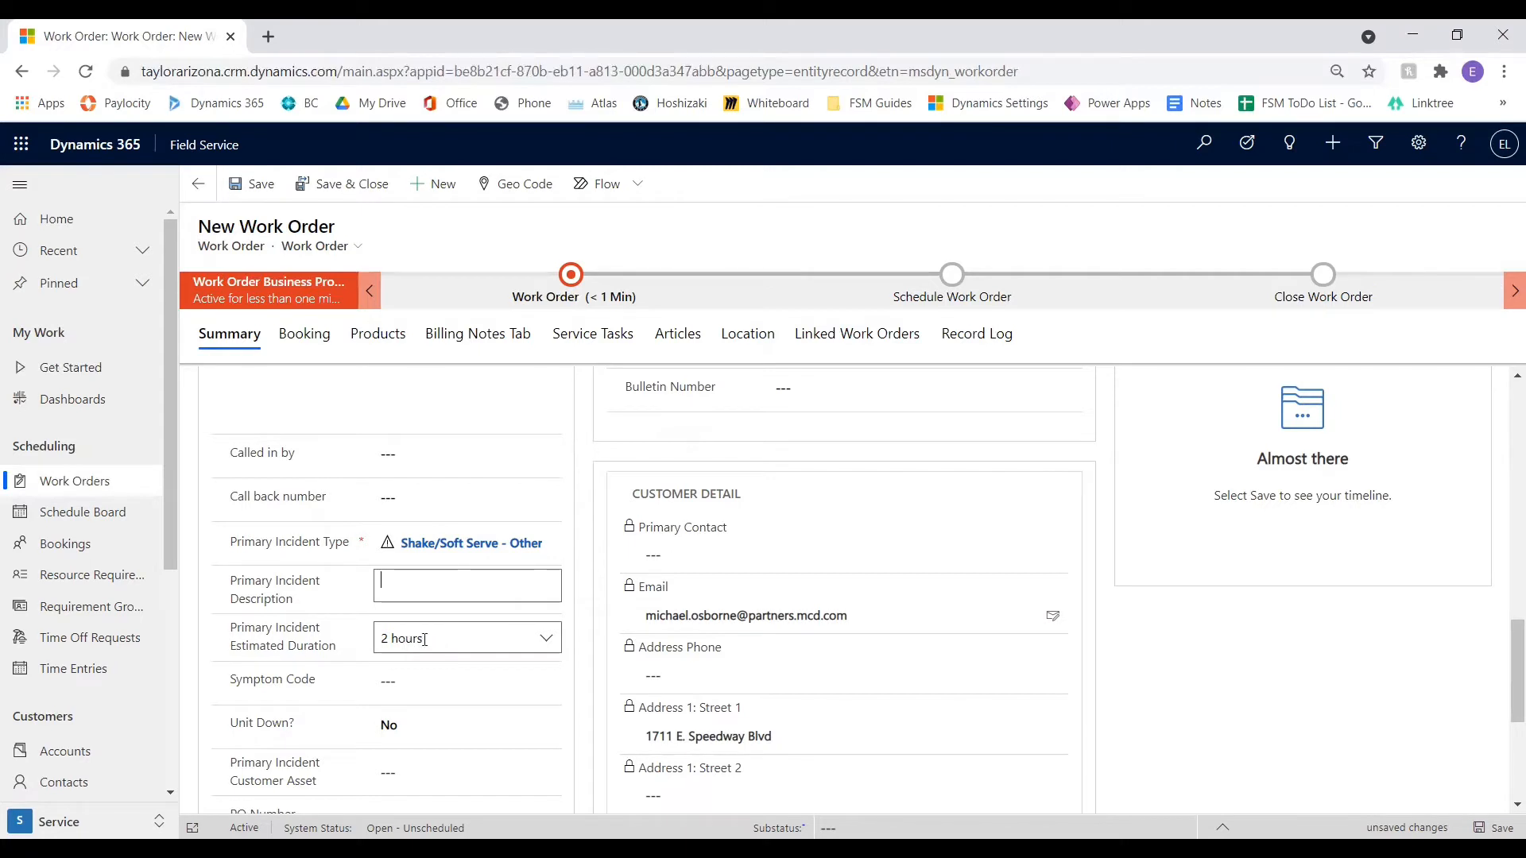
scroll(437, 636, down, 3)
click(412, 482)
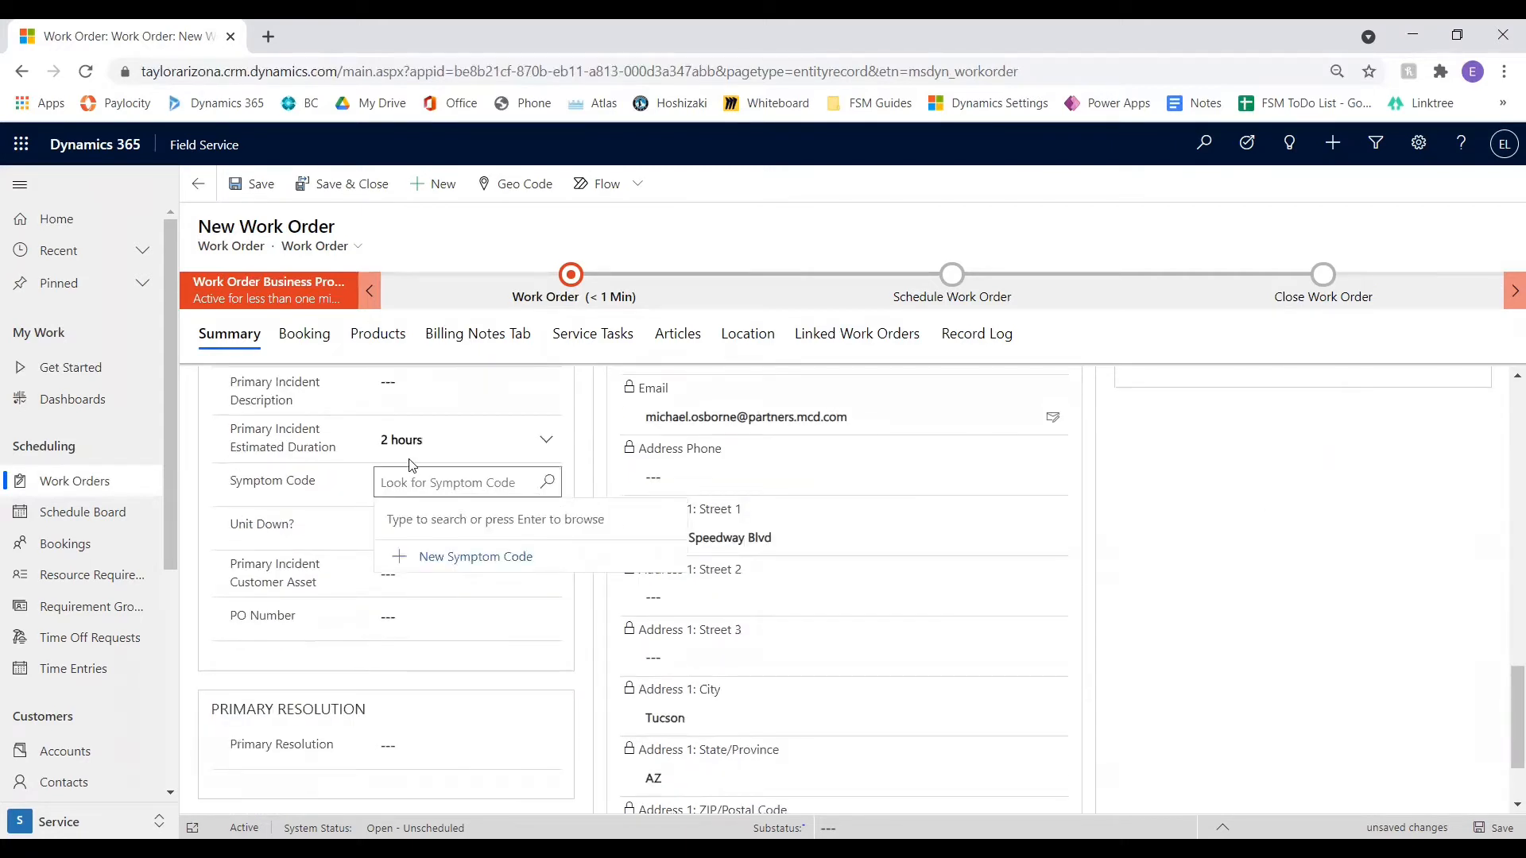
key(Return)
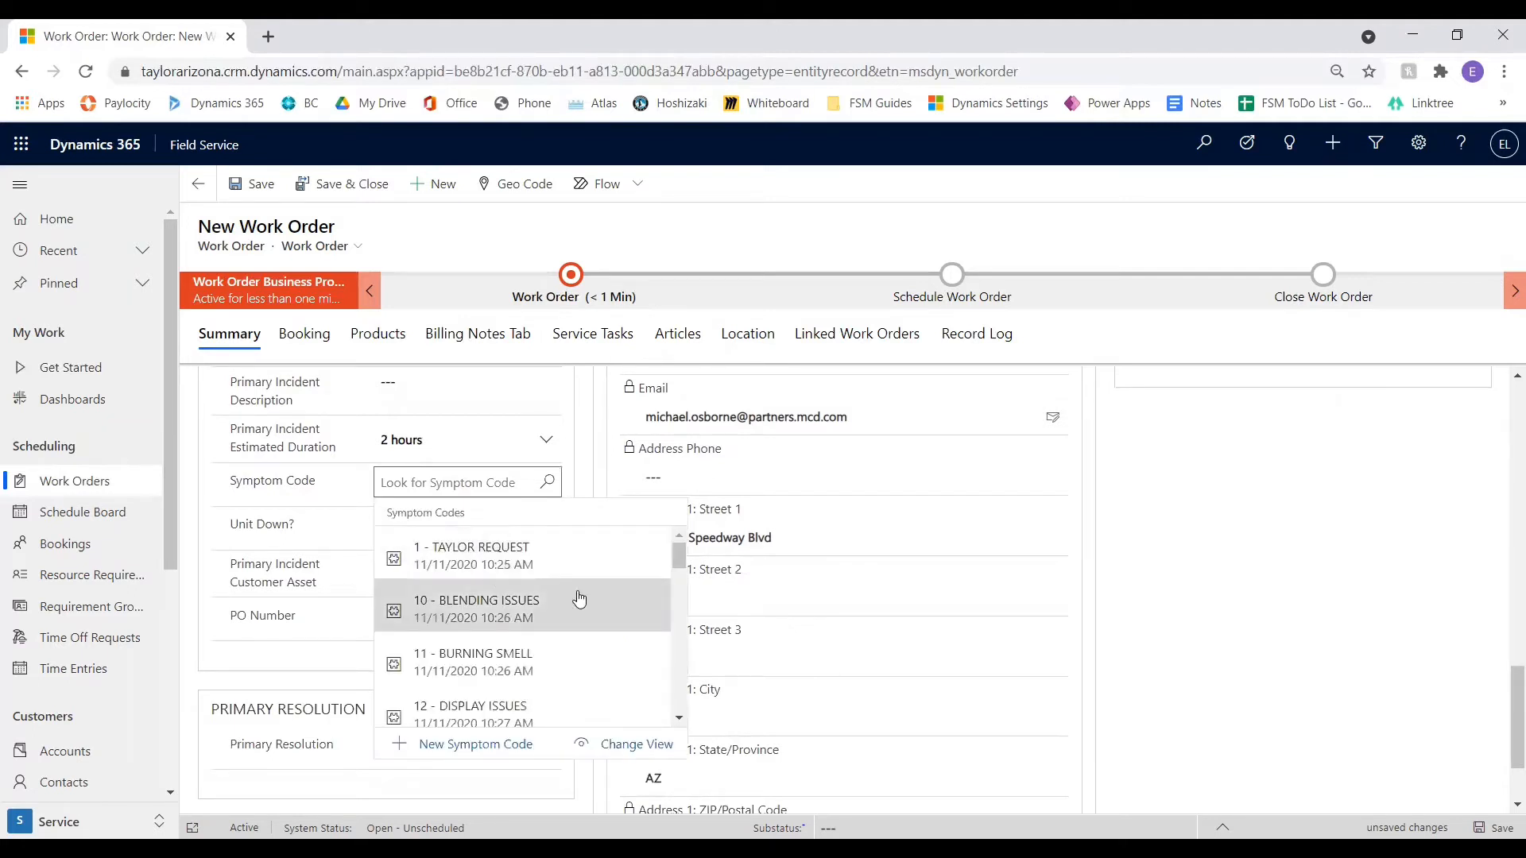
scroll(521, 576, down, 5)
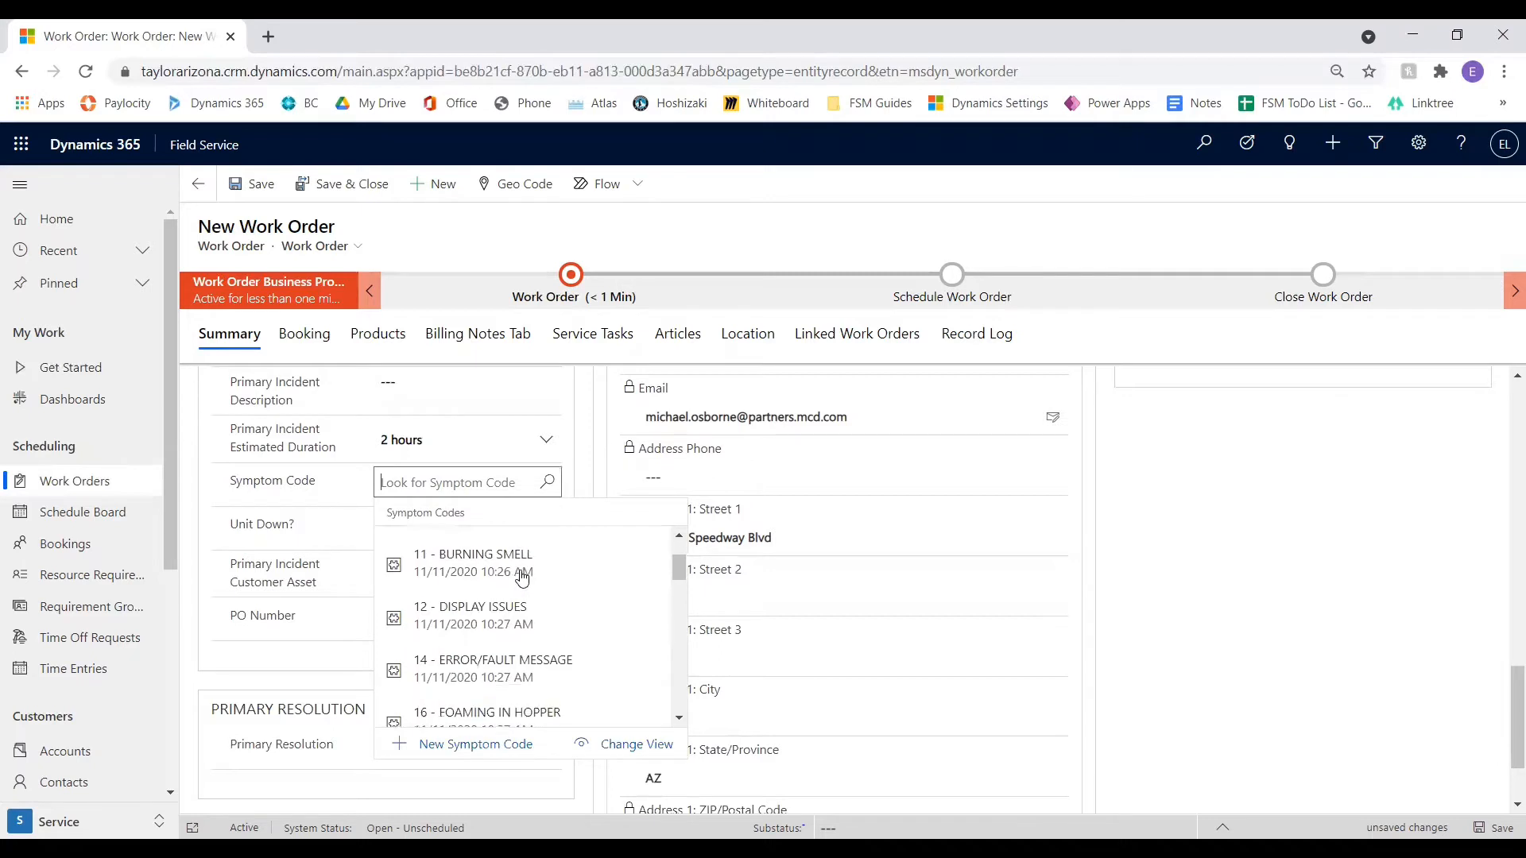
scroll(522, 578, down, 5)
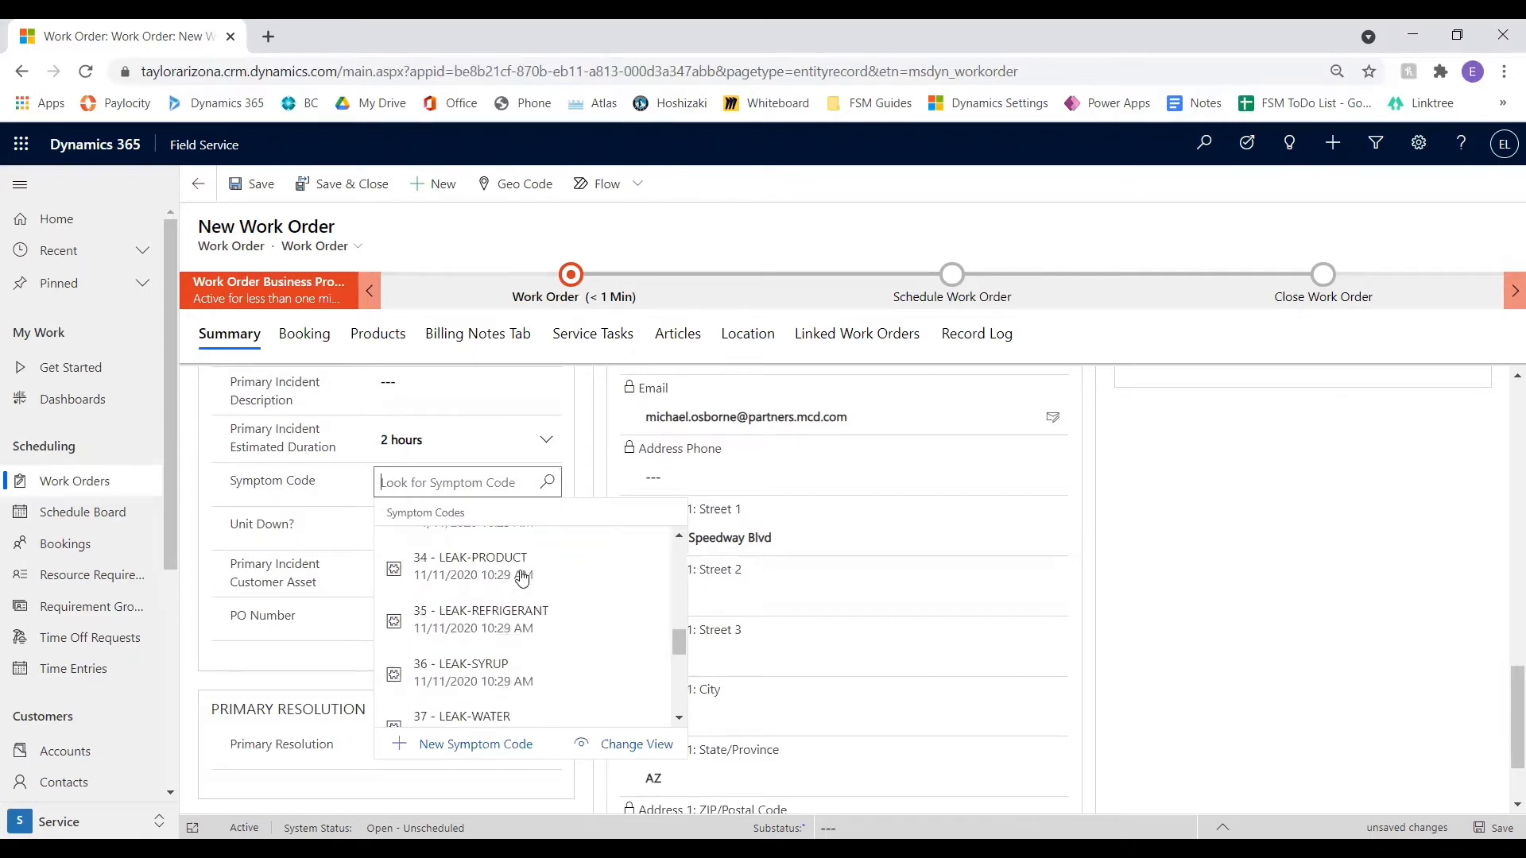
scroll(543, 636, down, 3)
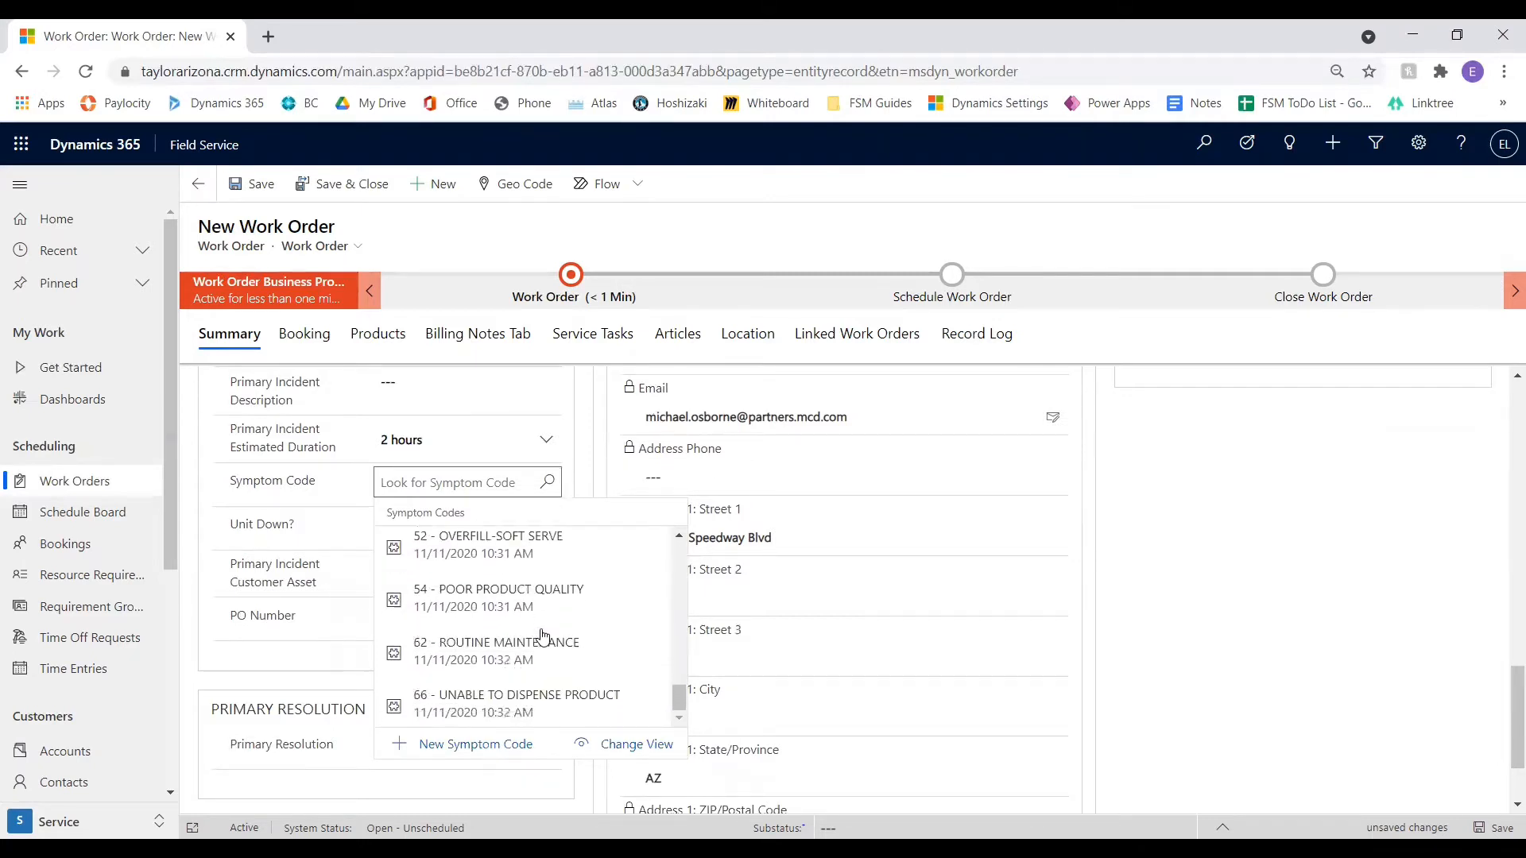
text(*)
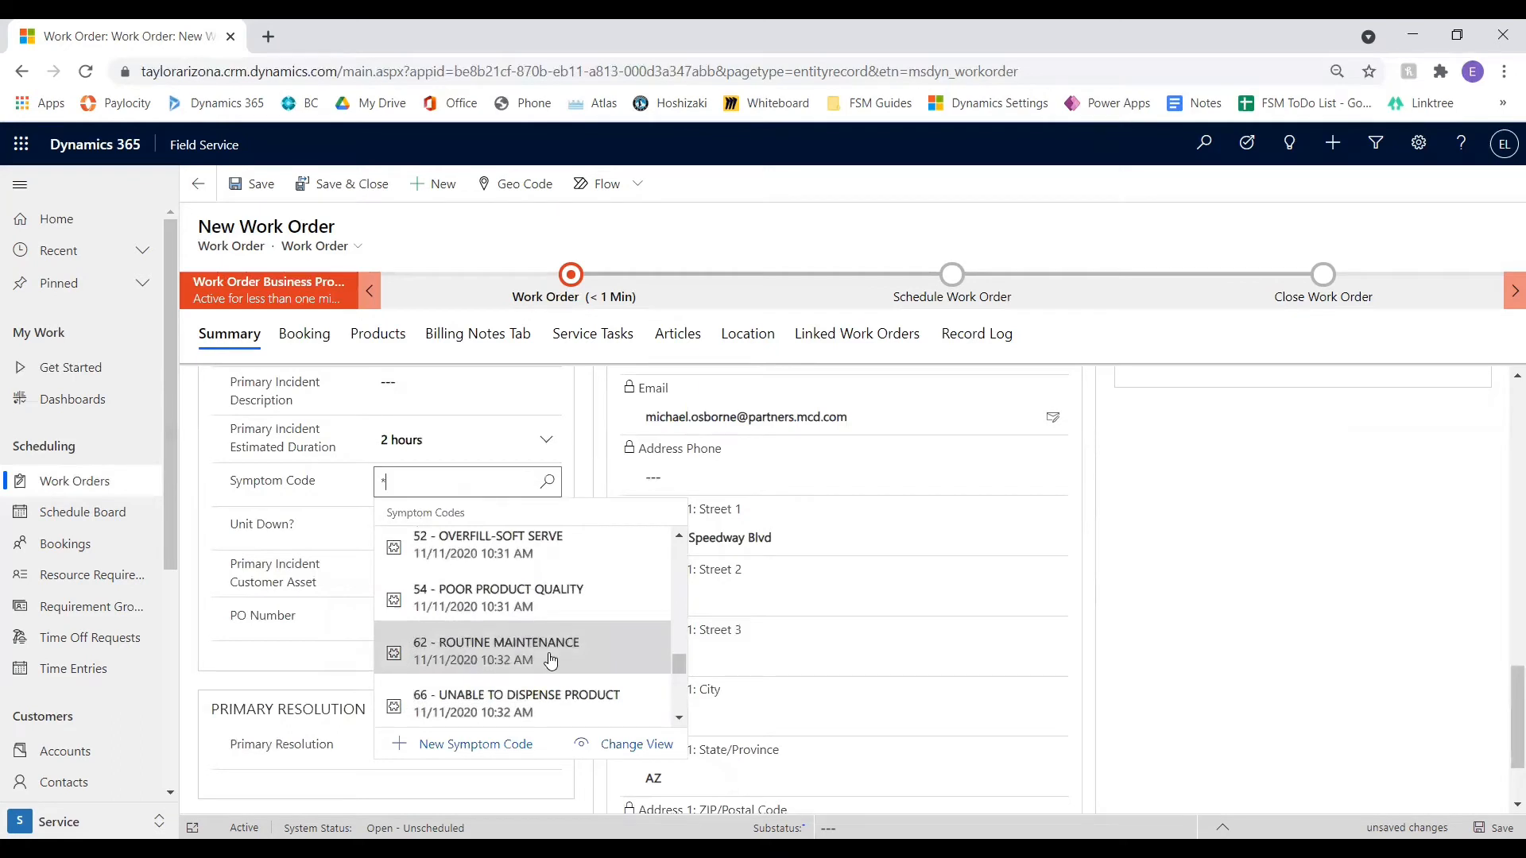
text(bro)
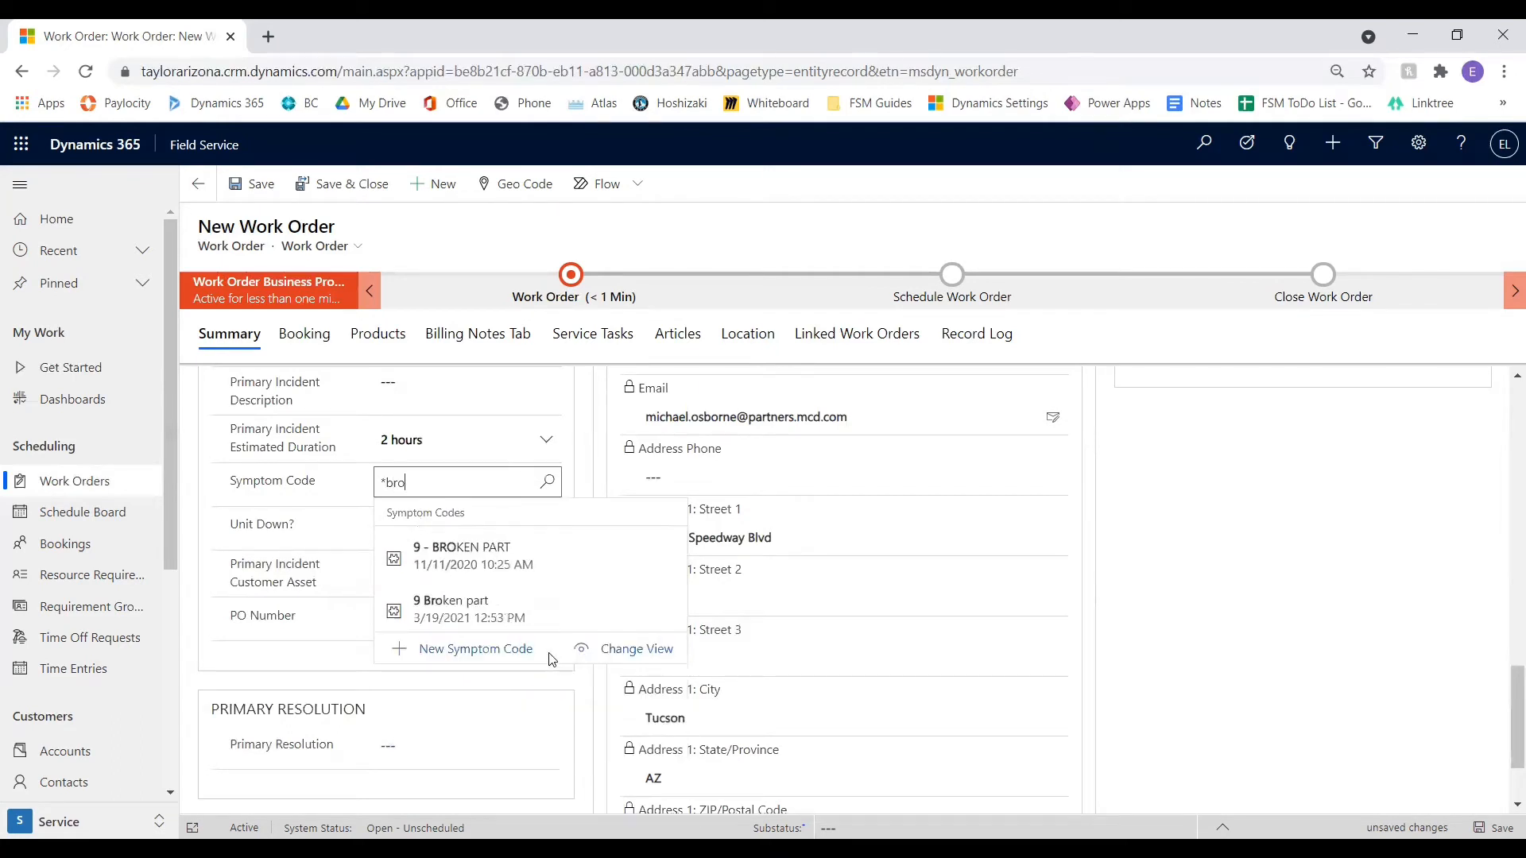
click(558, 544)
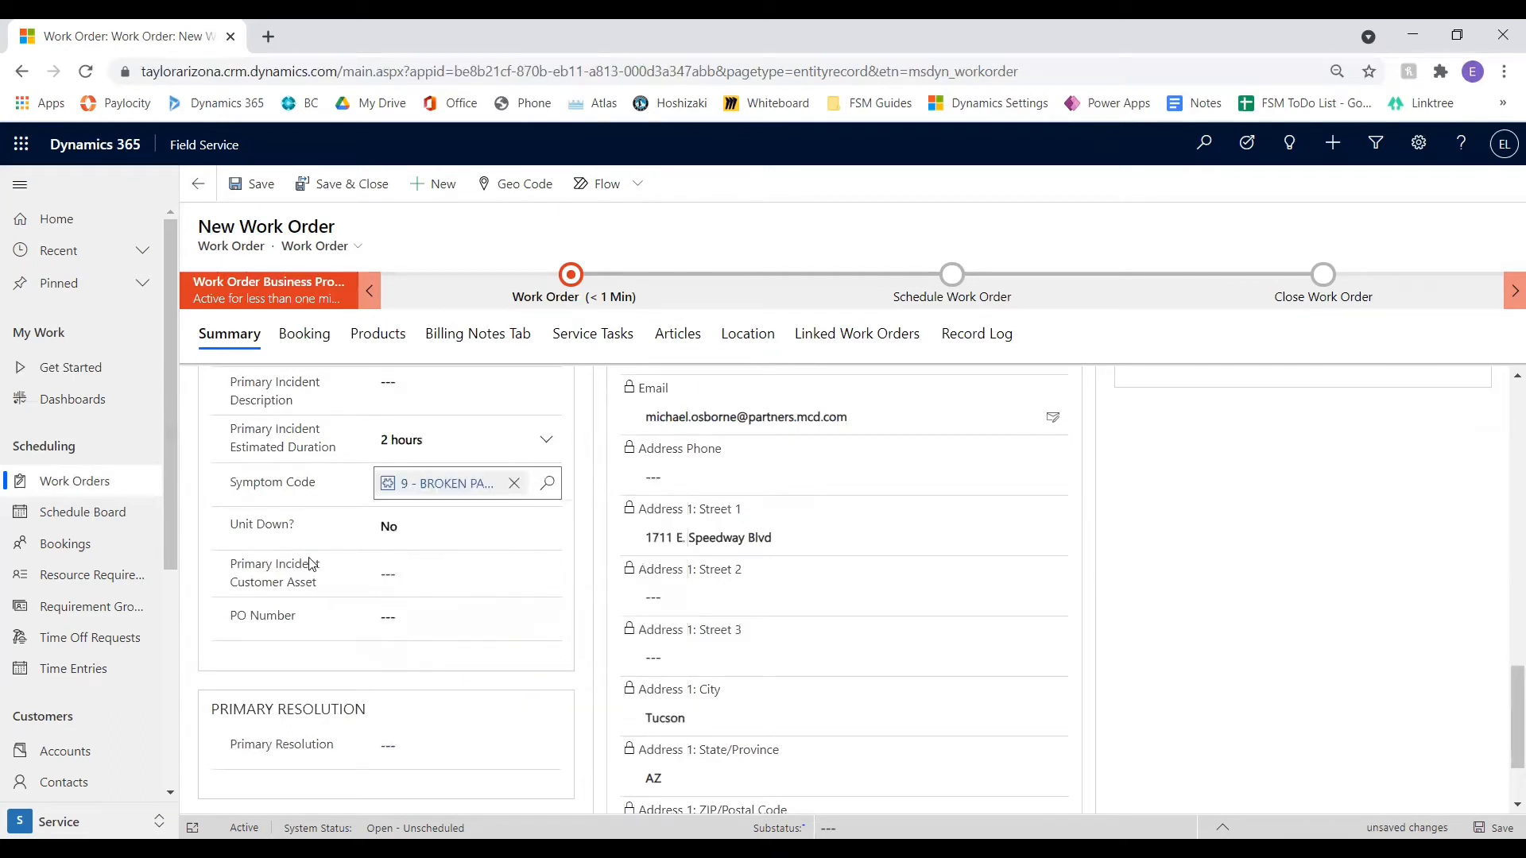
click(413, 526)
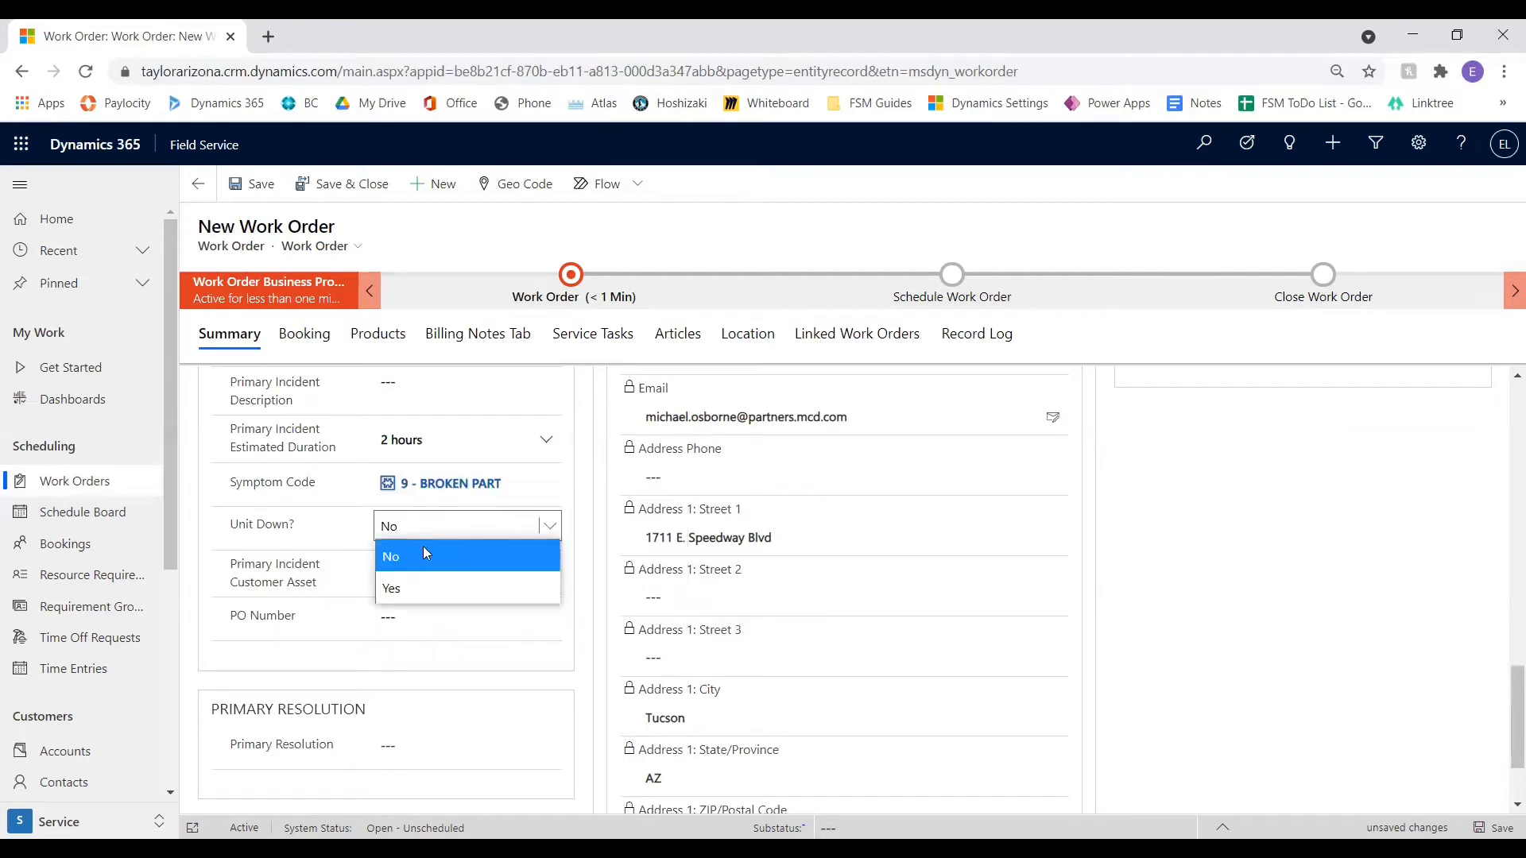
click(442, 590)
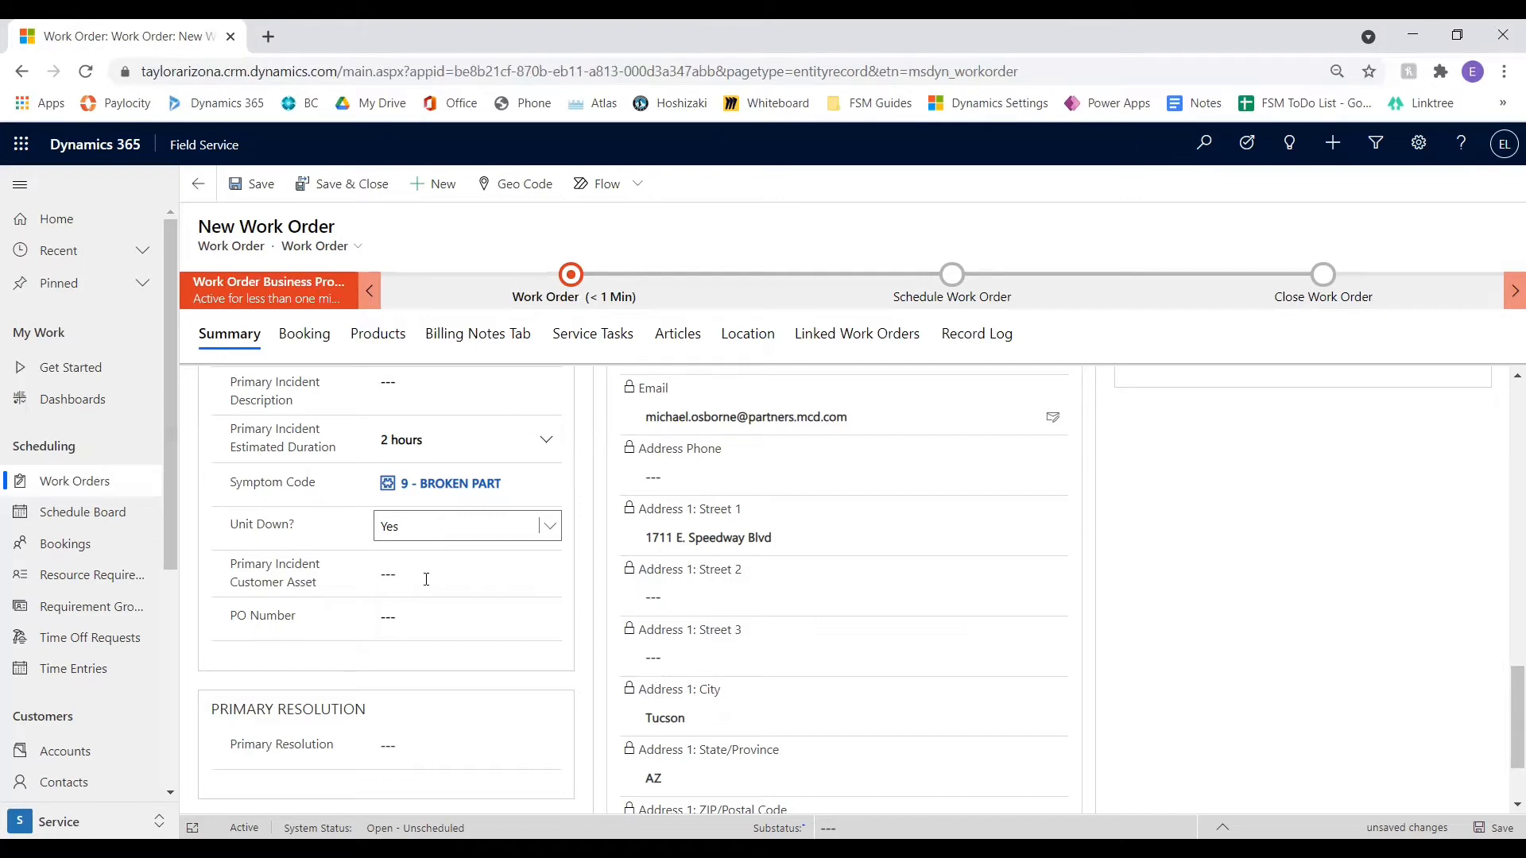
Look through the customer assets offered for the primary incident and check the PO Number field
click(385, 574)
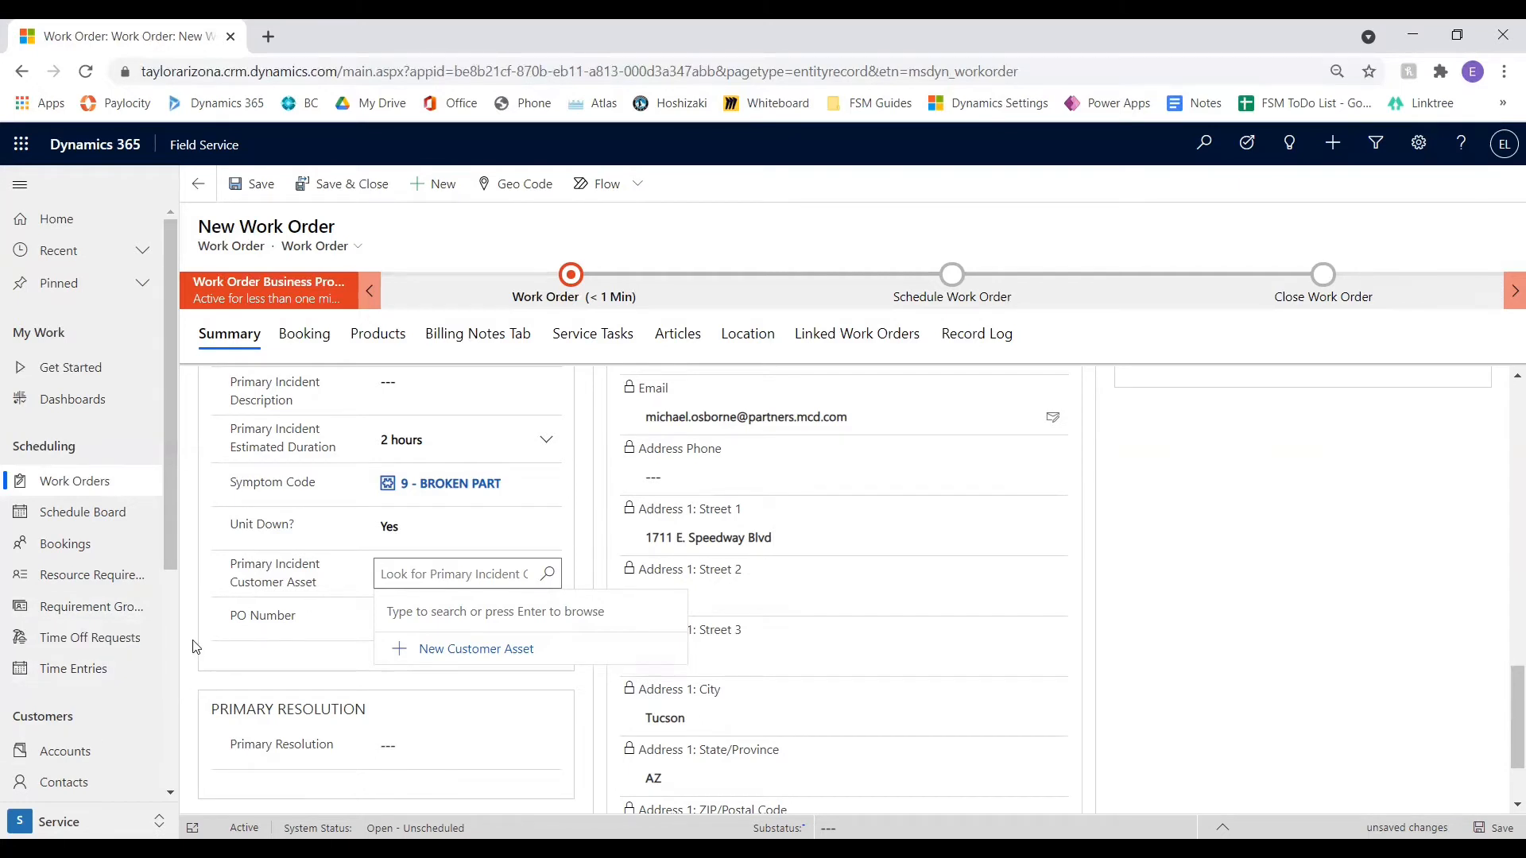
key(Return)
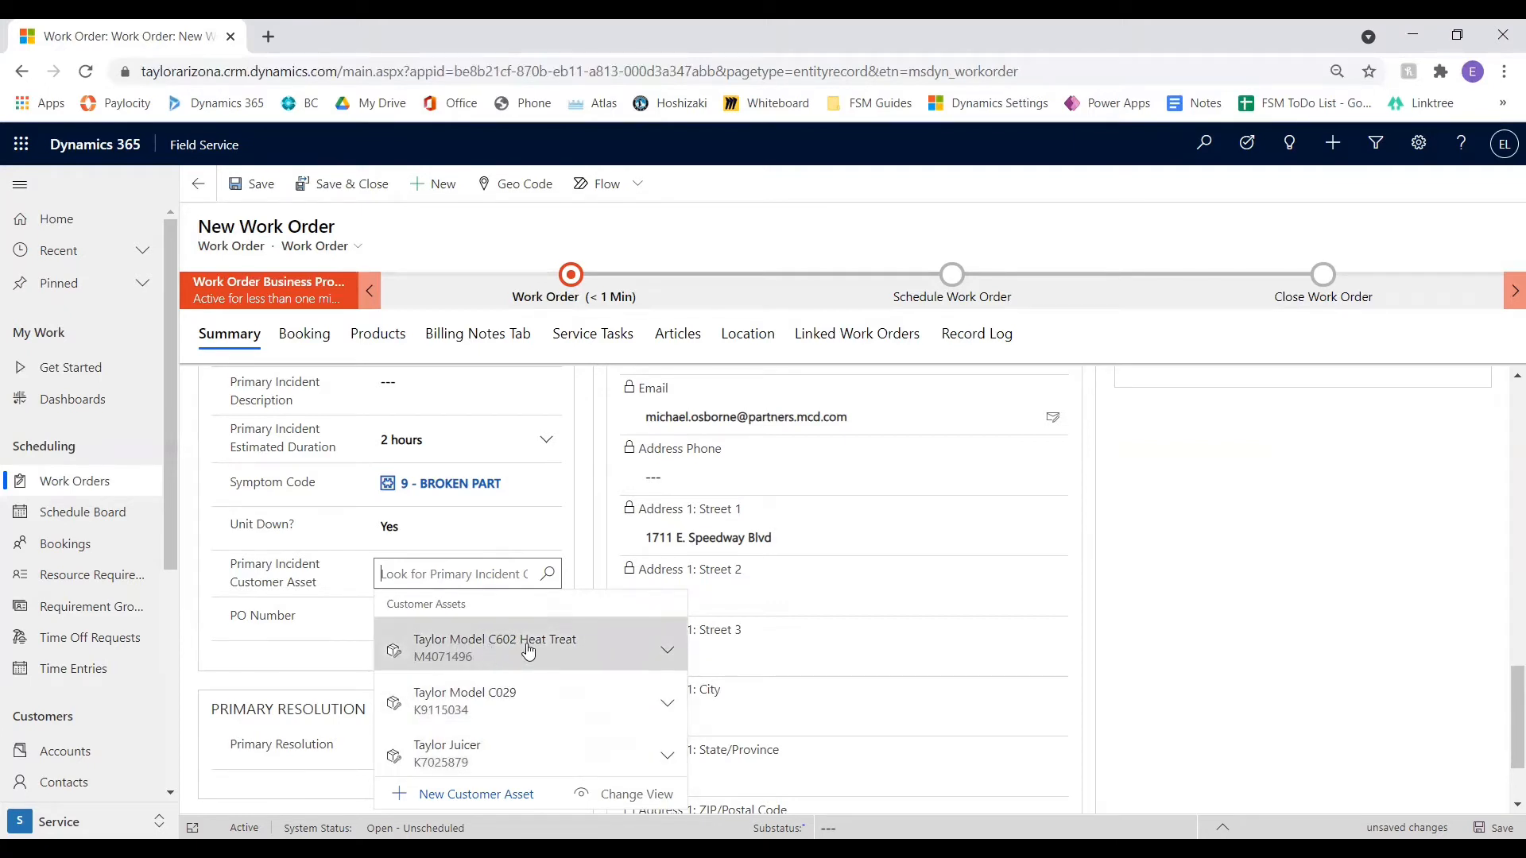
click(227, 659)
scroll(406, 605, down, 2)
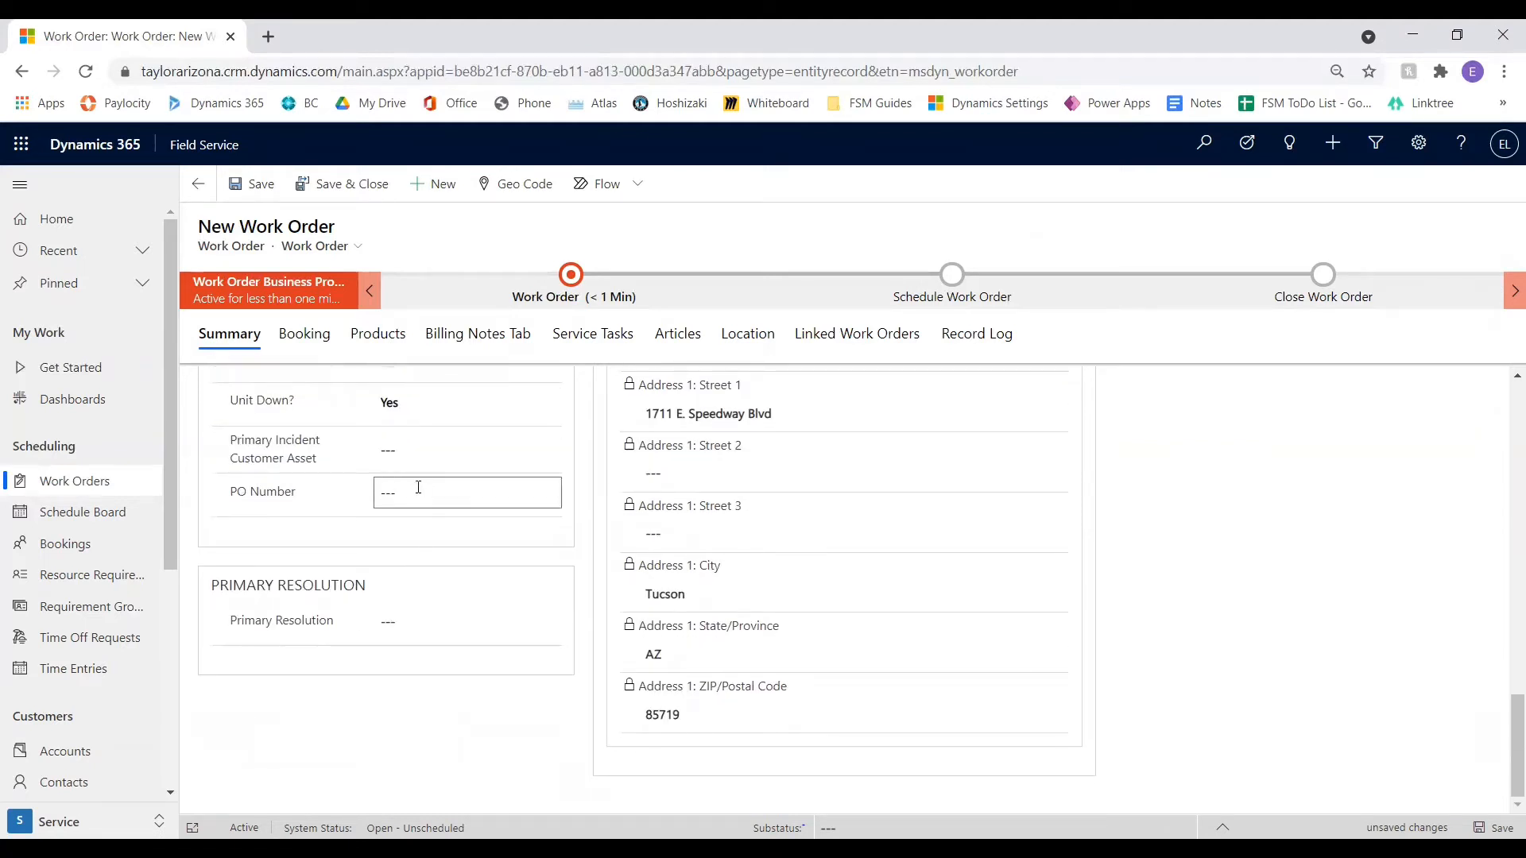
click(391, 500)
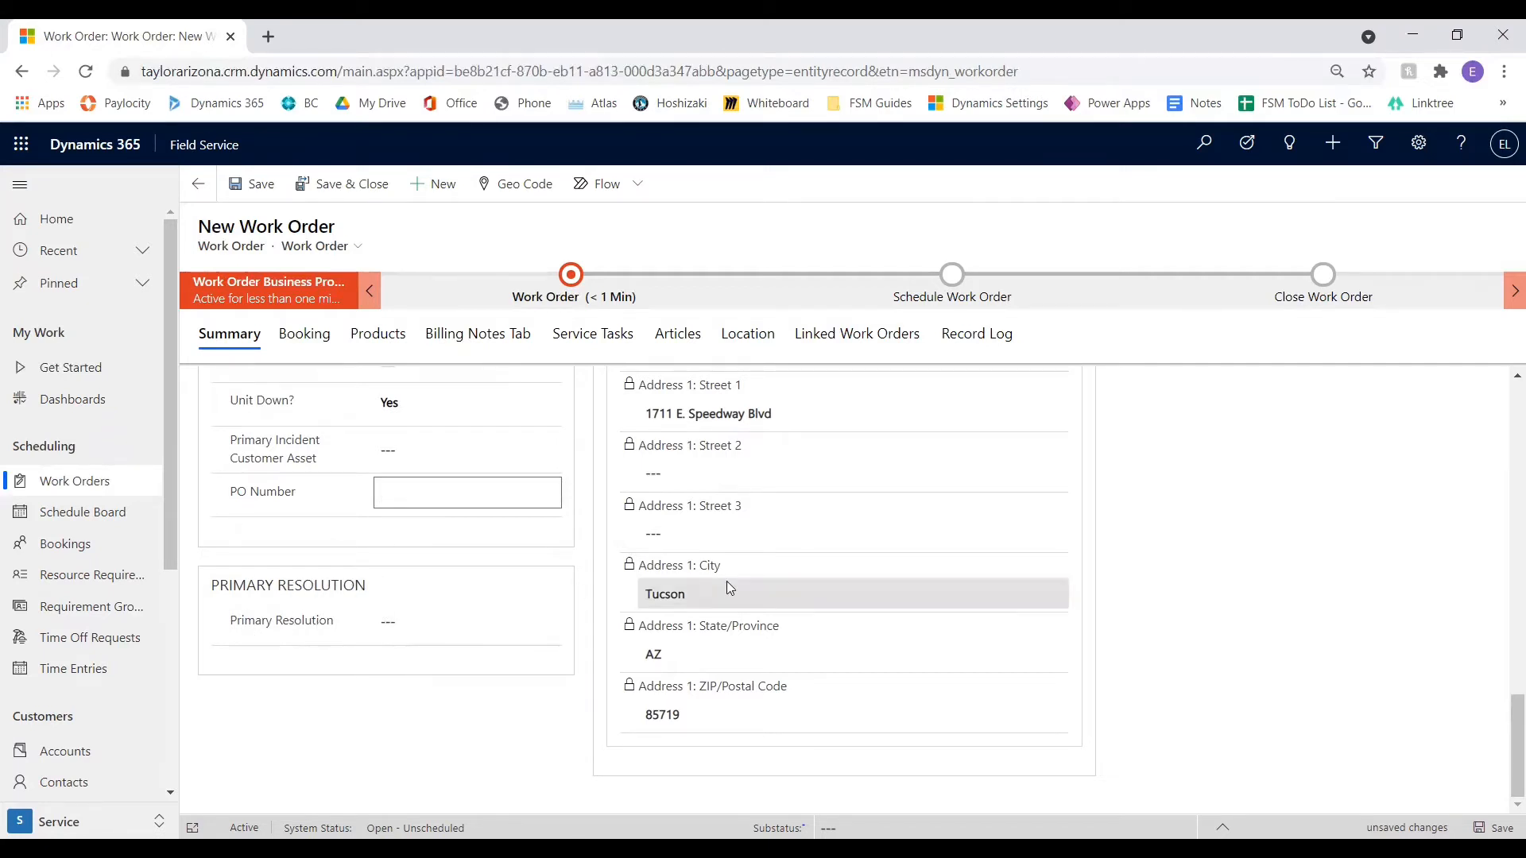
scroll(728, 587, up, 15)
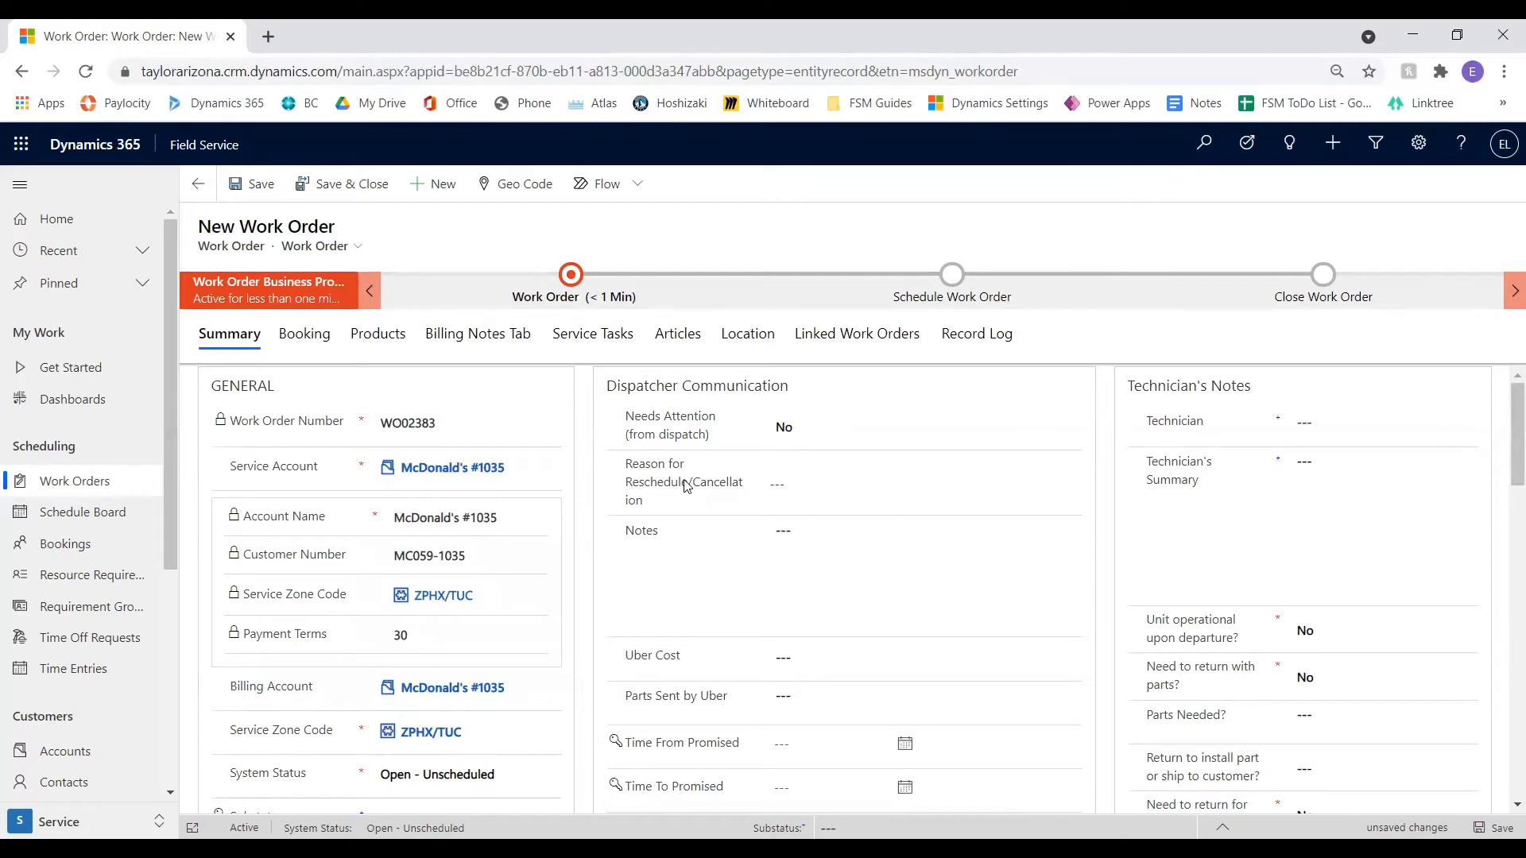
Try the Customer not ready and Customer cancelled options as the reason for reschedule/cancellation, then clear both
click(785, 483)
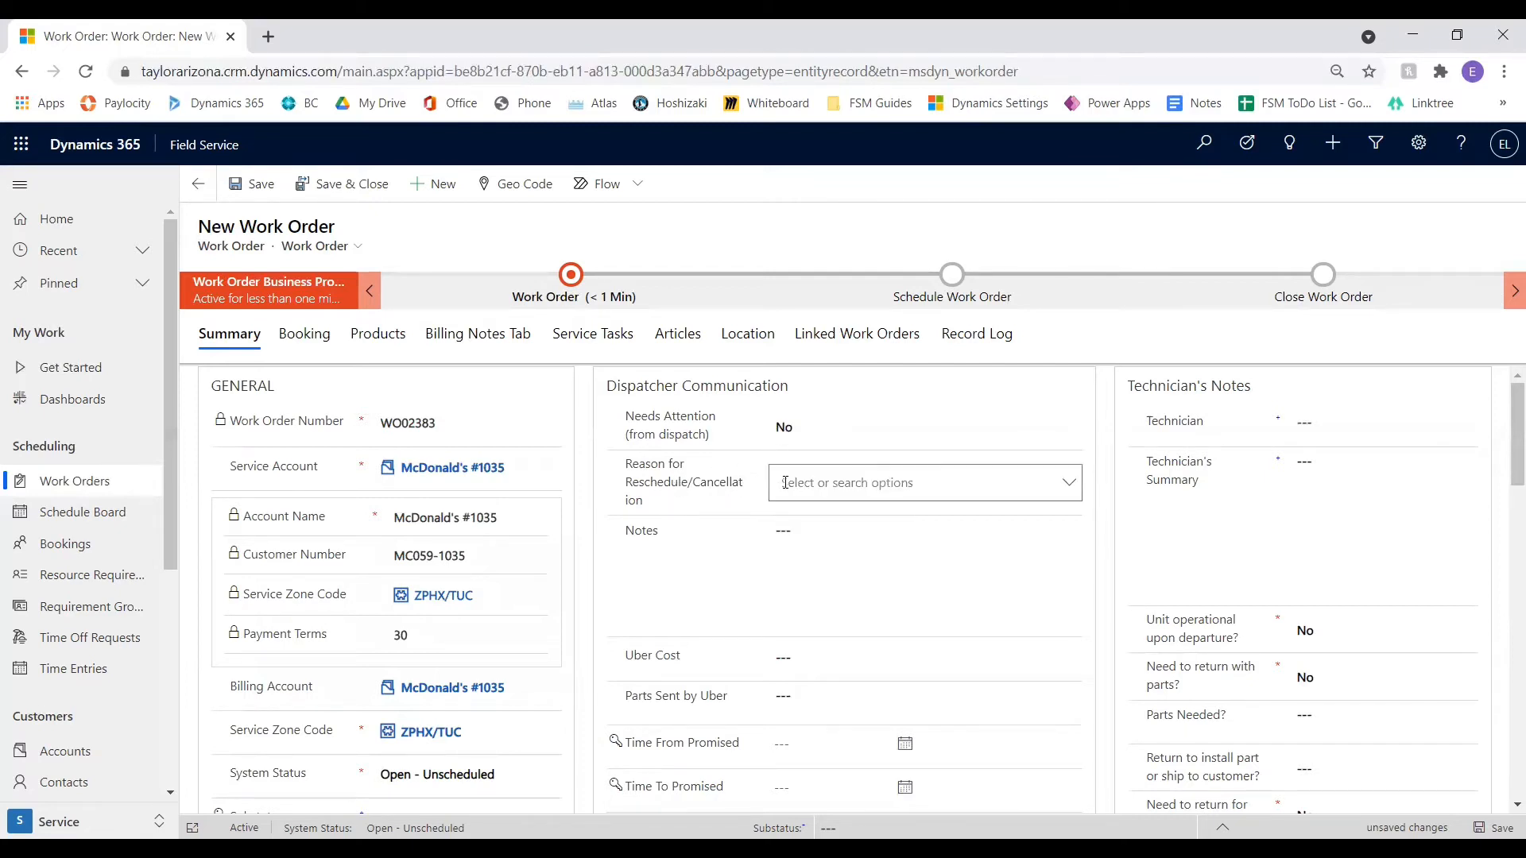
click(1069, 483)
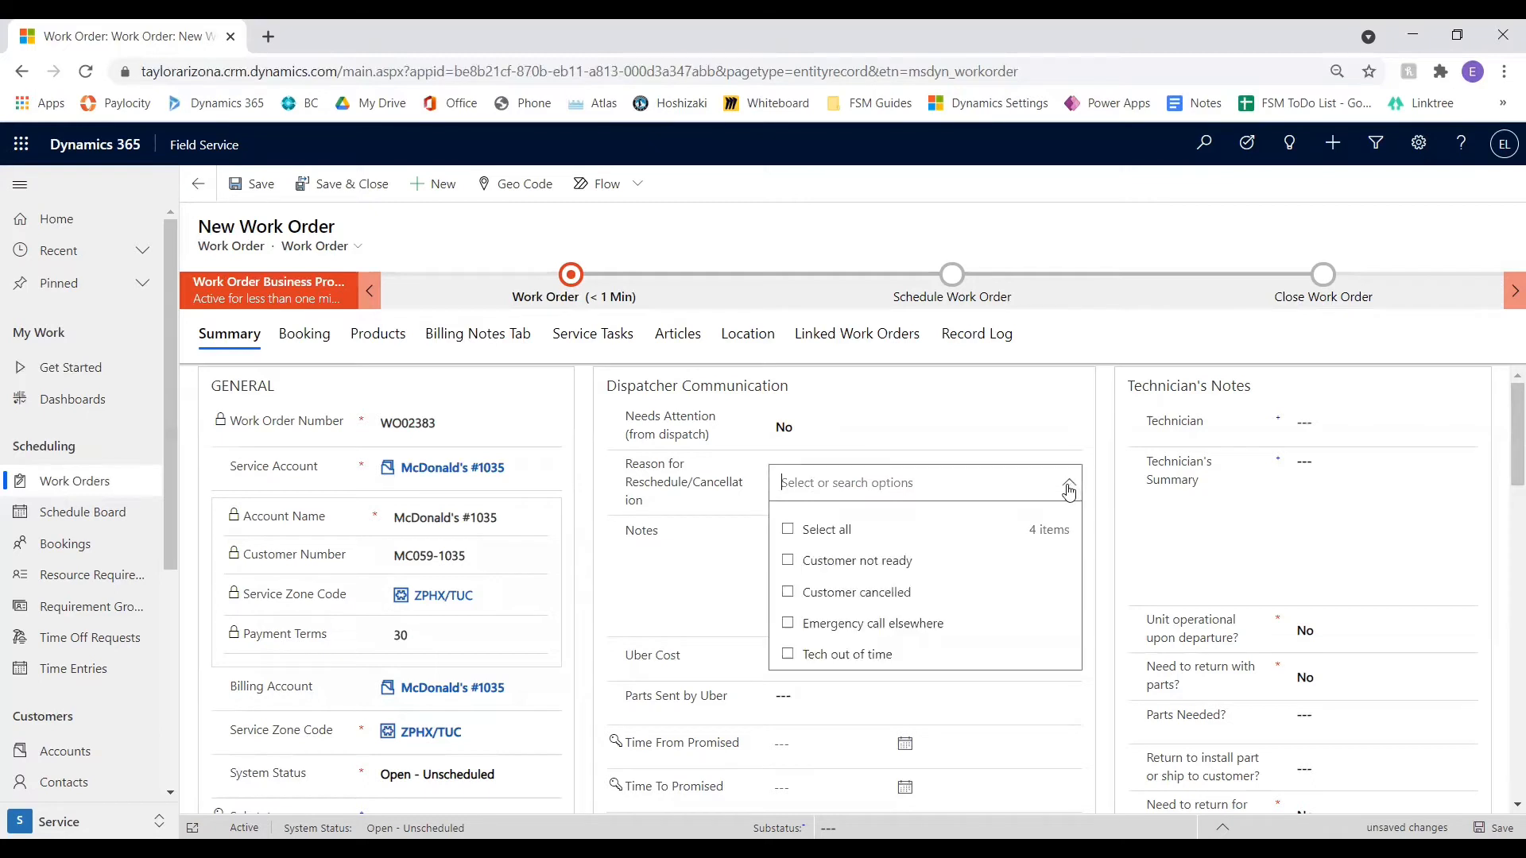
click(791, 566)
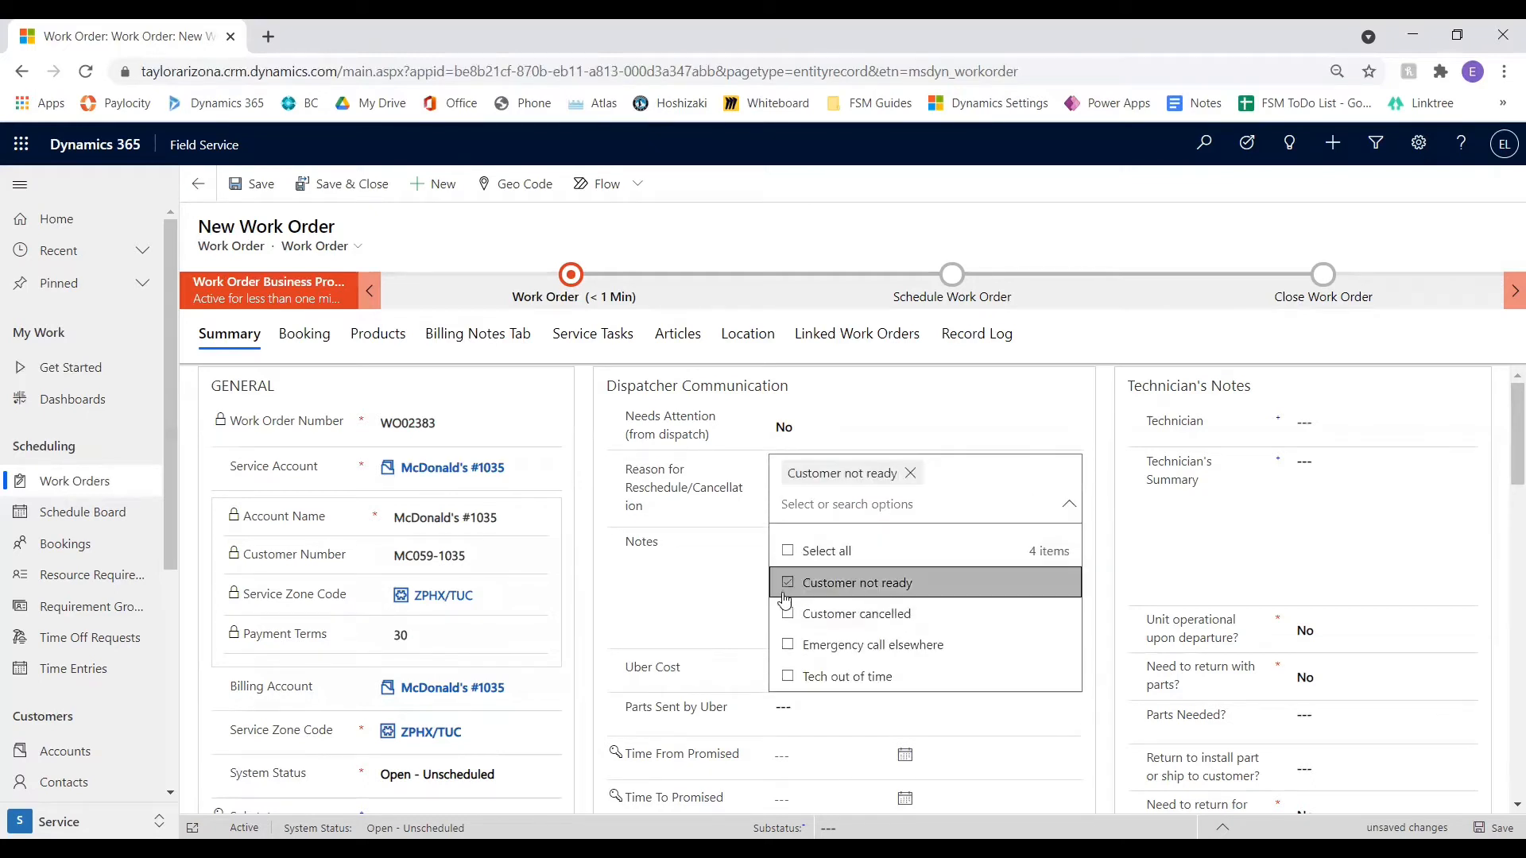
click(791, 613)
click(791, 590)
click(788, 615)
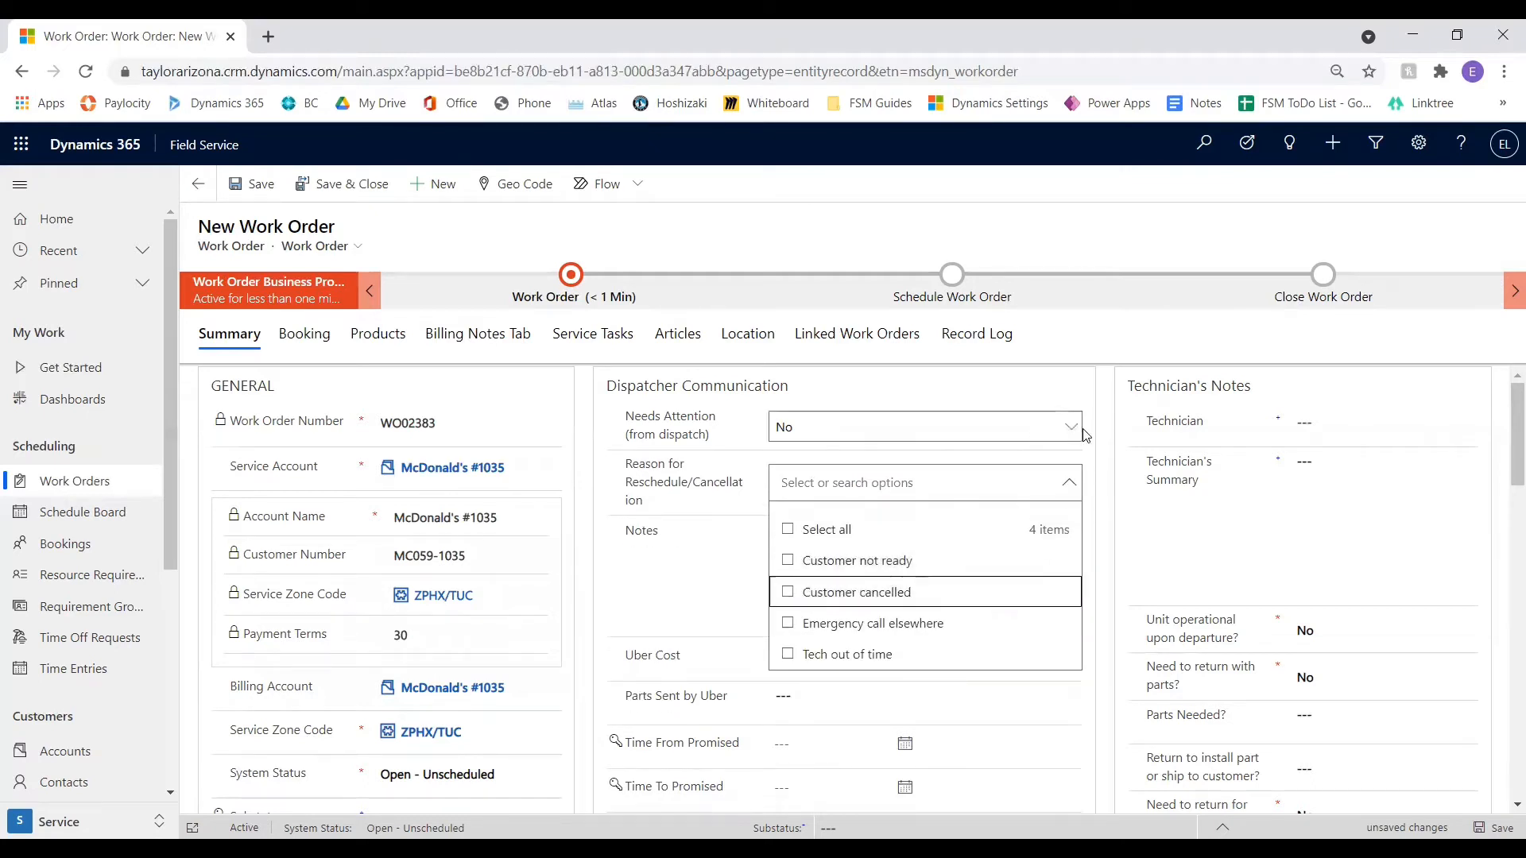
click(1090, 442)
Examine the dispatcher communication fields for notes, Uber cost and parts sent by Uber
scroll(1089, 446, down, 1)
click(910, 478)
scroll(906, 472, up, 1)
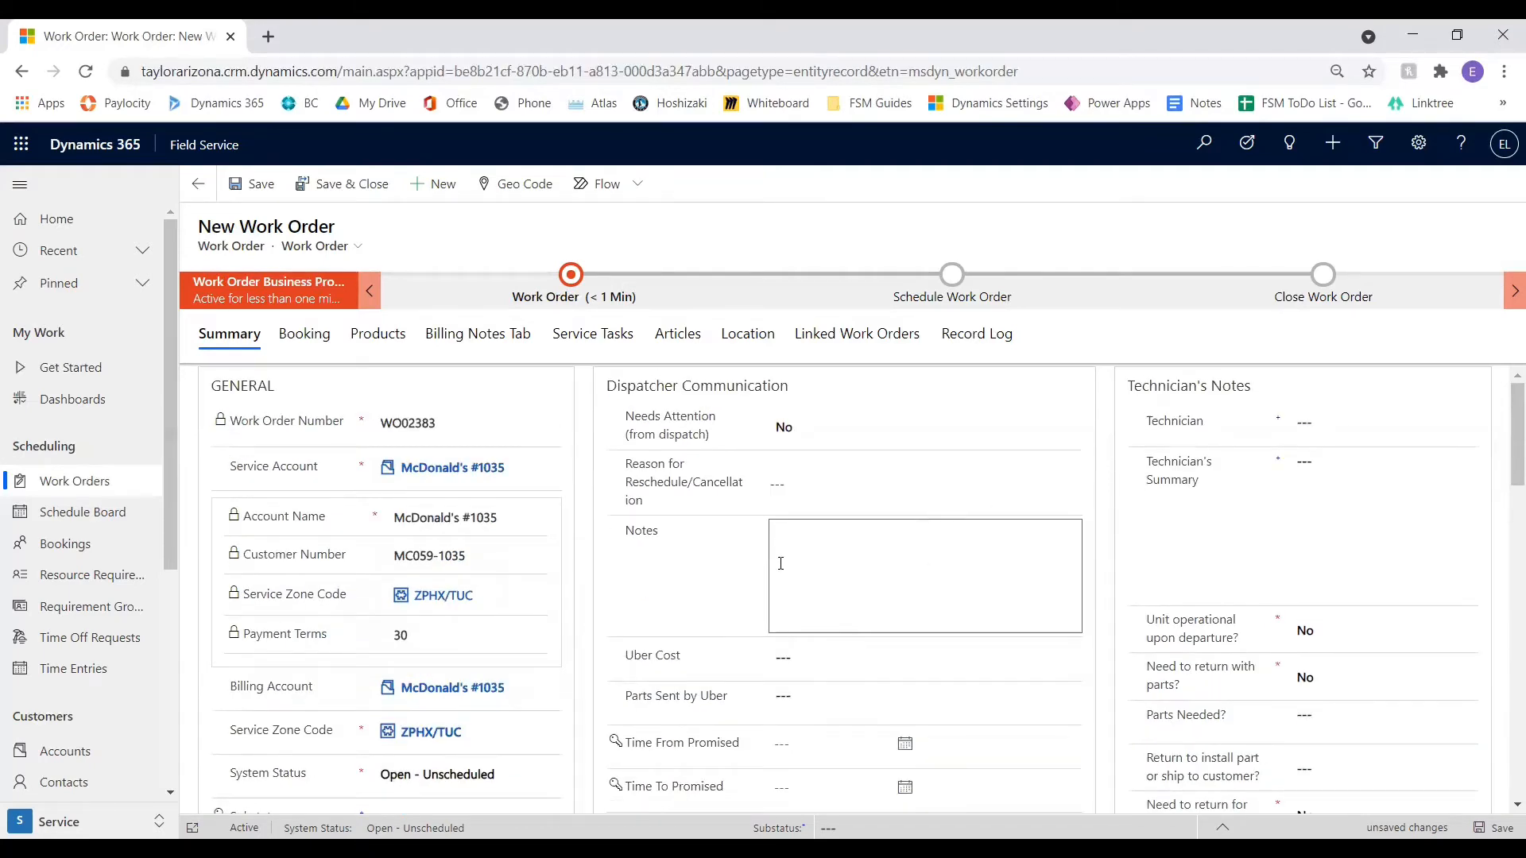
scroll(802, 556, down, 1)
click(804, 566)
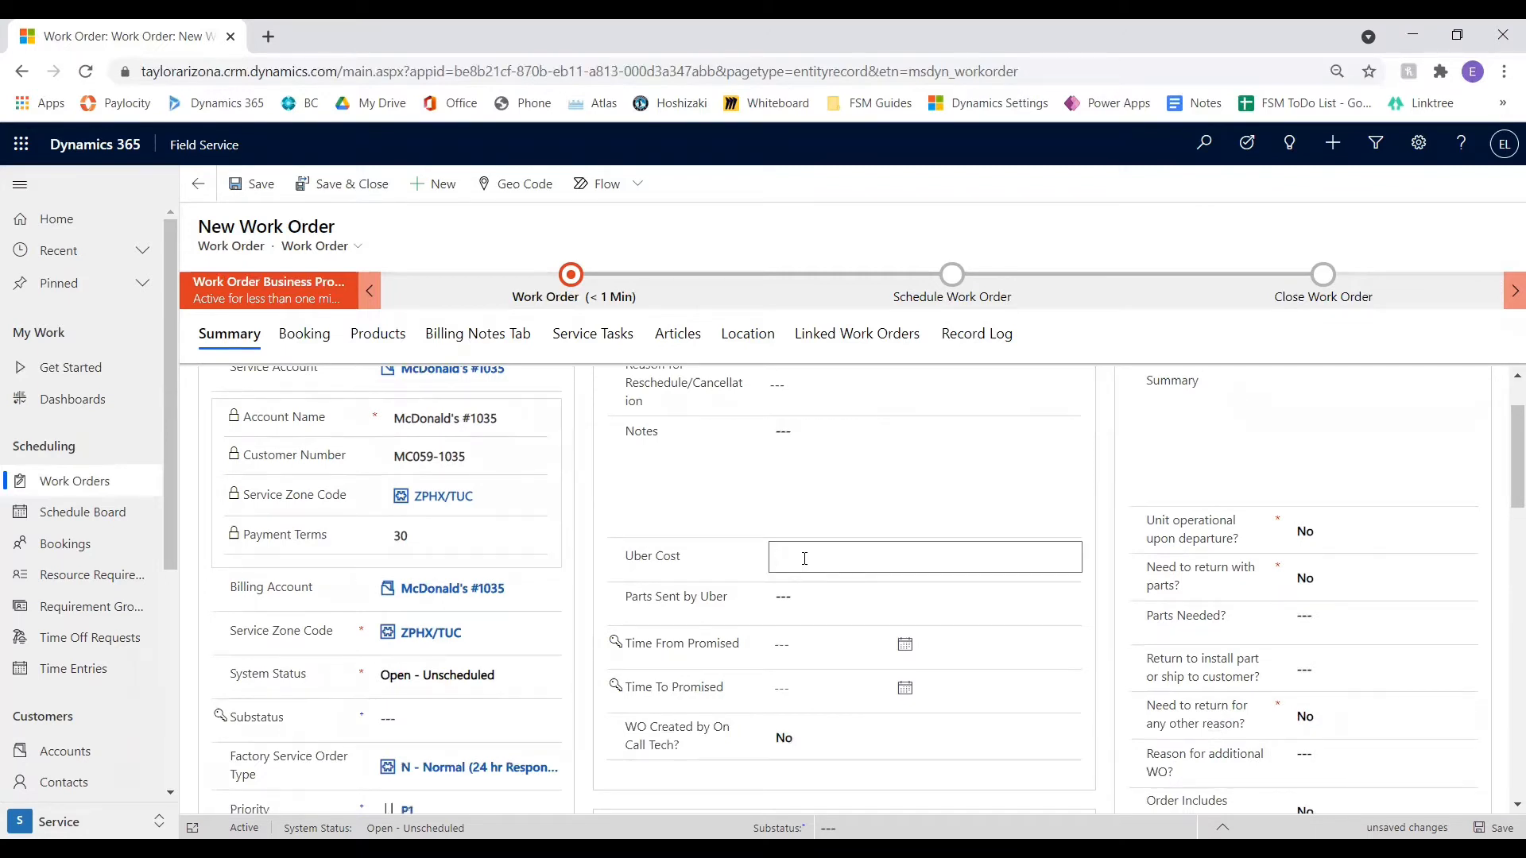
click(822, 600)
scroll(795, 588, down, 1)
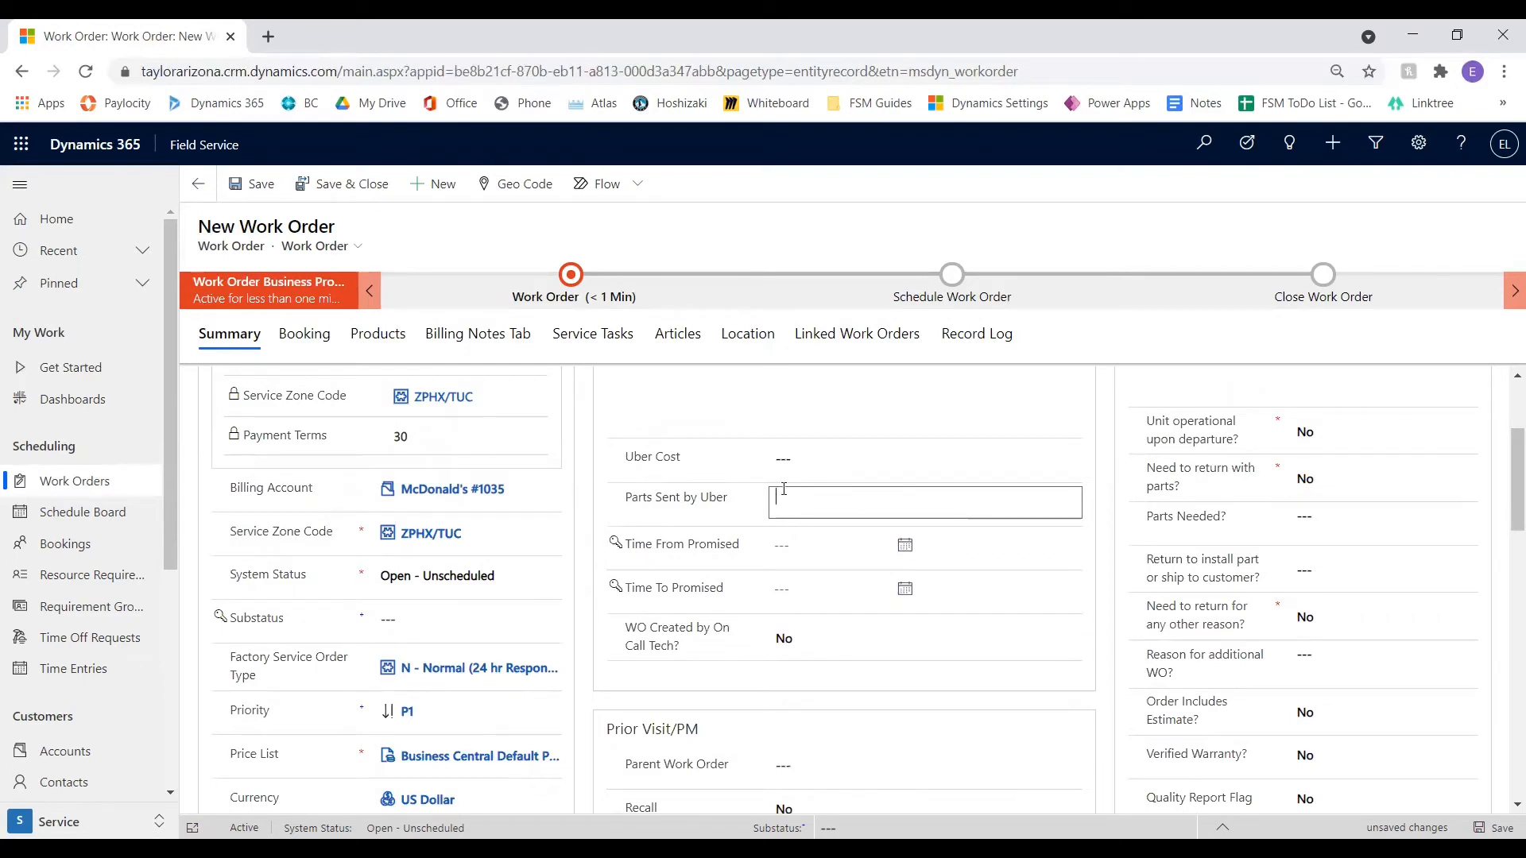
Set Time From Promised to 5/24/2021 at 6:30 AM
click(780, 546)
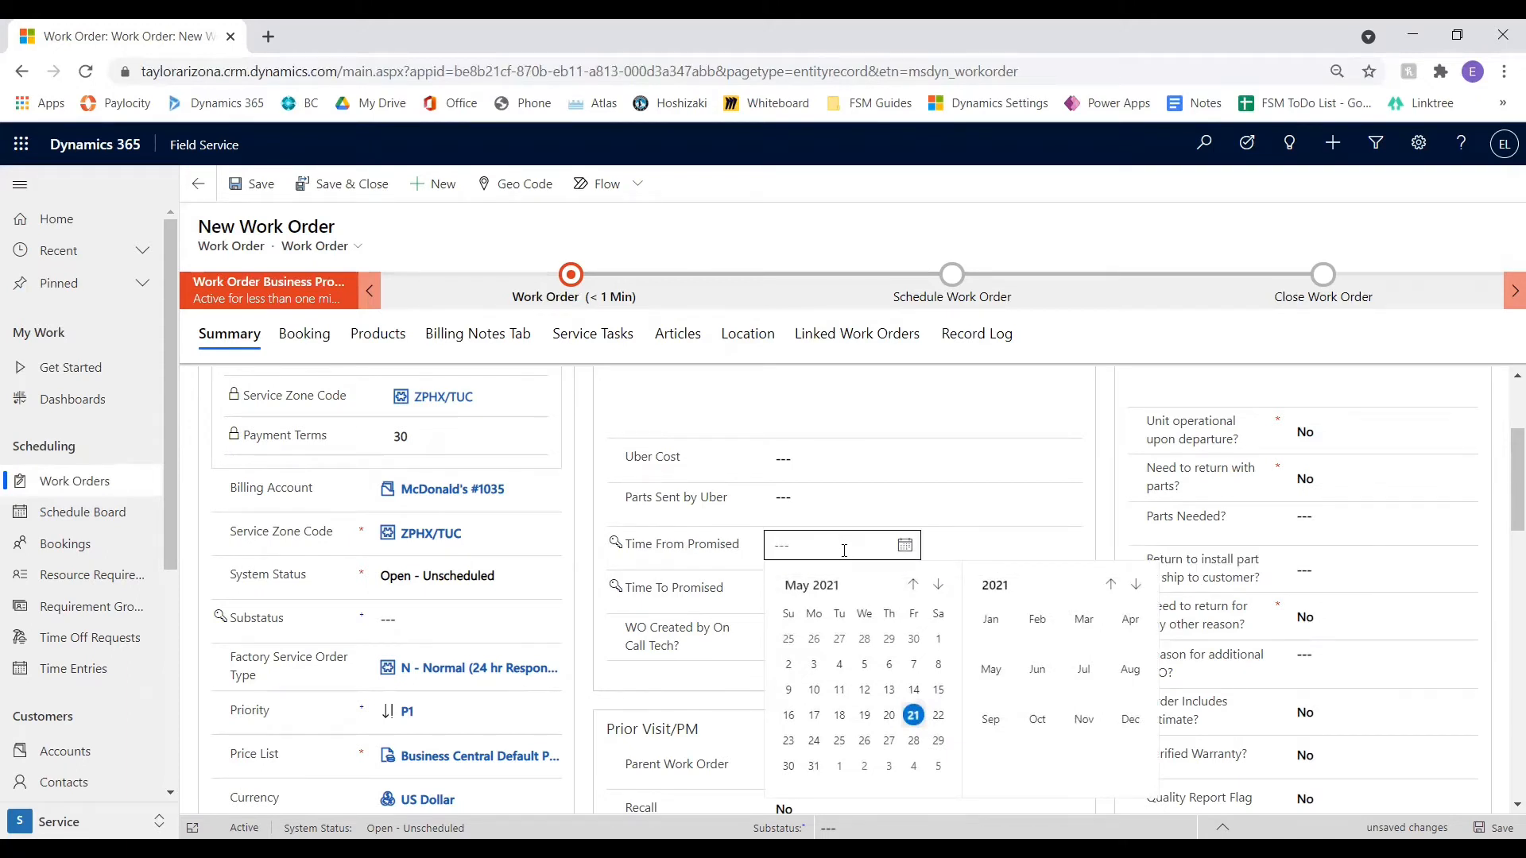
click(814, 743)
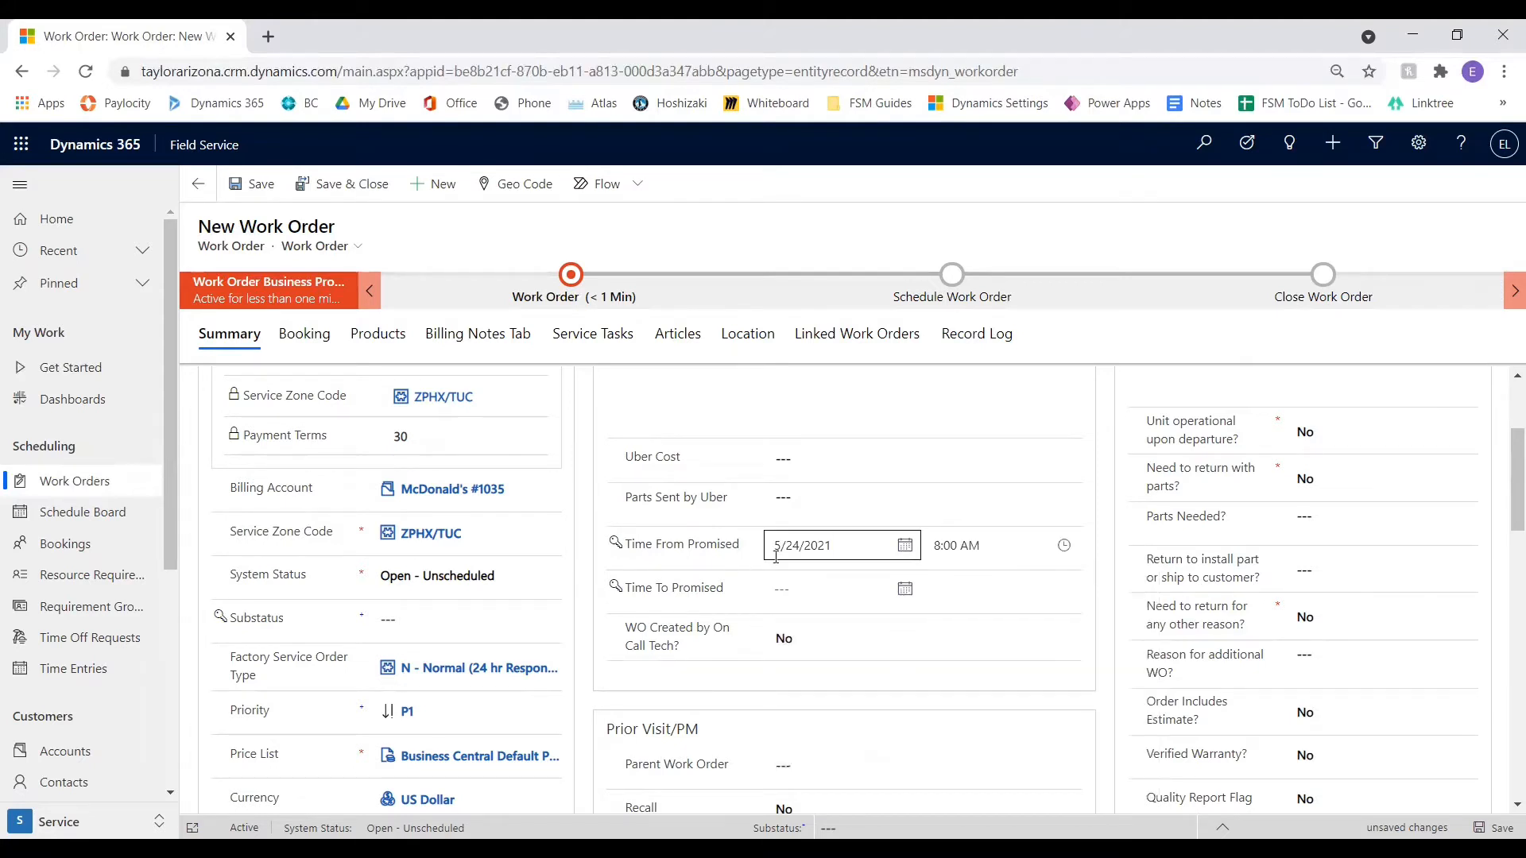
click(1063, 546)
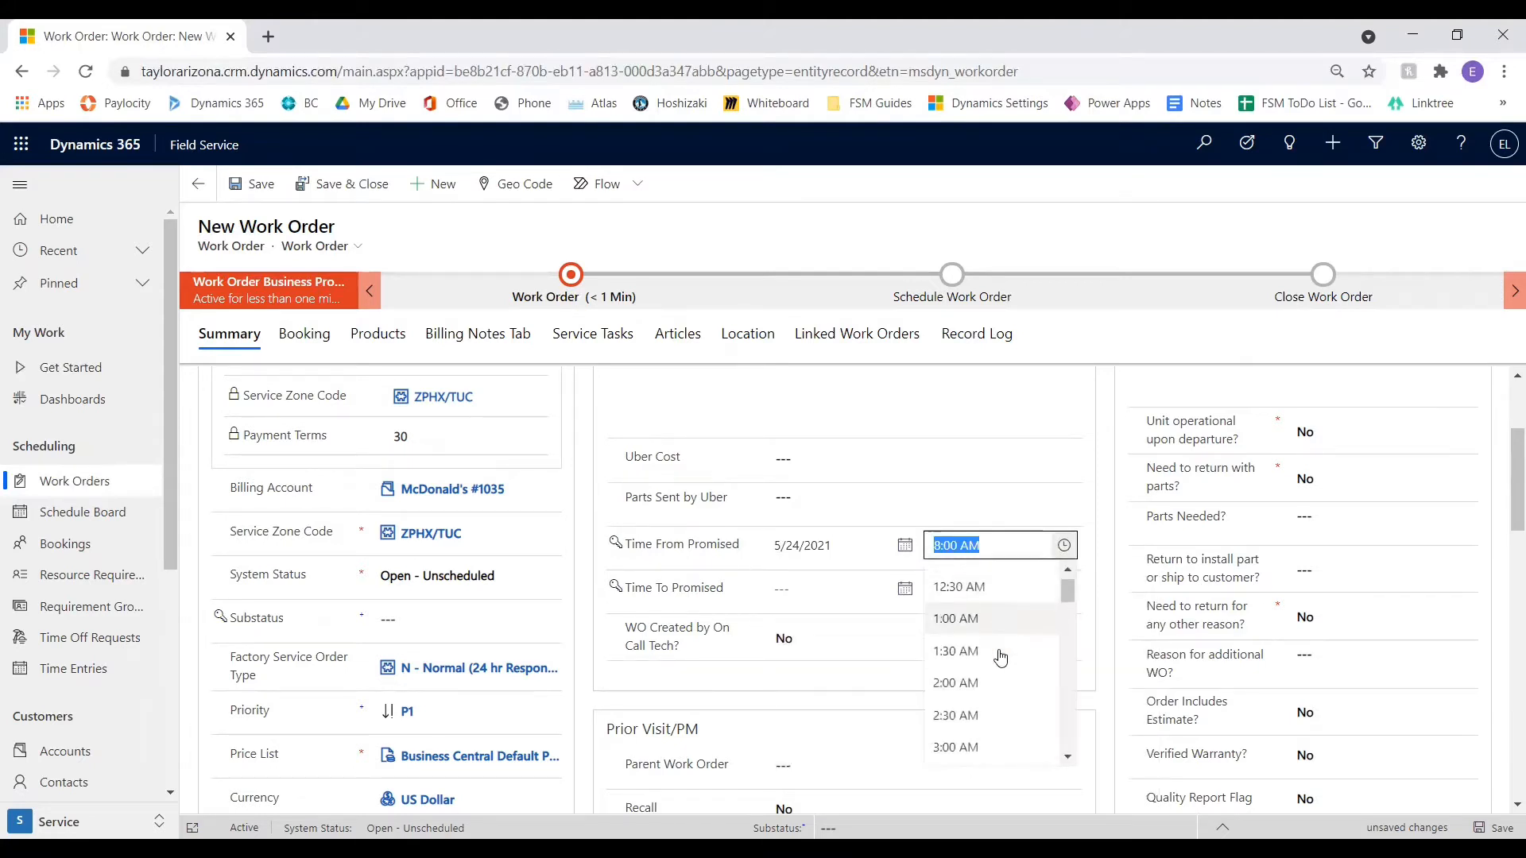
scroll(1000, 657, down, 5)
click(999, 692)
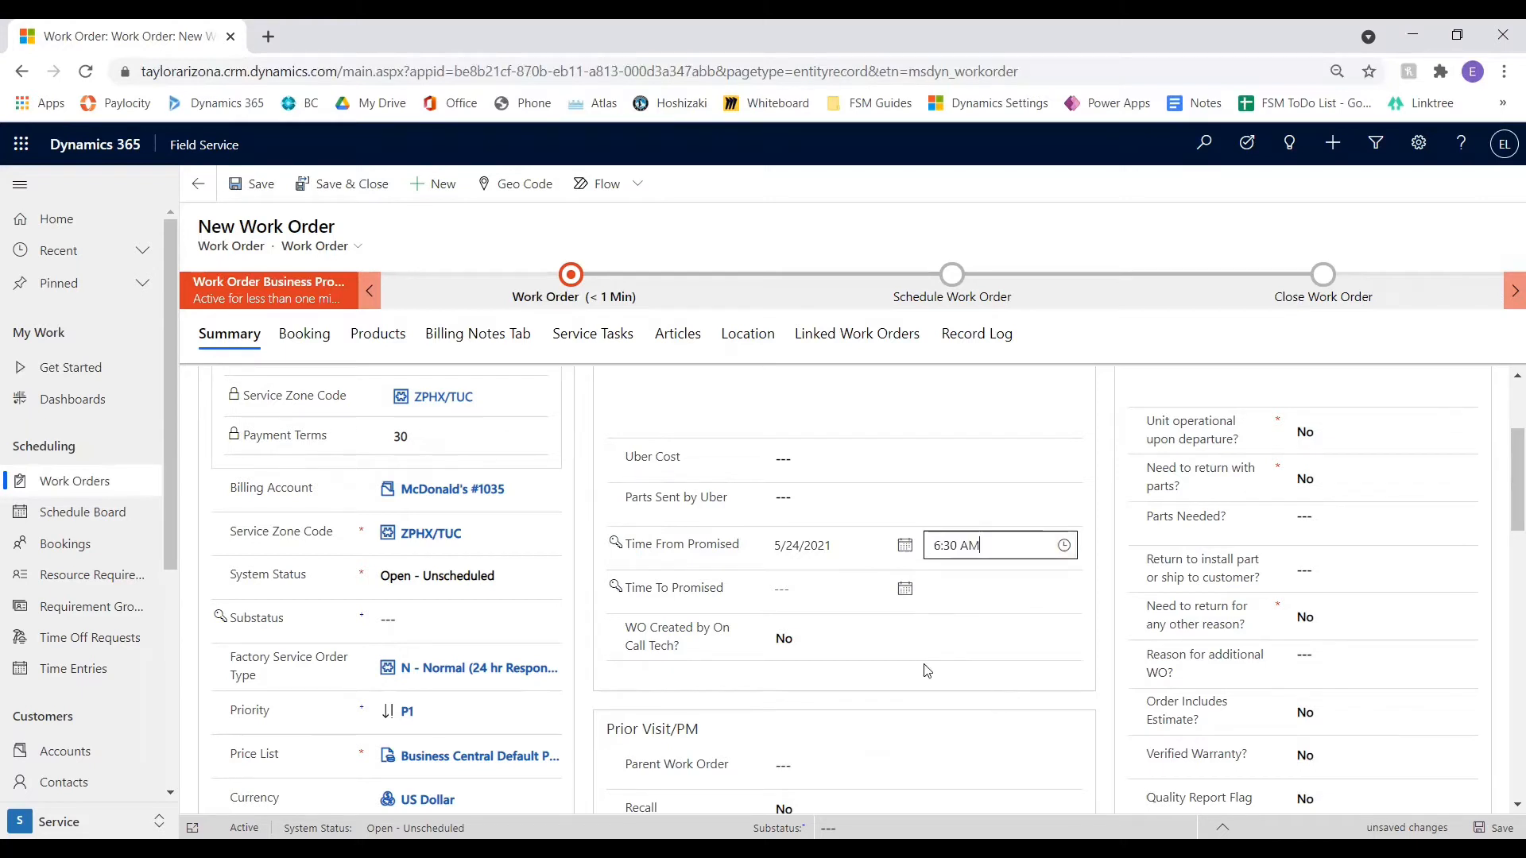
Set Time To Promised to 5/28/2021 at 5:30 PM
click(906, 589)
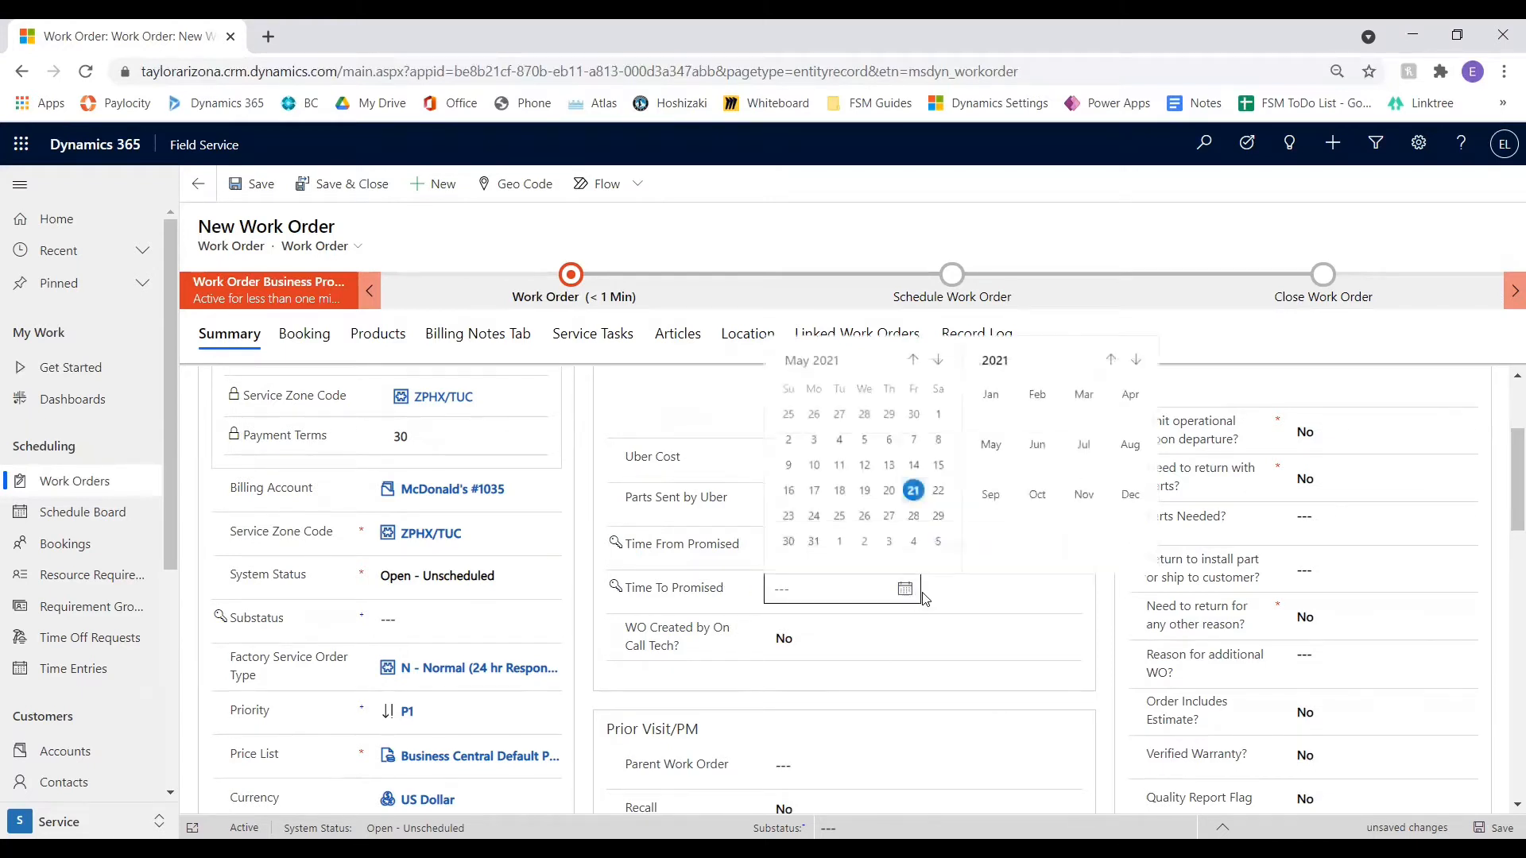
click(914, 517)
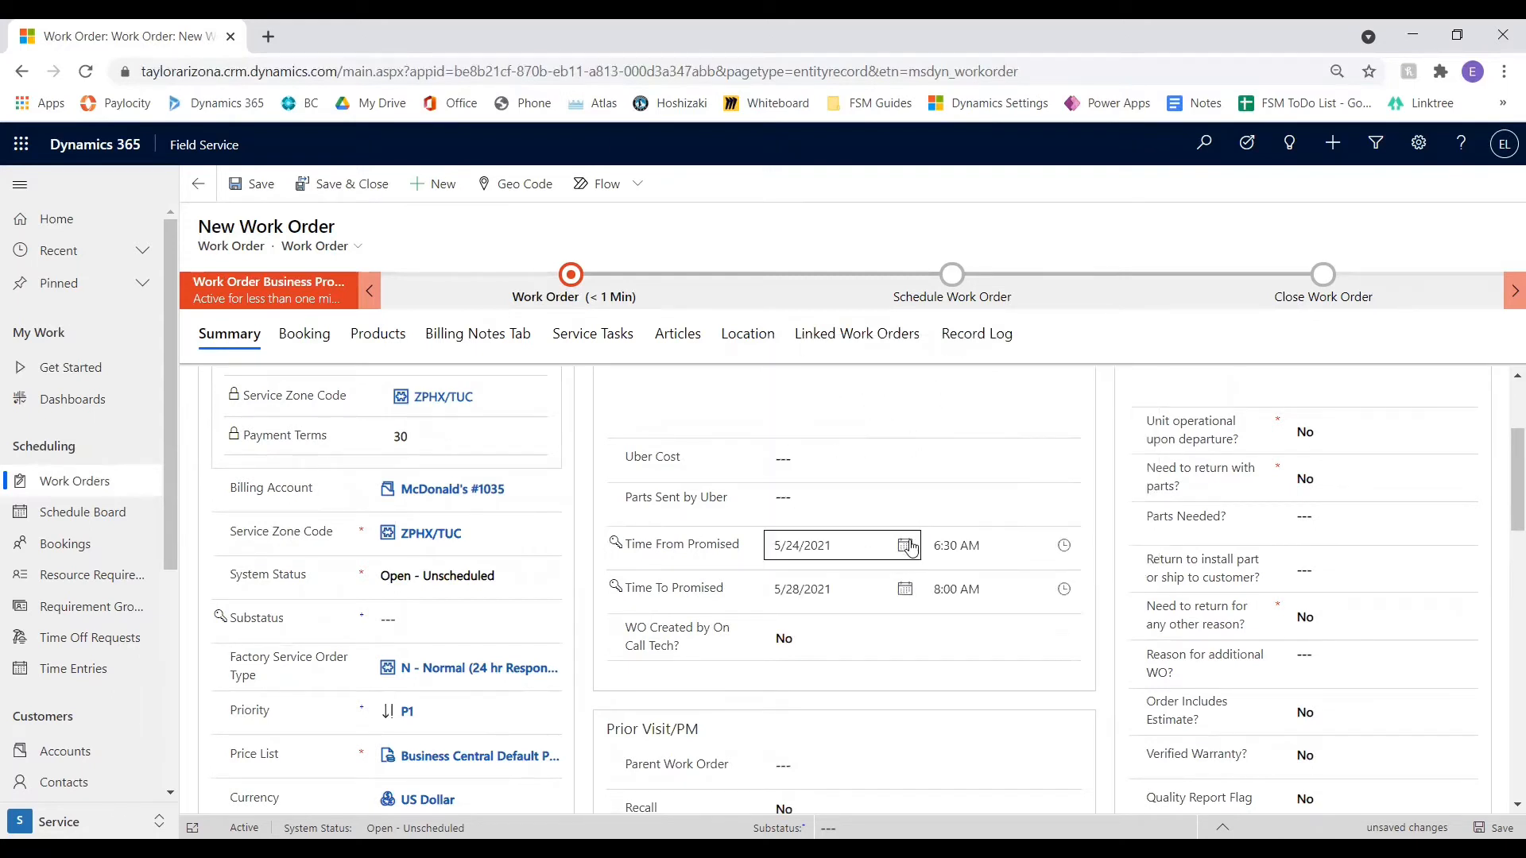
click(1063, 589)
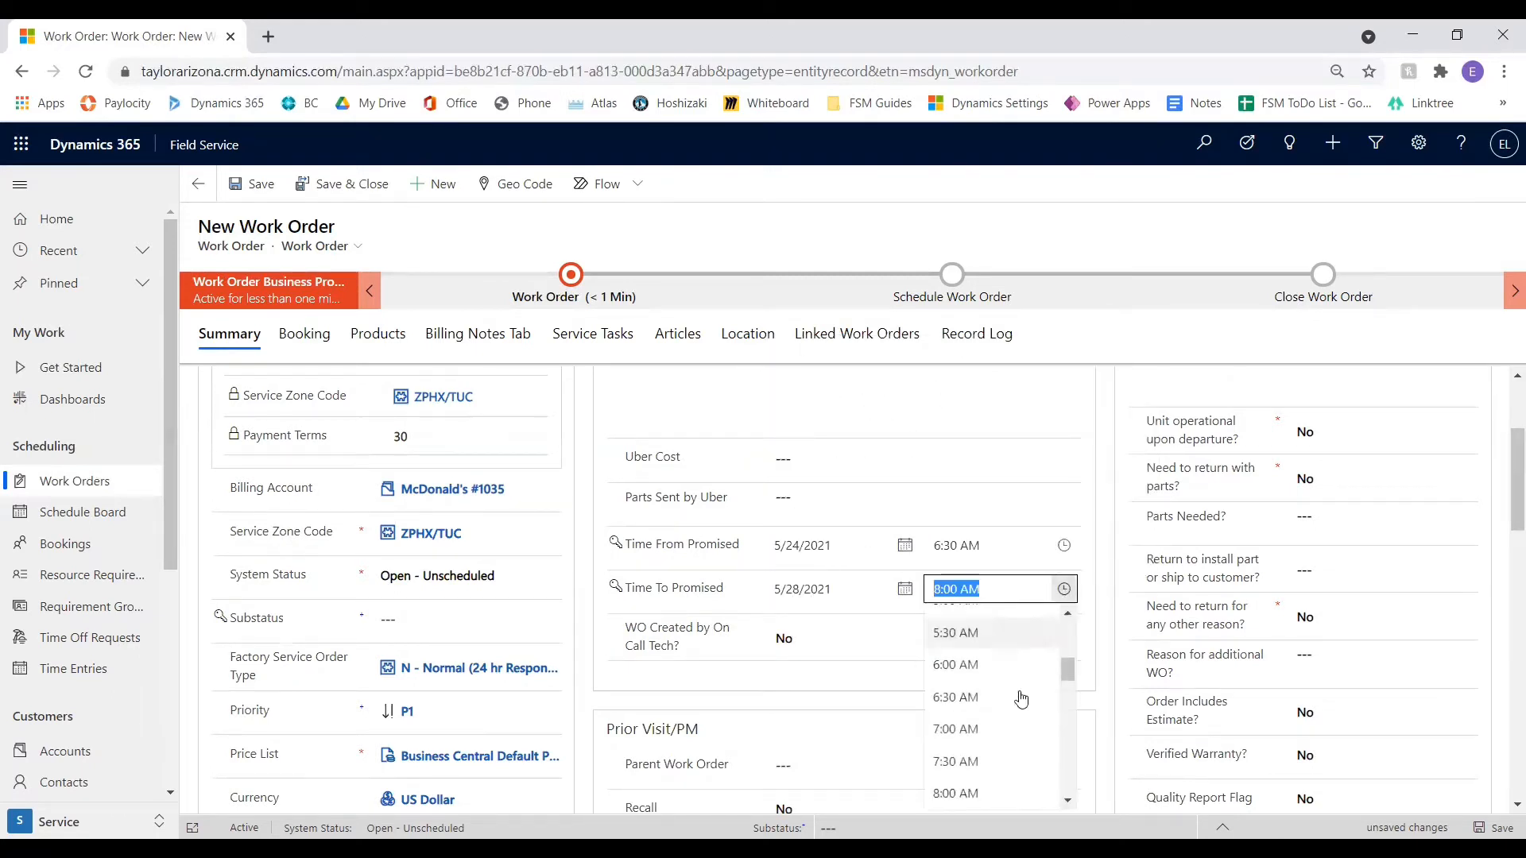
scroll(1010, 715, down, 3)
scroll(1000, 739, down, 5)
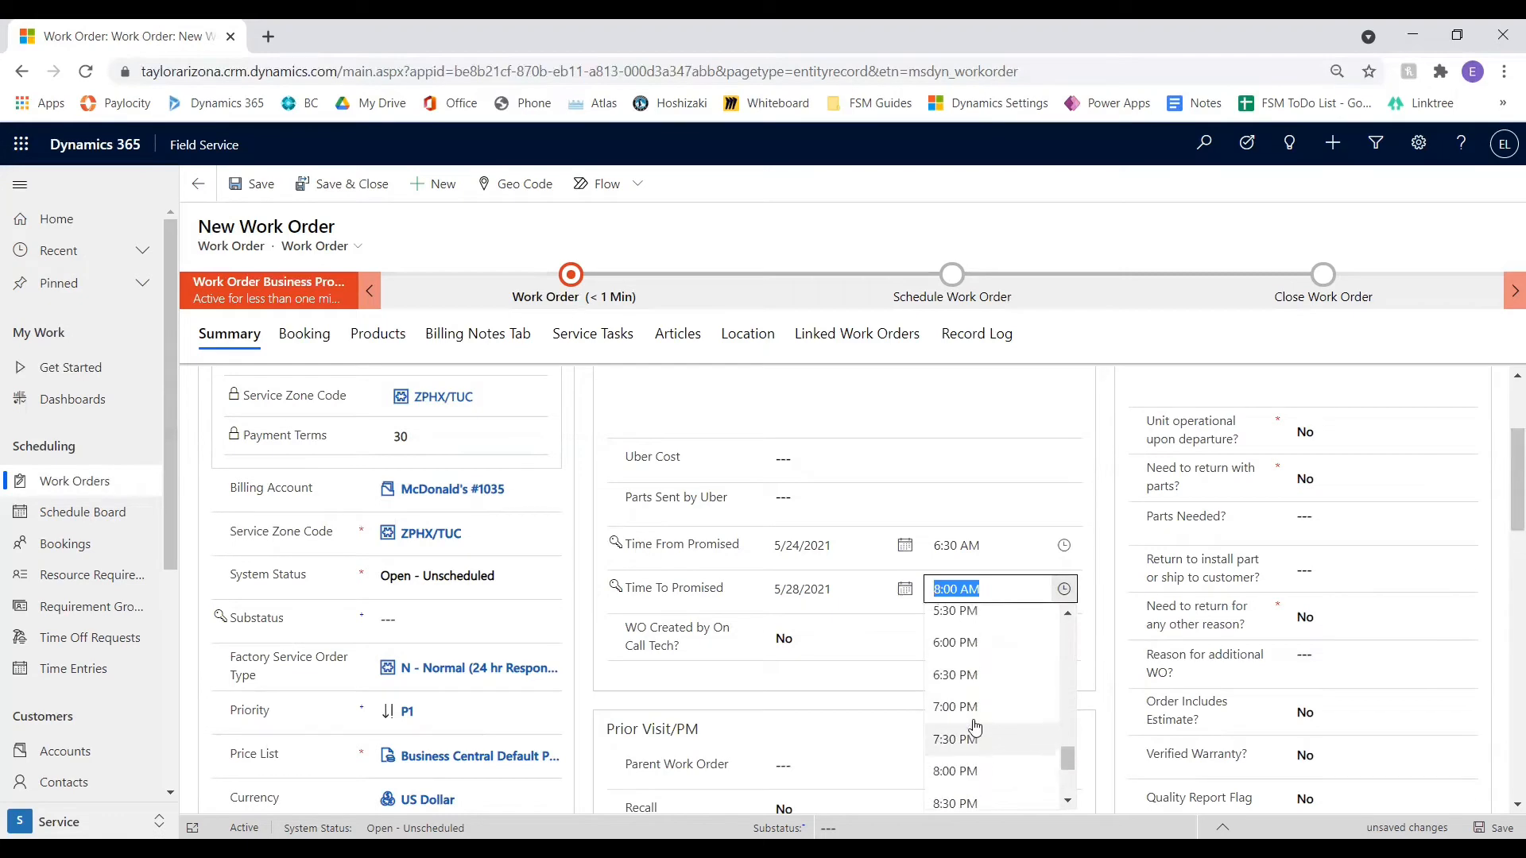
click(996, 711)
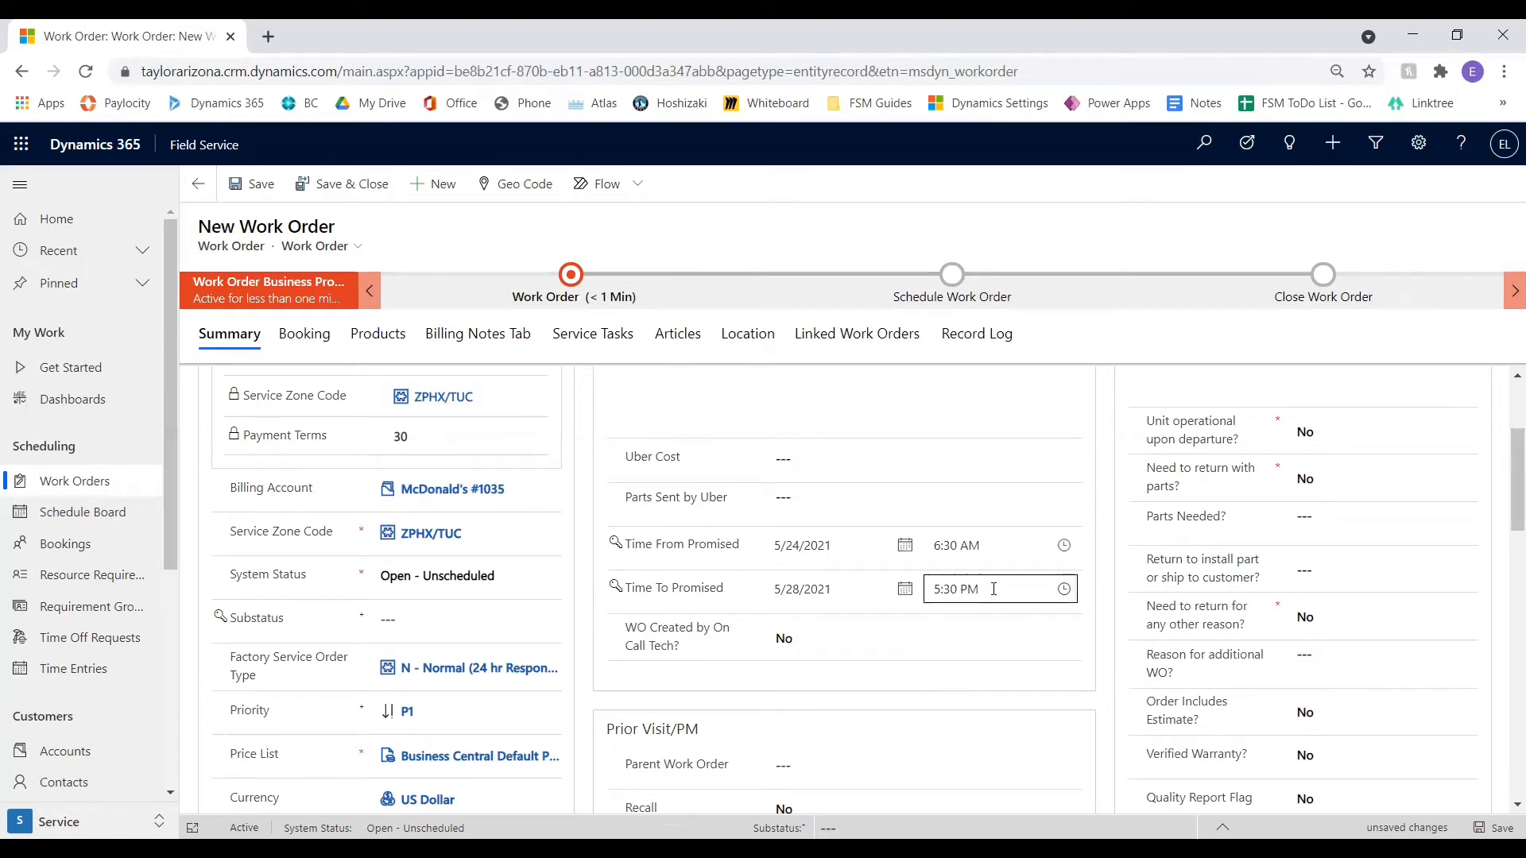
Assign the first suggested recent work order as the Parent Work Order under Prior Visit/PM
scroll(709, 638, down, 1)
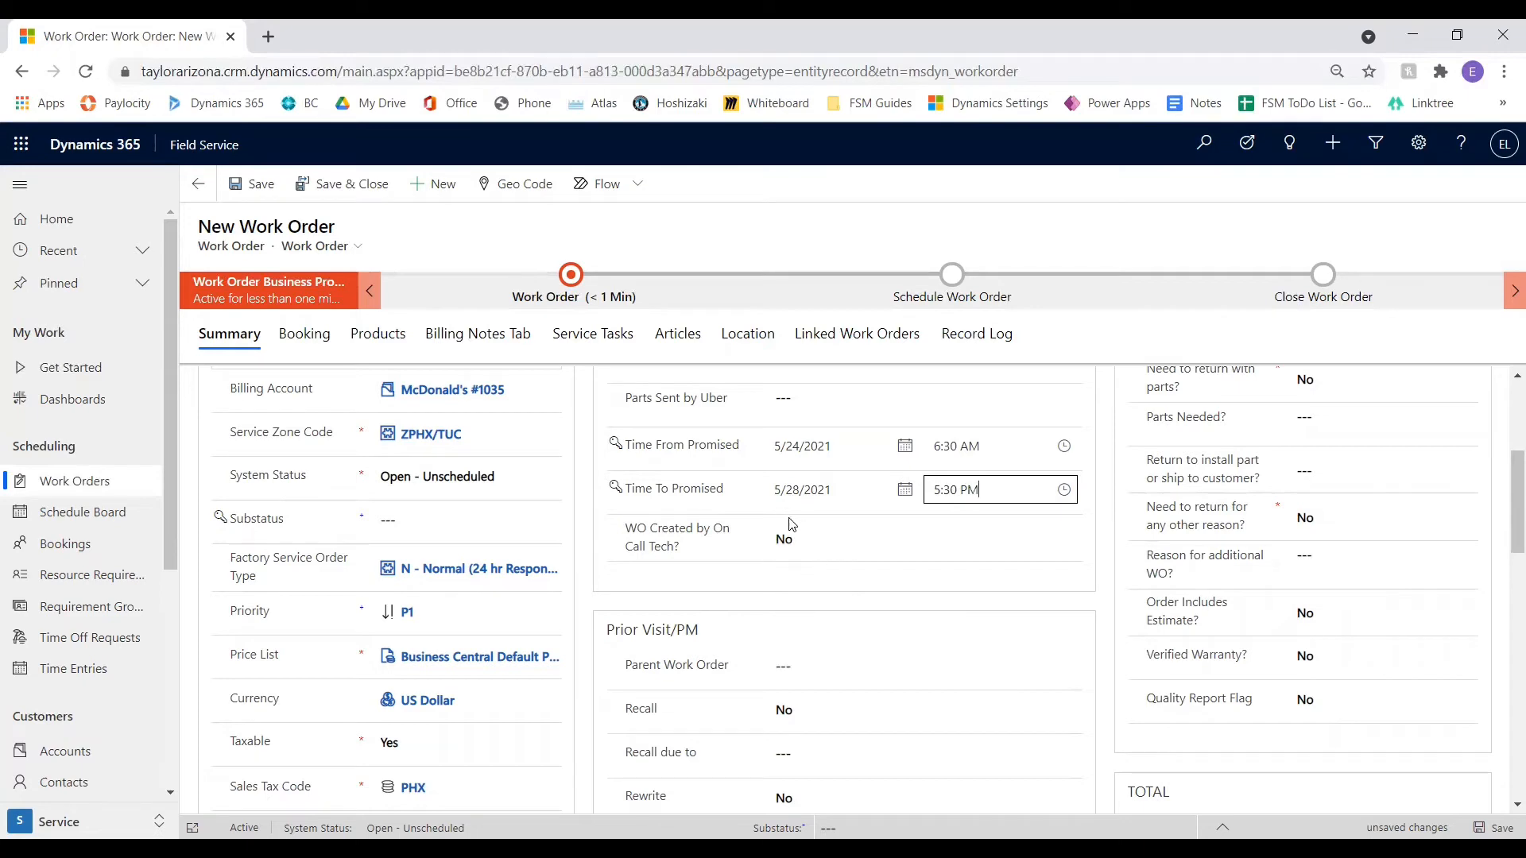
scroll(839, 589, down, 1)
scroll(840, 588, down, 1)
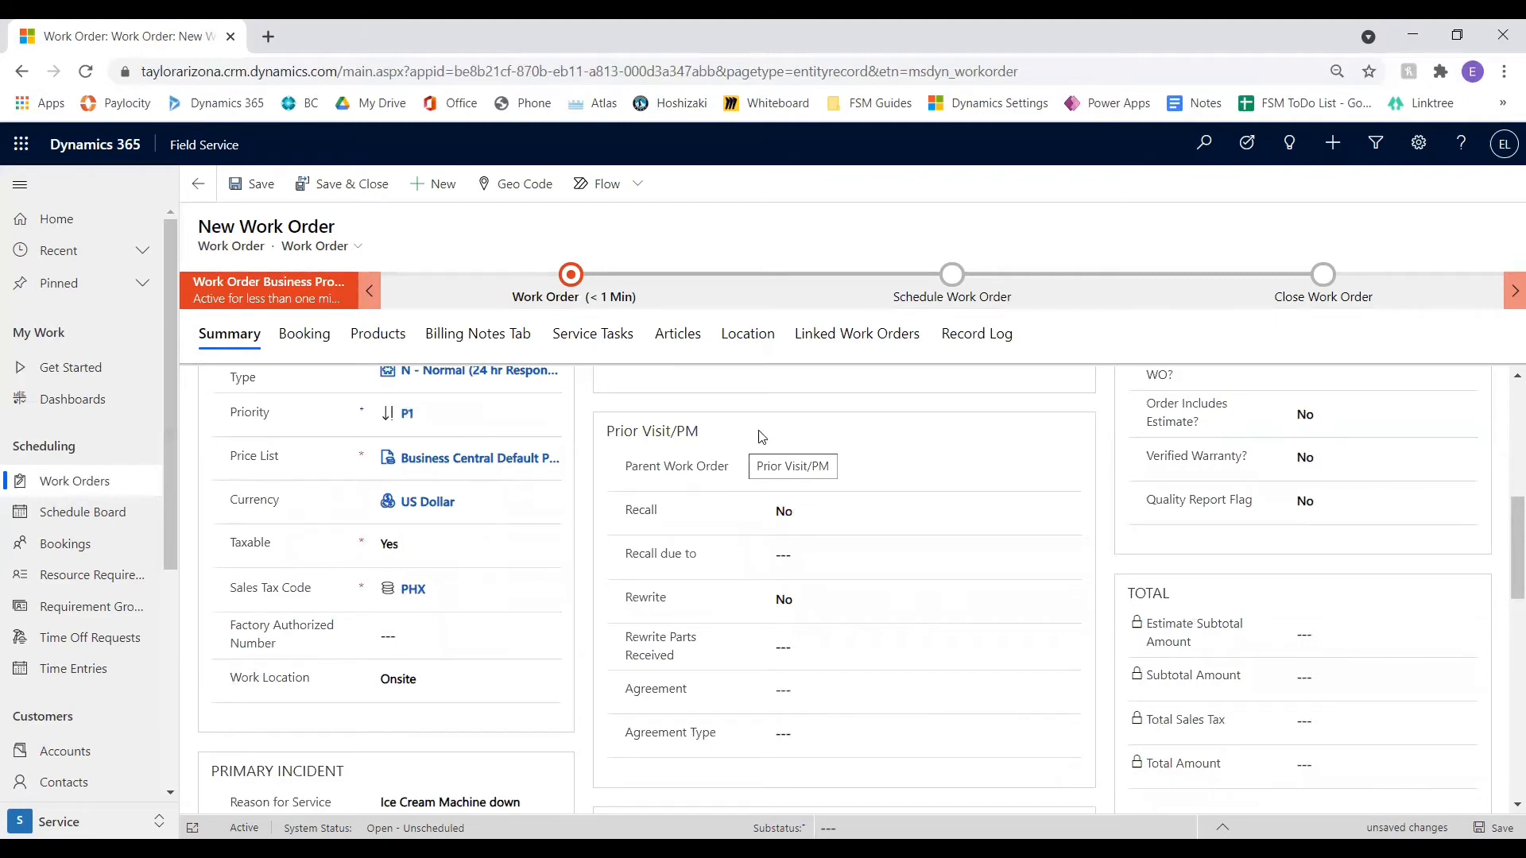
click(884, 468)
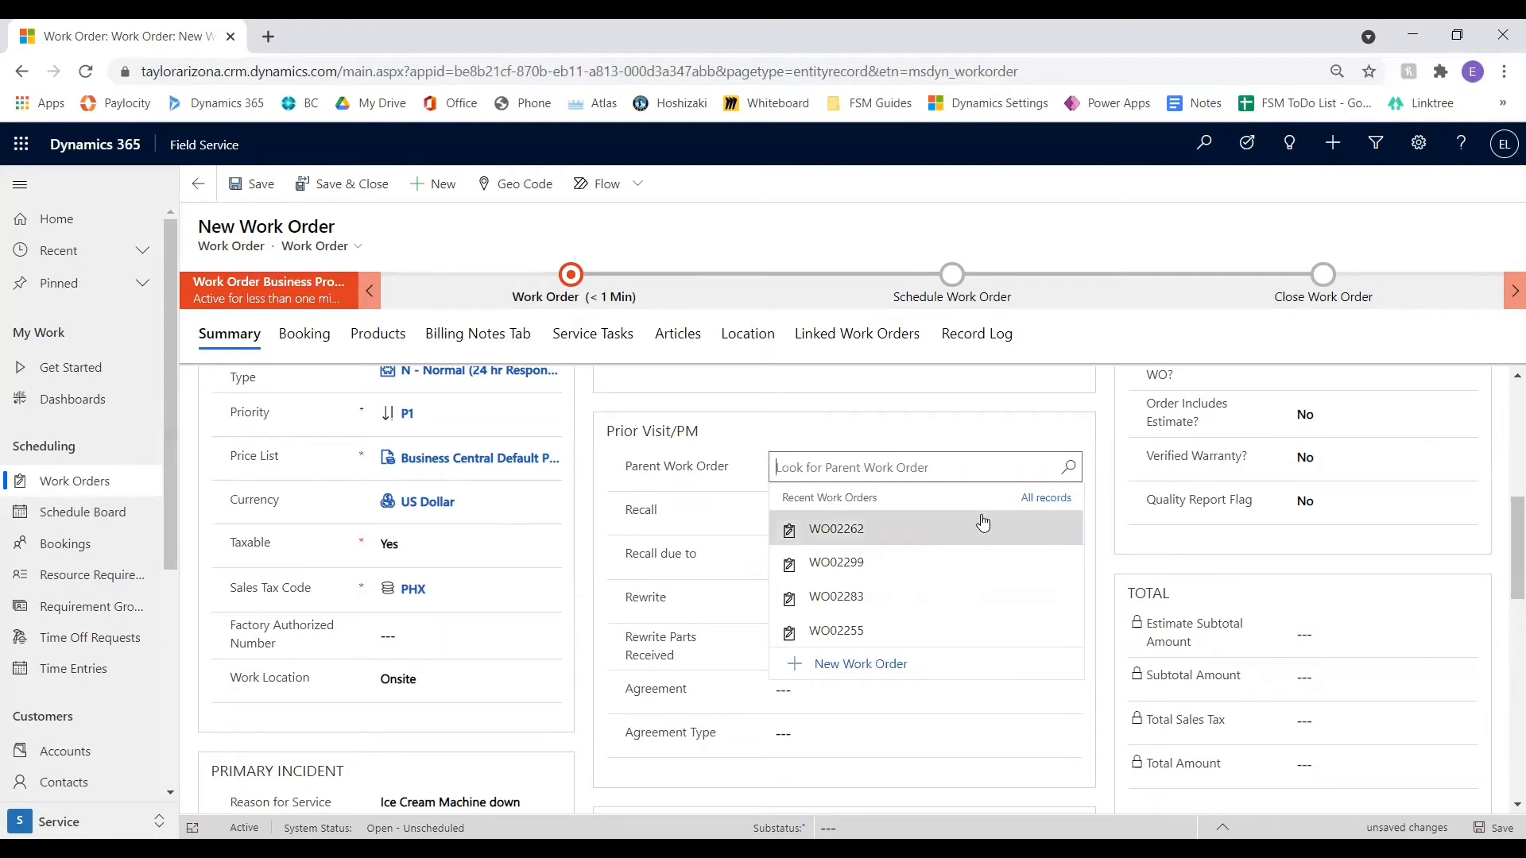
click(861, 540)
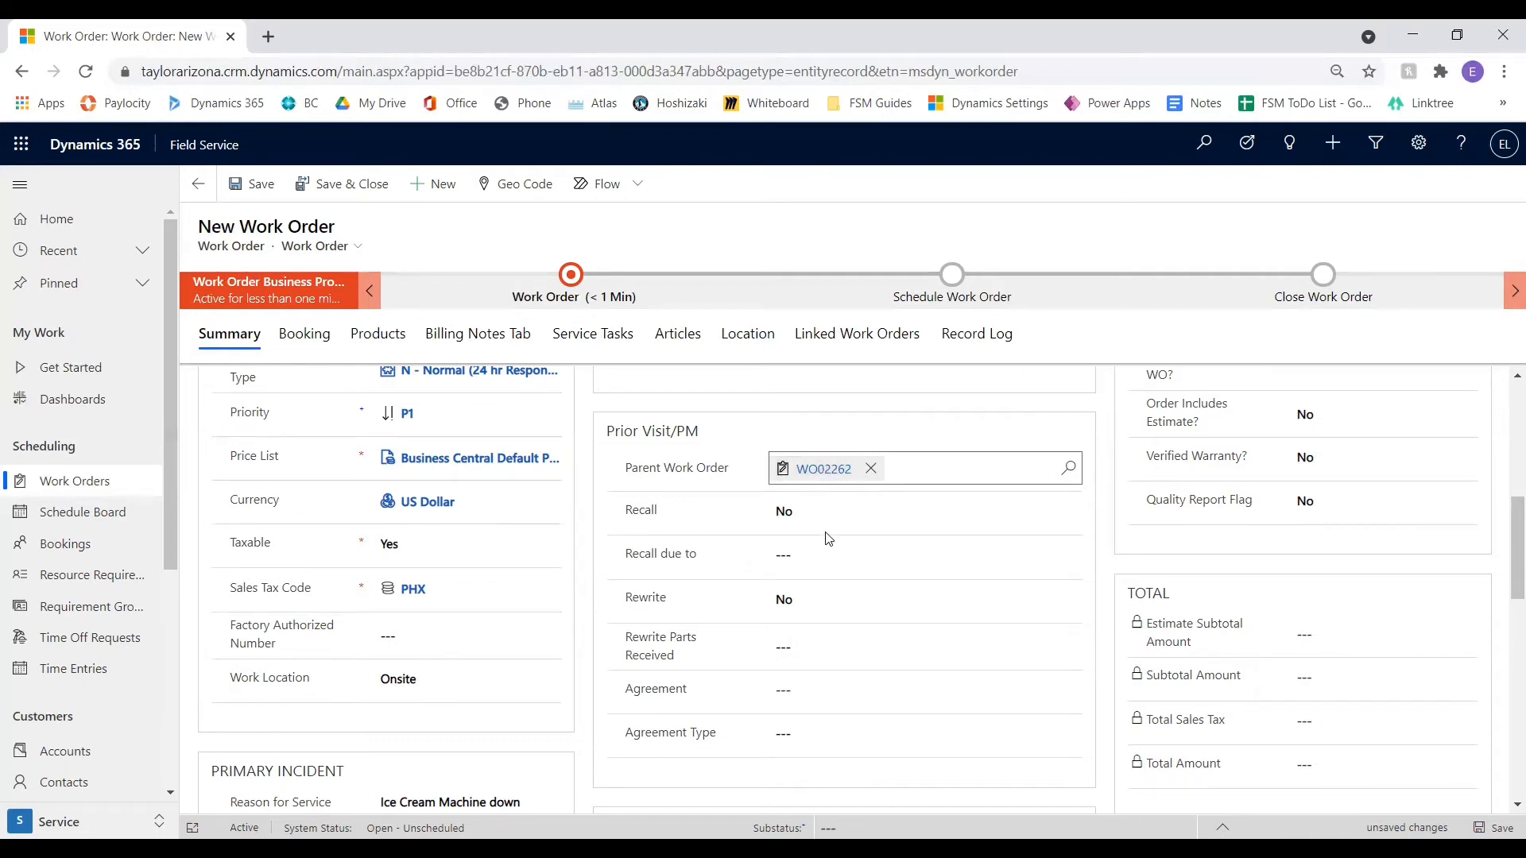
Try Recall as Yes, look through the Recall due to options, and return Recall to No
click(796, 519)
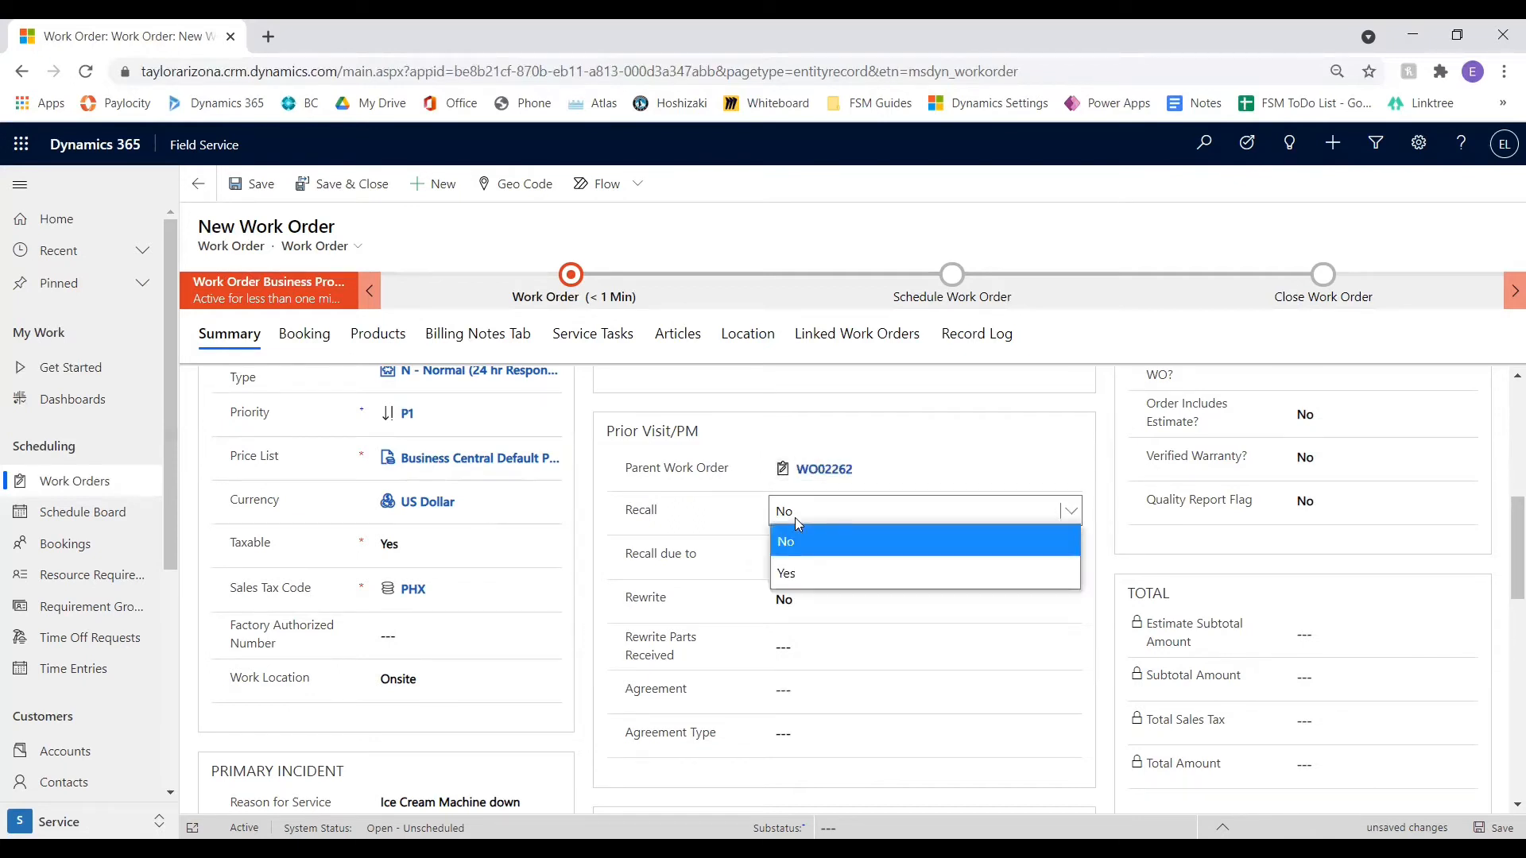
click(863, 573)
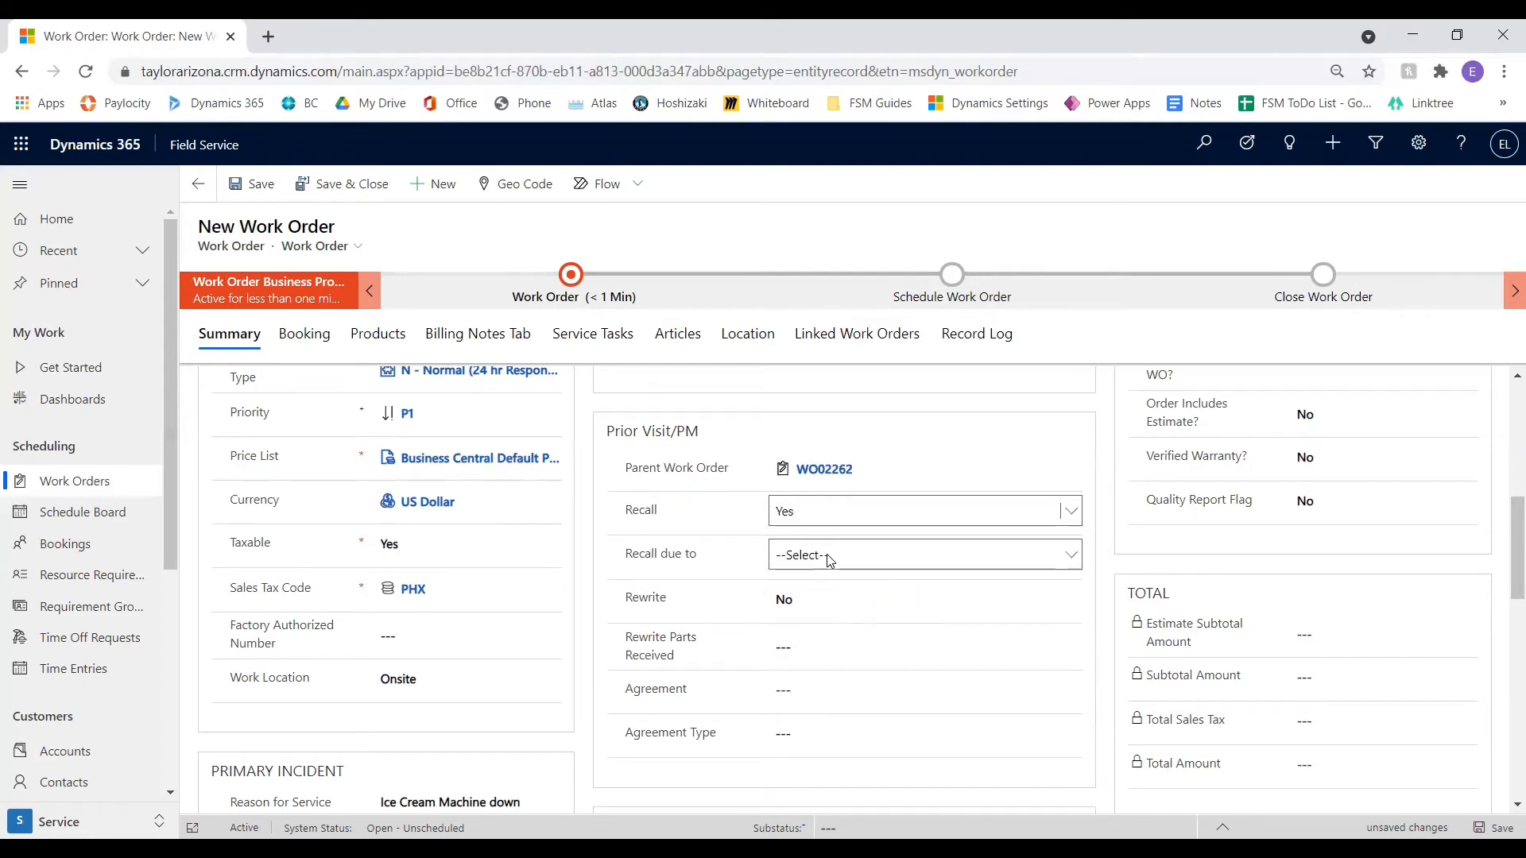
click(831, 555)
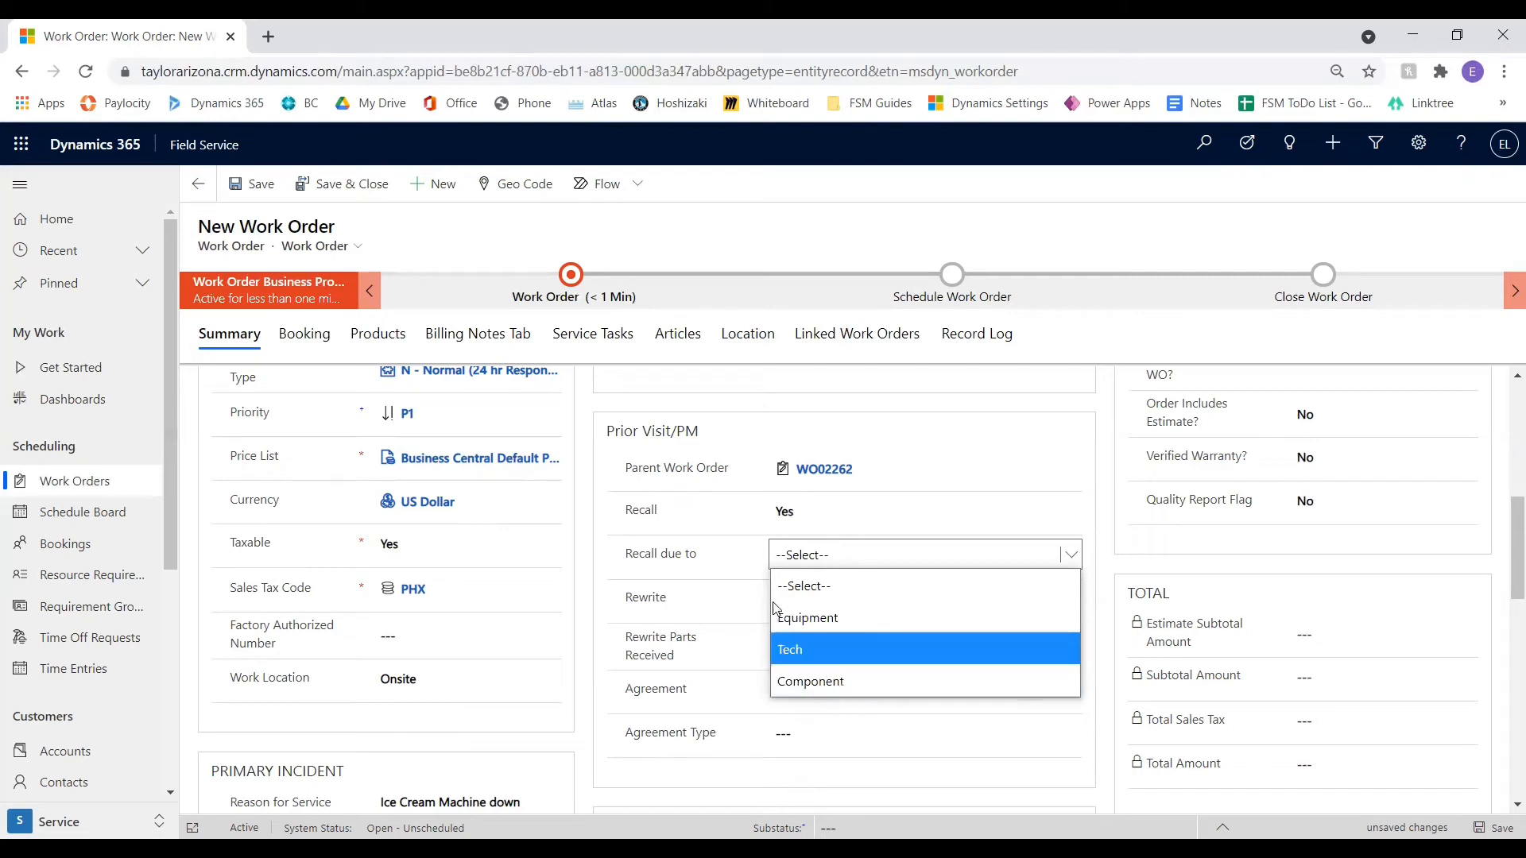
click(832, 512)
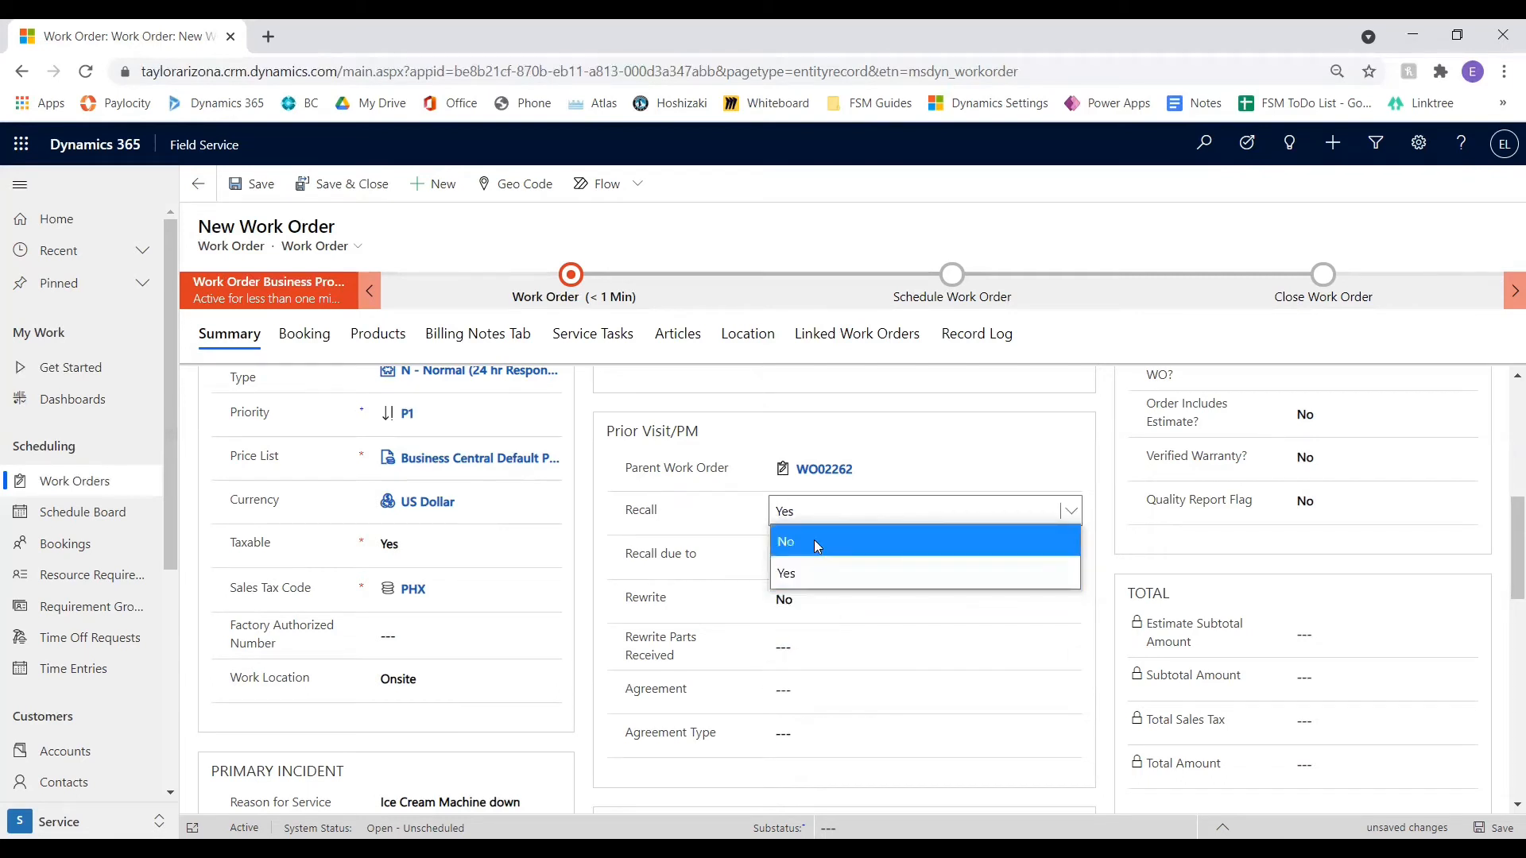
click(814, 541)
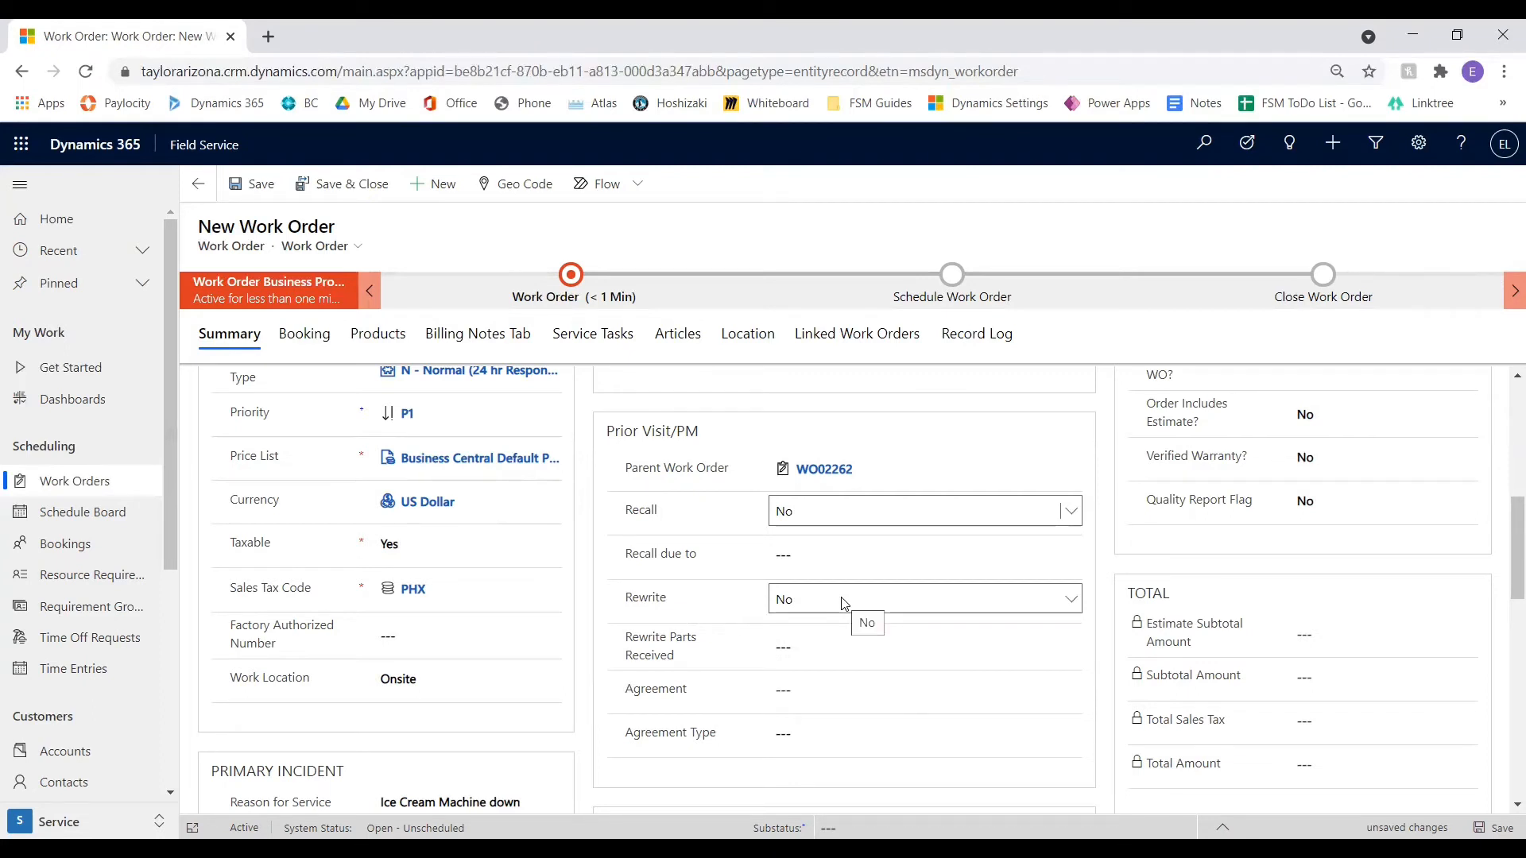
Mark the work order as a rewrite with Rewrite set to Yes and Rewrite Parts Received set to Factory
click(844, 604)
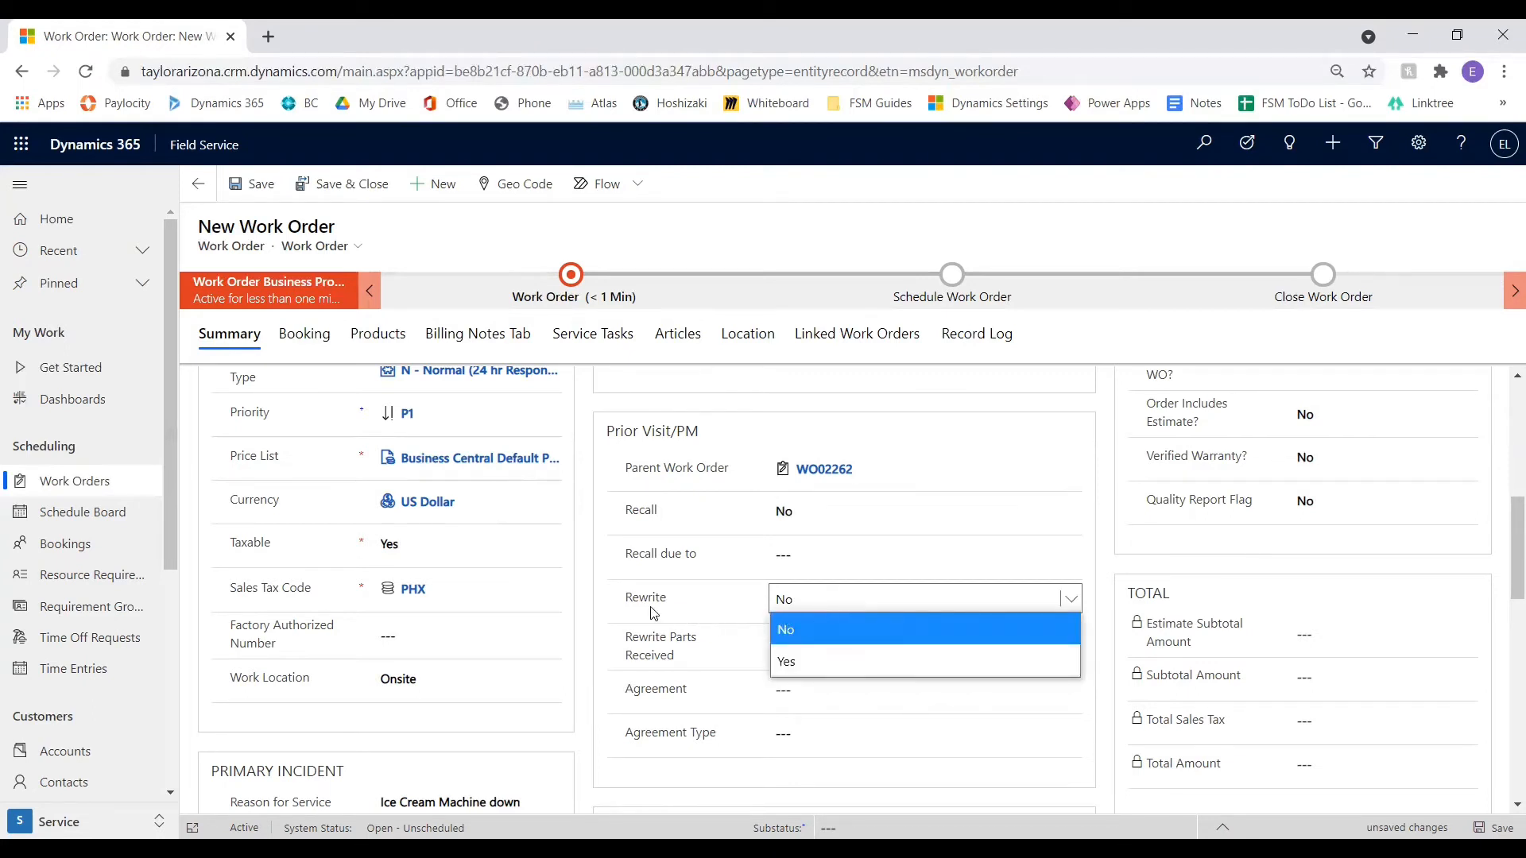
click(865, 660)
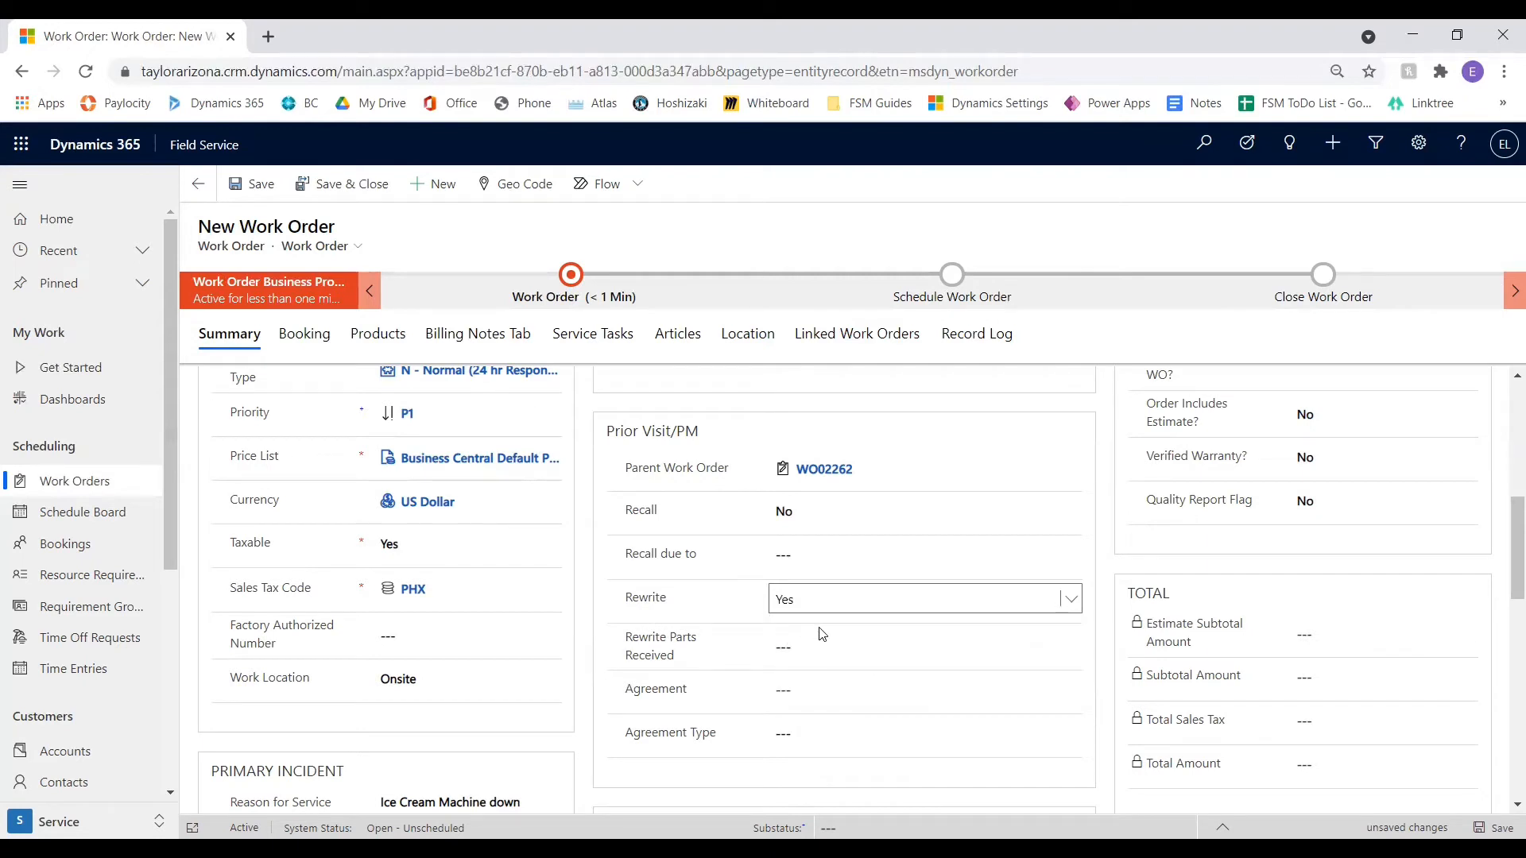
click(825, 649)
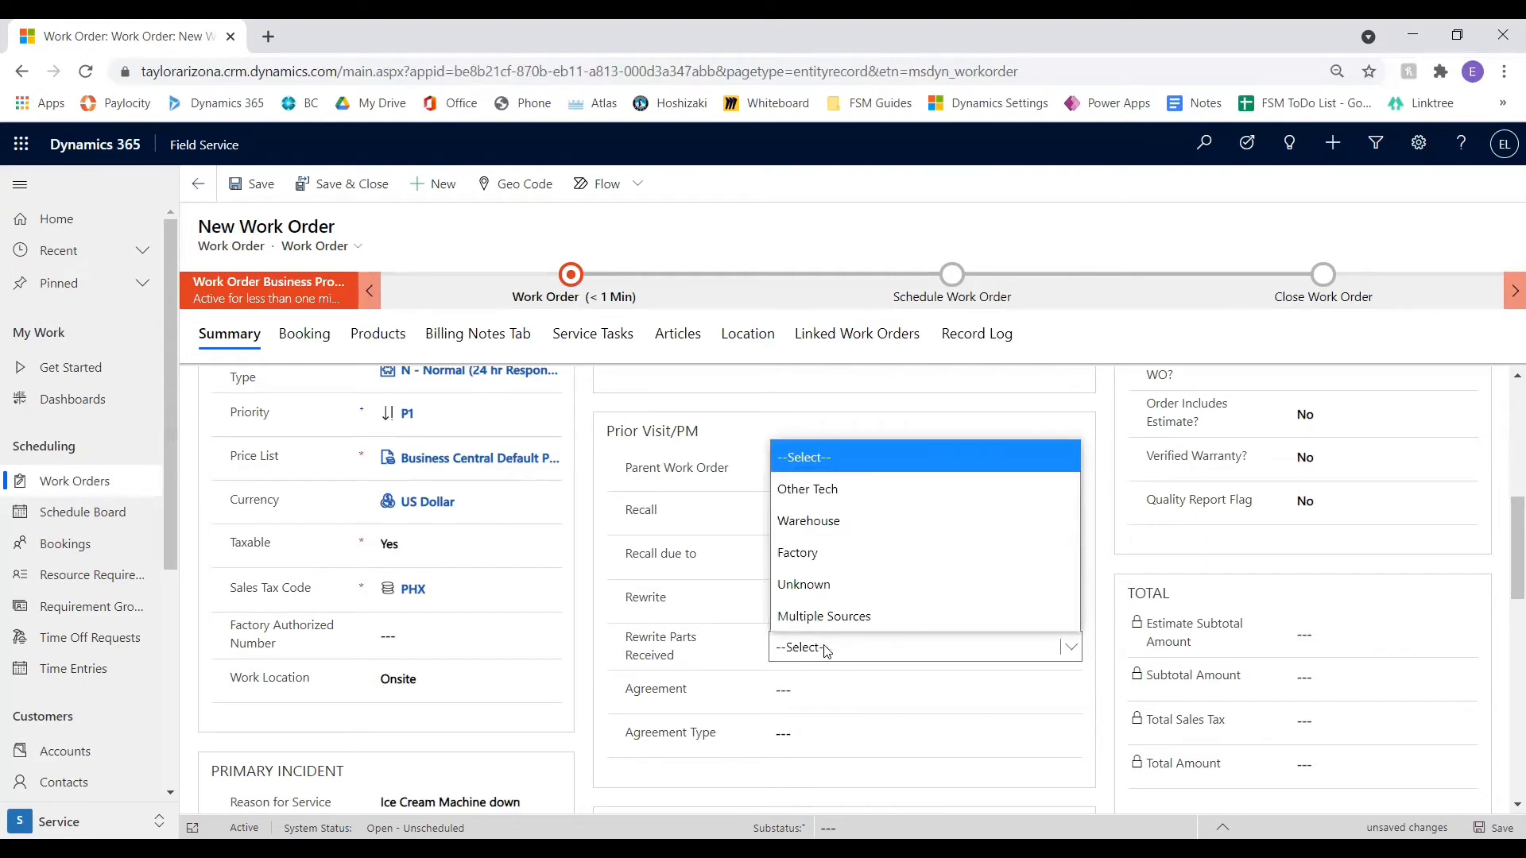
click(860, 554)
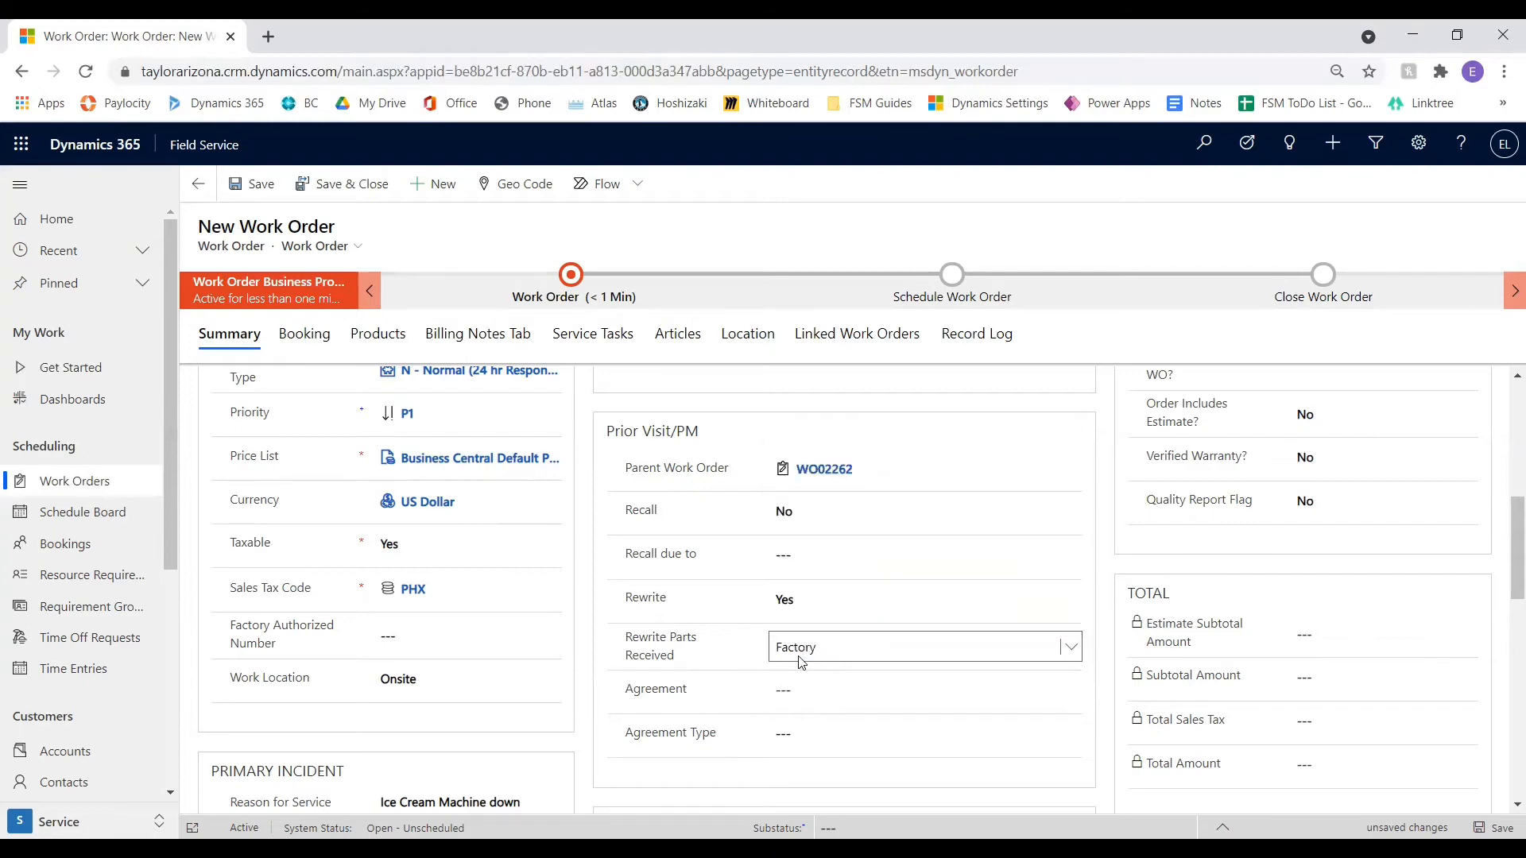
Check the Agreement field and look through the available agreement types without choosing one
scroll(793, 657, down, 1)
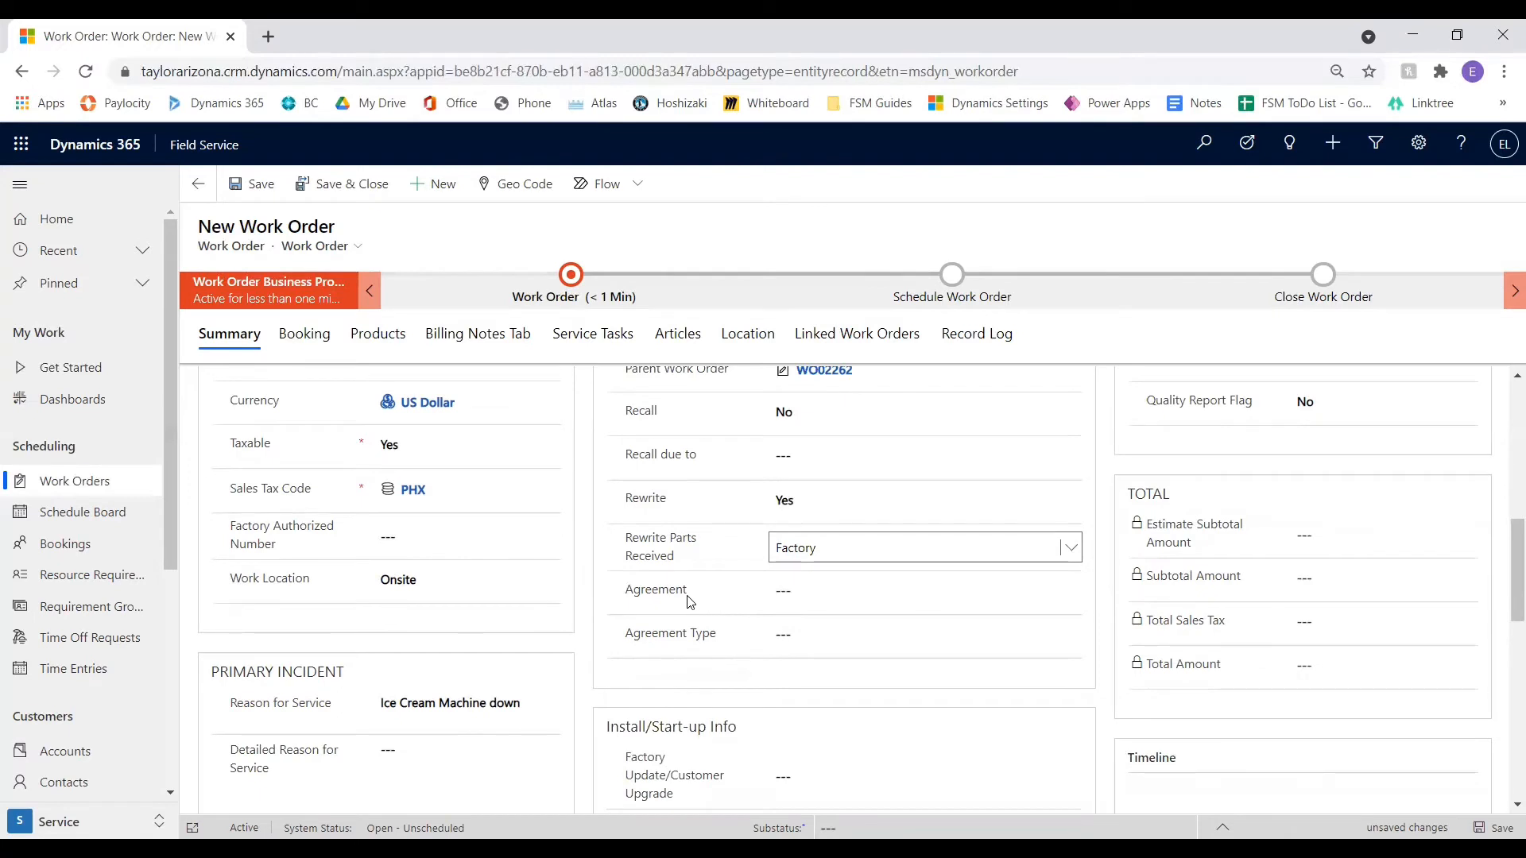
click(773, 598)
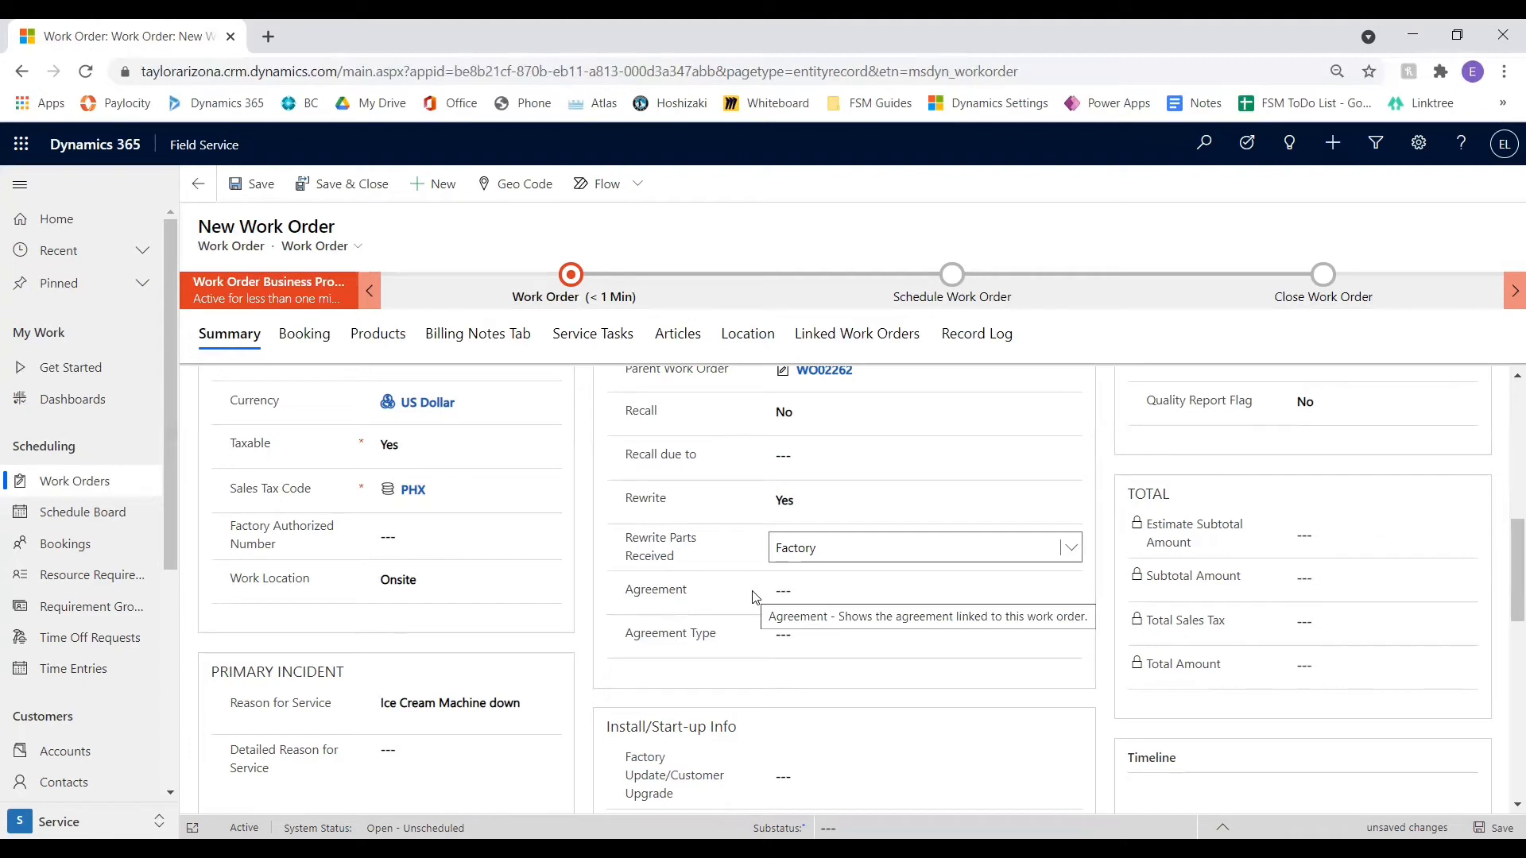
click(810, 636)
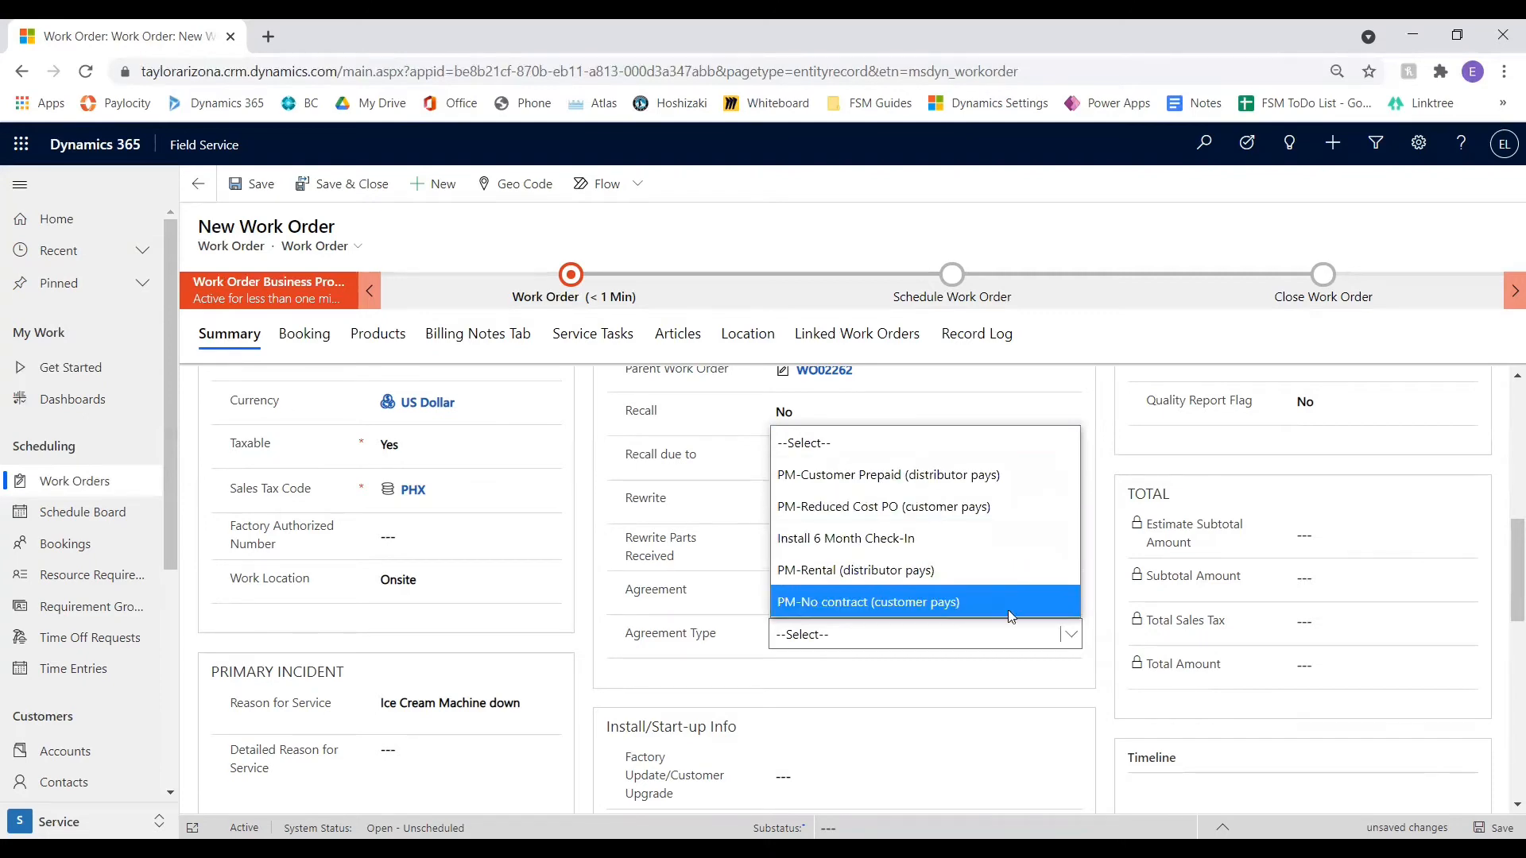
click(1069, 687)
Look through the Factory Update/Customer Upgrade options and check the Bulletin Number field under Install/Start-up Info
scroll(954, 623, down, 4)
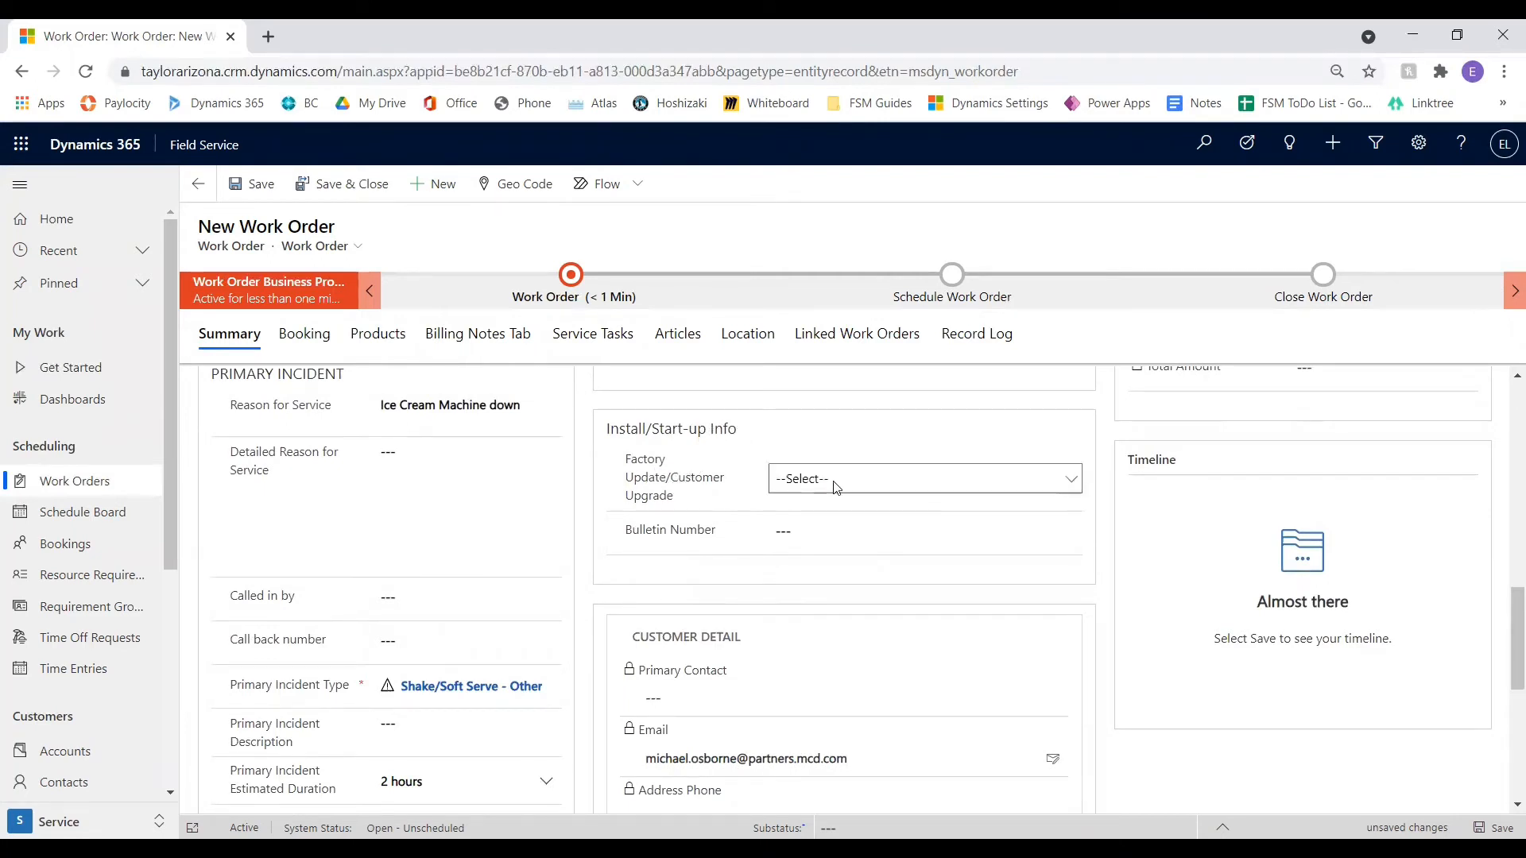
click(835, 482)
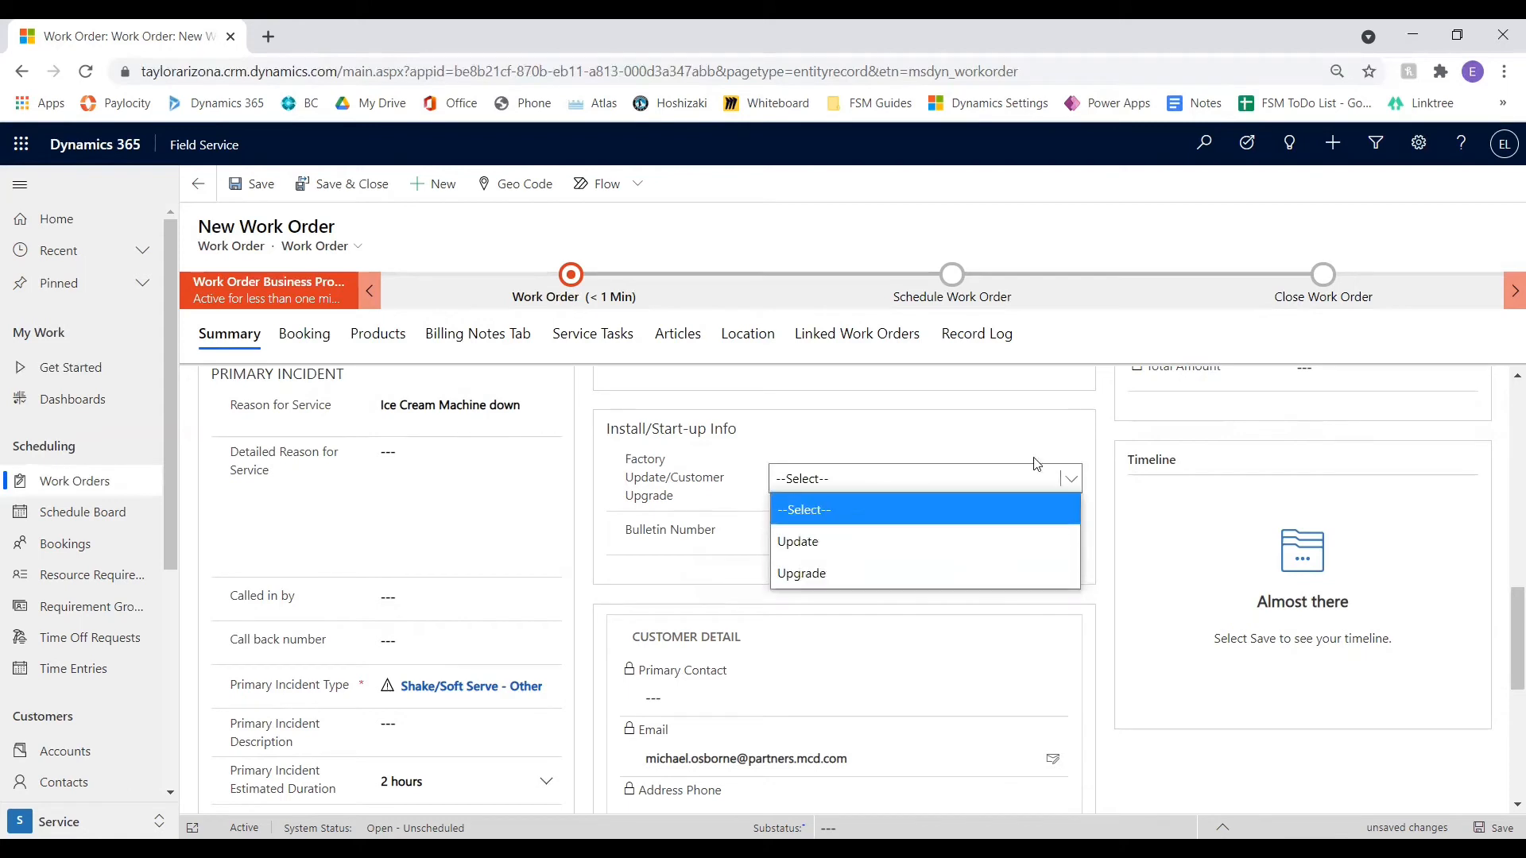
click(1026, 433)
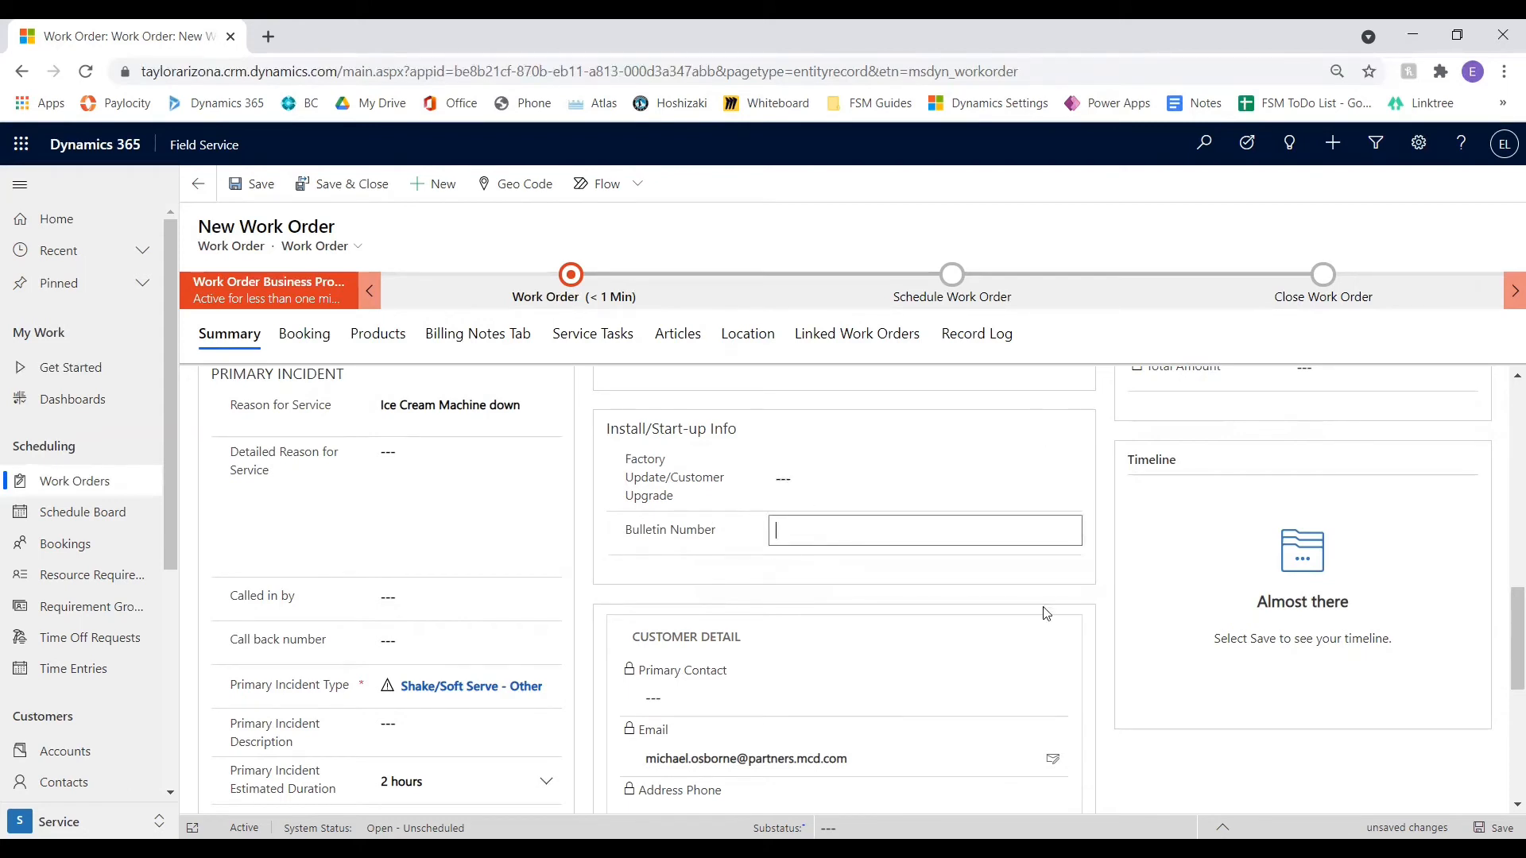
Check the contact and address fields under Customer Detail and save the new work order
scroll(1096, 564, down, 4)
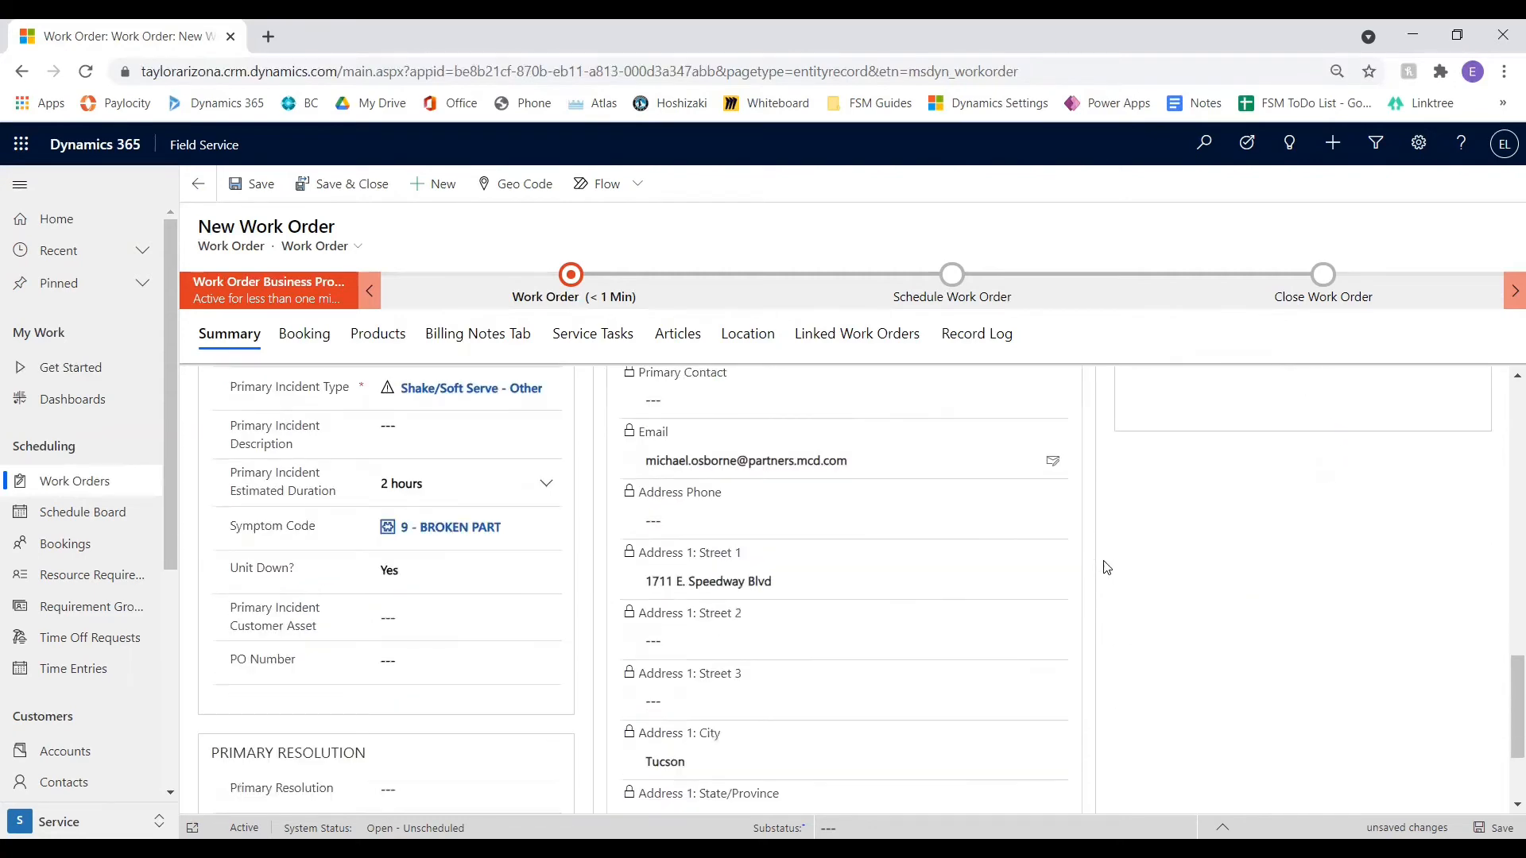
scroll(830, 509, up, 1)
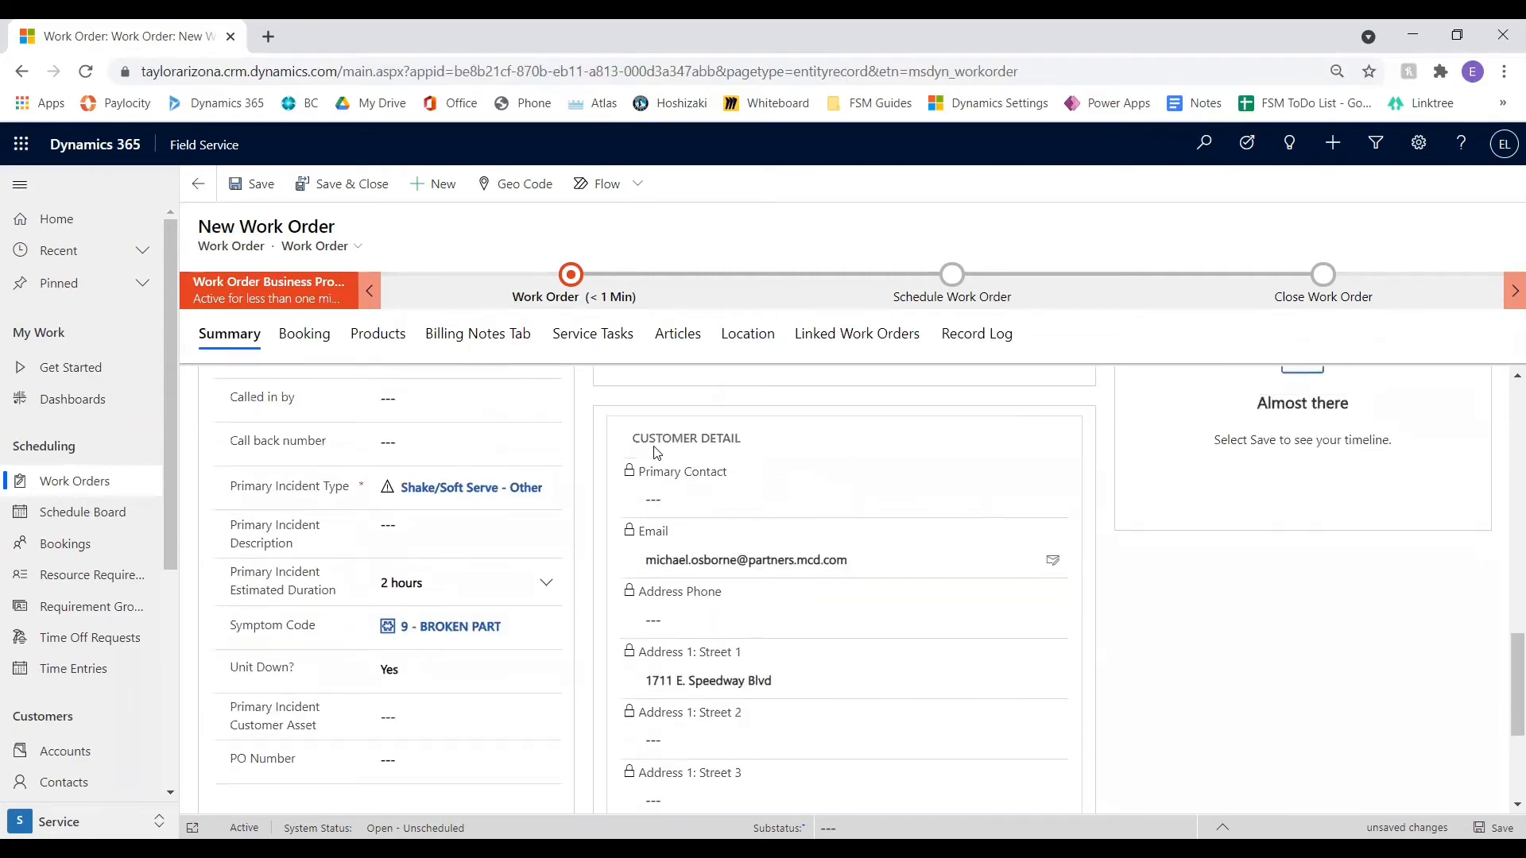
scroll(830, 509, down, 4)
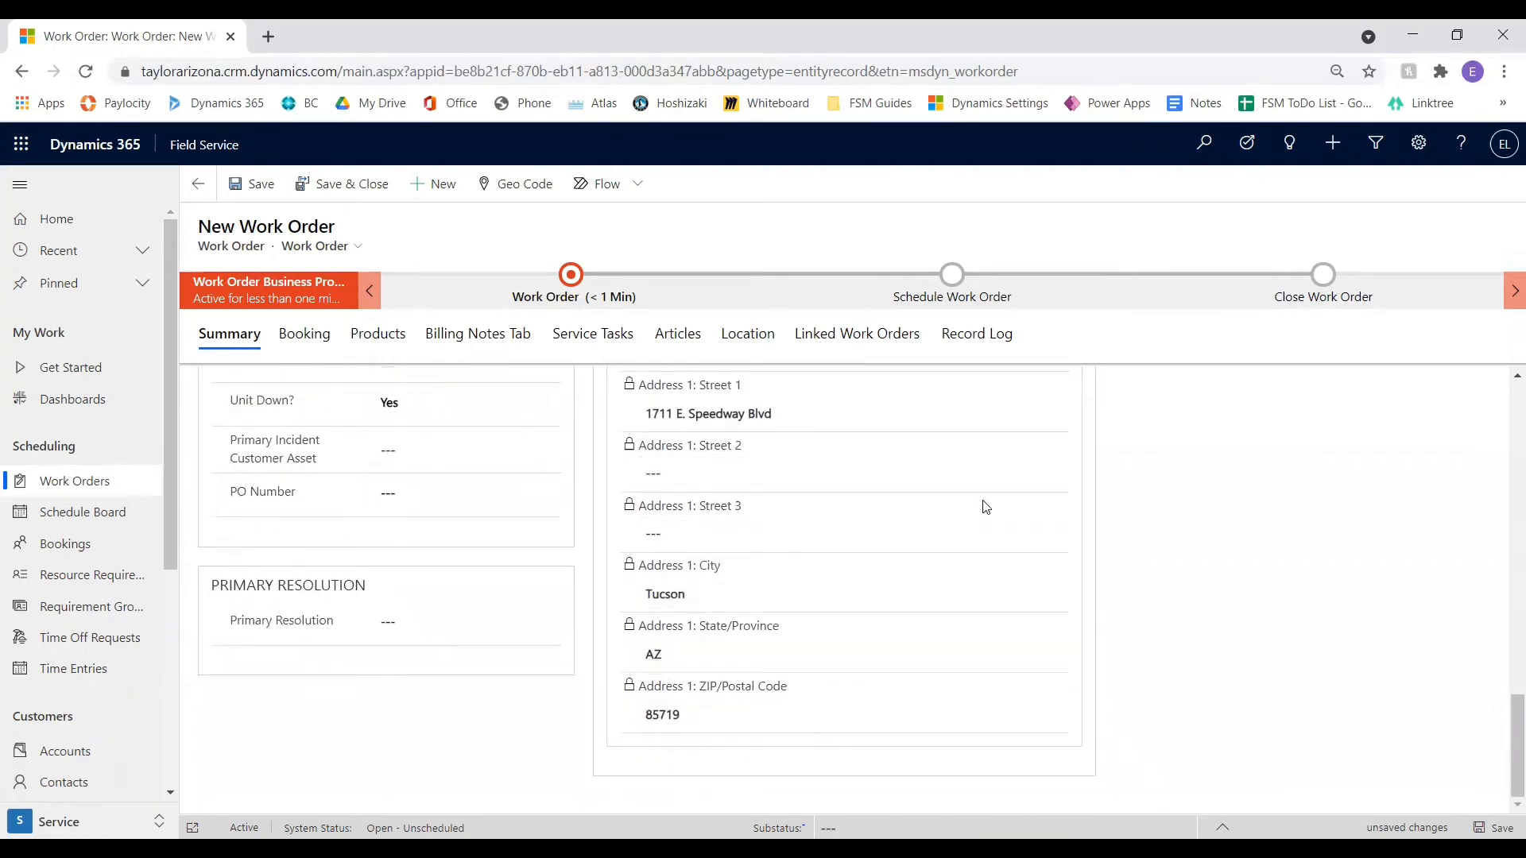
scroll(986, 477, up, 5)
scroll(1013, 557, up, 10)
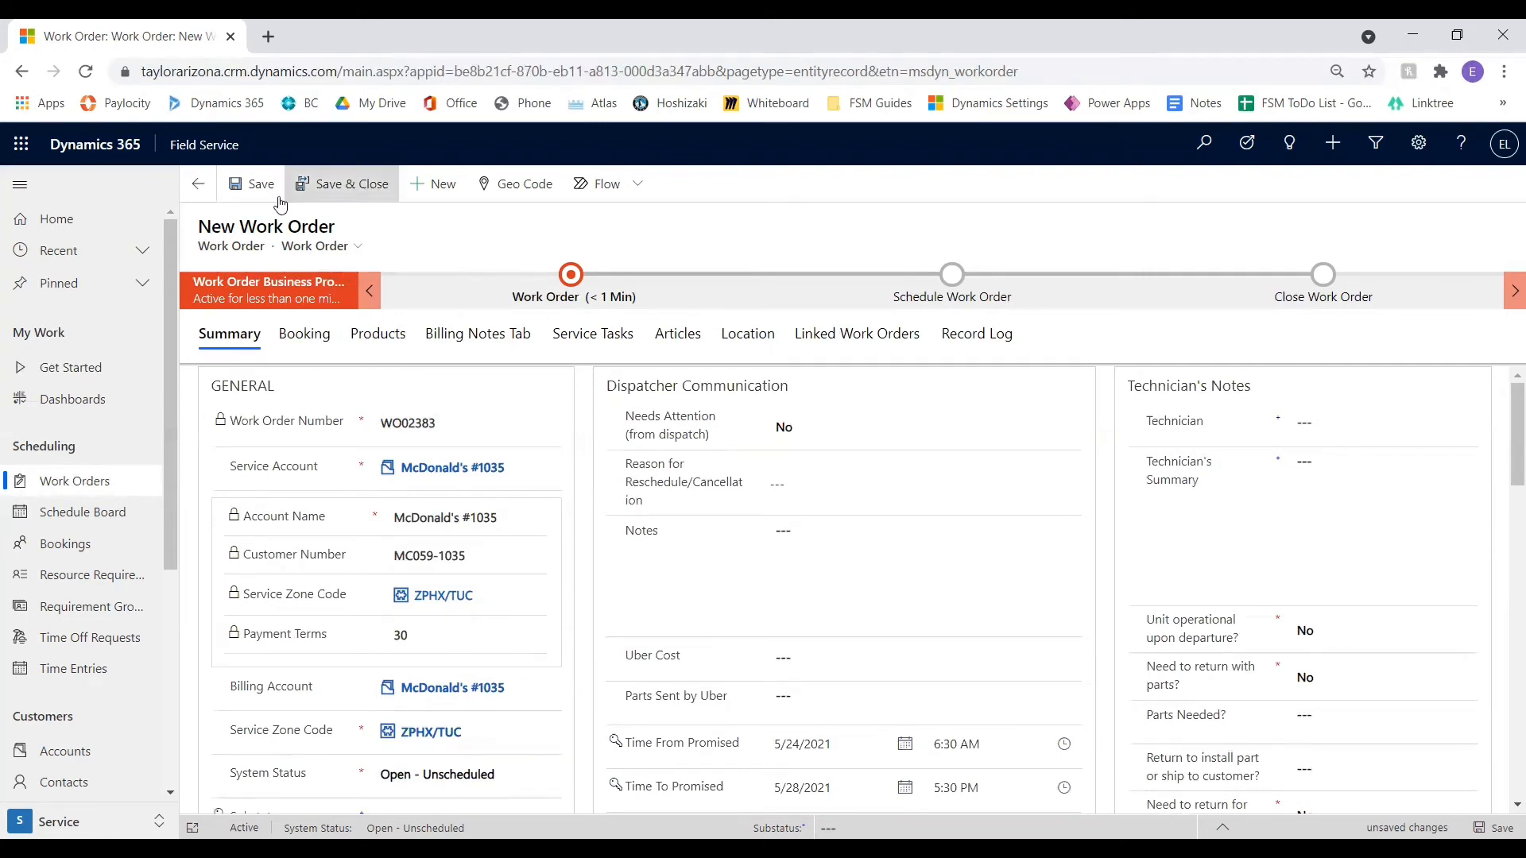
click(242, 203)
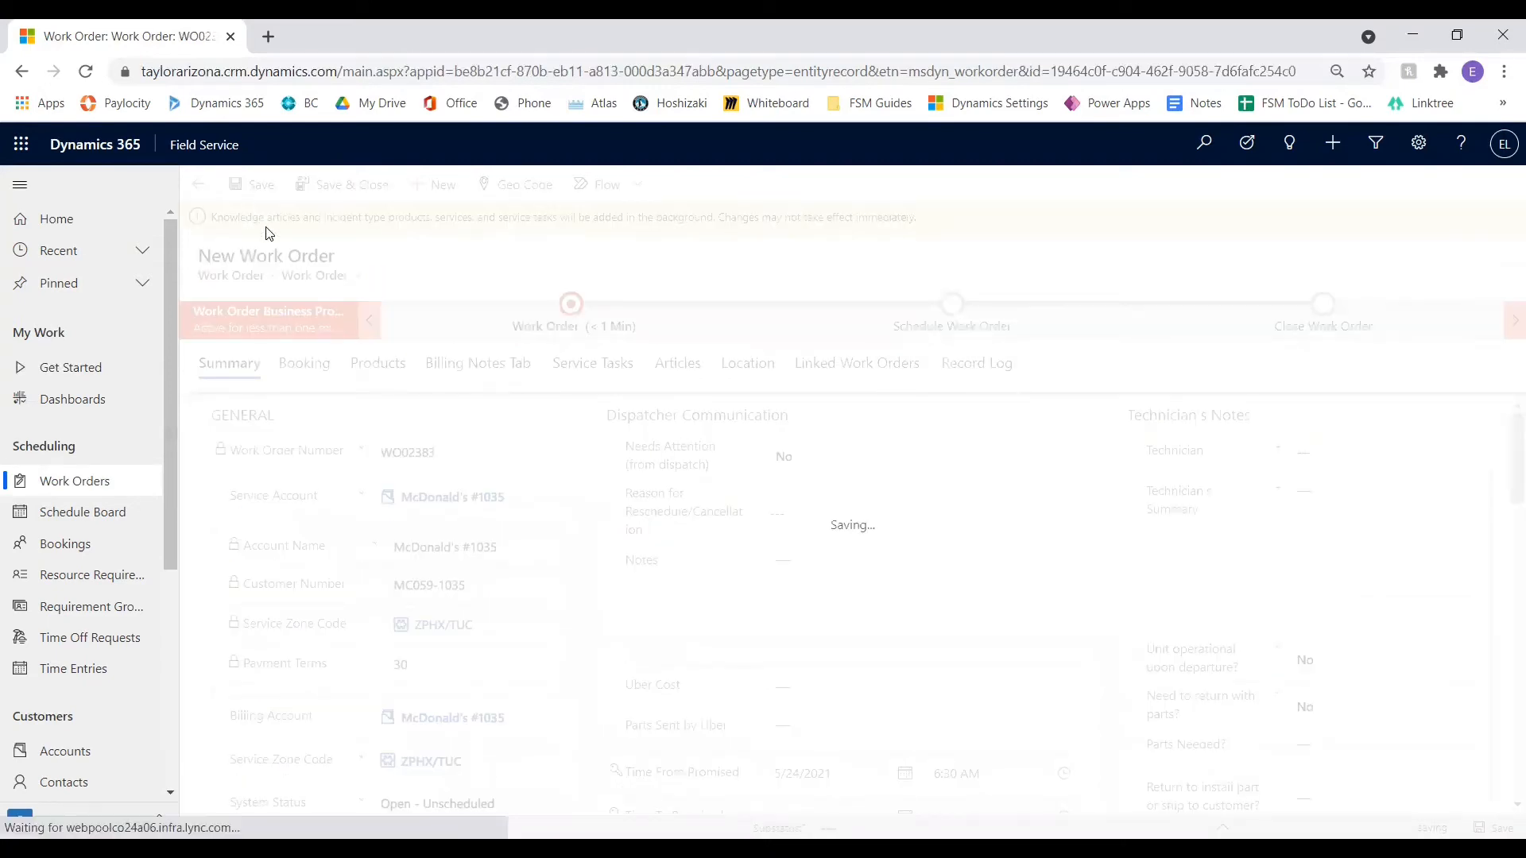
Examine the saved work order's summary and its booking details, including Primary Incident Customer Asset and Travel
scroll(376, 526, down, 10)
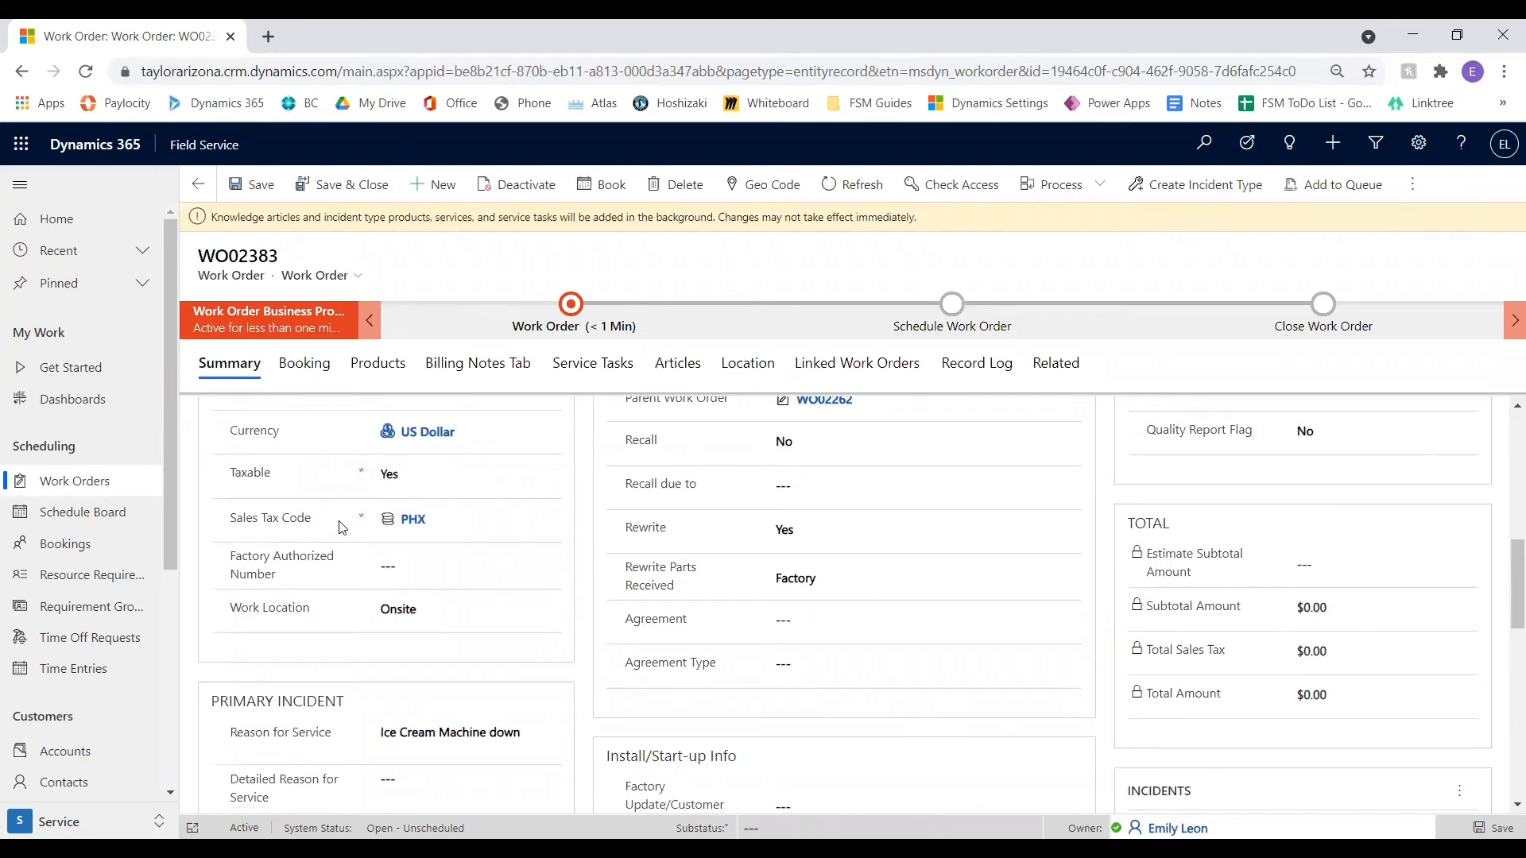
click(313, 375)
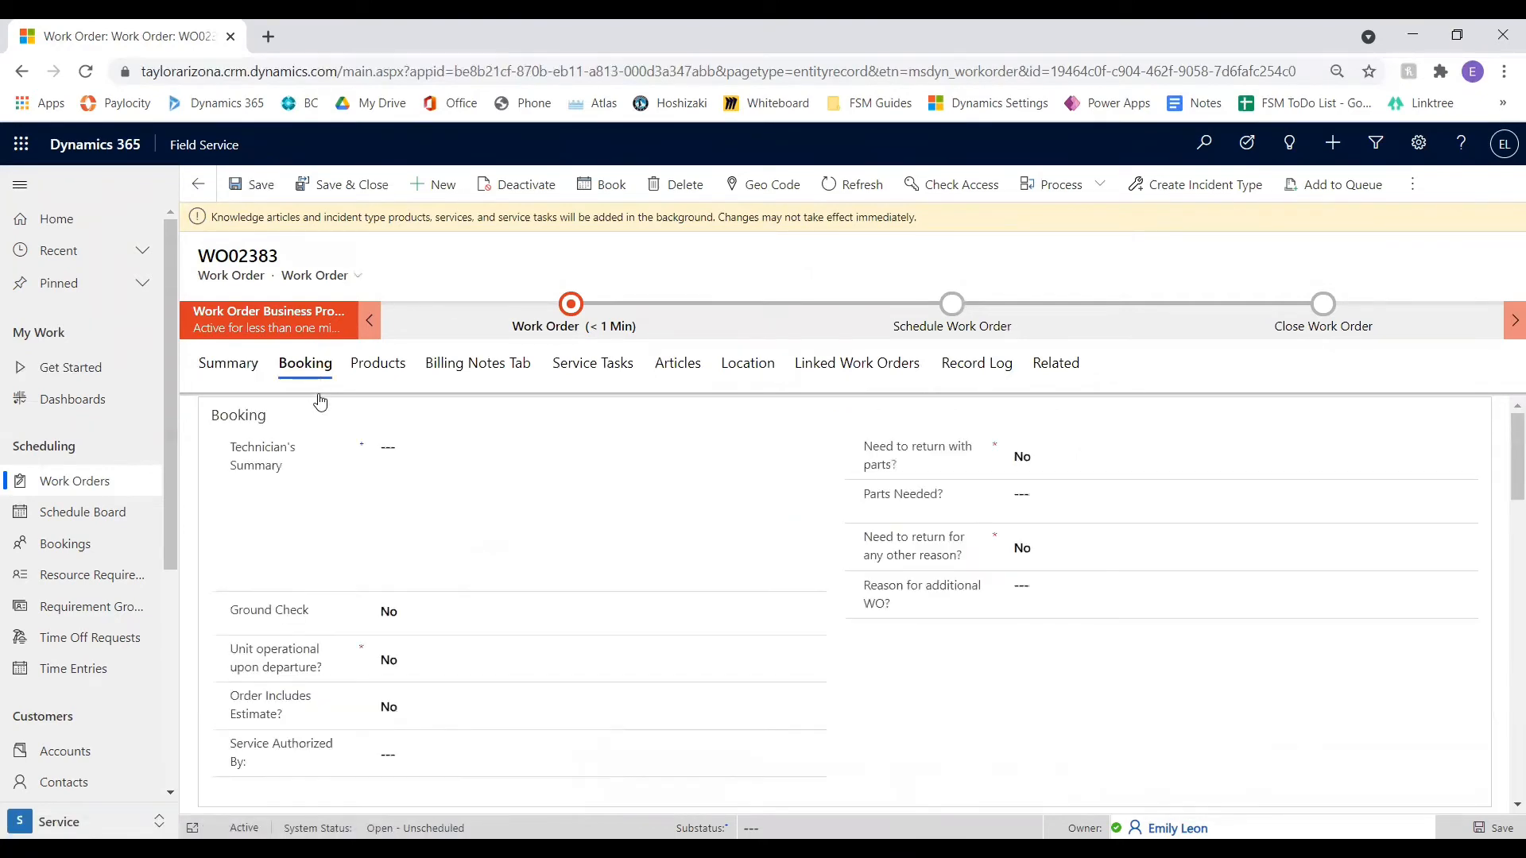
scroll(671, 511, down, 4)
scroll(674, 532, down, 2)
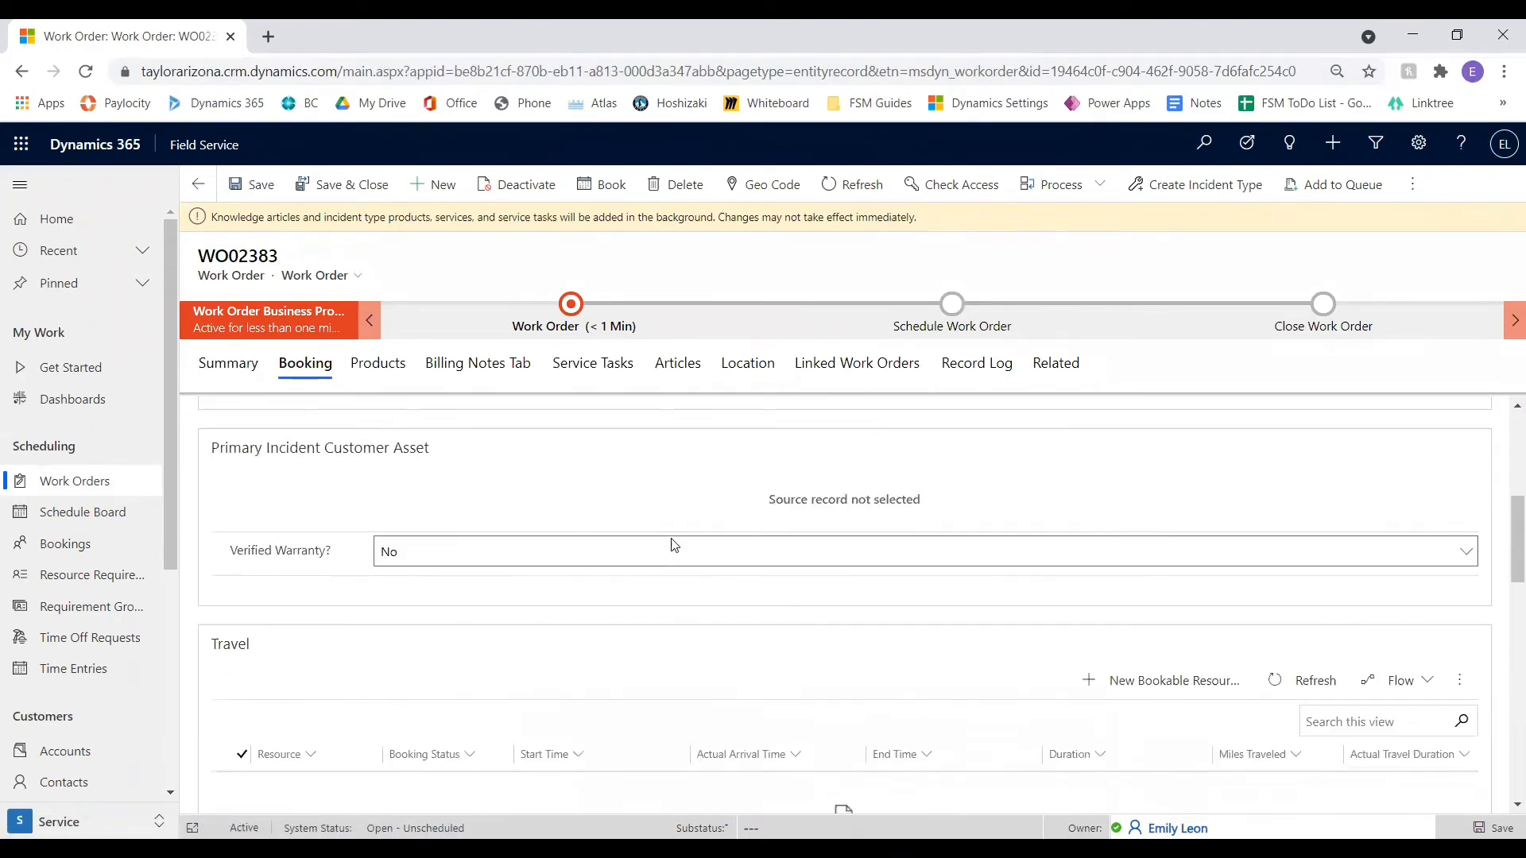
scroll(511, 551, up, 5)
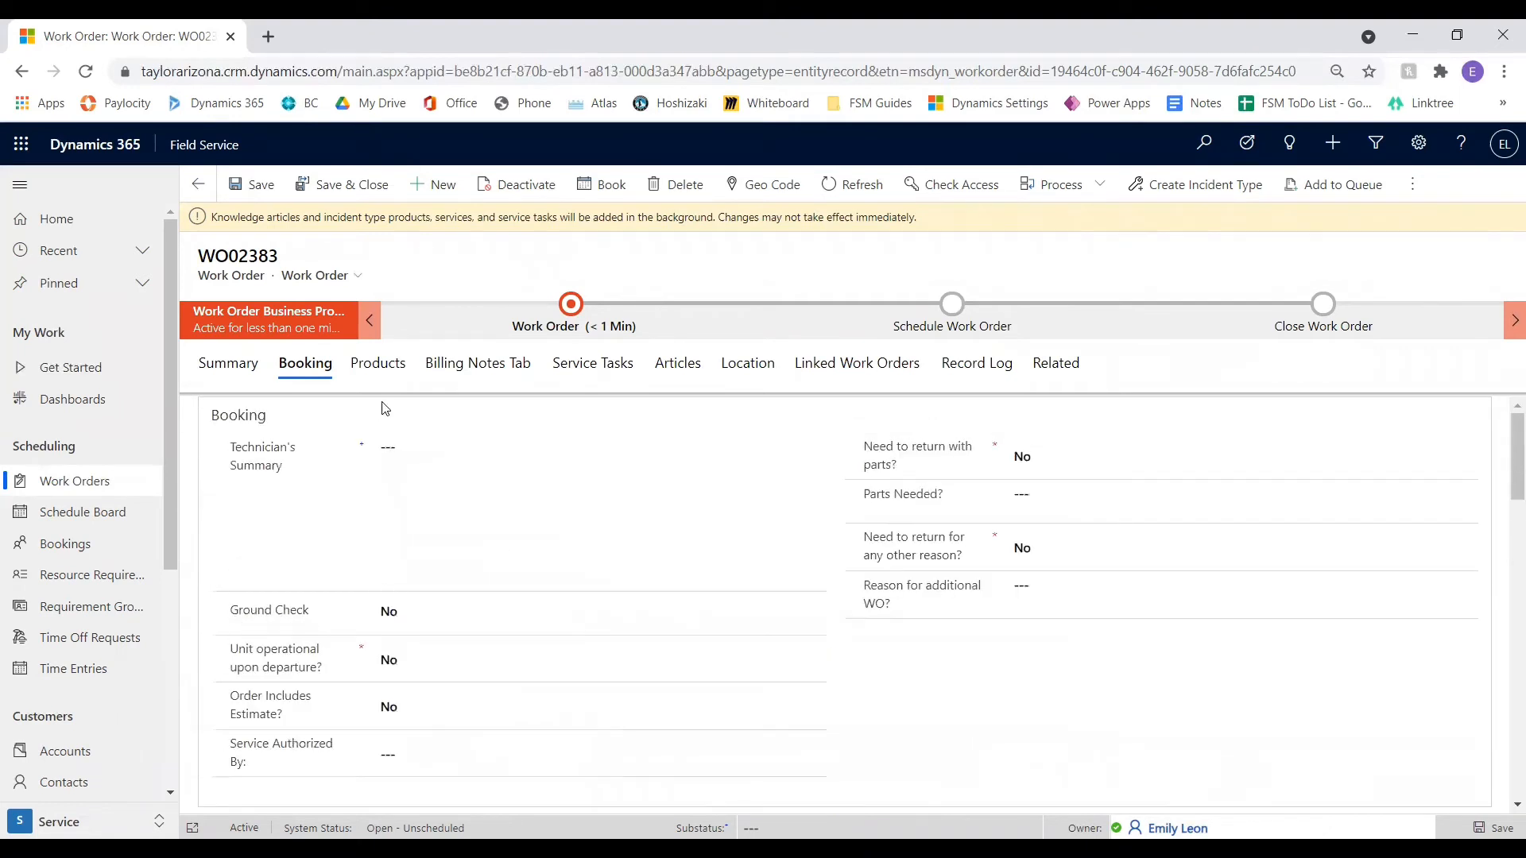
Look through the work order's products, billing notes, service tasks and linked articles
click(377, 363)
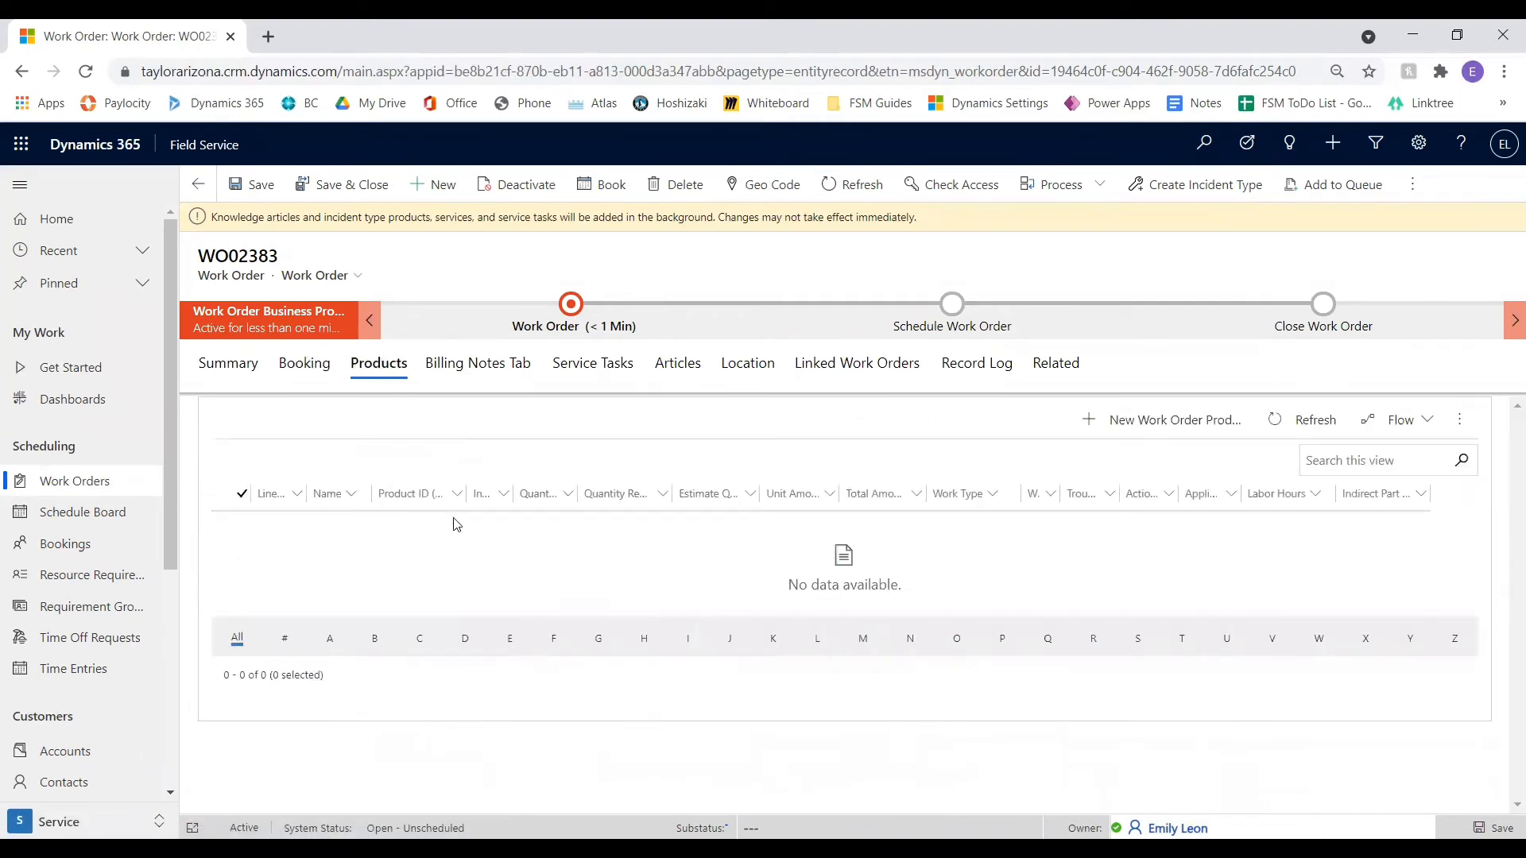
click(470, 367)
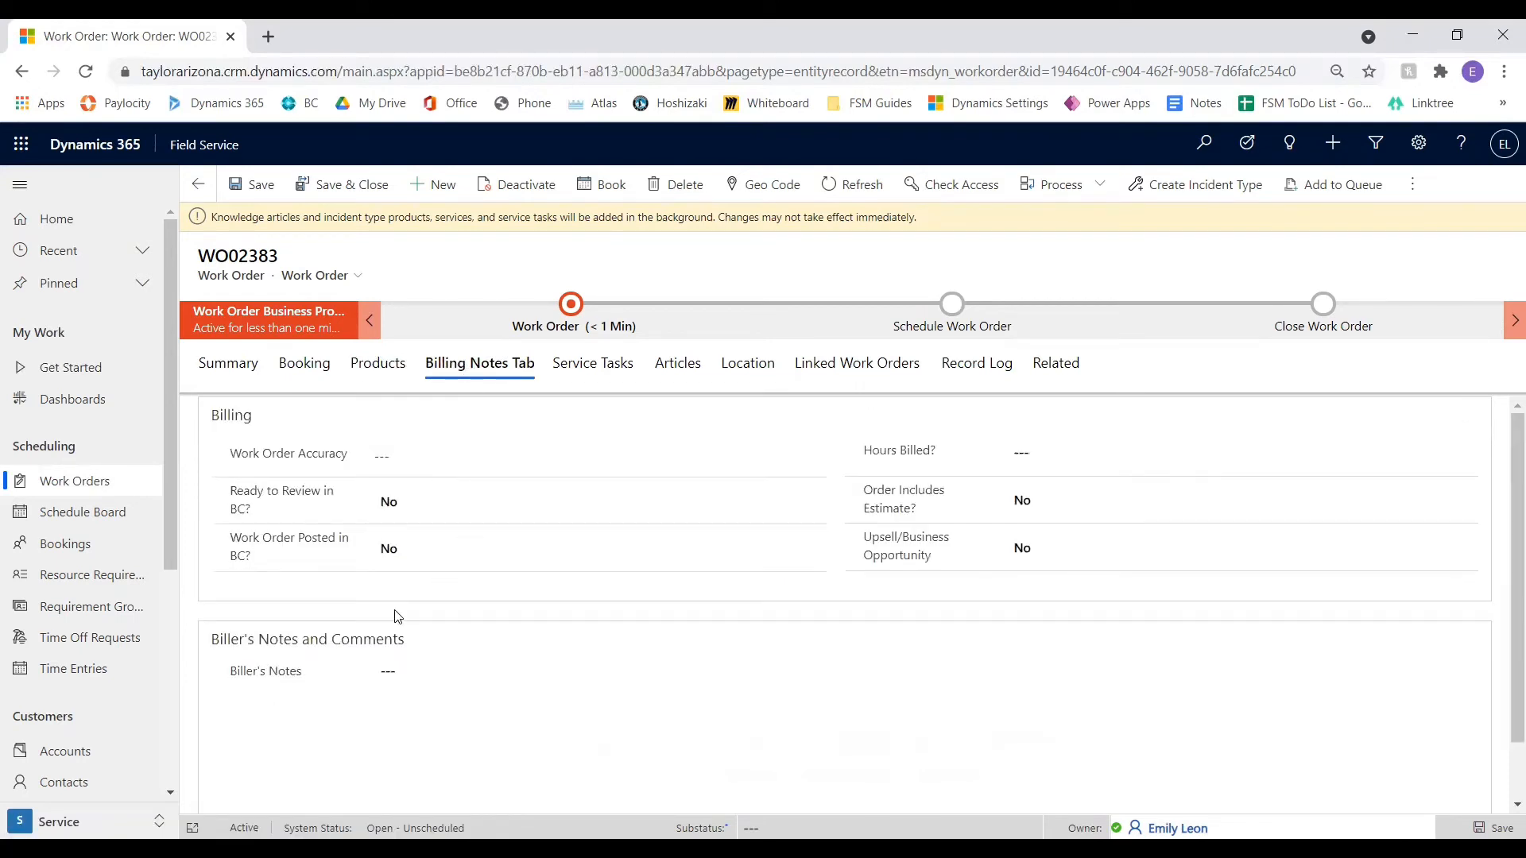
click(598, 362)
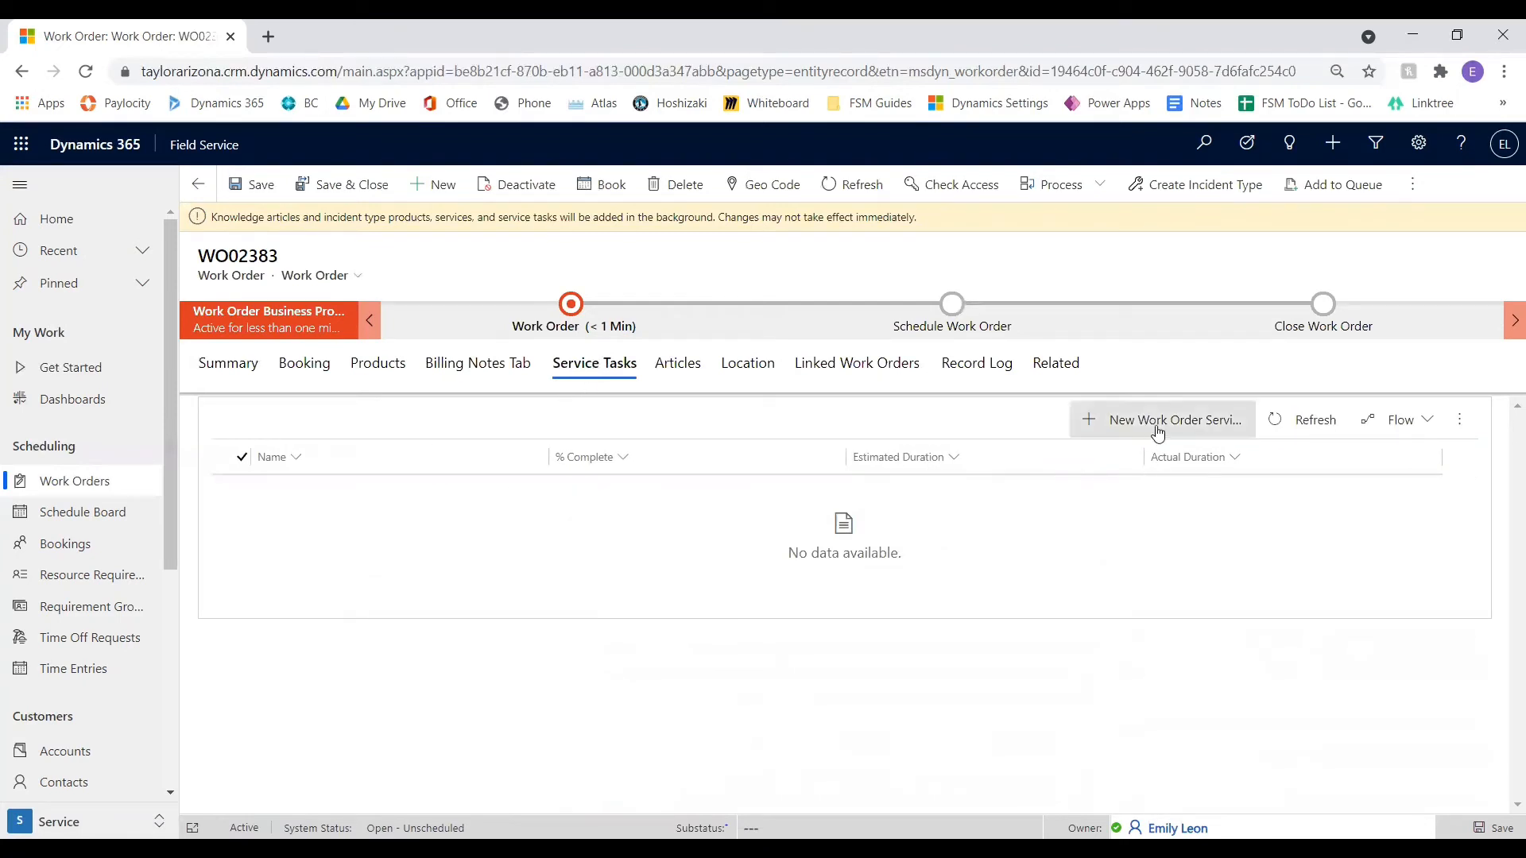
click(672, 373)
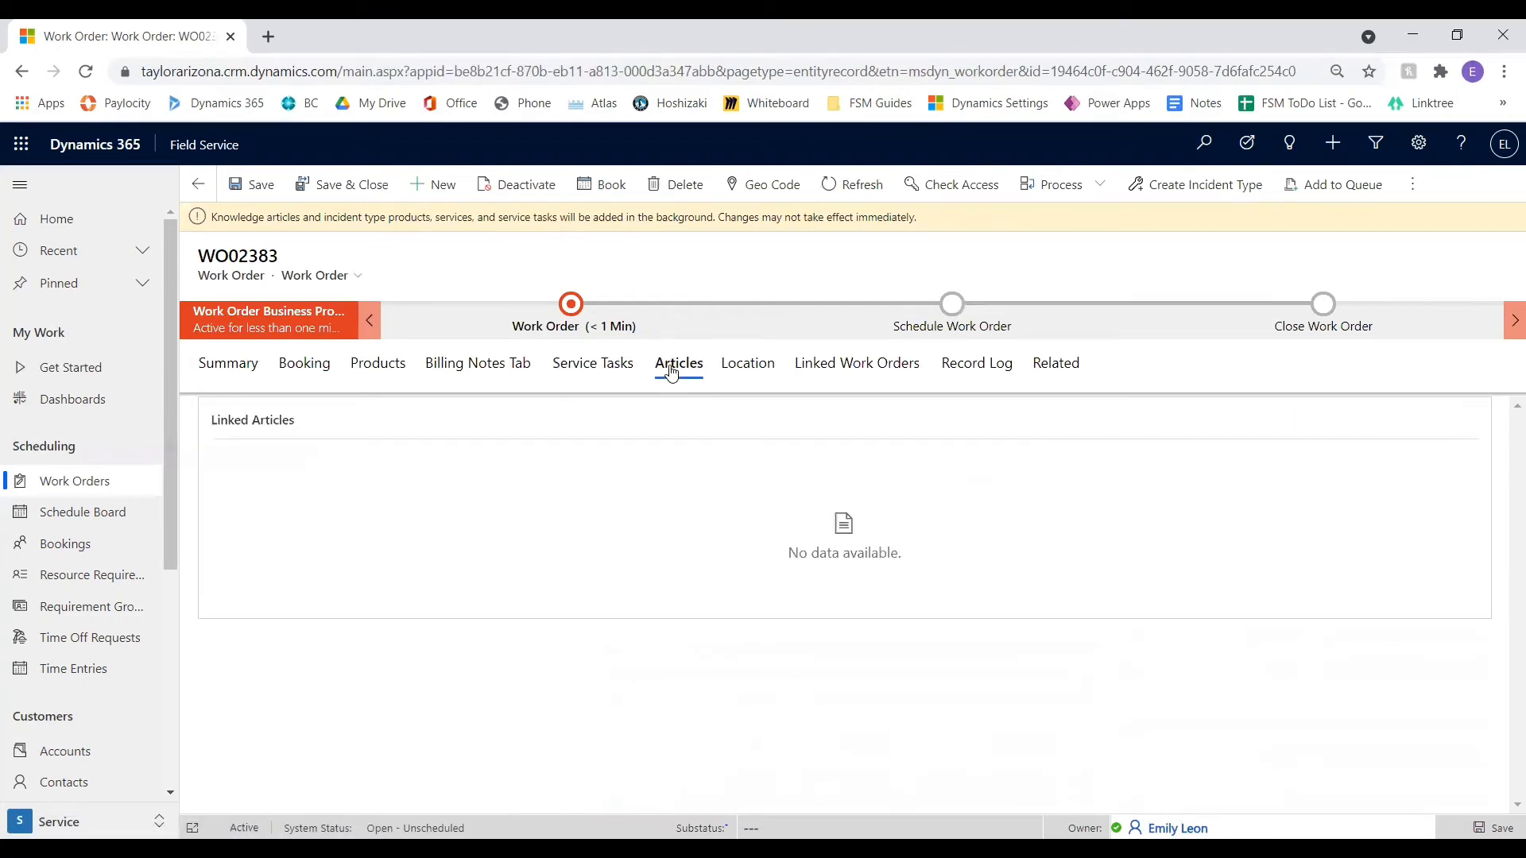
Examine the work order's service address and its location on the map
click(748, 368)
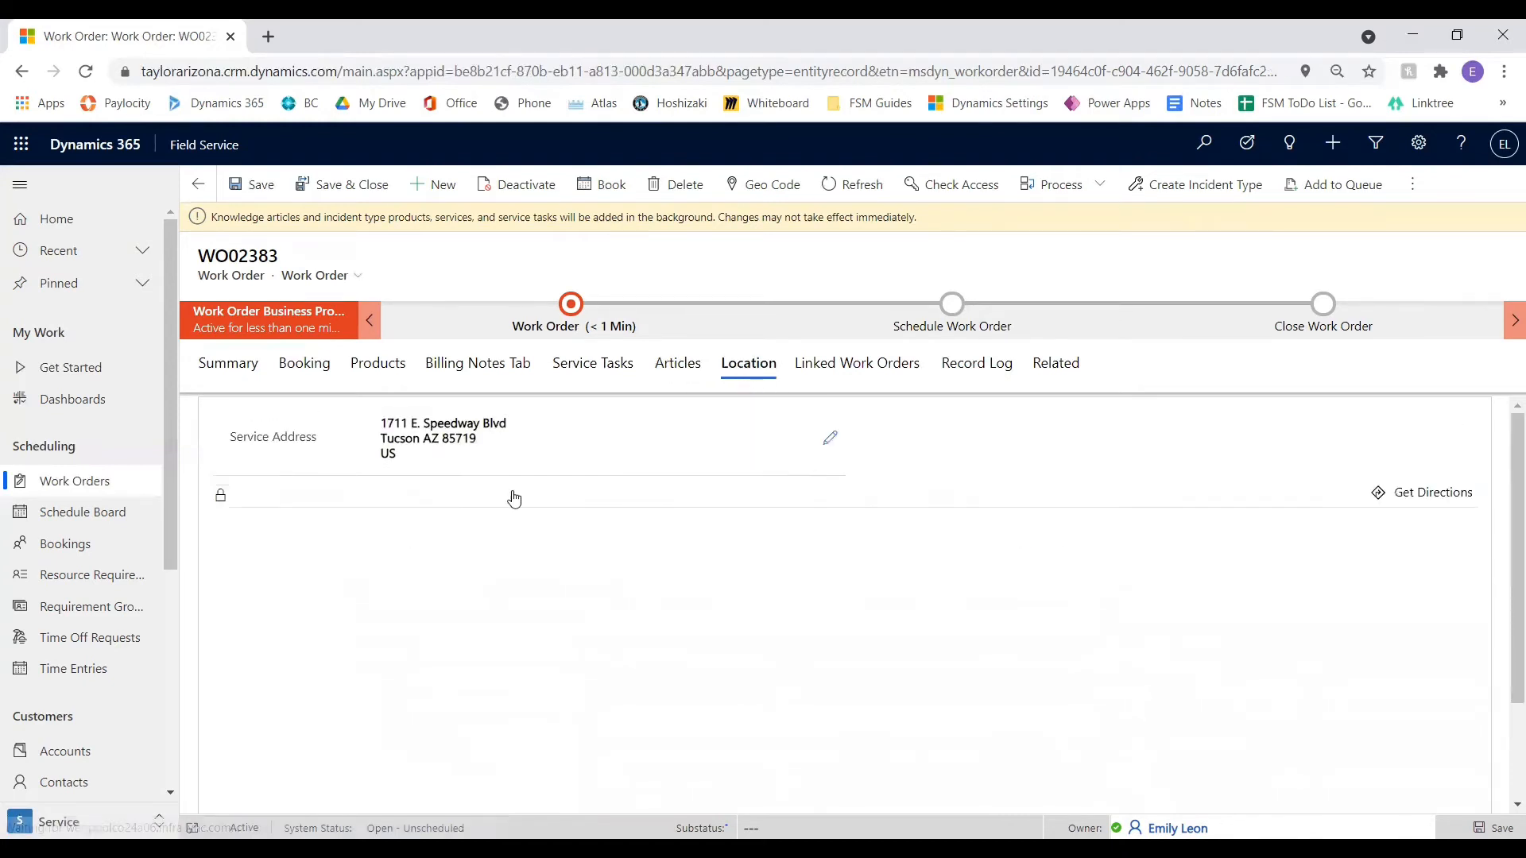
scroll(1005, 463, down, 1)
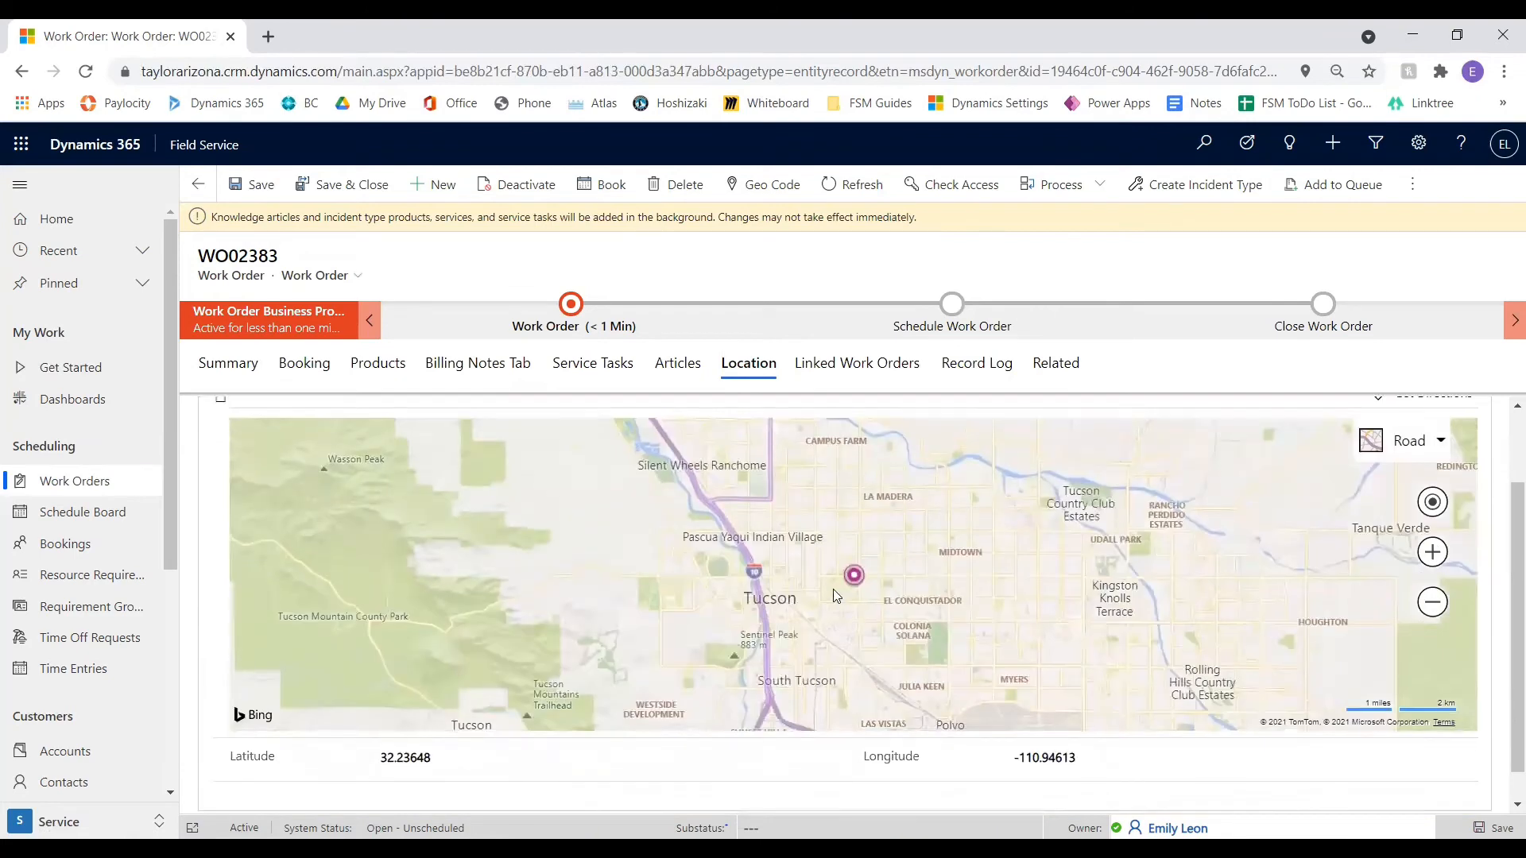
scroll(851, 580, up, 5)
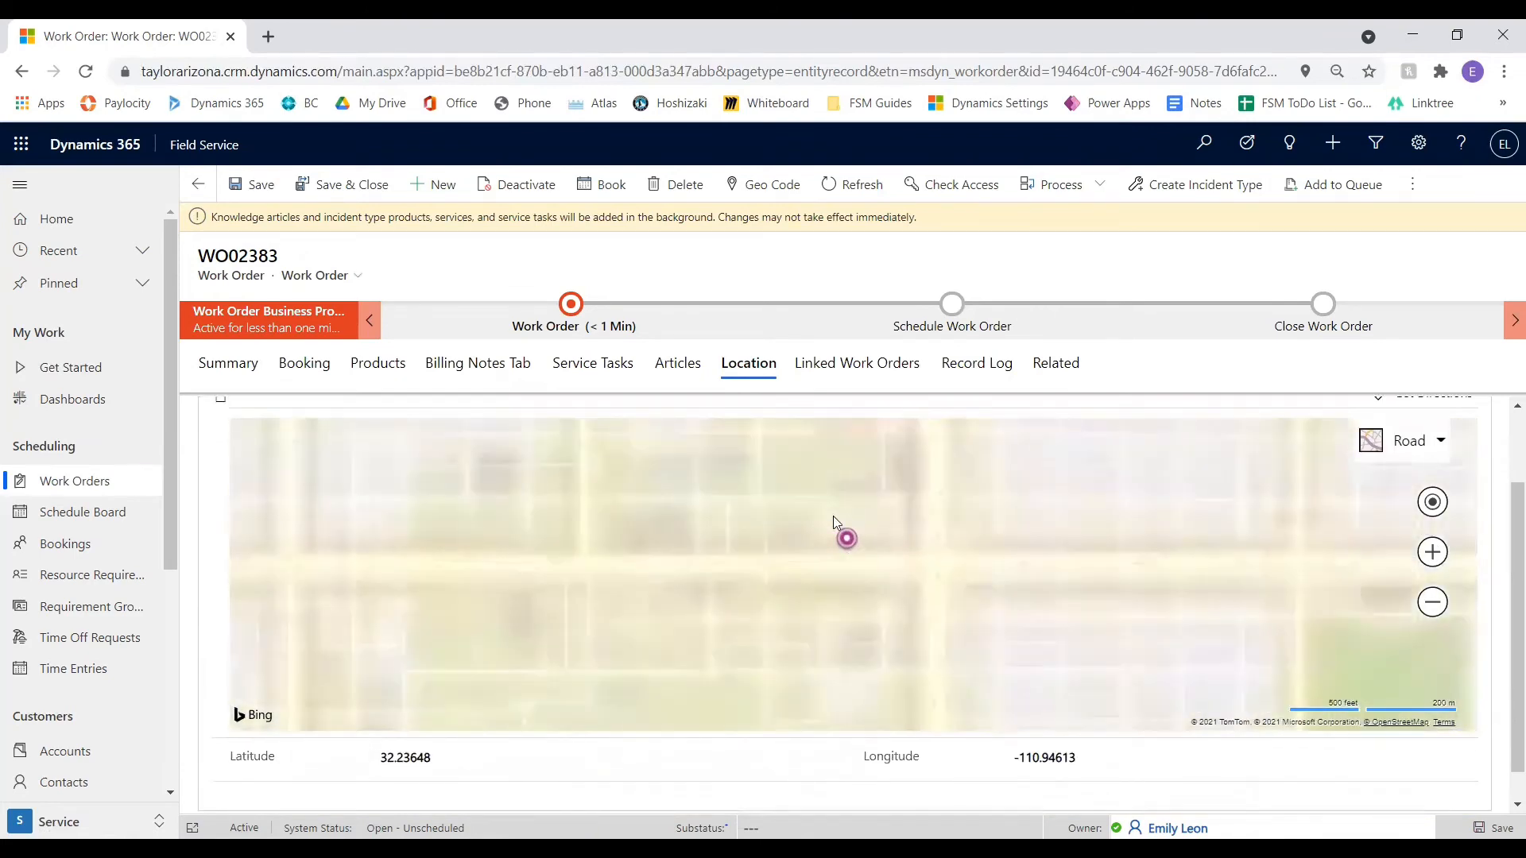
scroll(849, 542, down, 2)
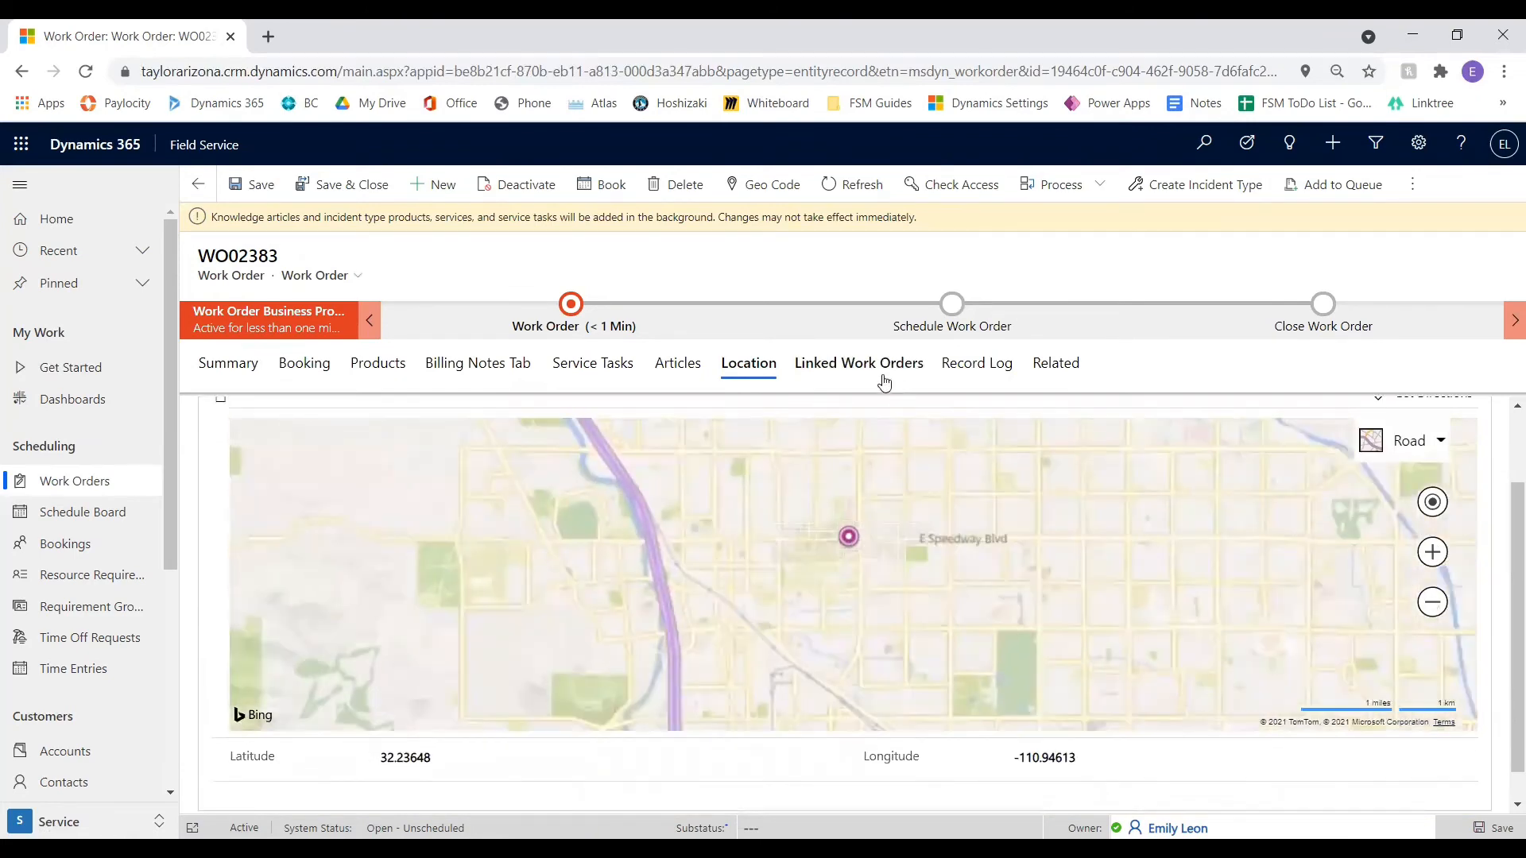
Check the child work orders and the record log, and look through the related record types available for the work order
click(860, 368)
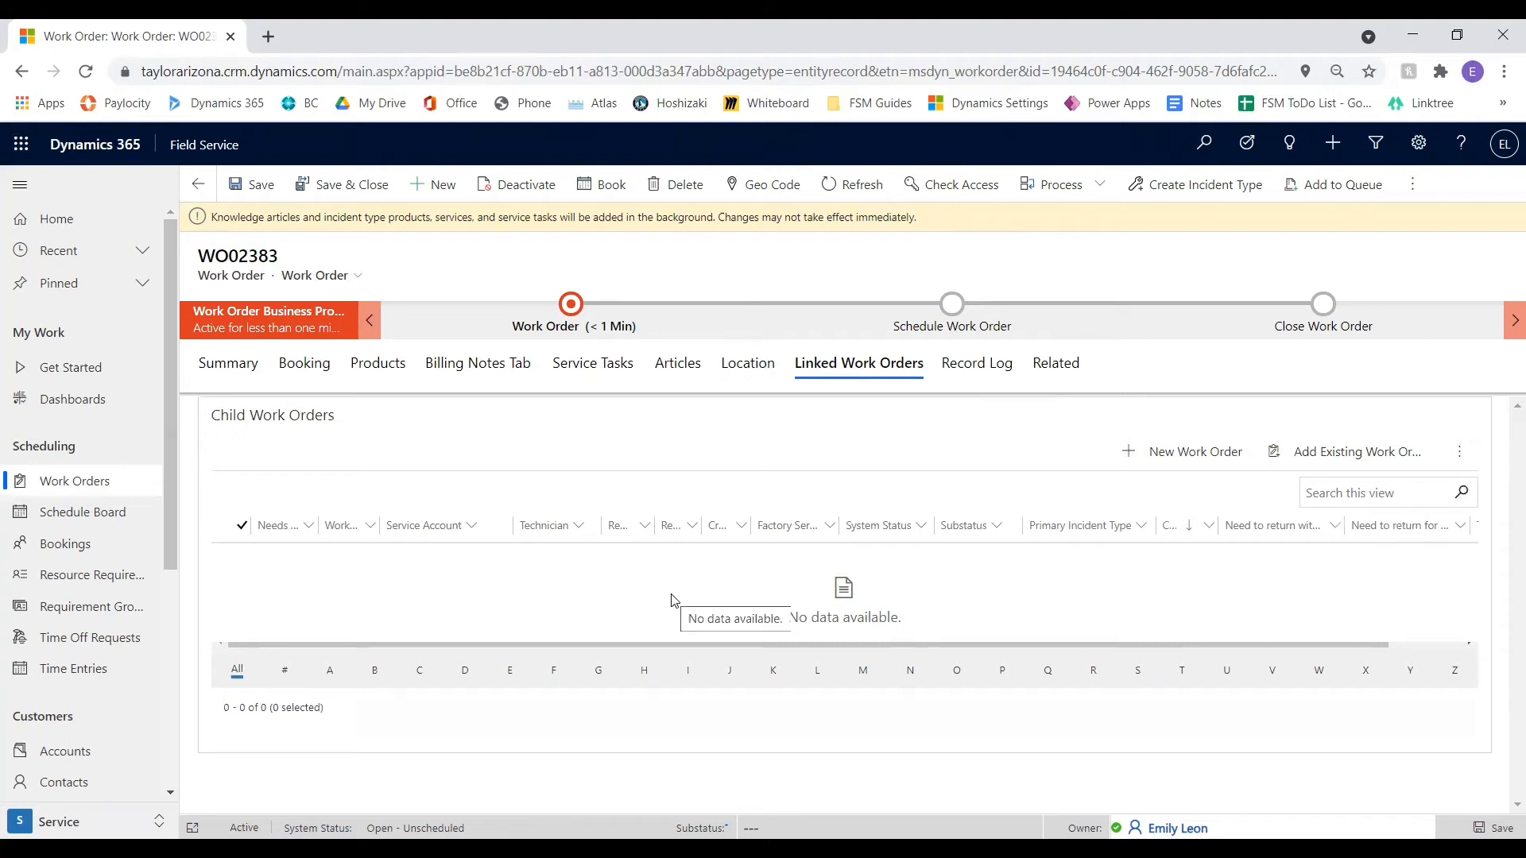
click(976, 373)
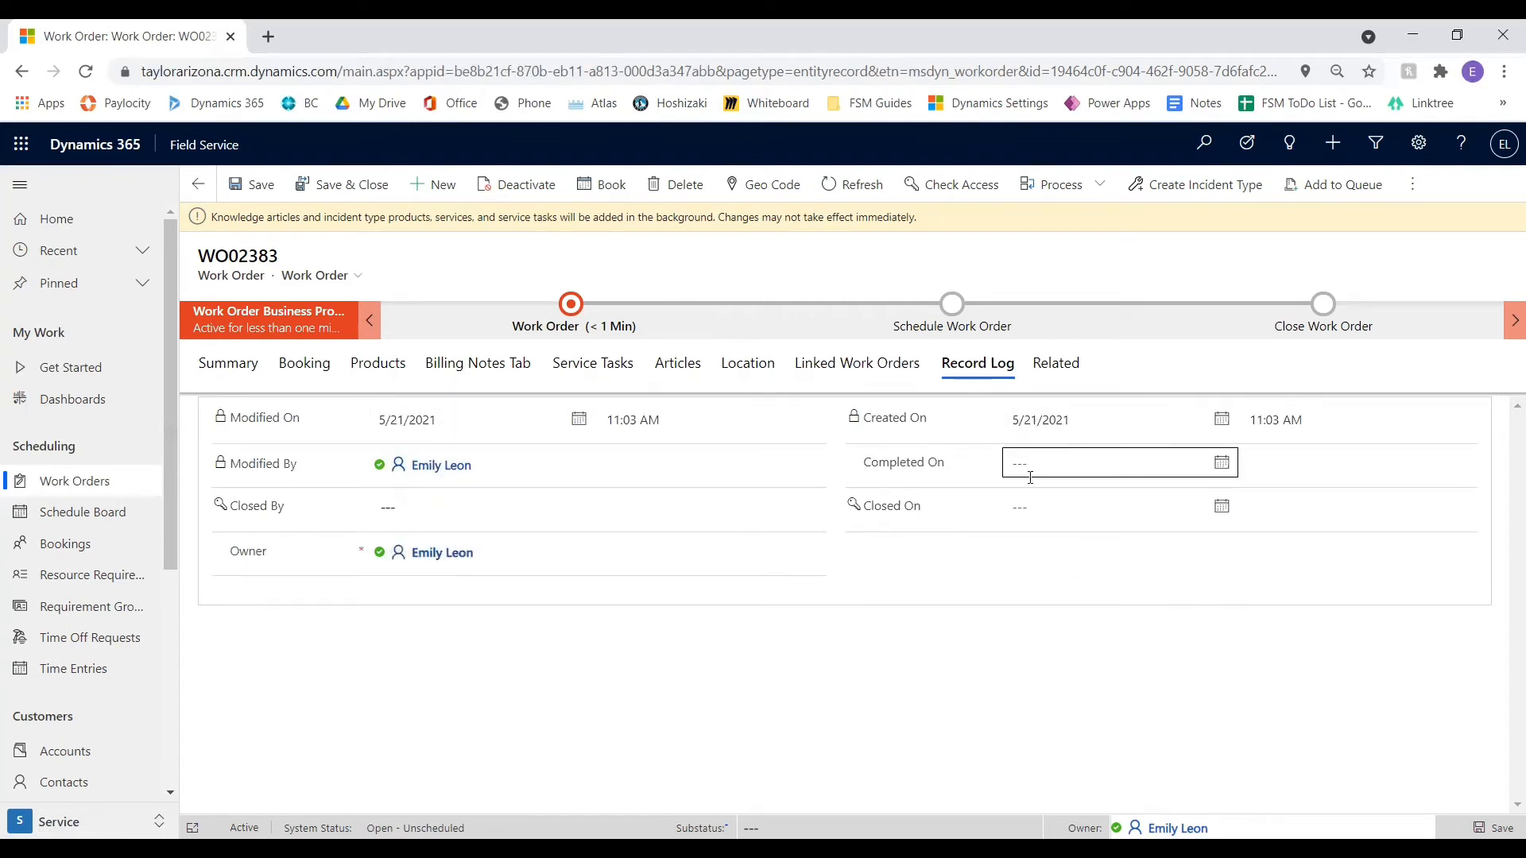
click(1065, 365)
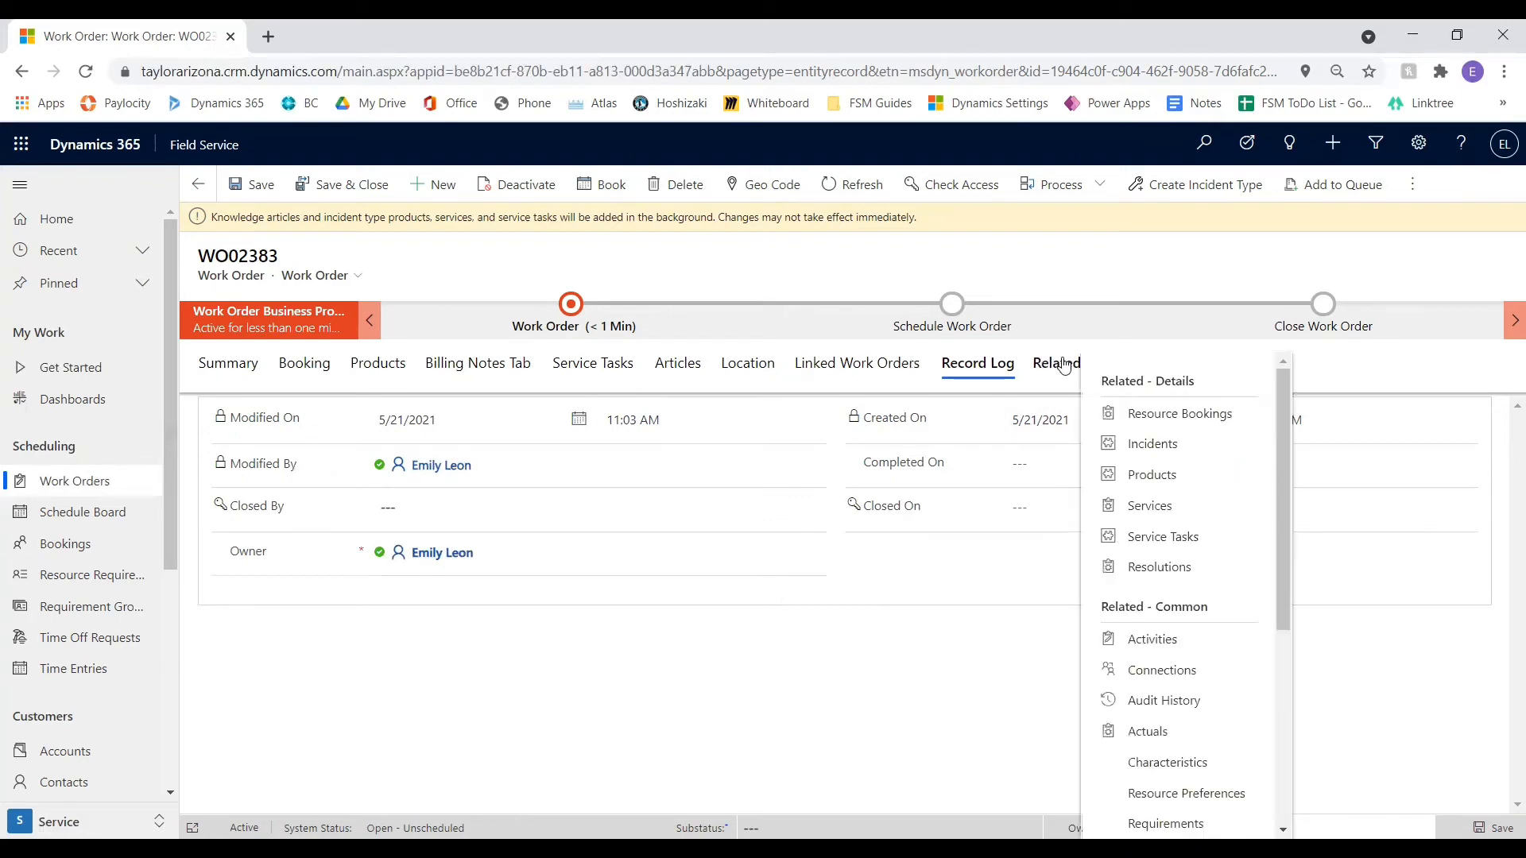
scroll(1200, 501, down, 1)
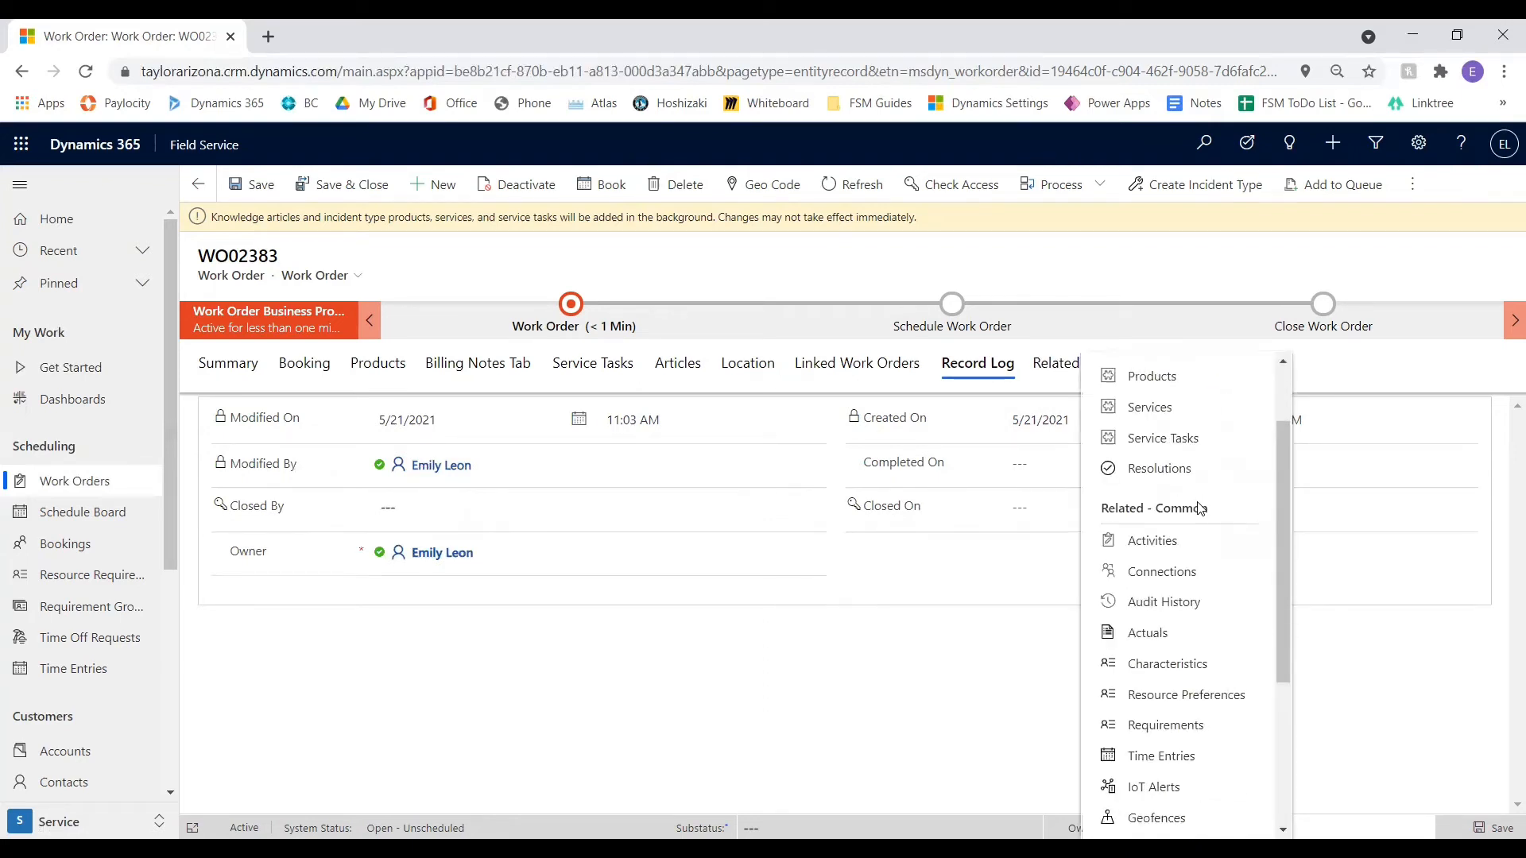
scroll(1200, 508, down, 1)
scroll(1188, 557, down, 1)
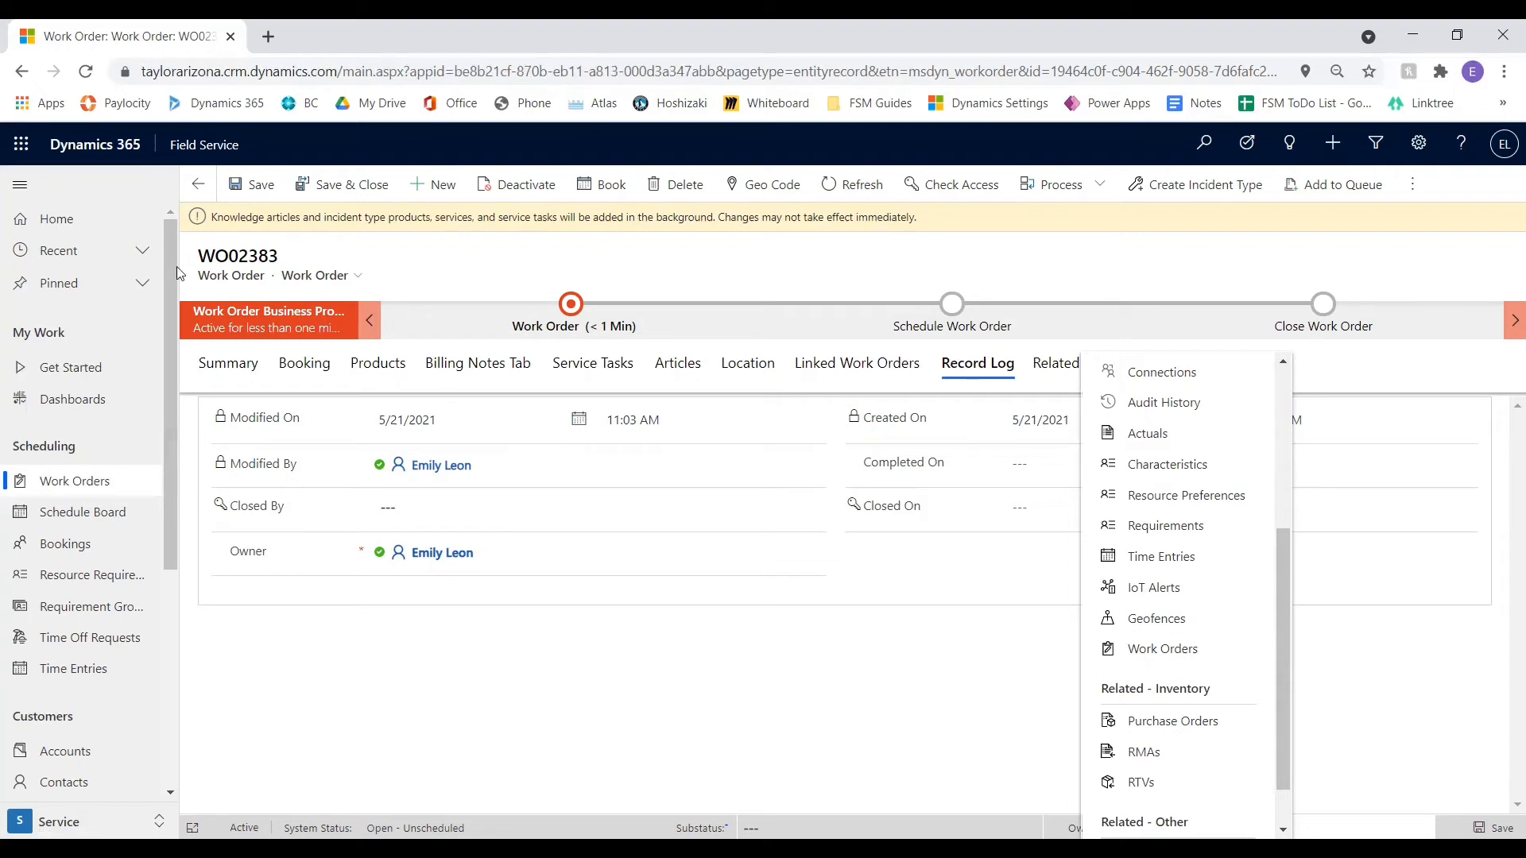
Save the work order and open the Schedule Board to examine the technicians' bookings and routes on its map
click(249, 187)
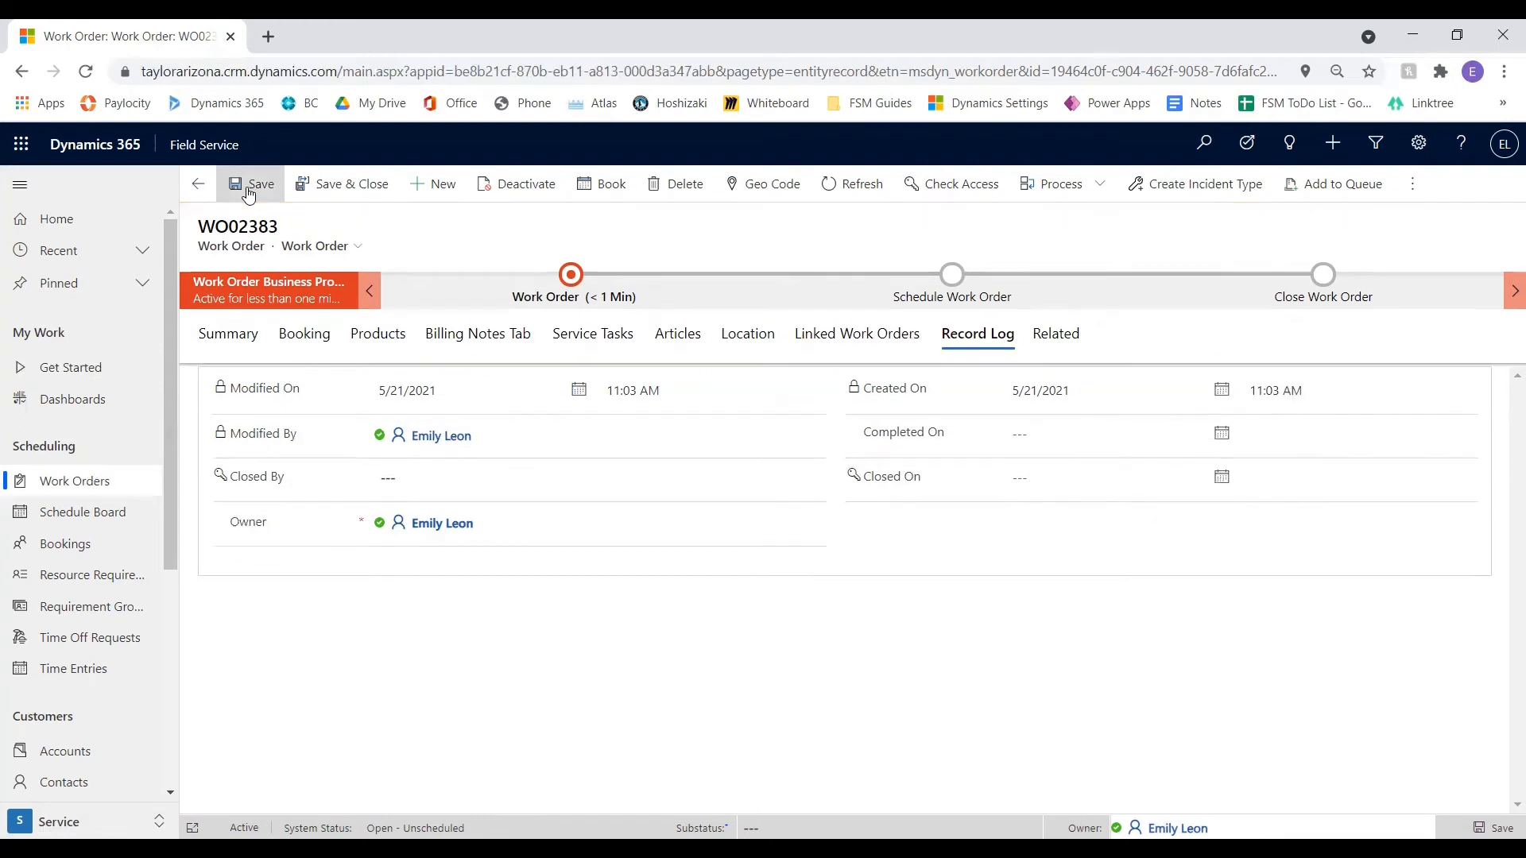
click(121, 521)
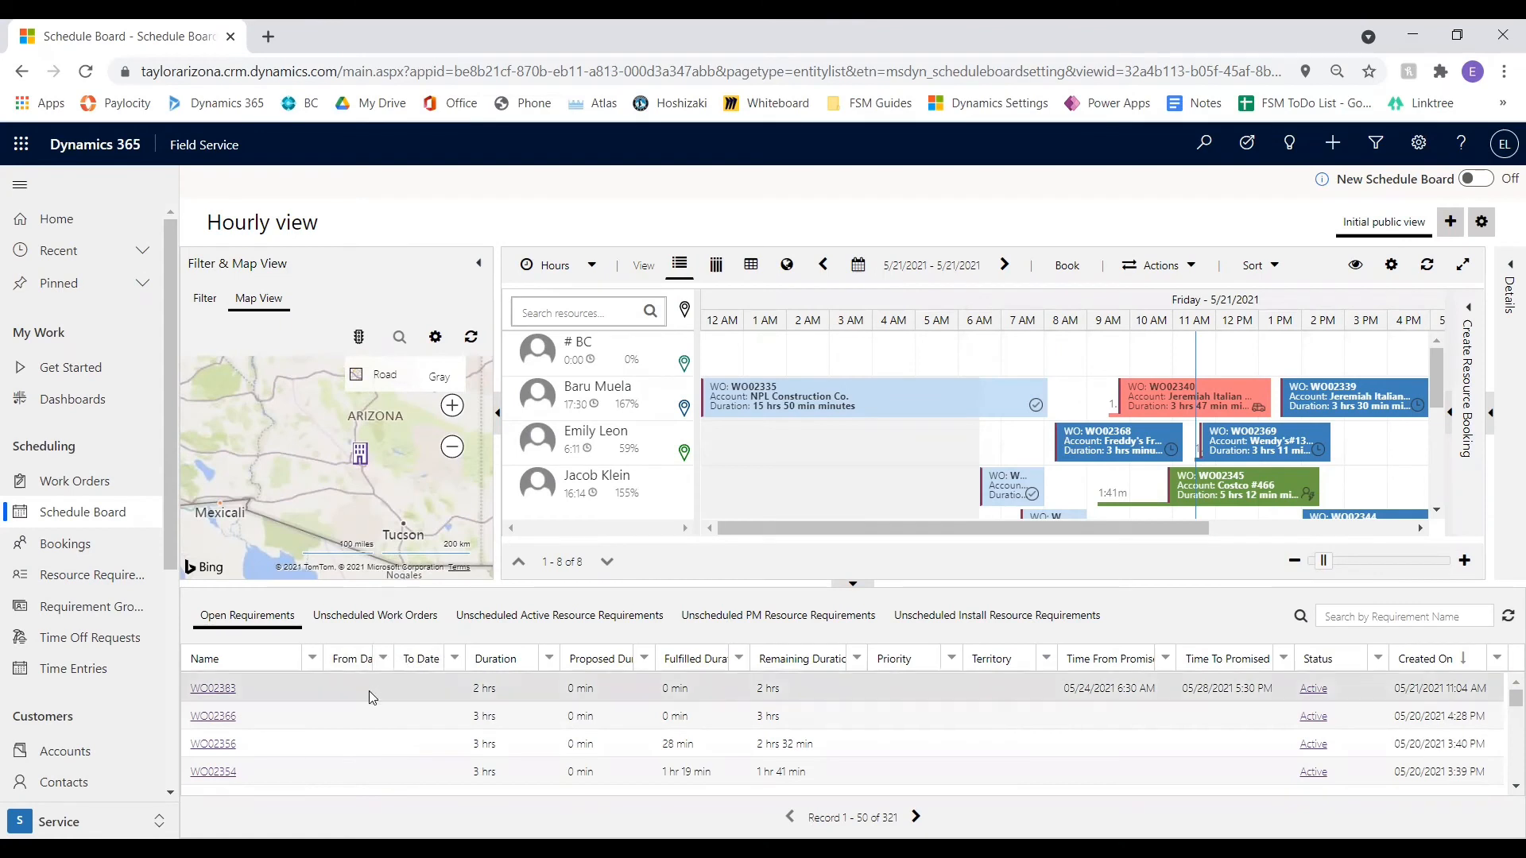
scroll(330, 483, up, 2)
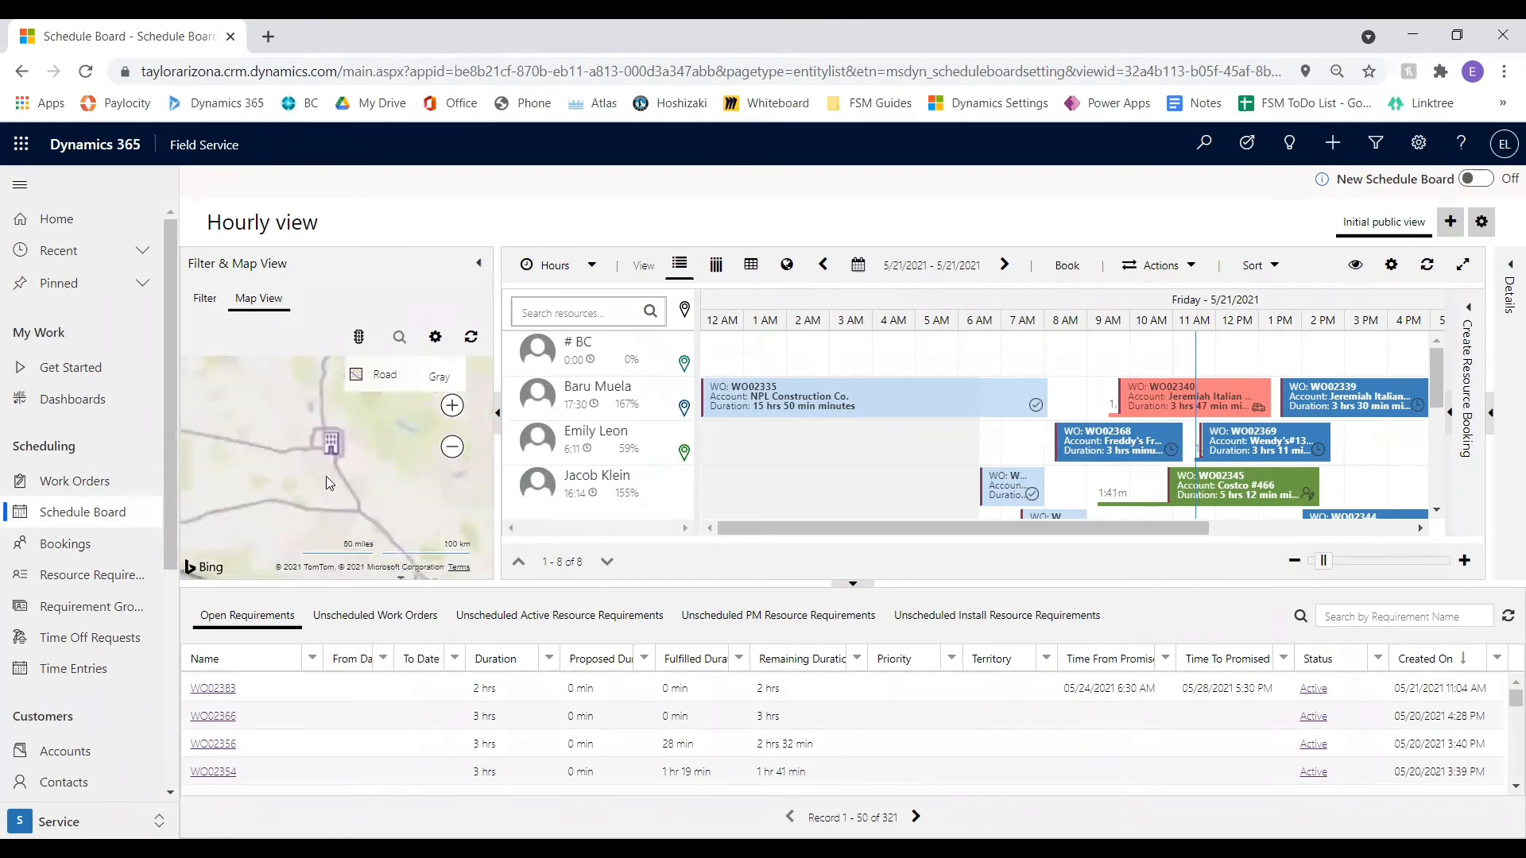
scroll(329, 483, up, 3)
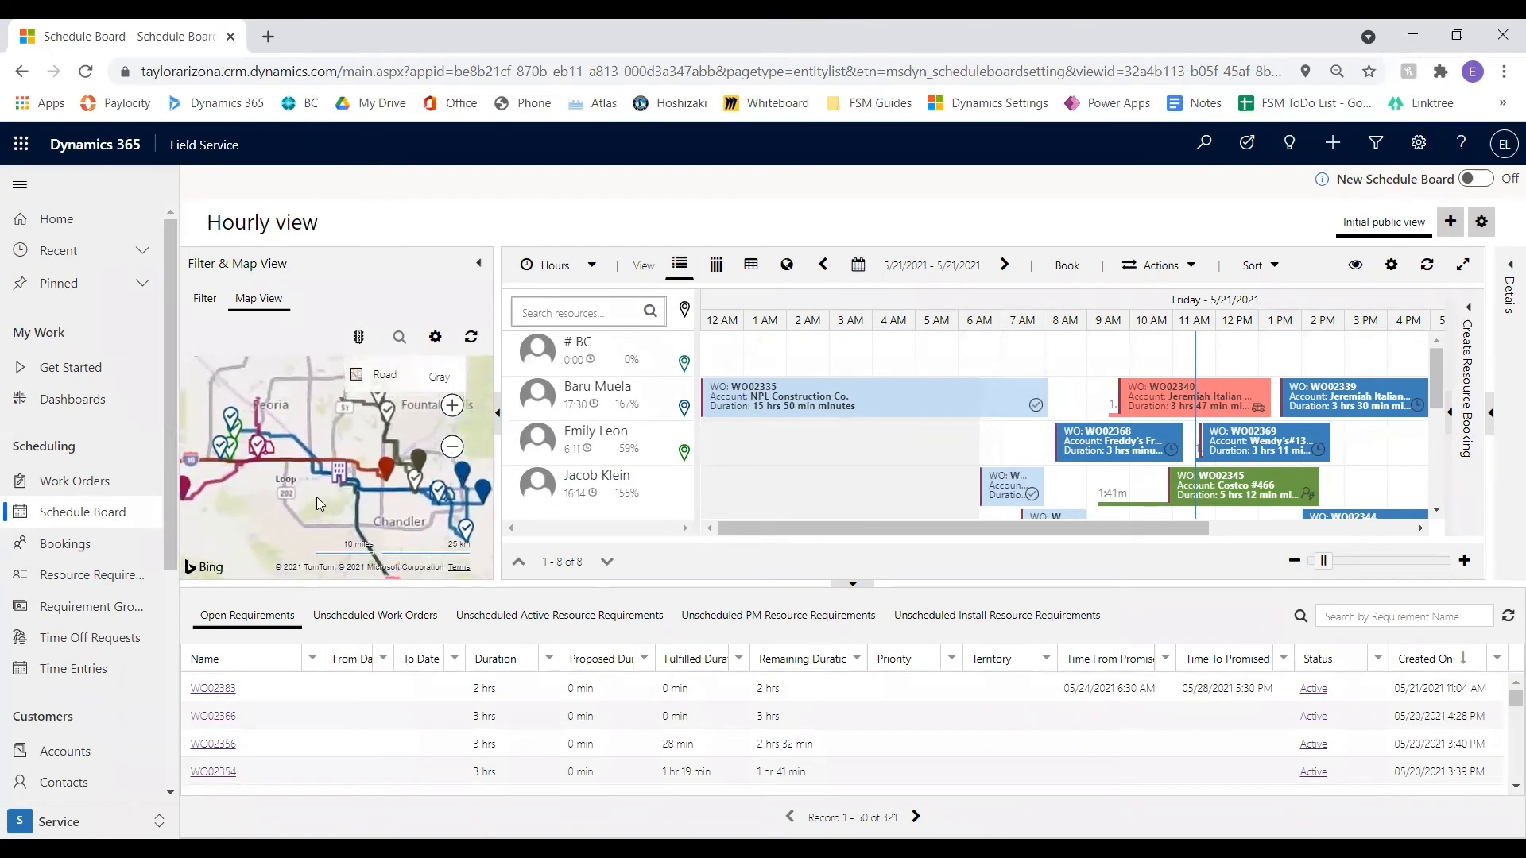
mouse_move(316, 498)
mouse_down()
mouse_move(387, 521)
mouse_move(316, 517)
mouse_up()
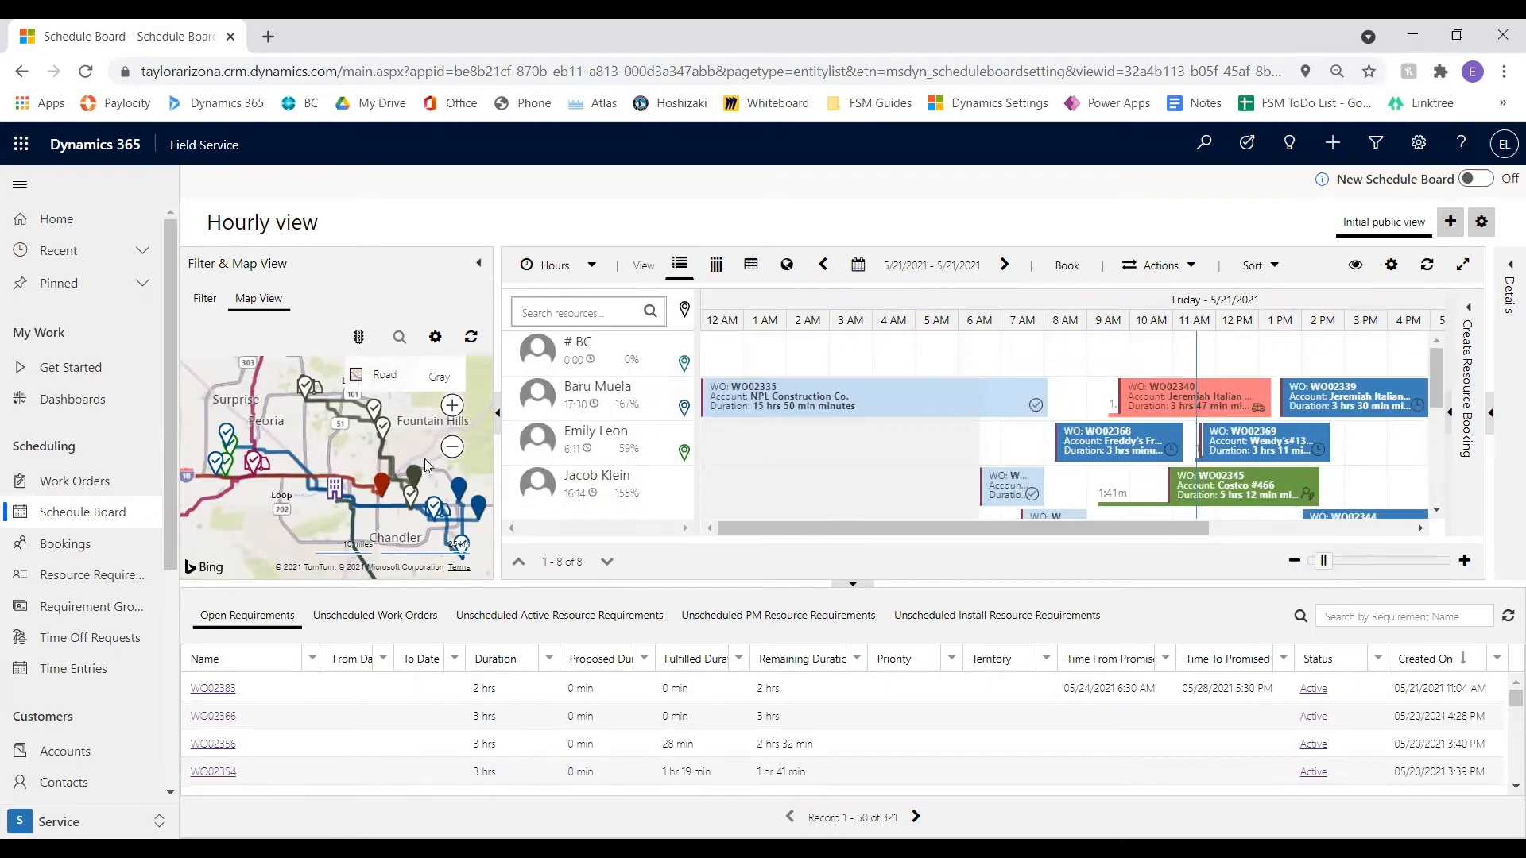
drag(405, 548, 358, 501)
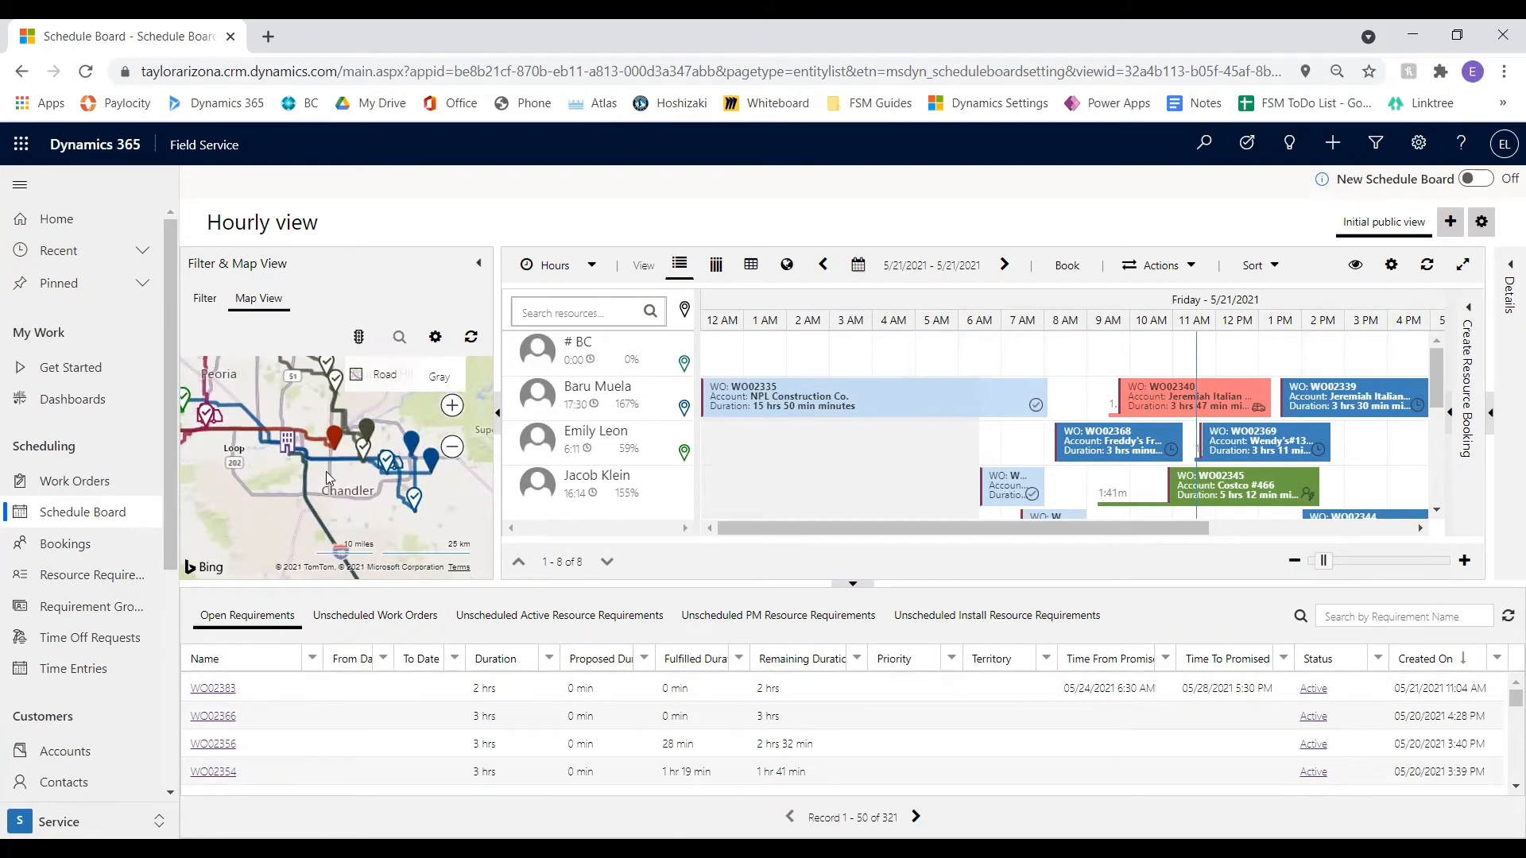
Select the new work order's open requirement and show requirement pins on the map by turning off Hide Requirements
click(311, 688)
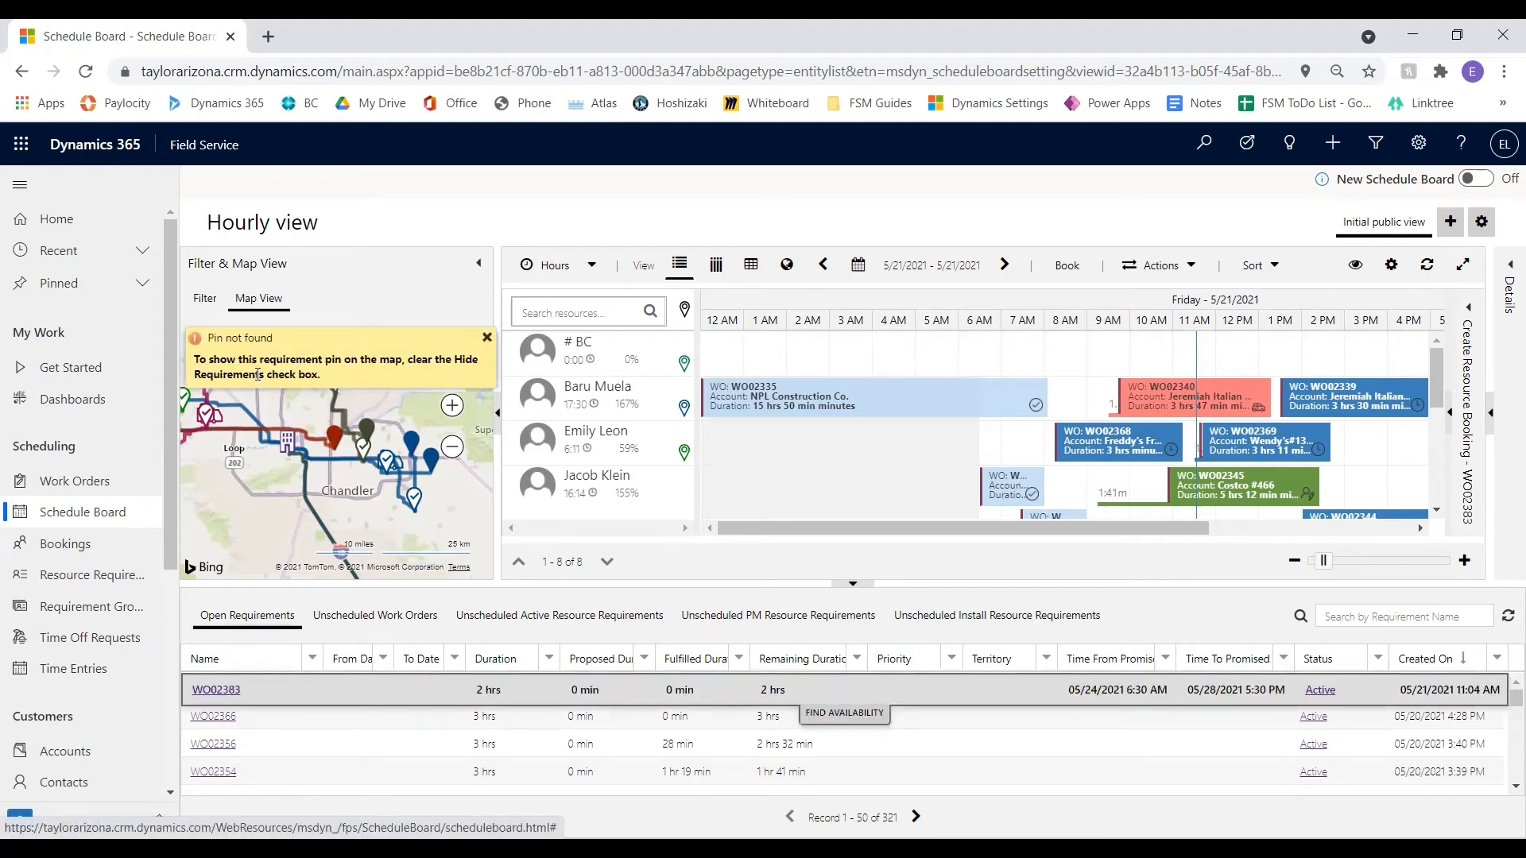
click(486, 338)
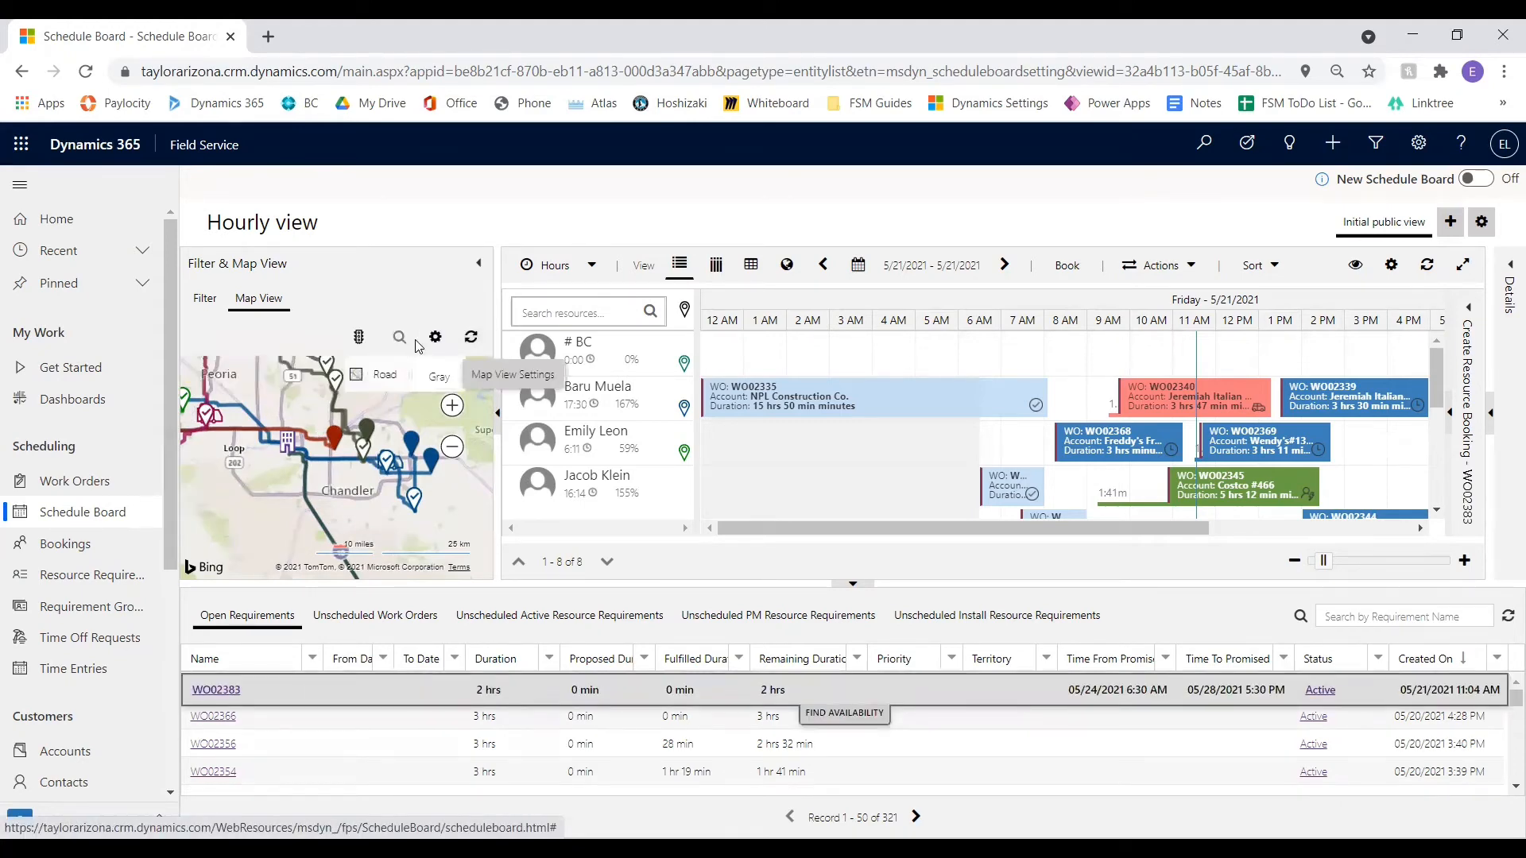
click(435, 338)
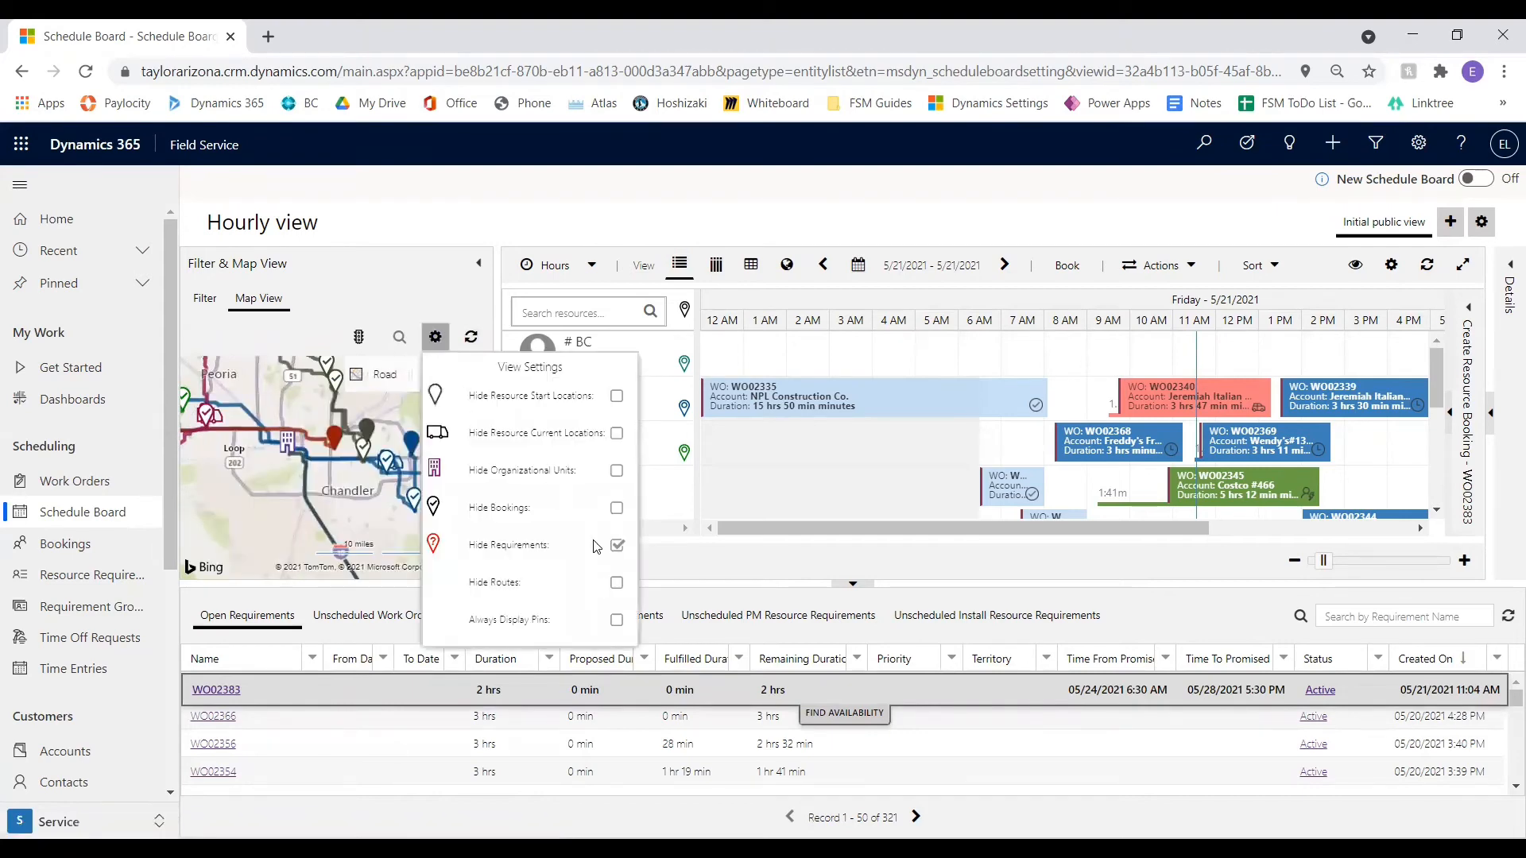
click(615, 547)
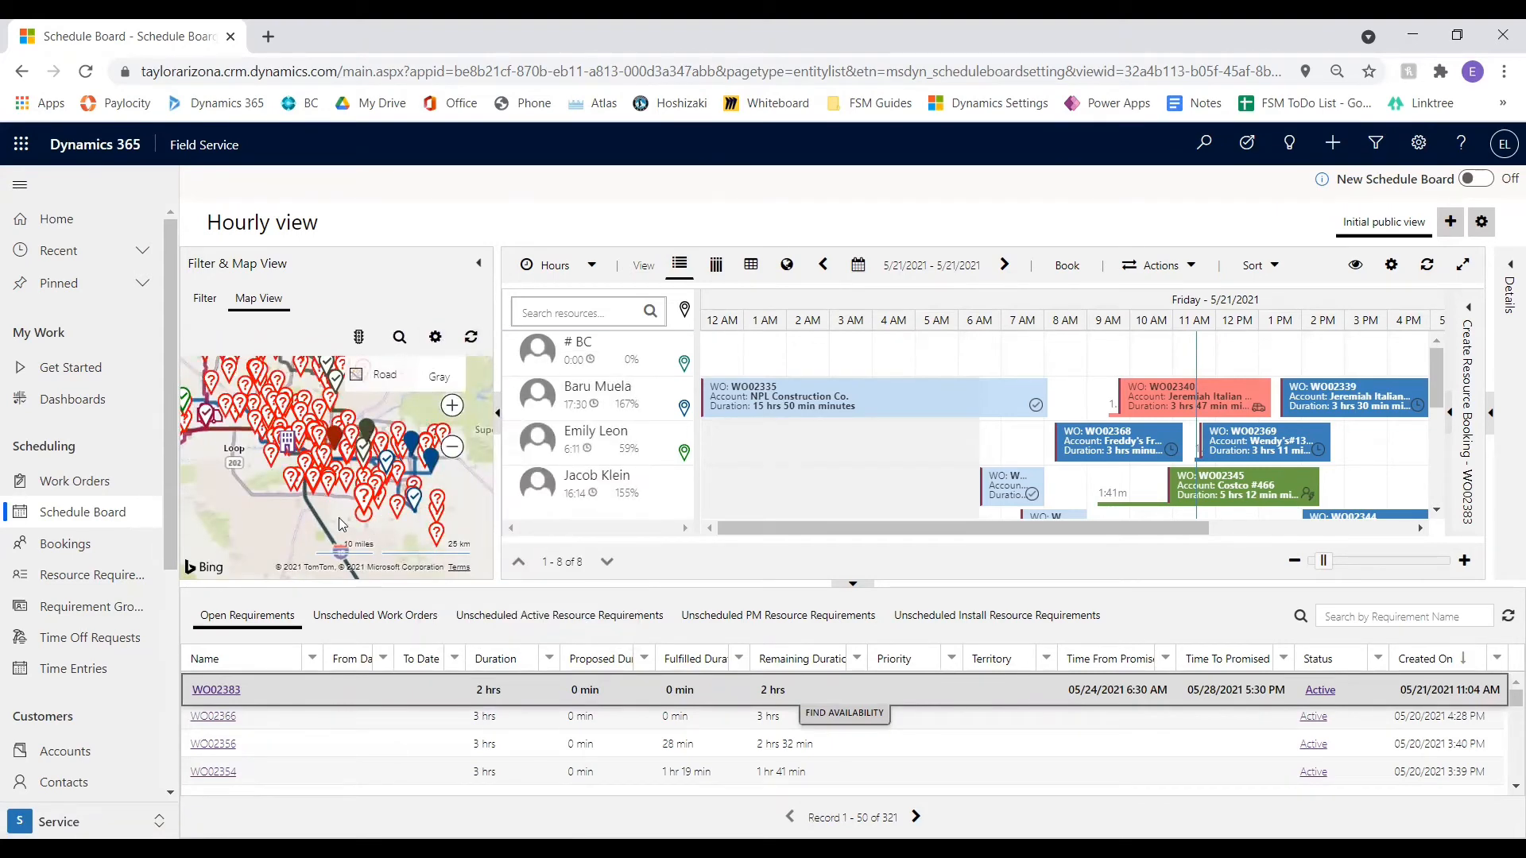
click(429, 398)
Reselect the new work order's open requirement to locate its pin on the map
click(348, 689)
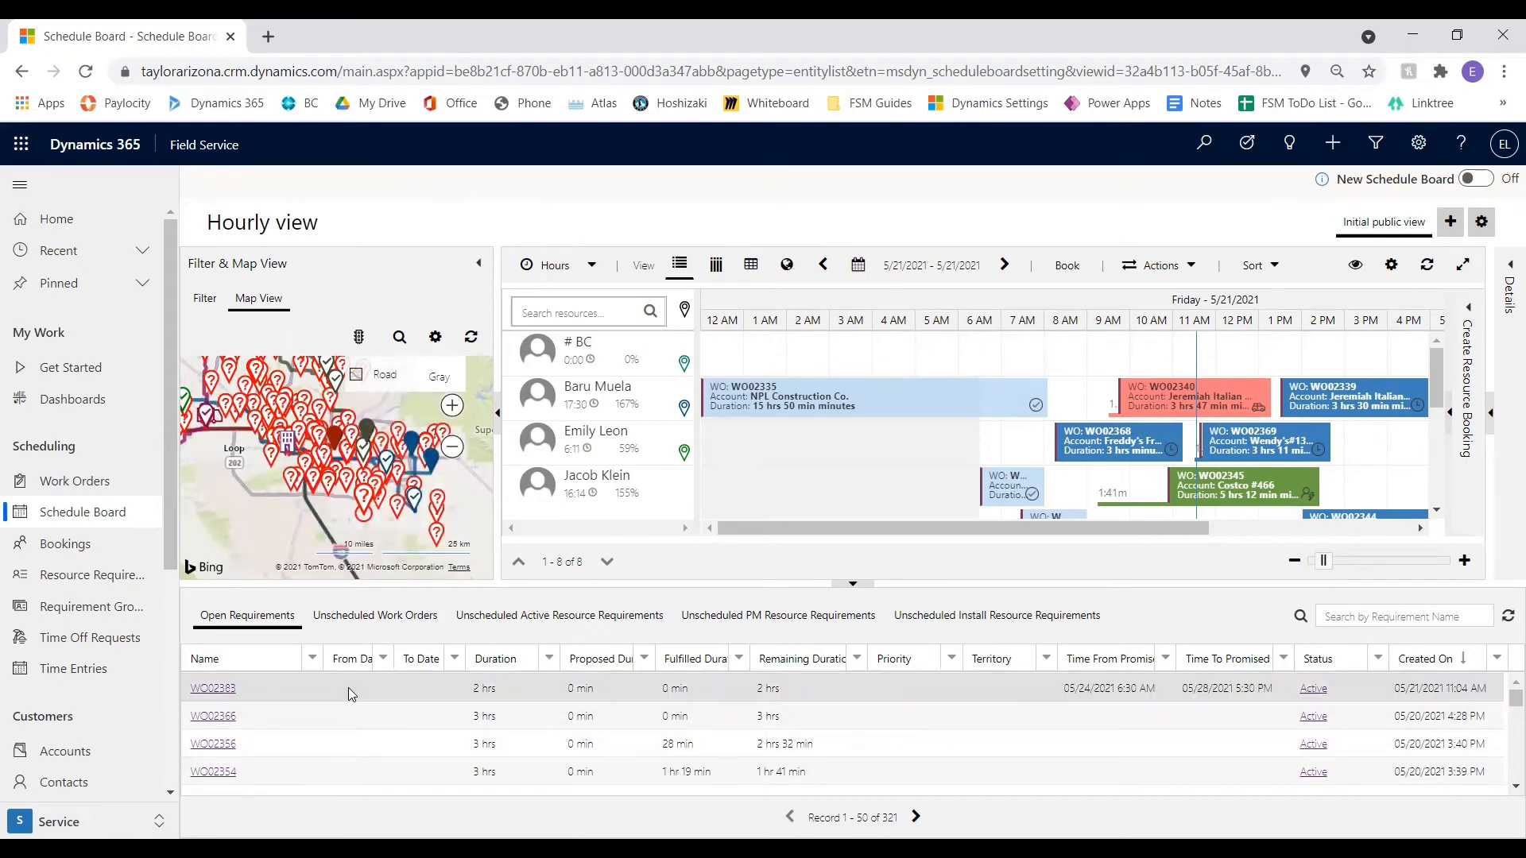
click(255, 690)
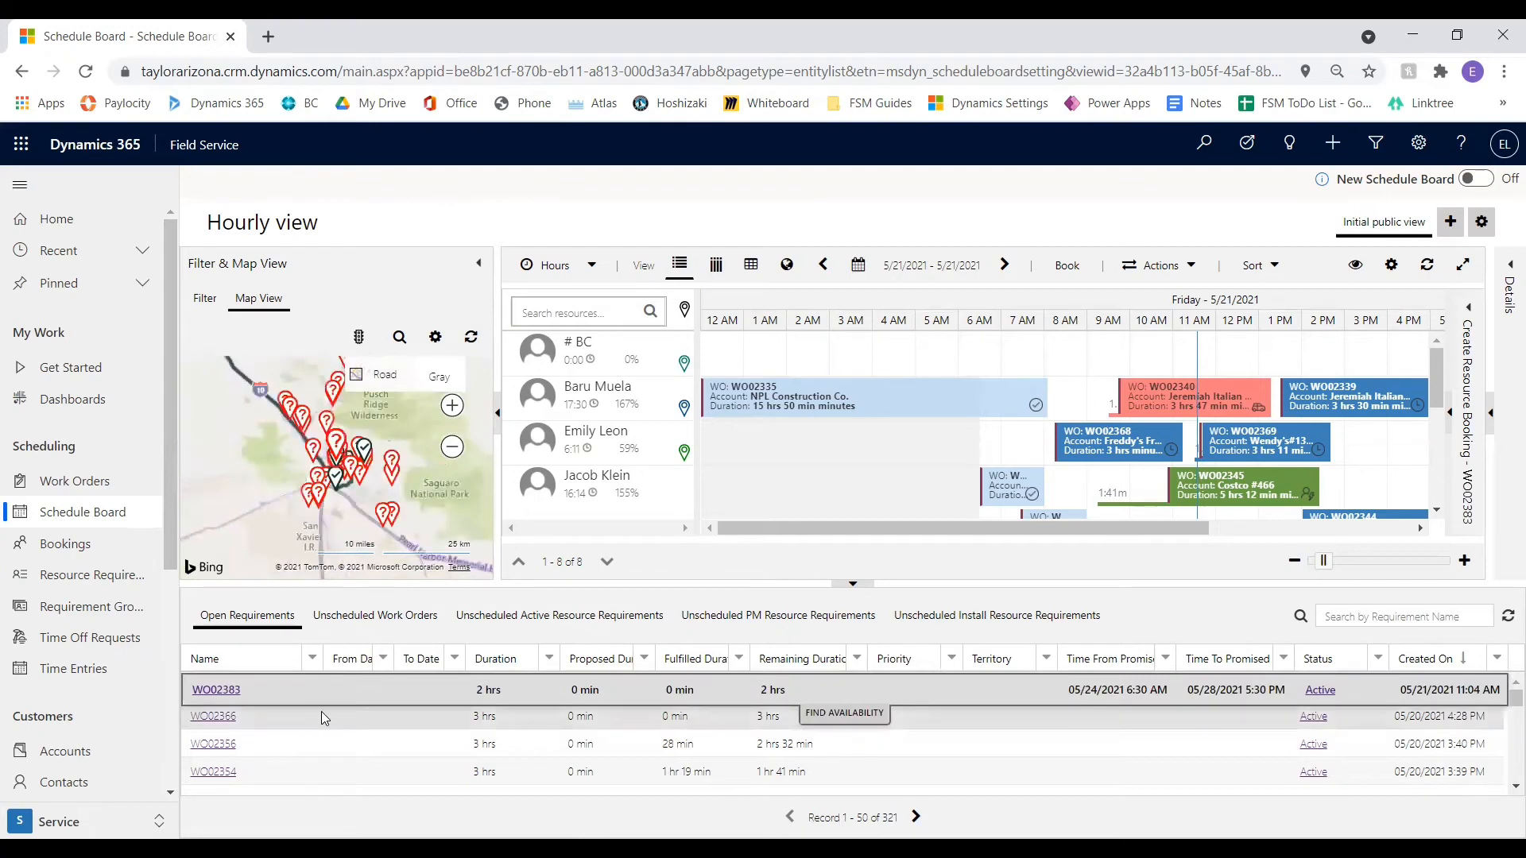
scroll(328, 475, up, 5)
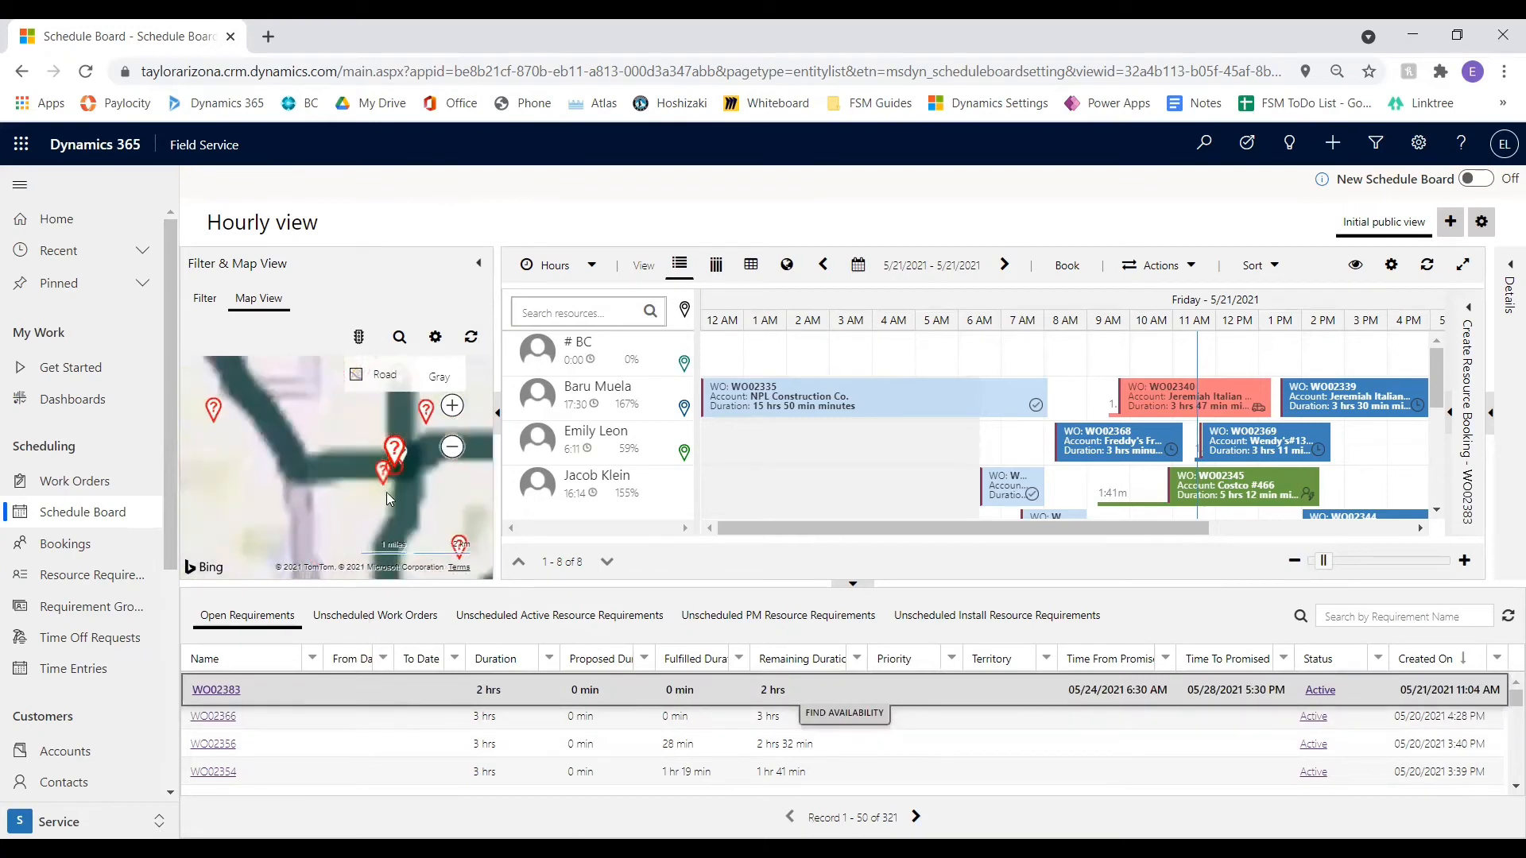
Check which technician's location is nearest the new requirement's pin and preview a 3:15 PM slot in that technician's row
drag(416, 464, 373, 460)
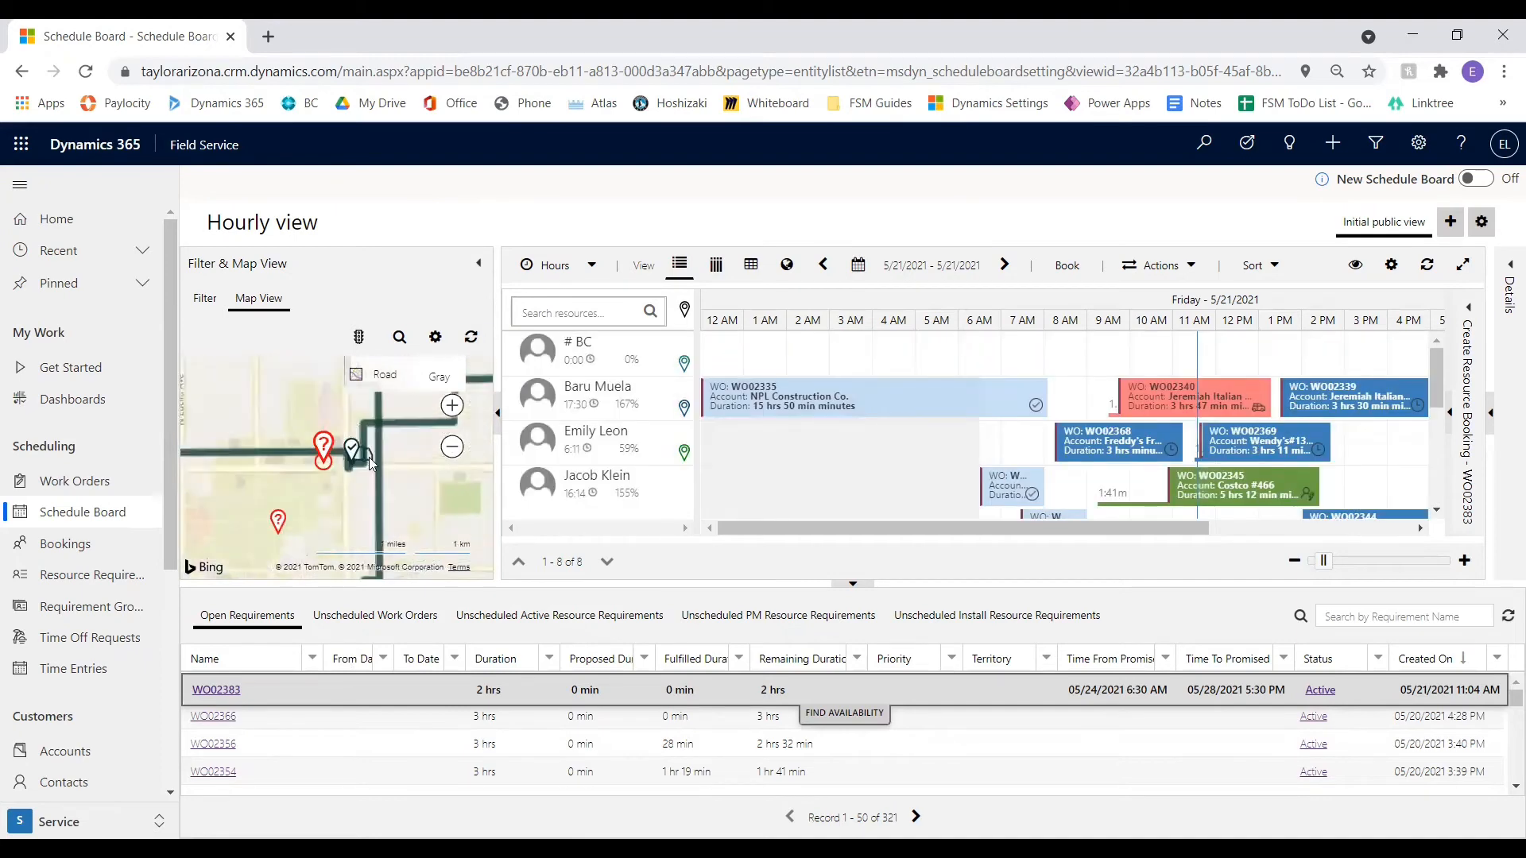
scroll(368, 460, up, 3)
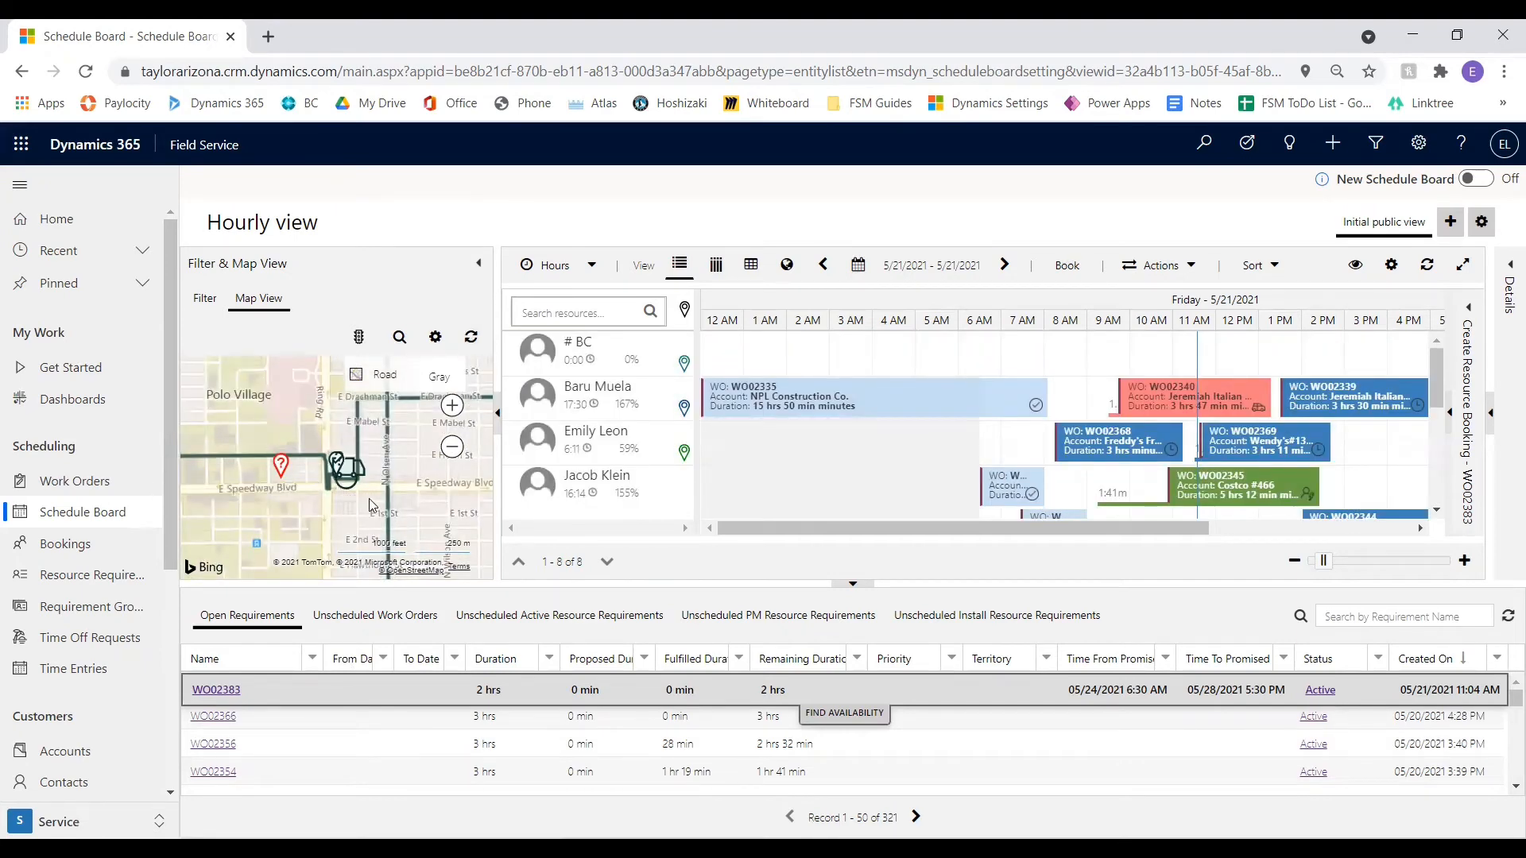
scroll(655, 469, down, 4)
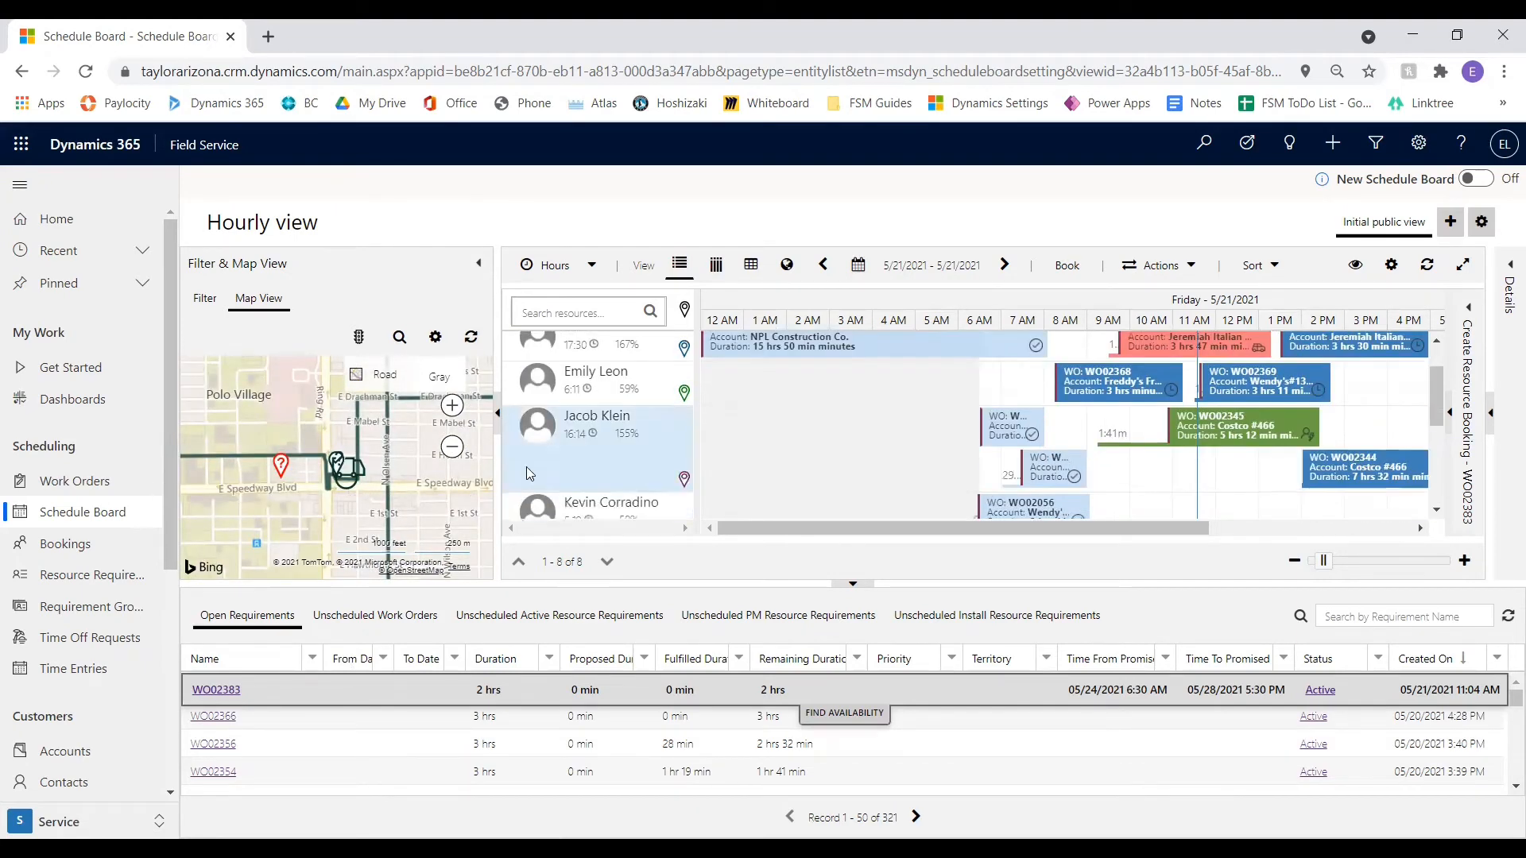
click(344, 477)
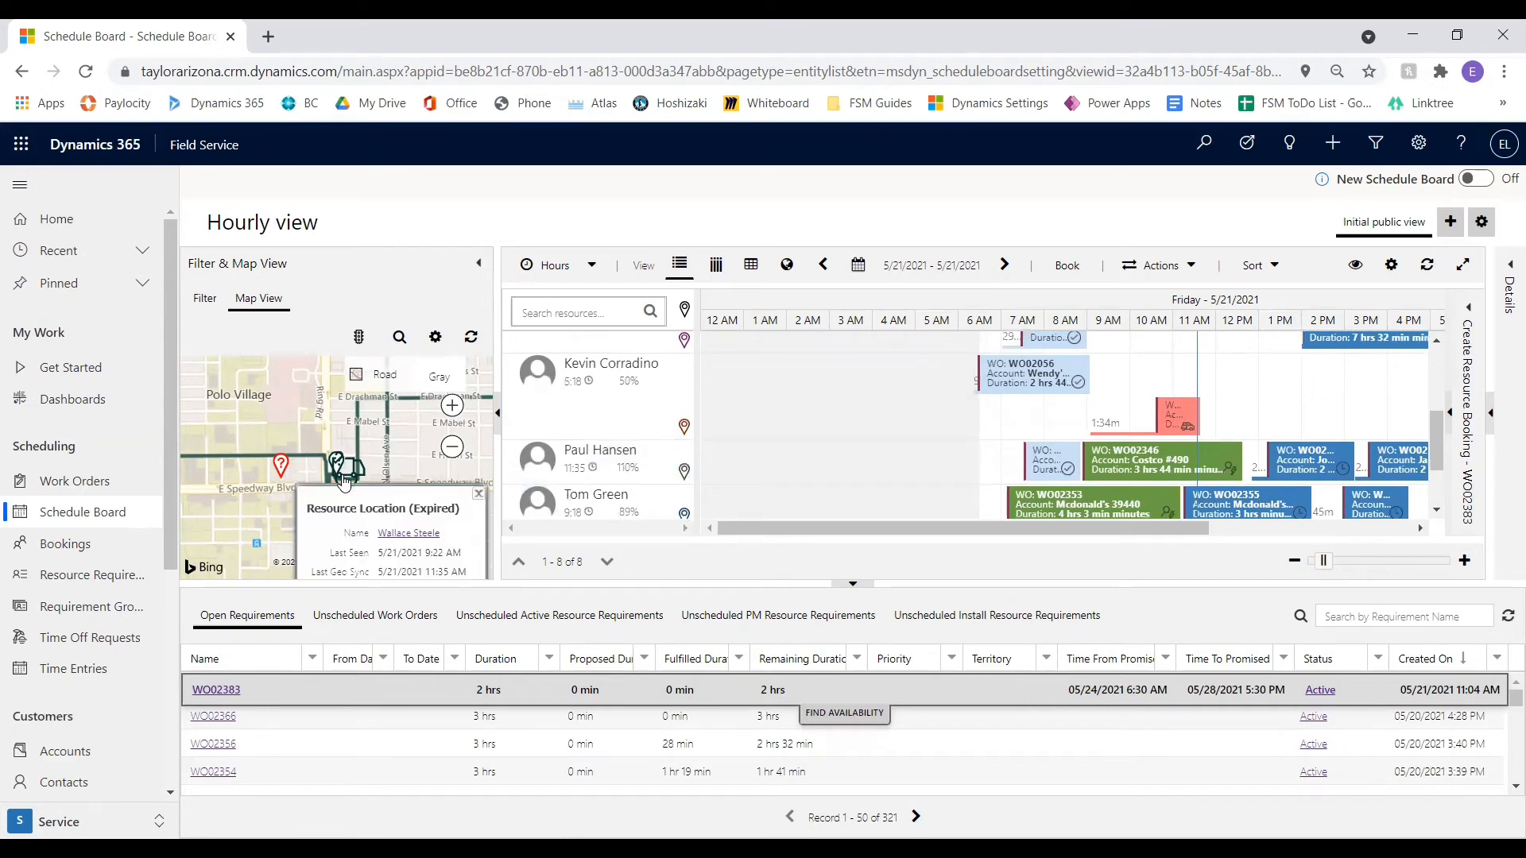
scroll(628, 425, down, 2)
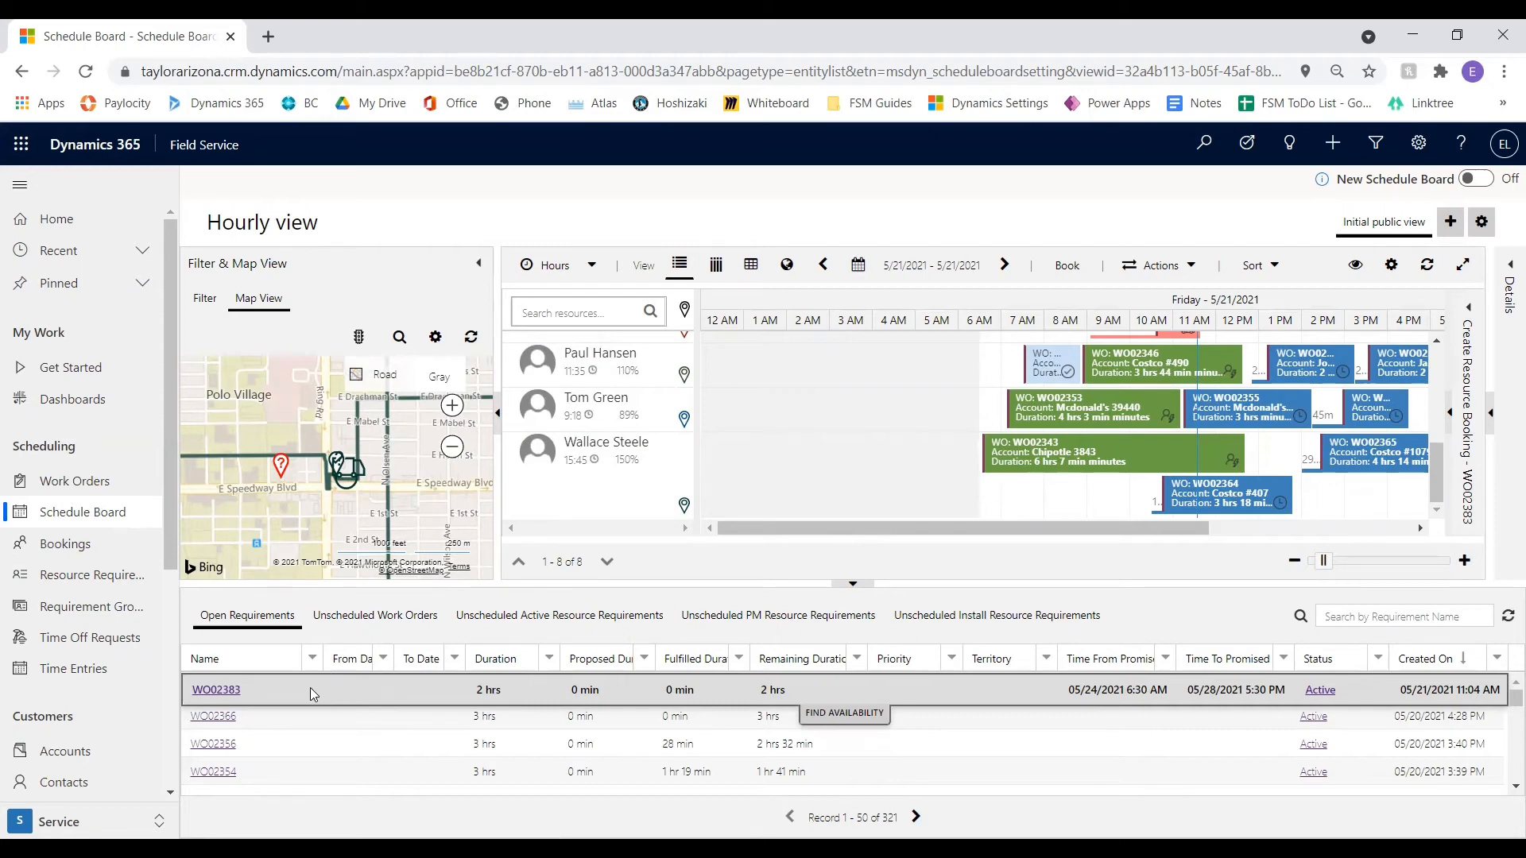
drag(310, 688, 1360, 494)
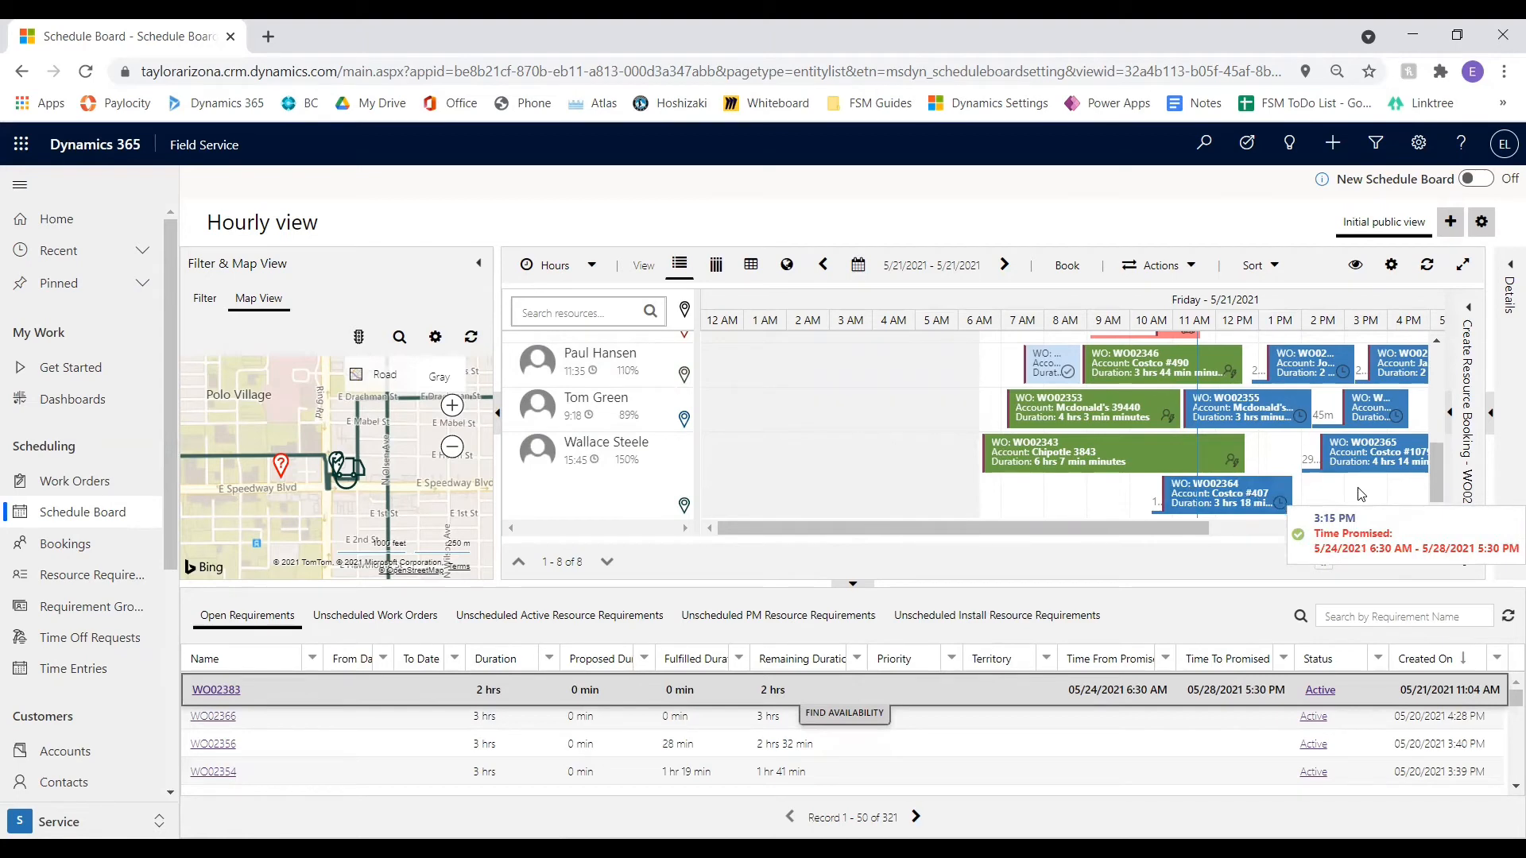
drag(1360, 495, 880, 638)
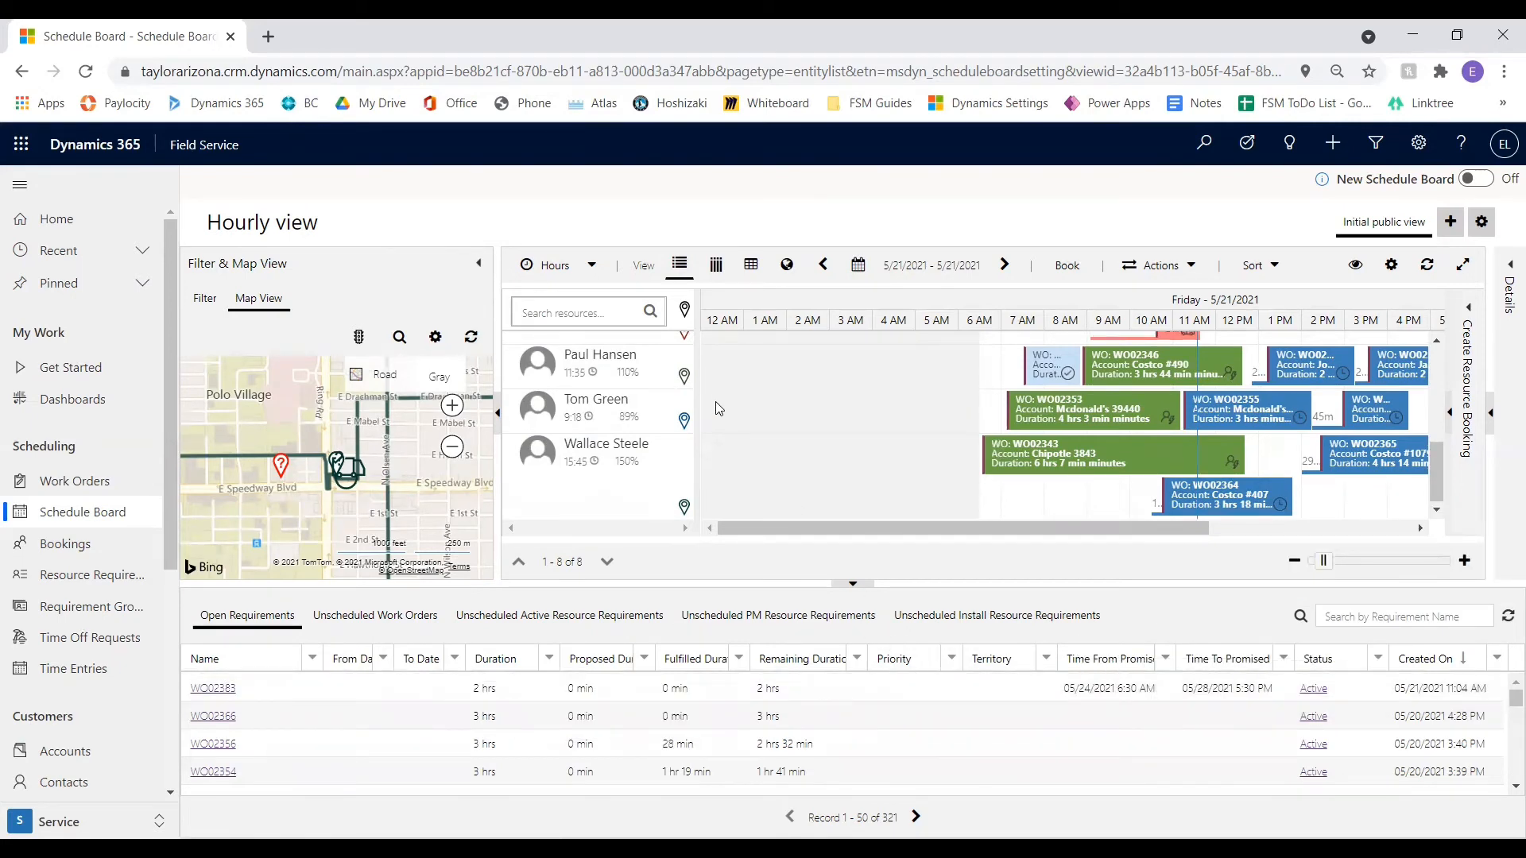
Book the new work order's open requirement on the # BC row for 5/21/2021 at about 9 AM
scroll(826, 465, up, 3)
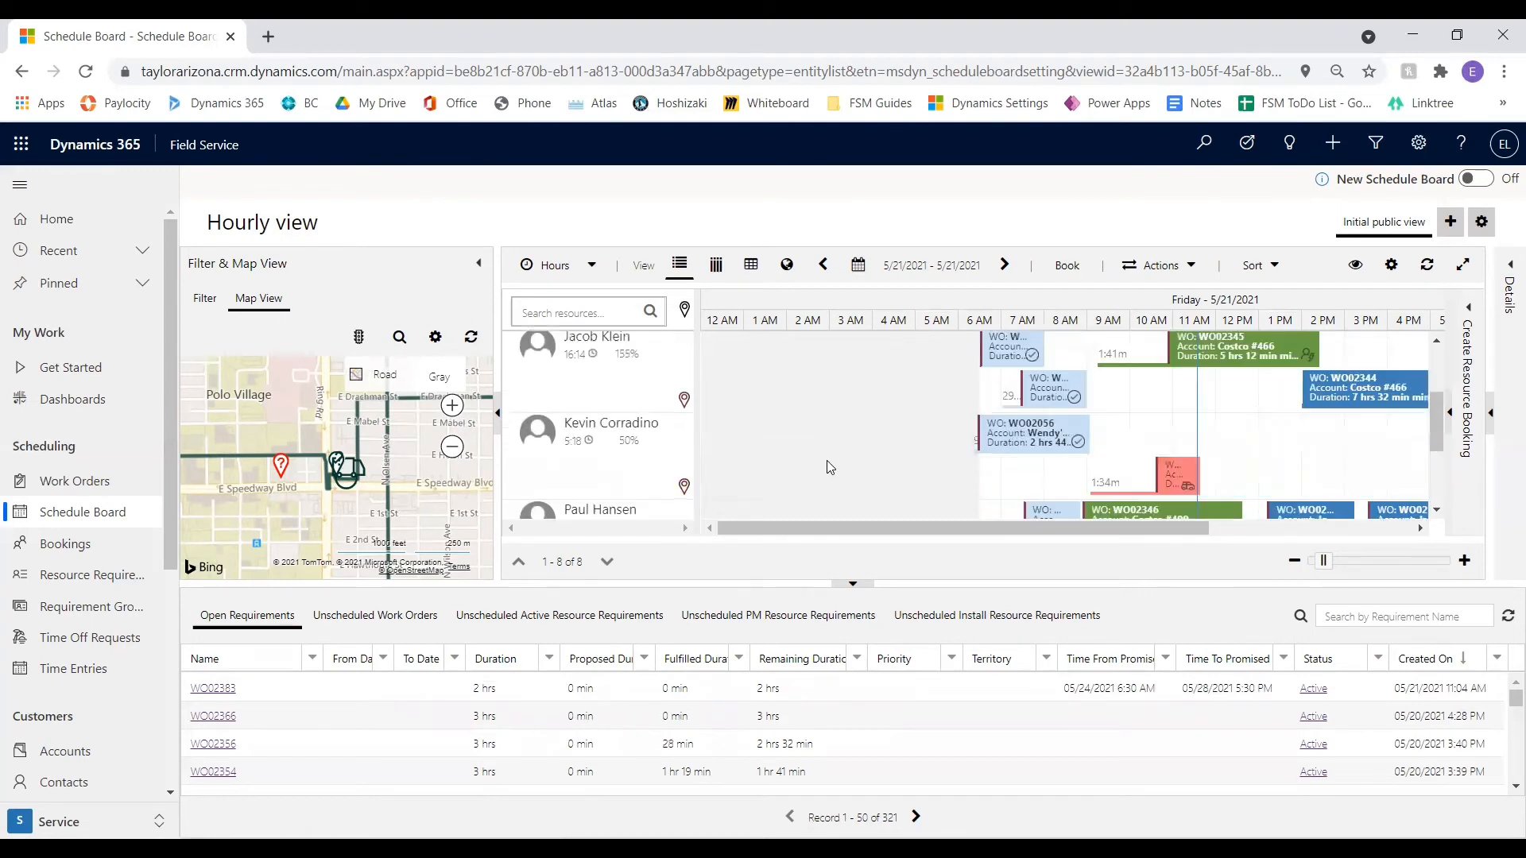
drag(947, 528, 1040, 526)
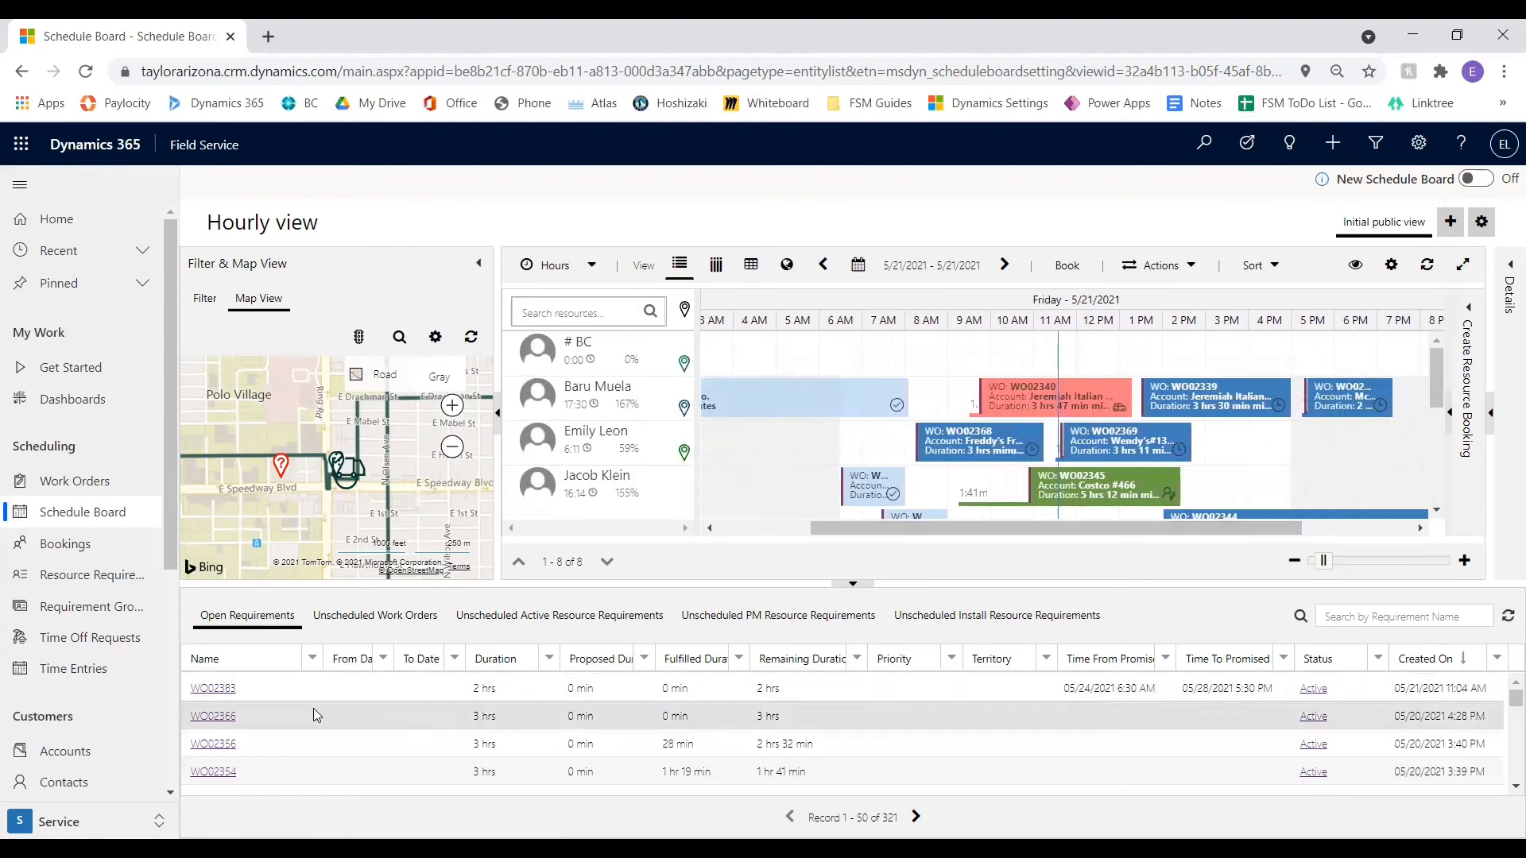
drag(379, 690, 806, 355)
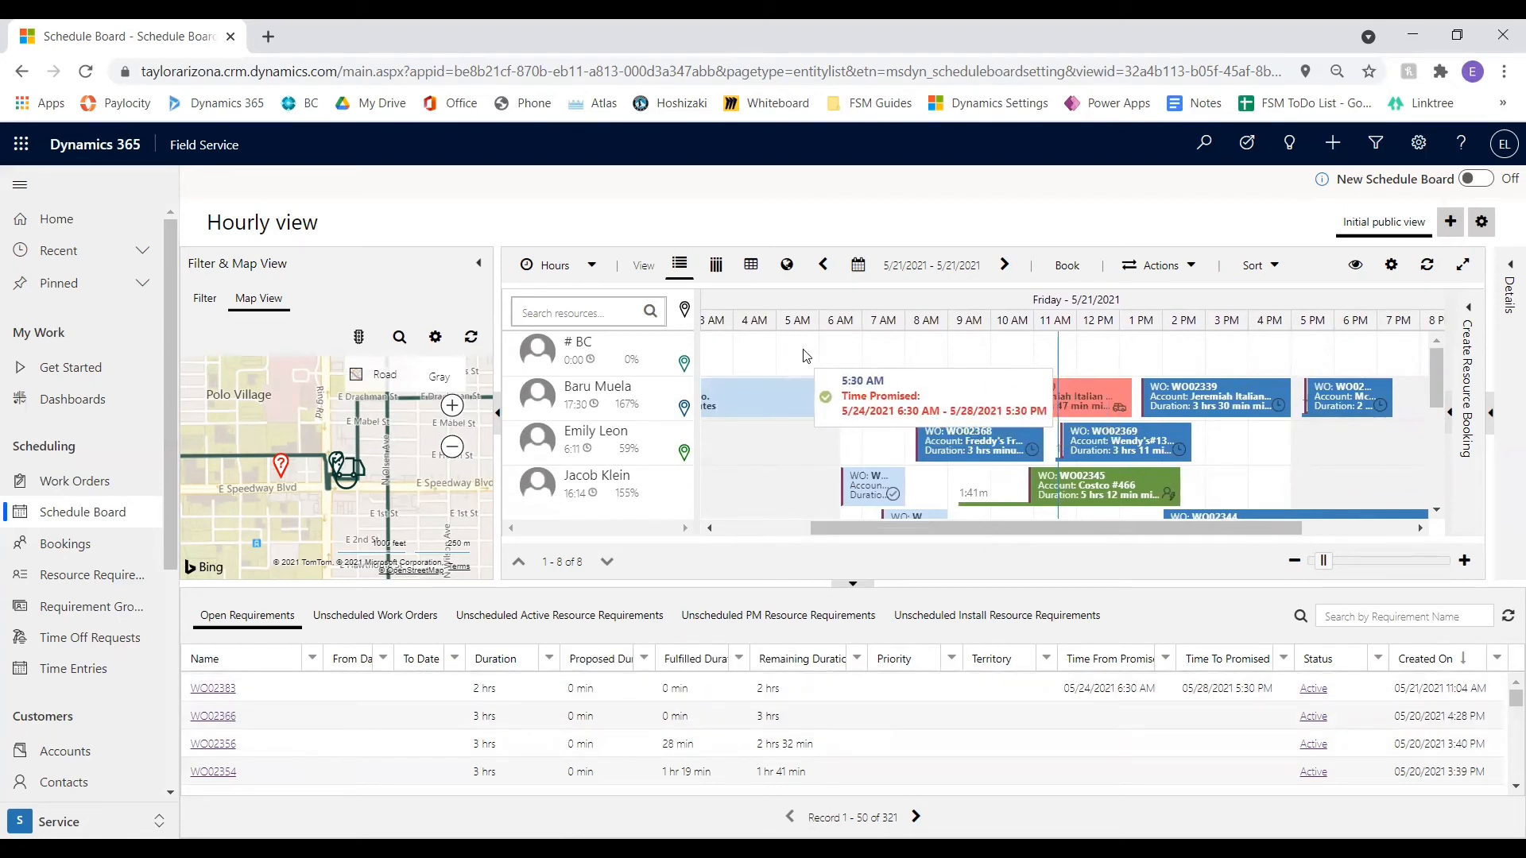
drag(806, 355, 804, 352)
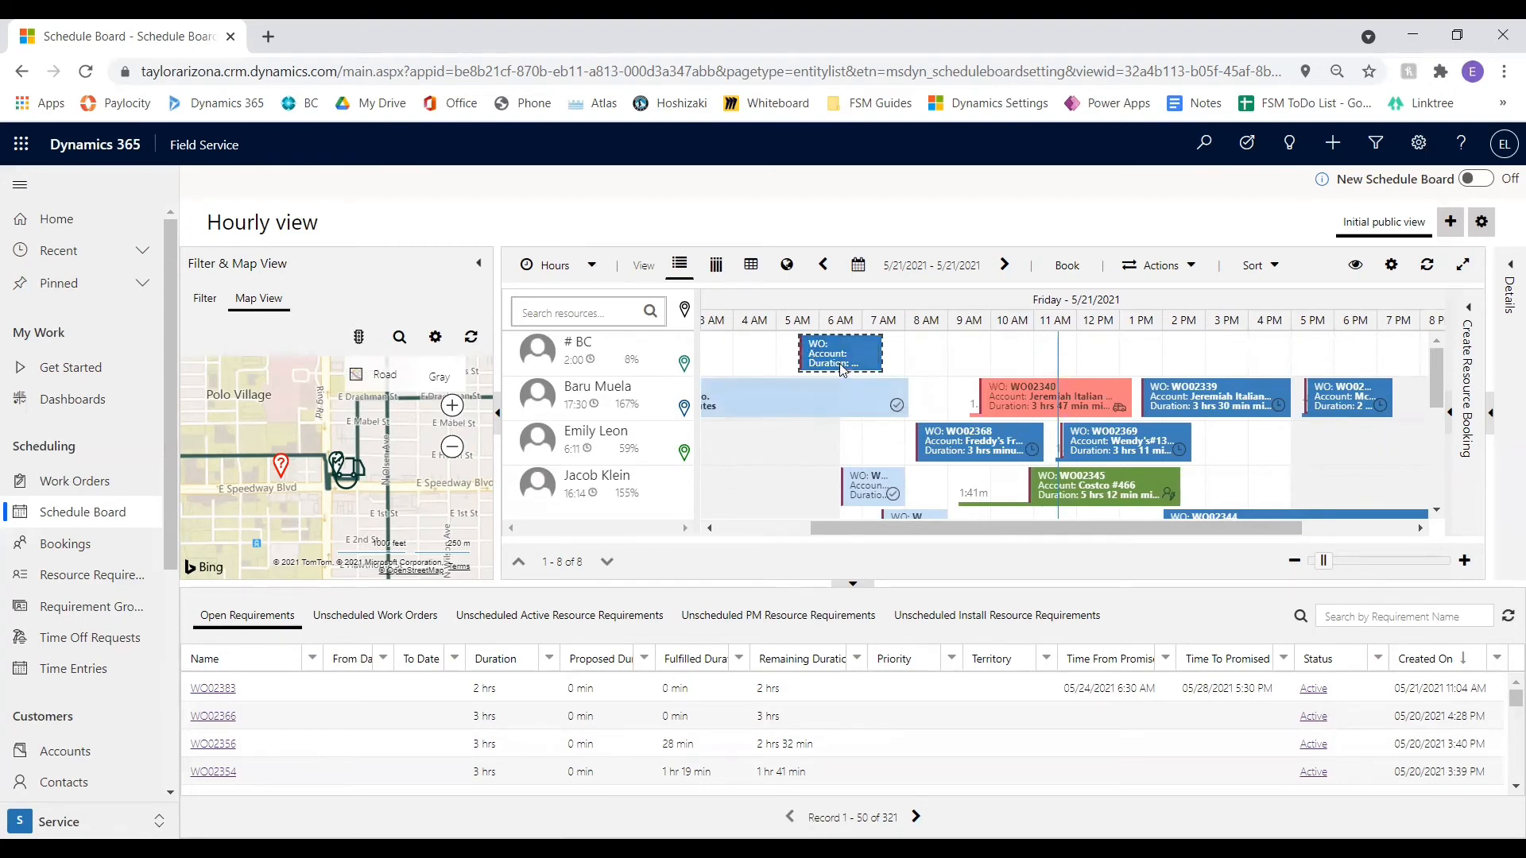
drag(843, 371, 1000, 355)
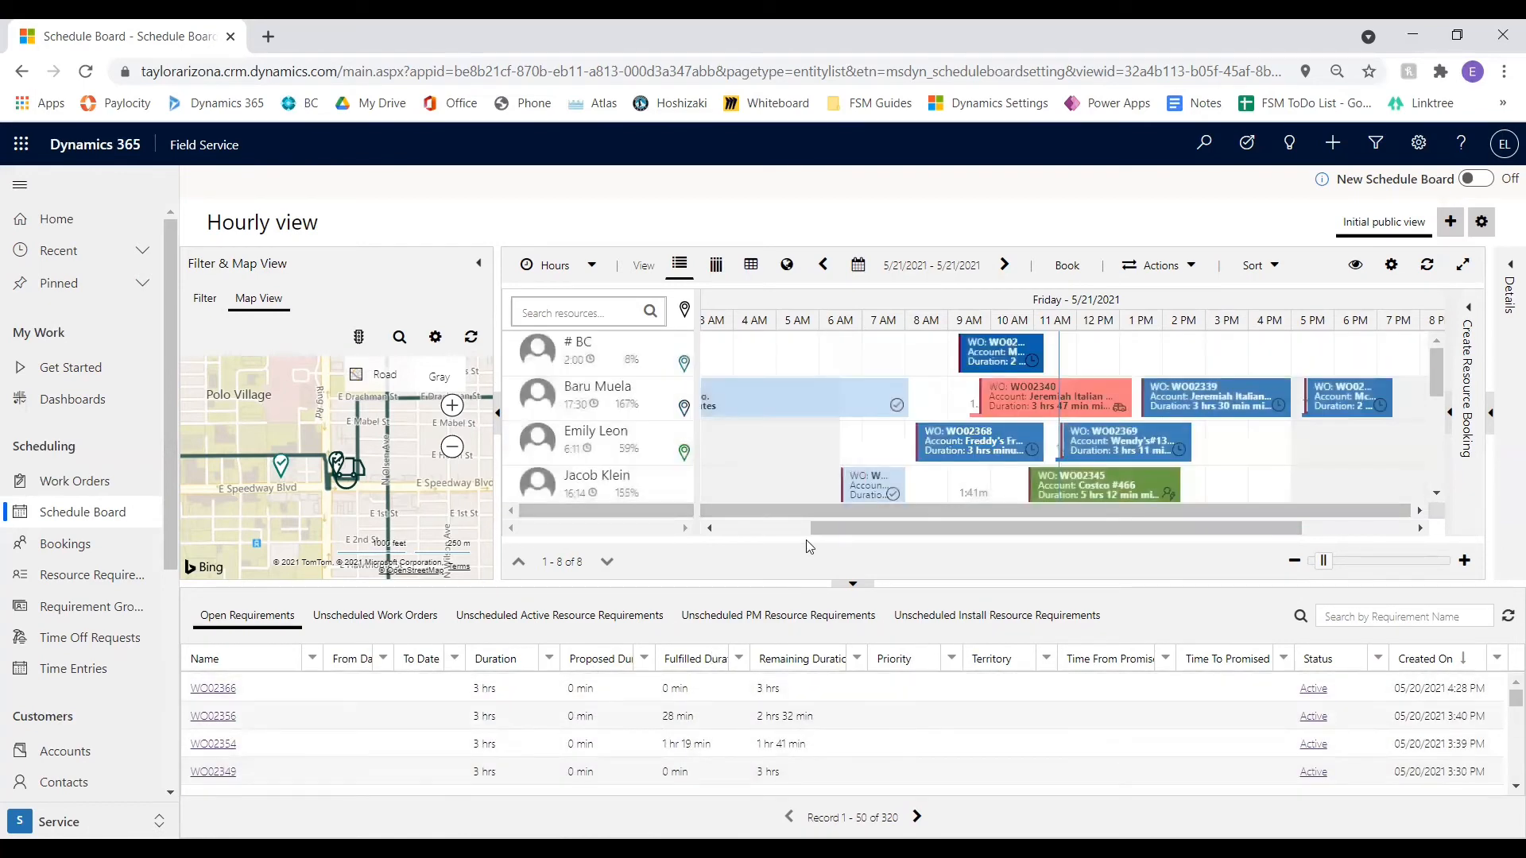
Remove the new work order's booking from the # BC row
right_click(992, 353)
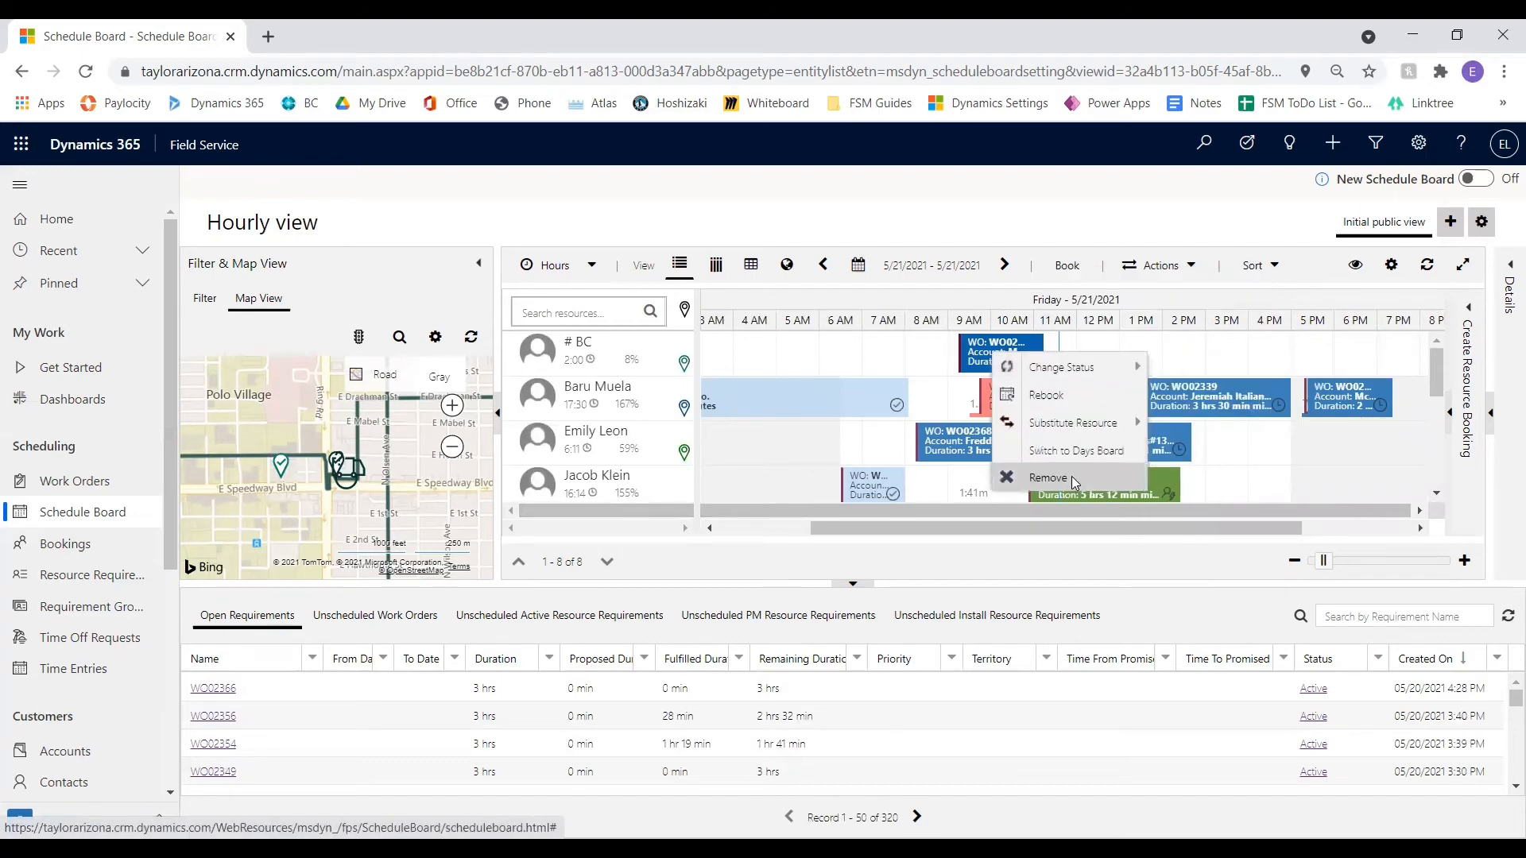
click(1072, 475)
click(790, 592)
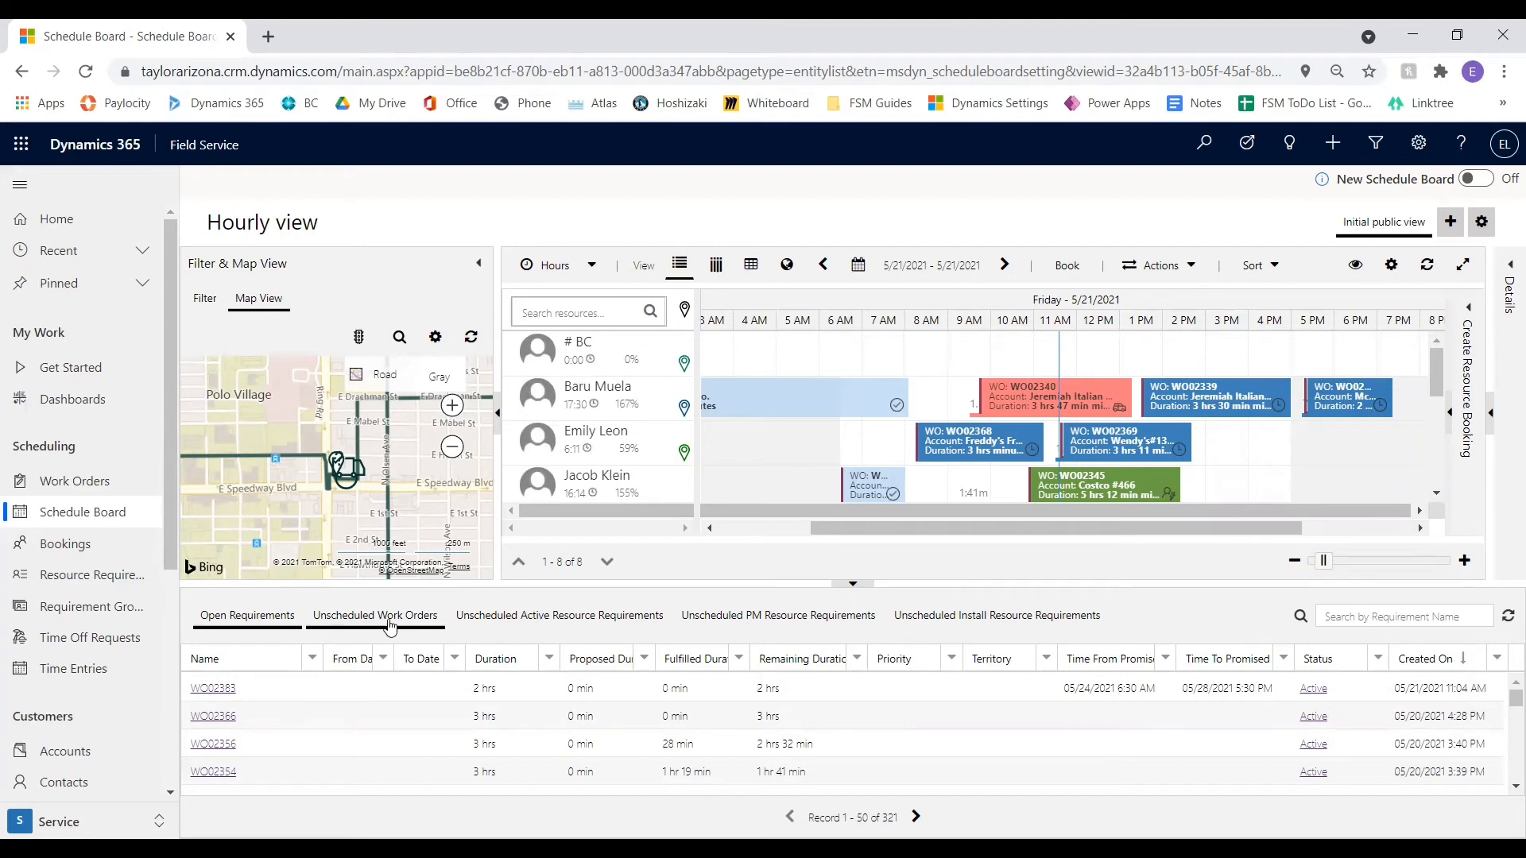
Look through the unscheduled active, PM and install resource requirements lists
click(493, 621)
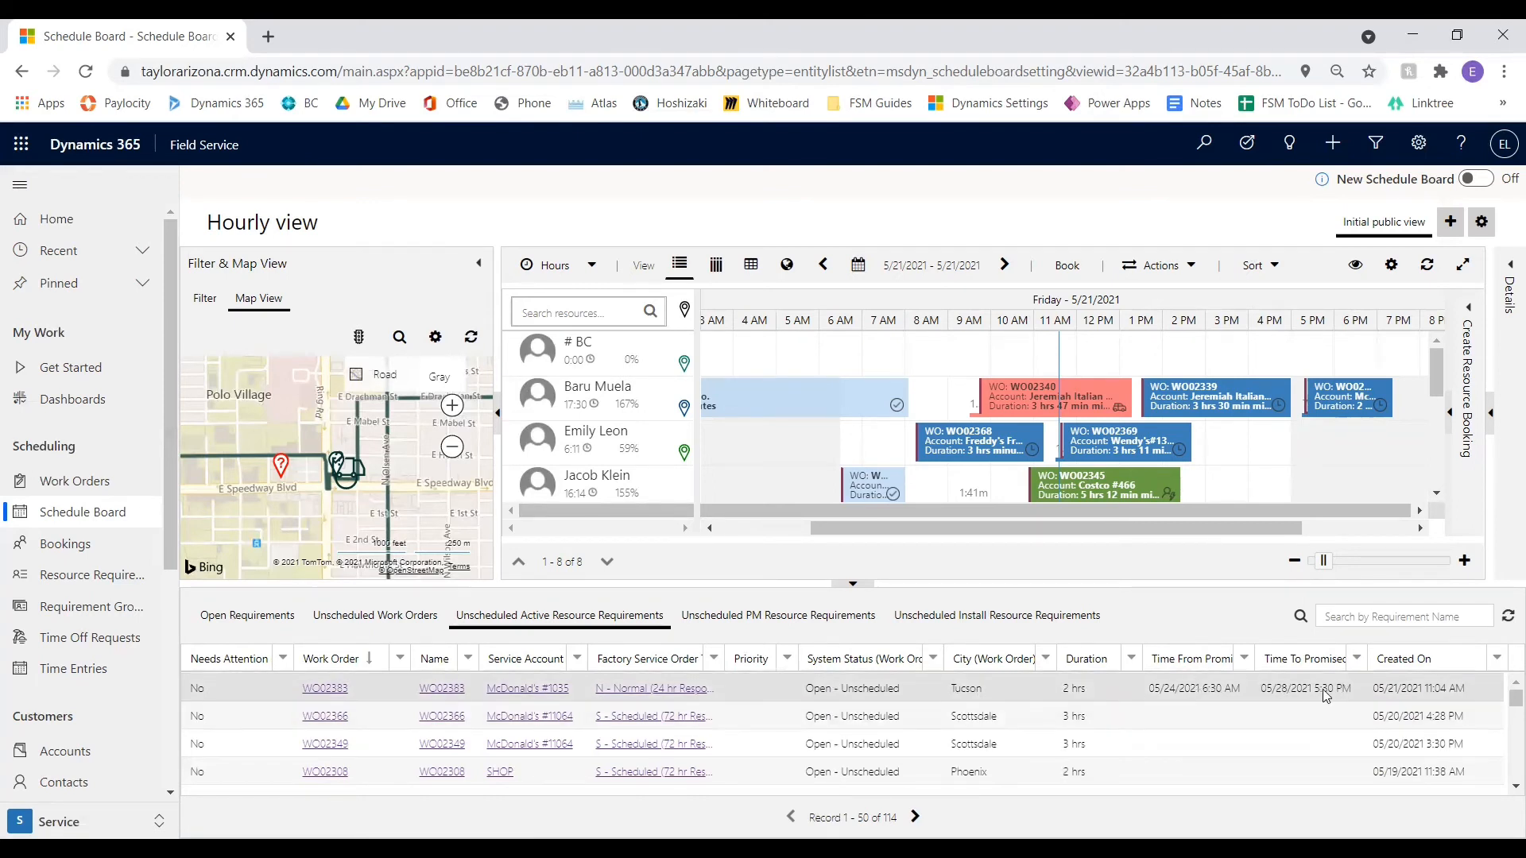
click(708, 618)
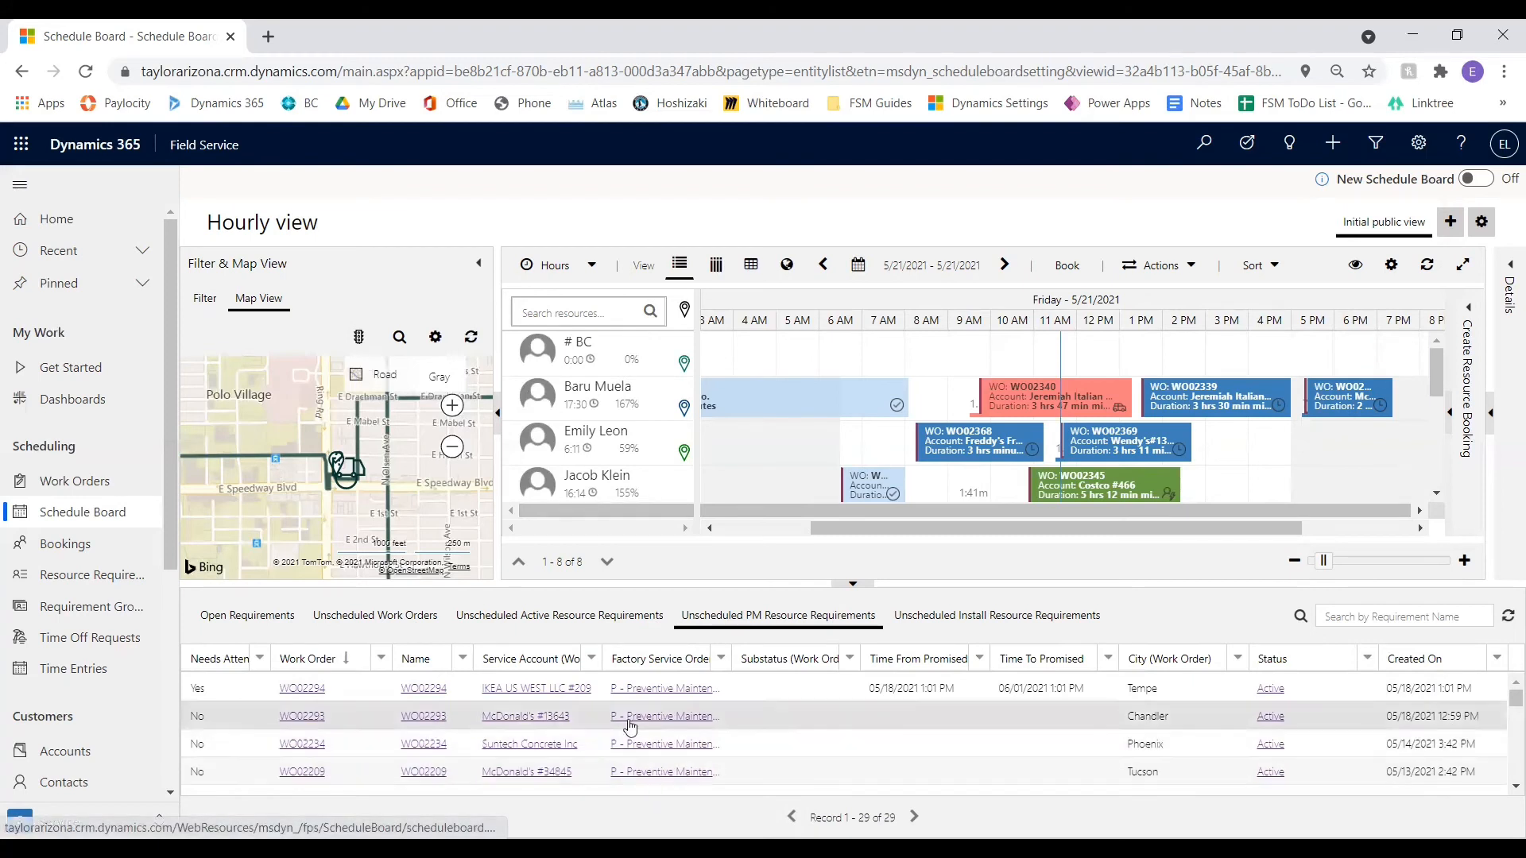
click(937, 625)
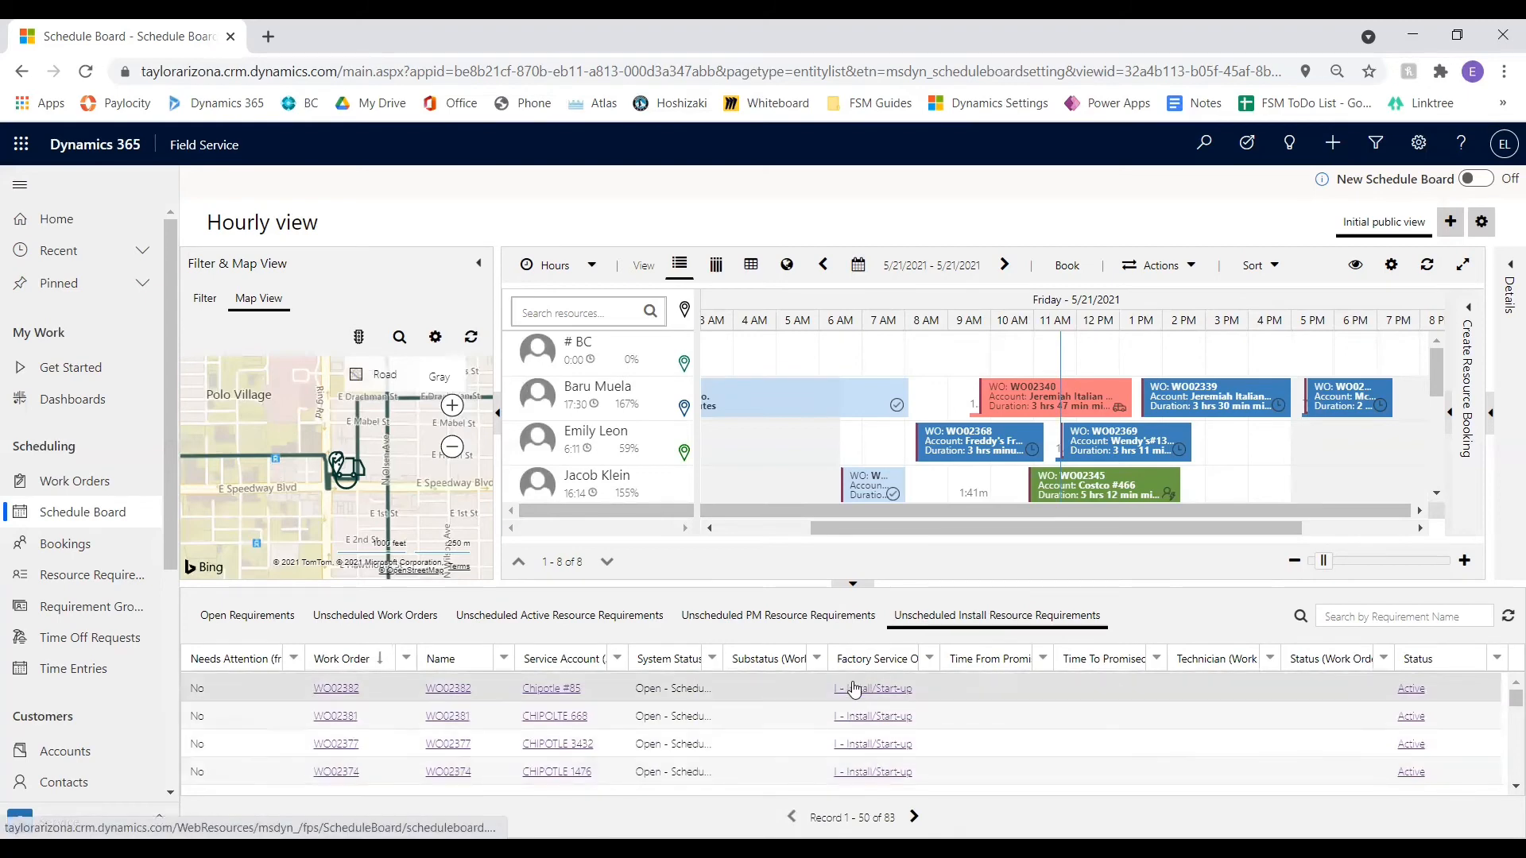
Filter the unscheduled active requirements by factory service order type to N - Normal (24 hr Response/Down) and P - Preventive Maintenance
click(580, 619)
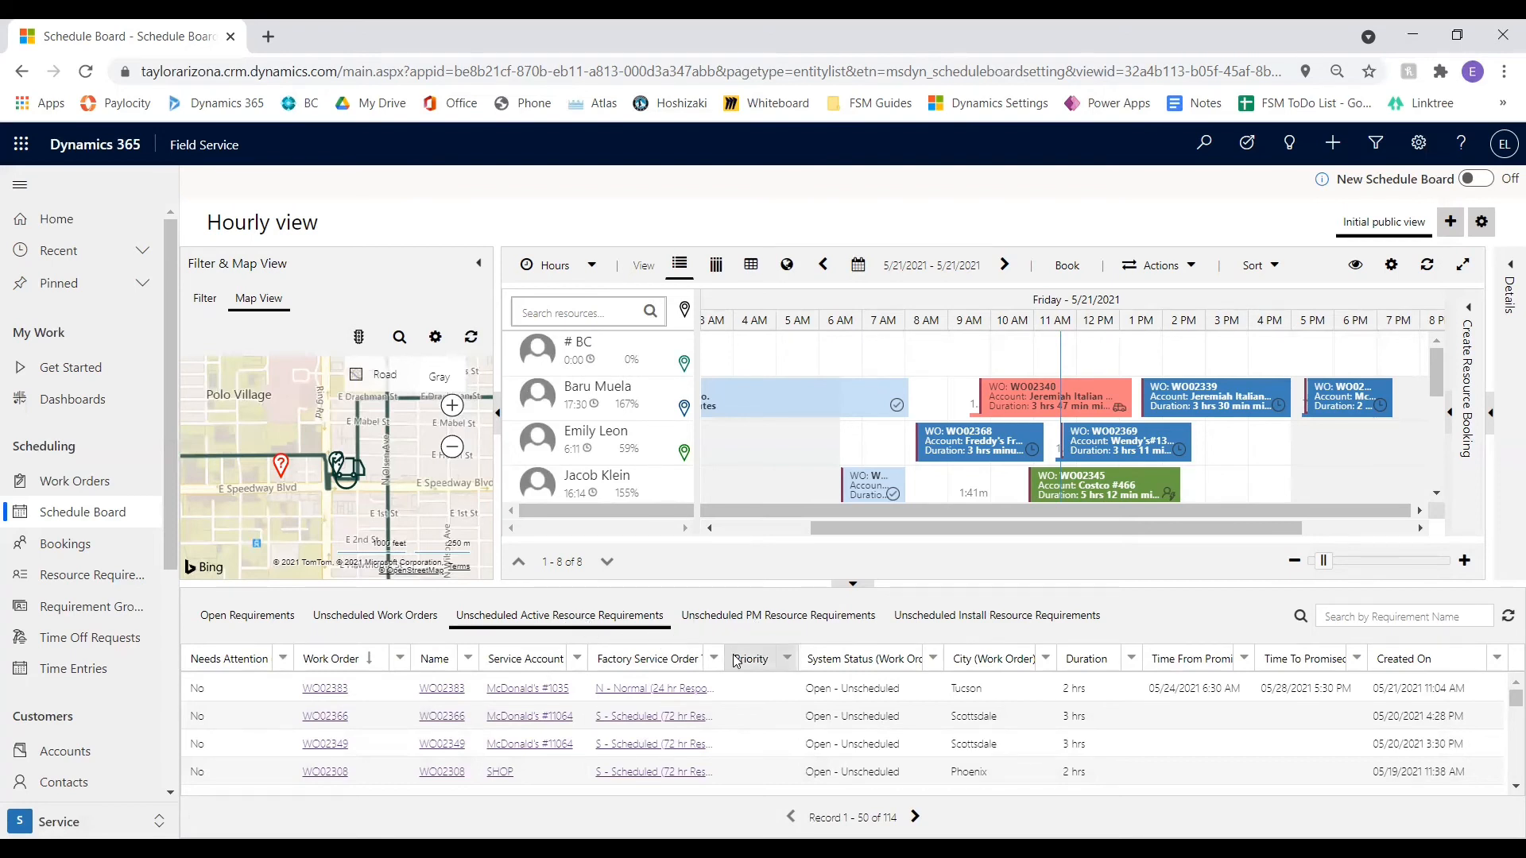
click(713, 666)
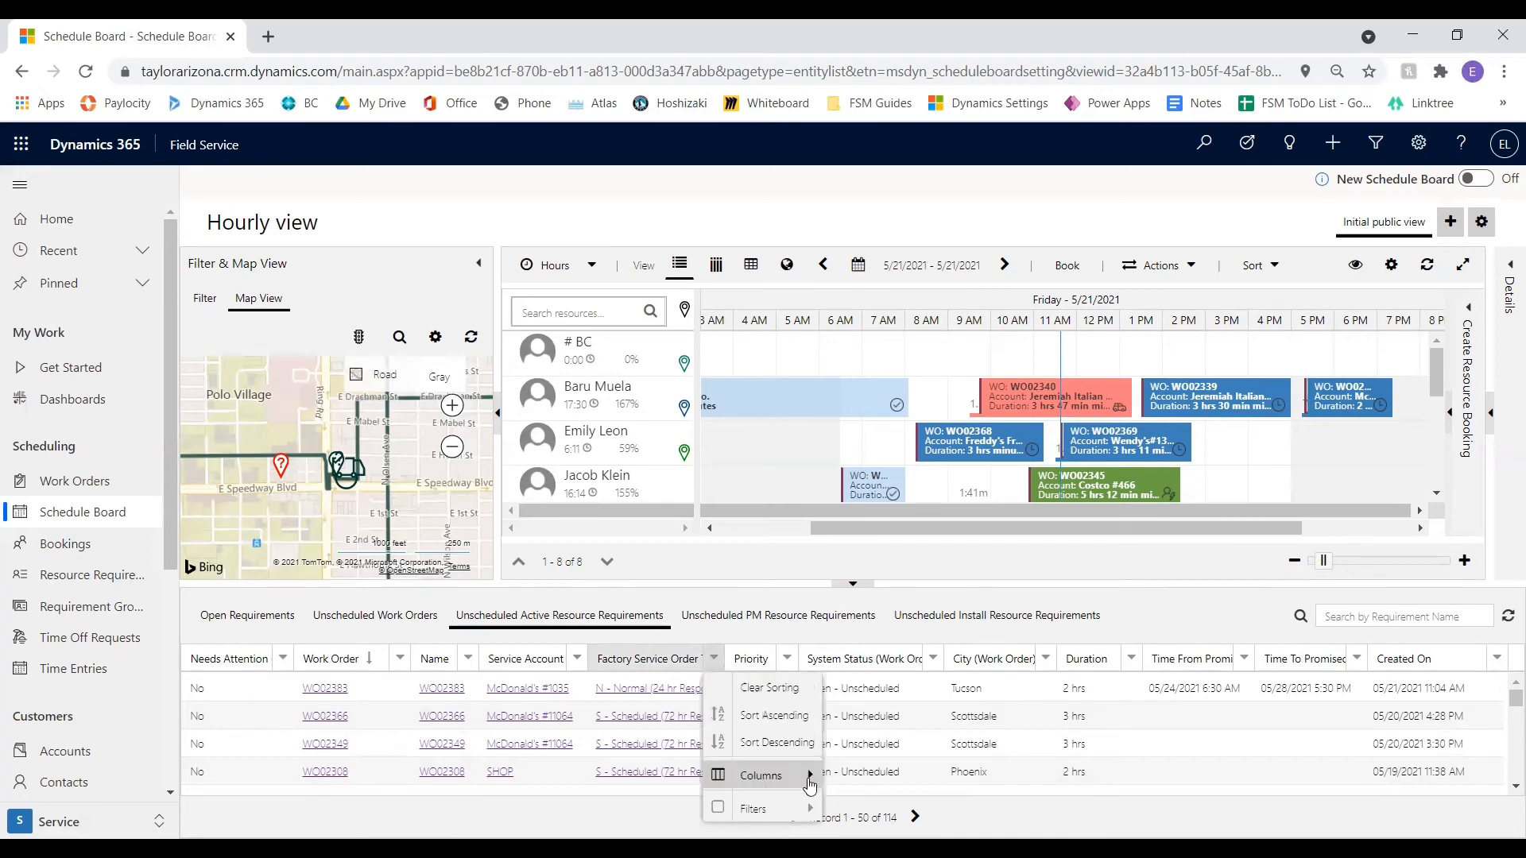
mouse_move(800, 773)
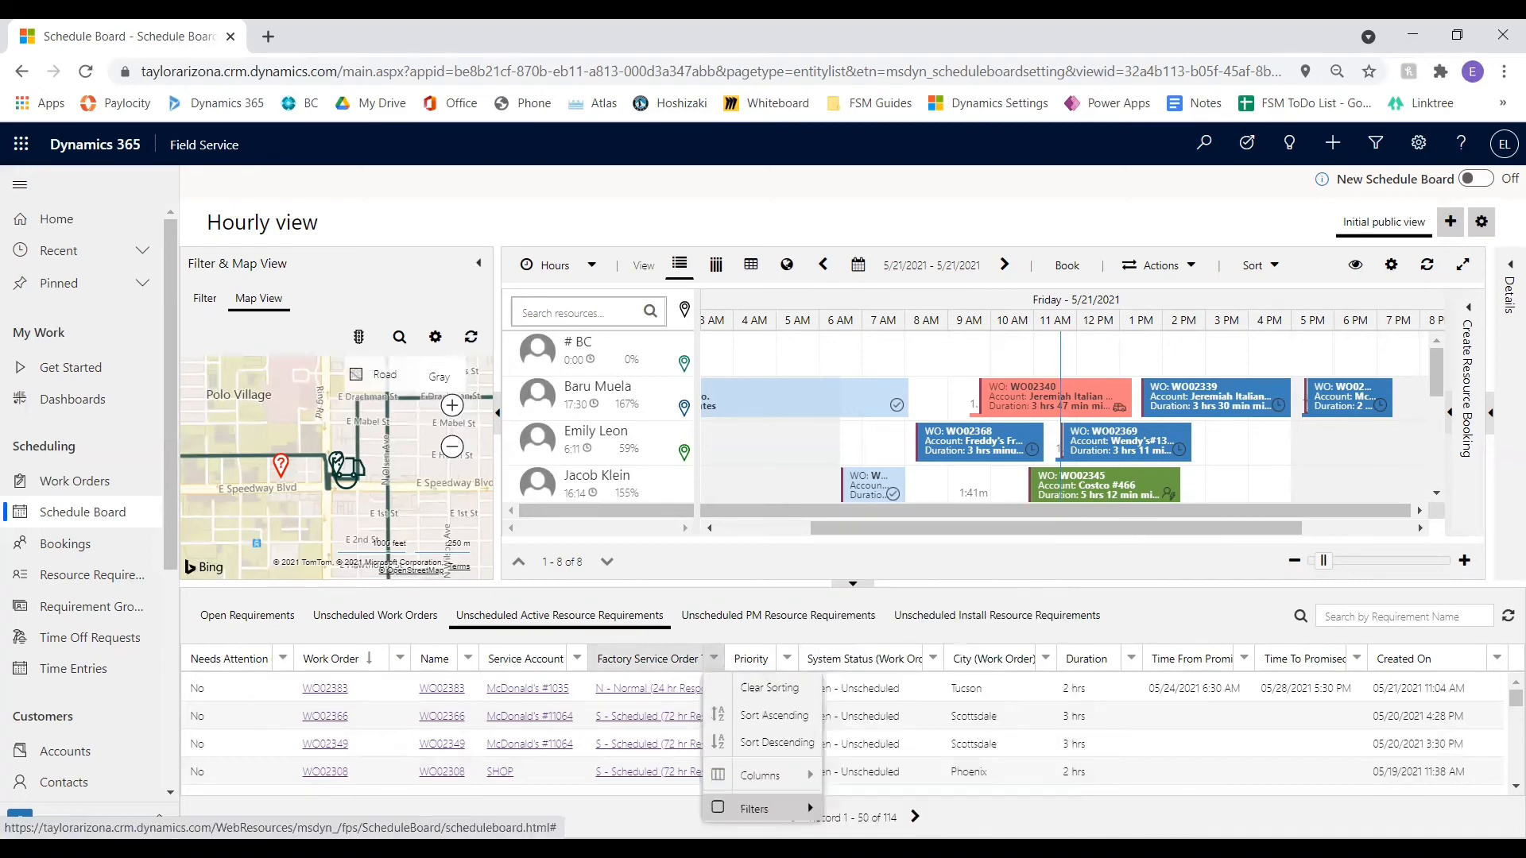
click(805, 807)
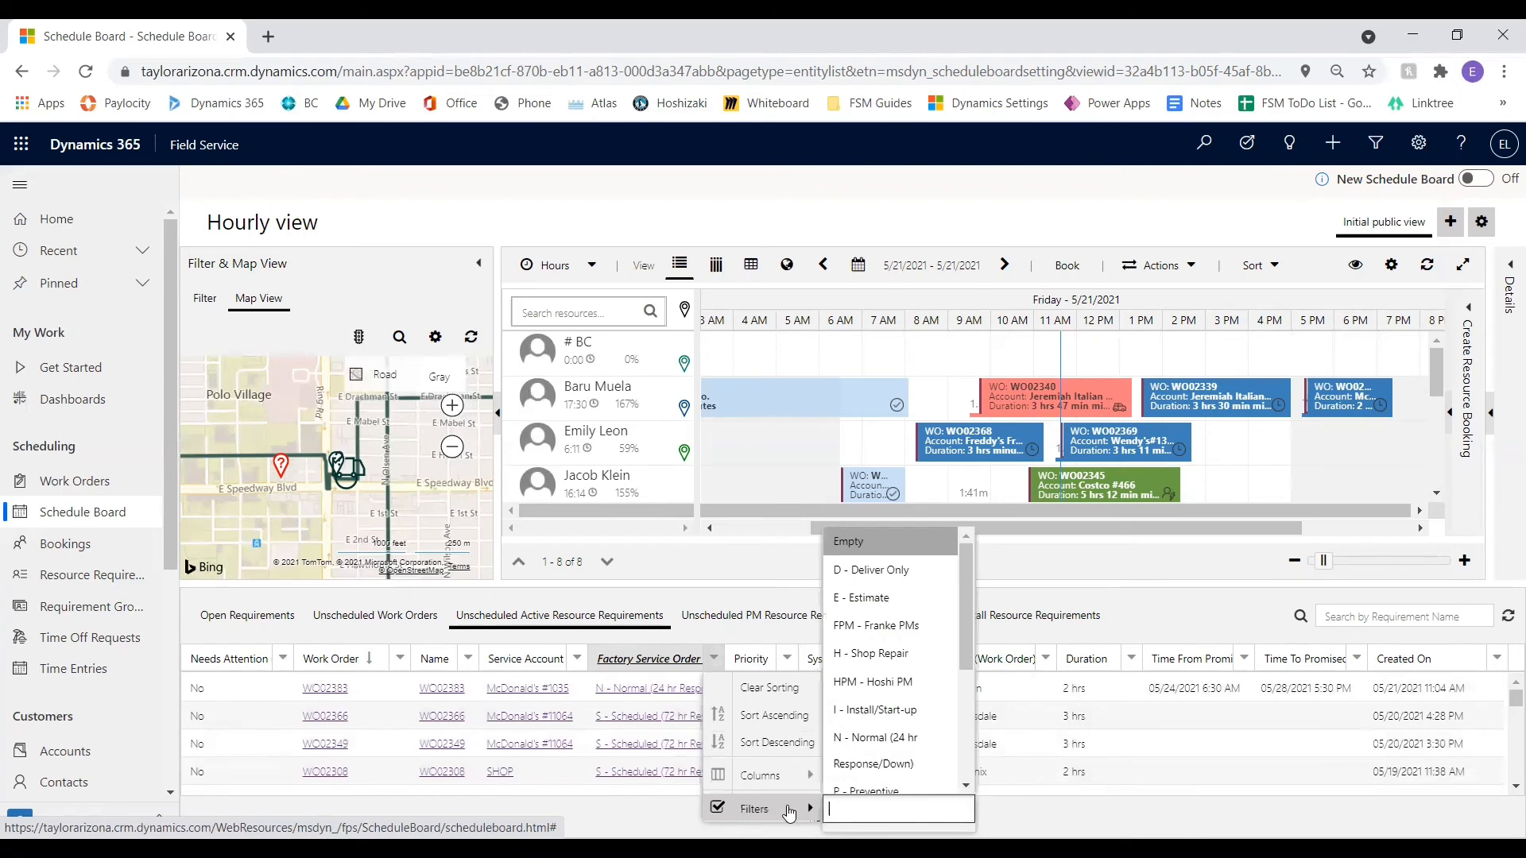
click(914, 745)
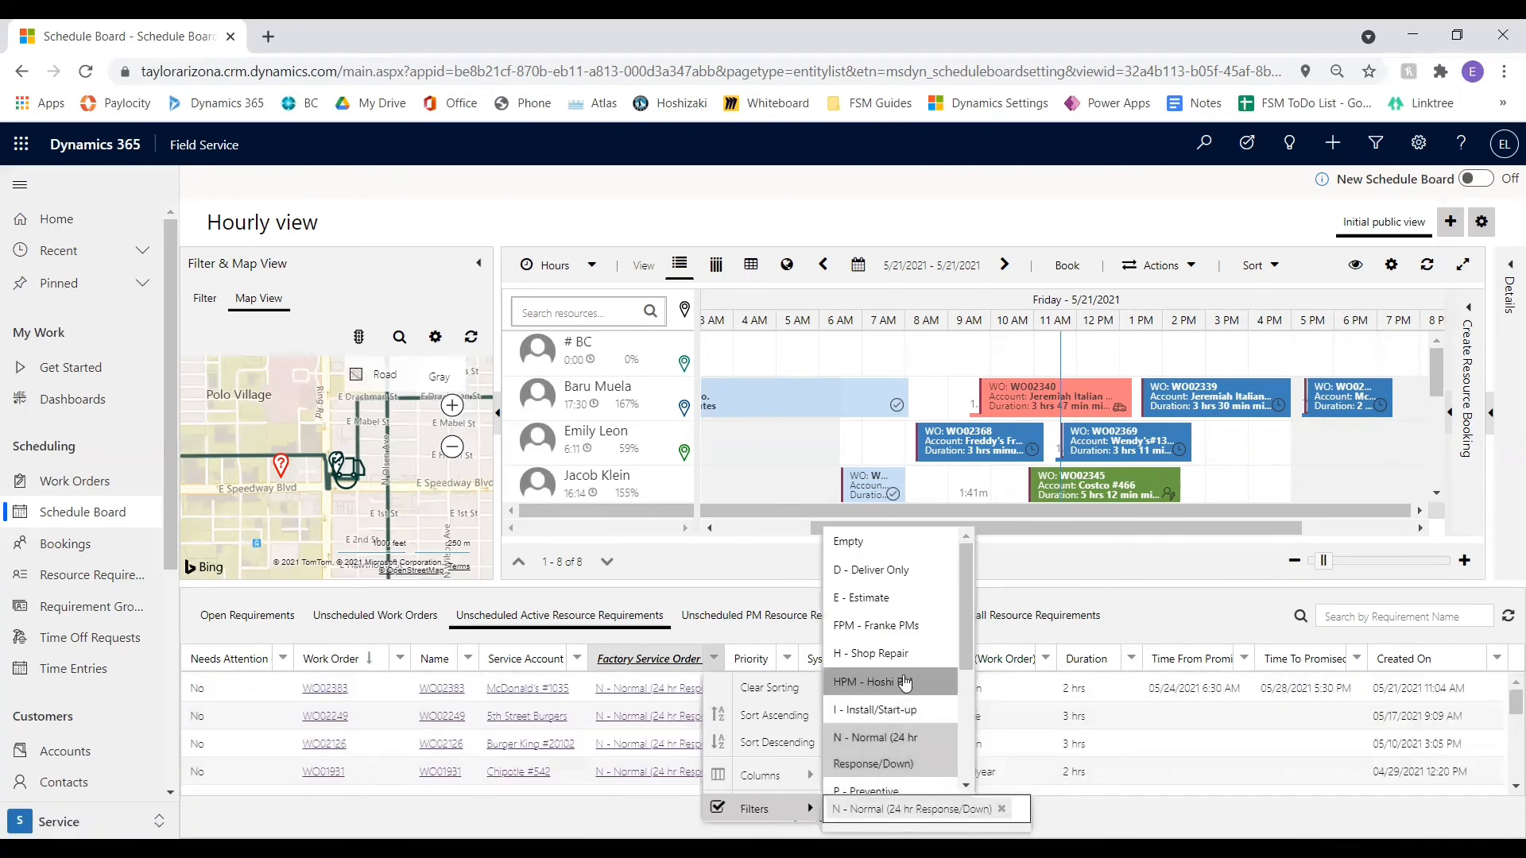
scroll(905, 620, down, 2)
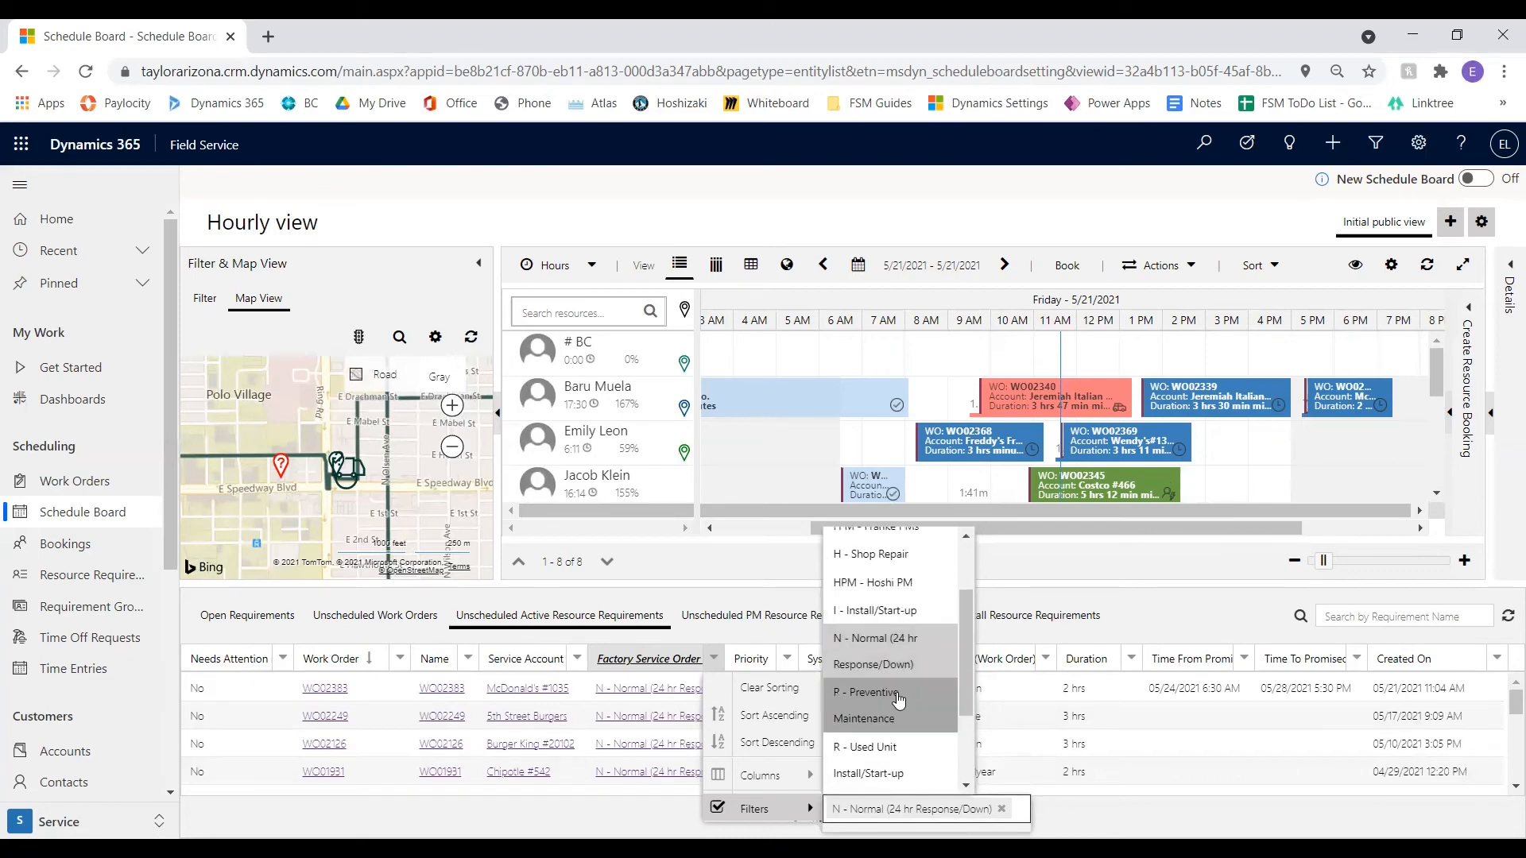
click(905, 706)
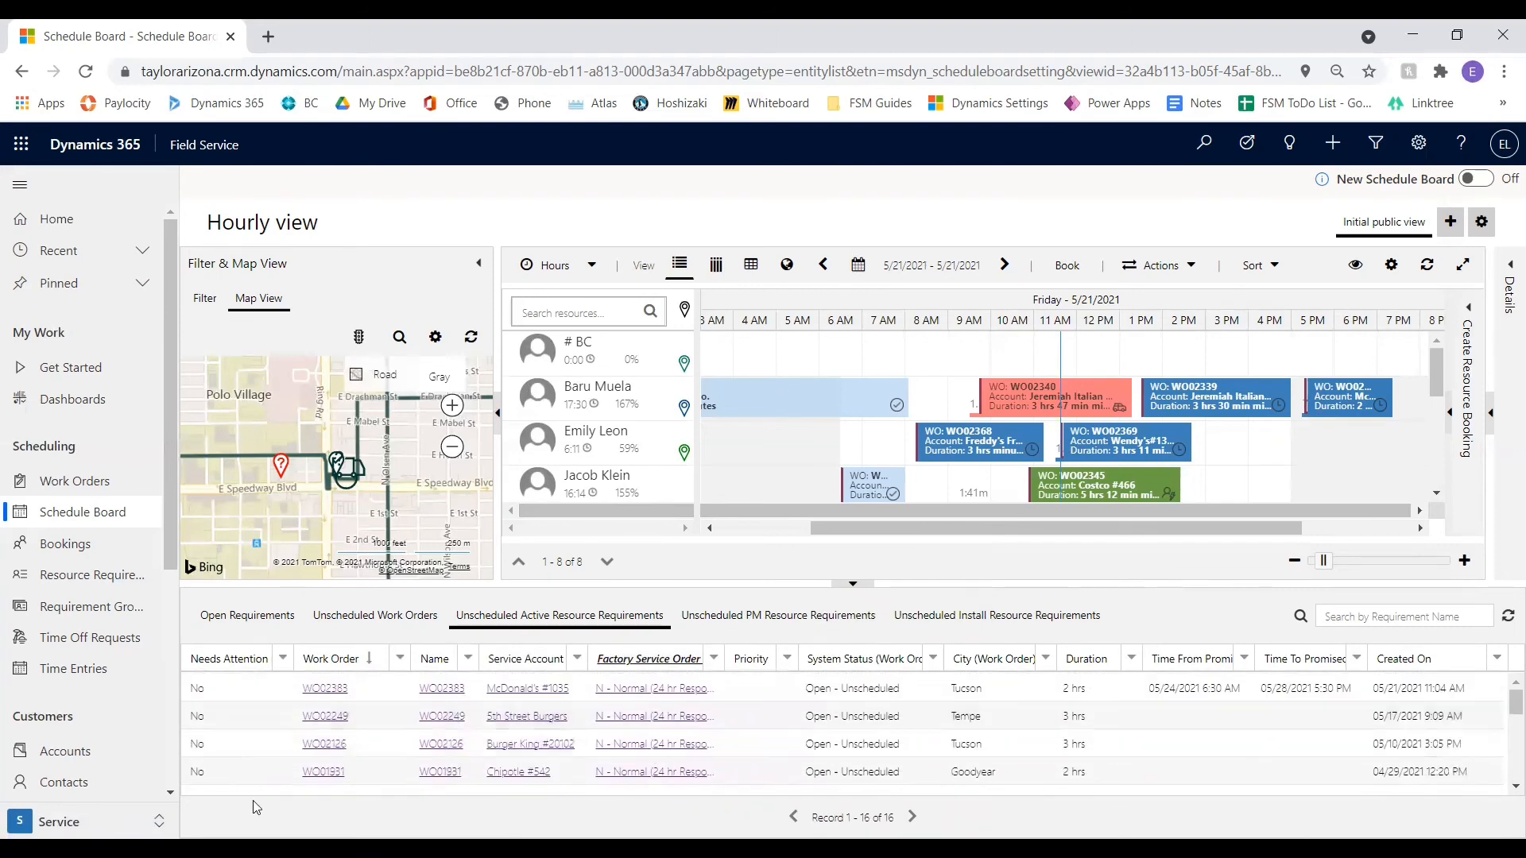
Clear the factory service order type filter from the unscheduled active requirements
click(713, 659)
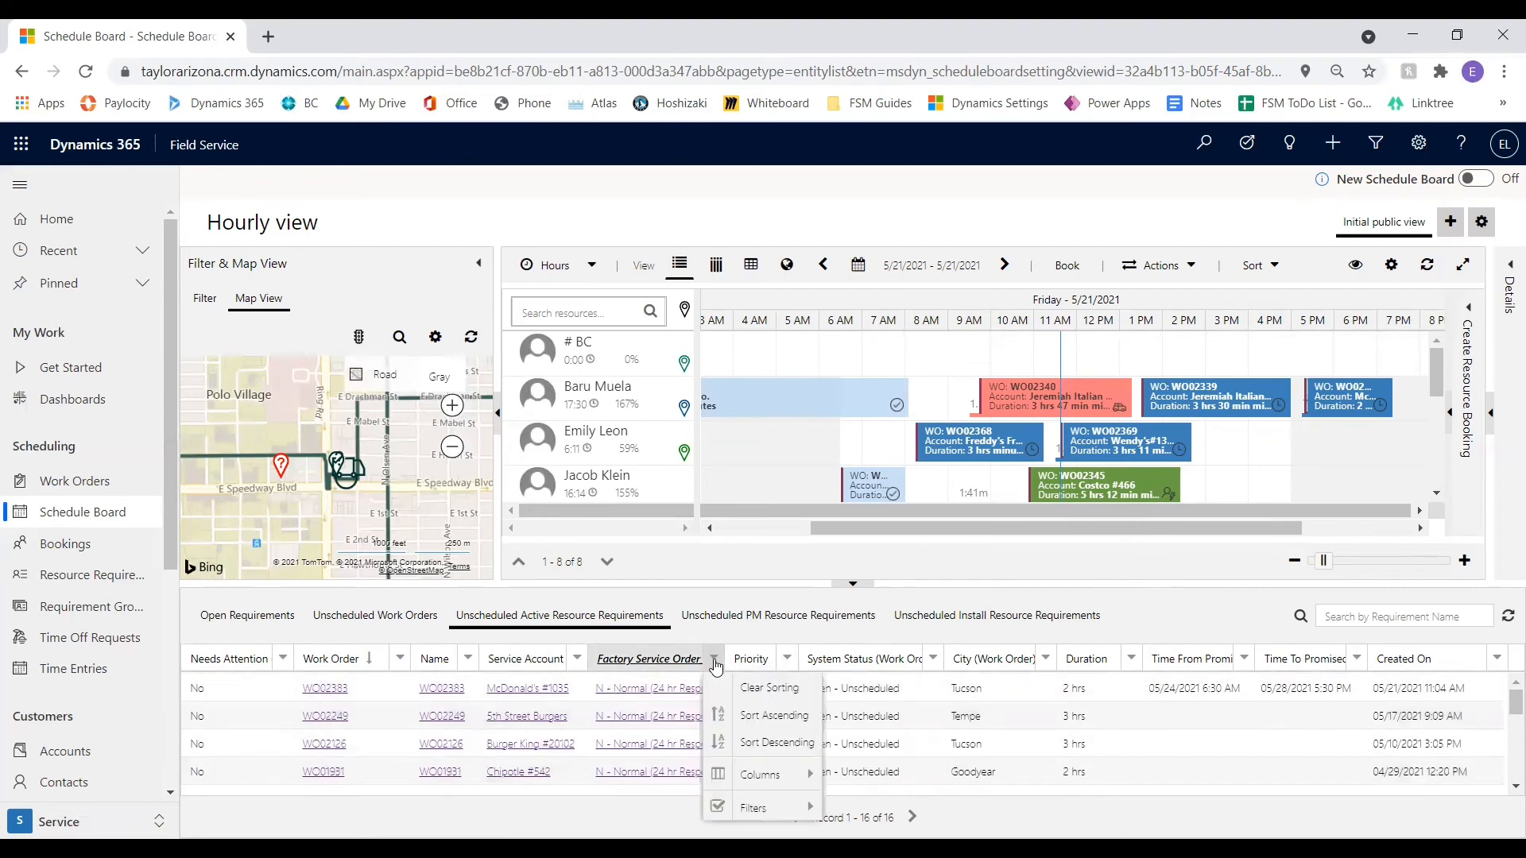
mouse_move(798, 809)
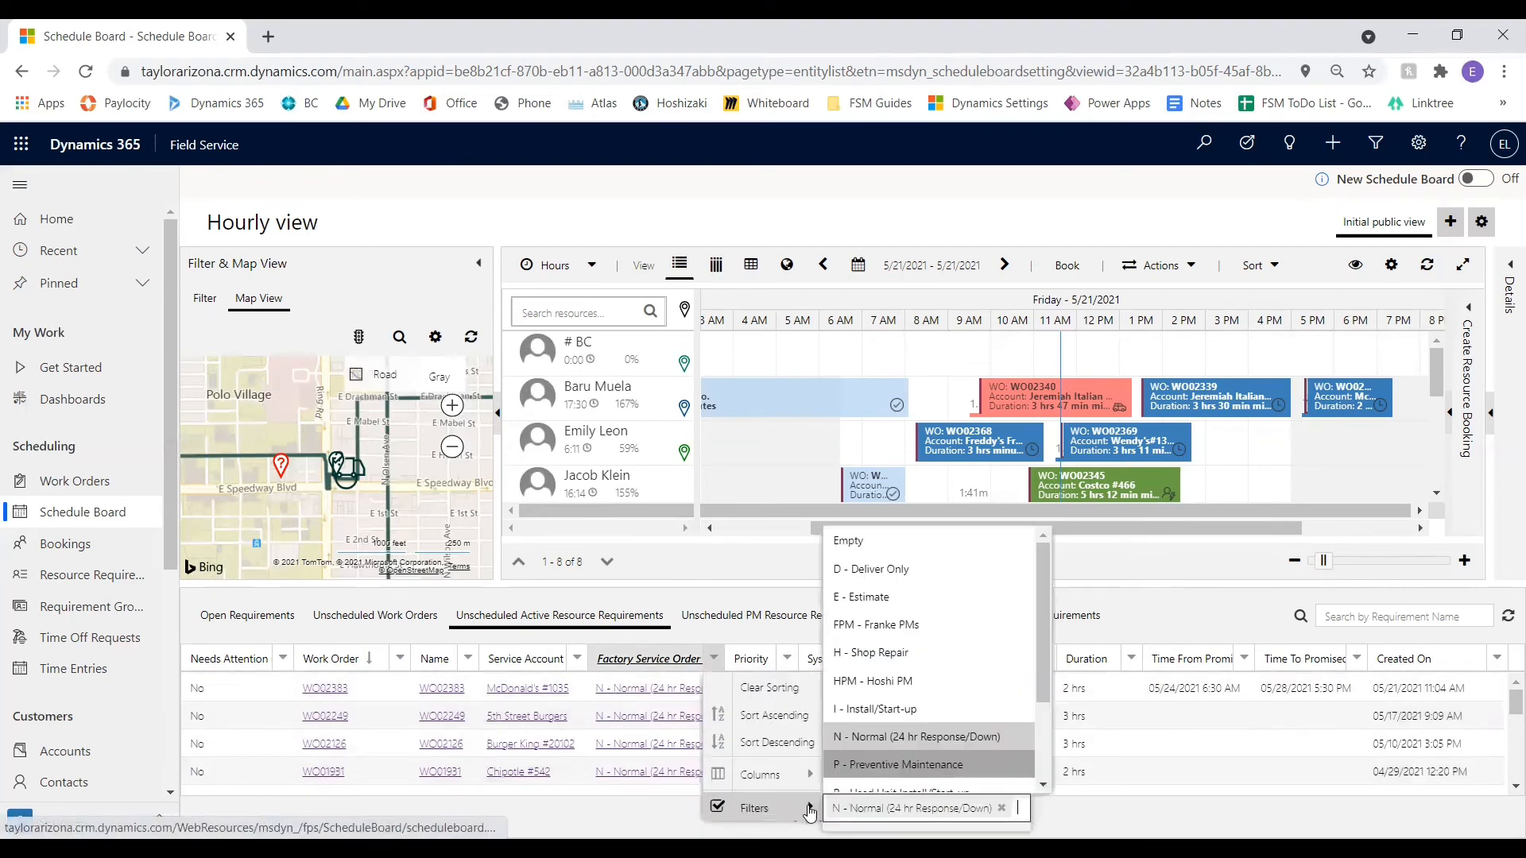
click(1001, 809)
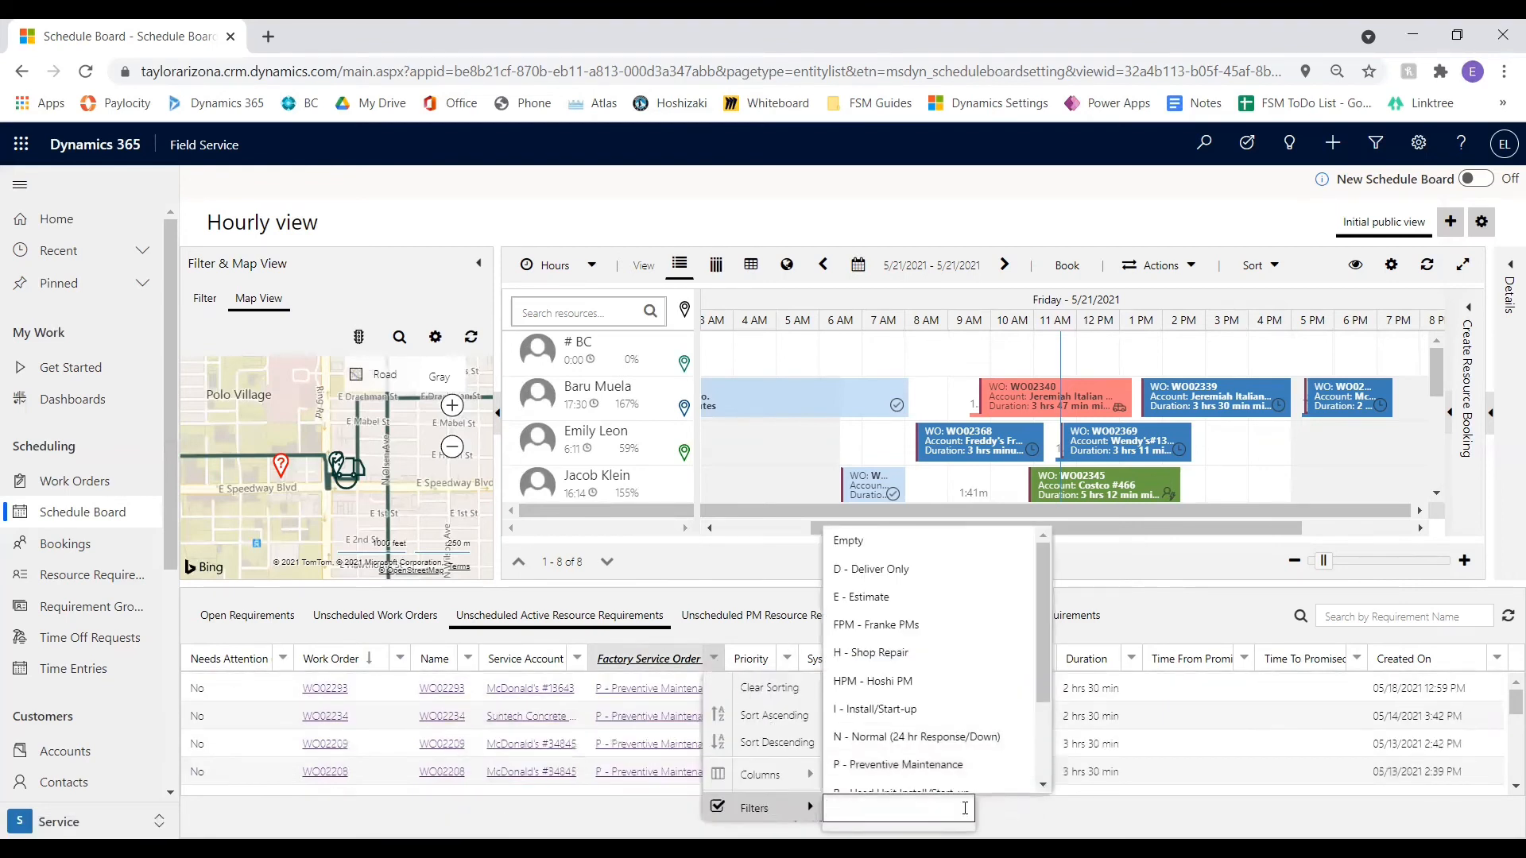
click(732, 575)
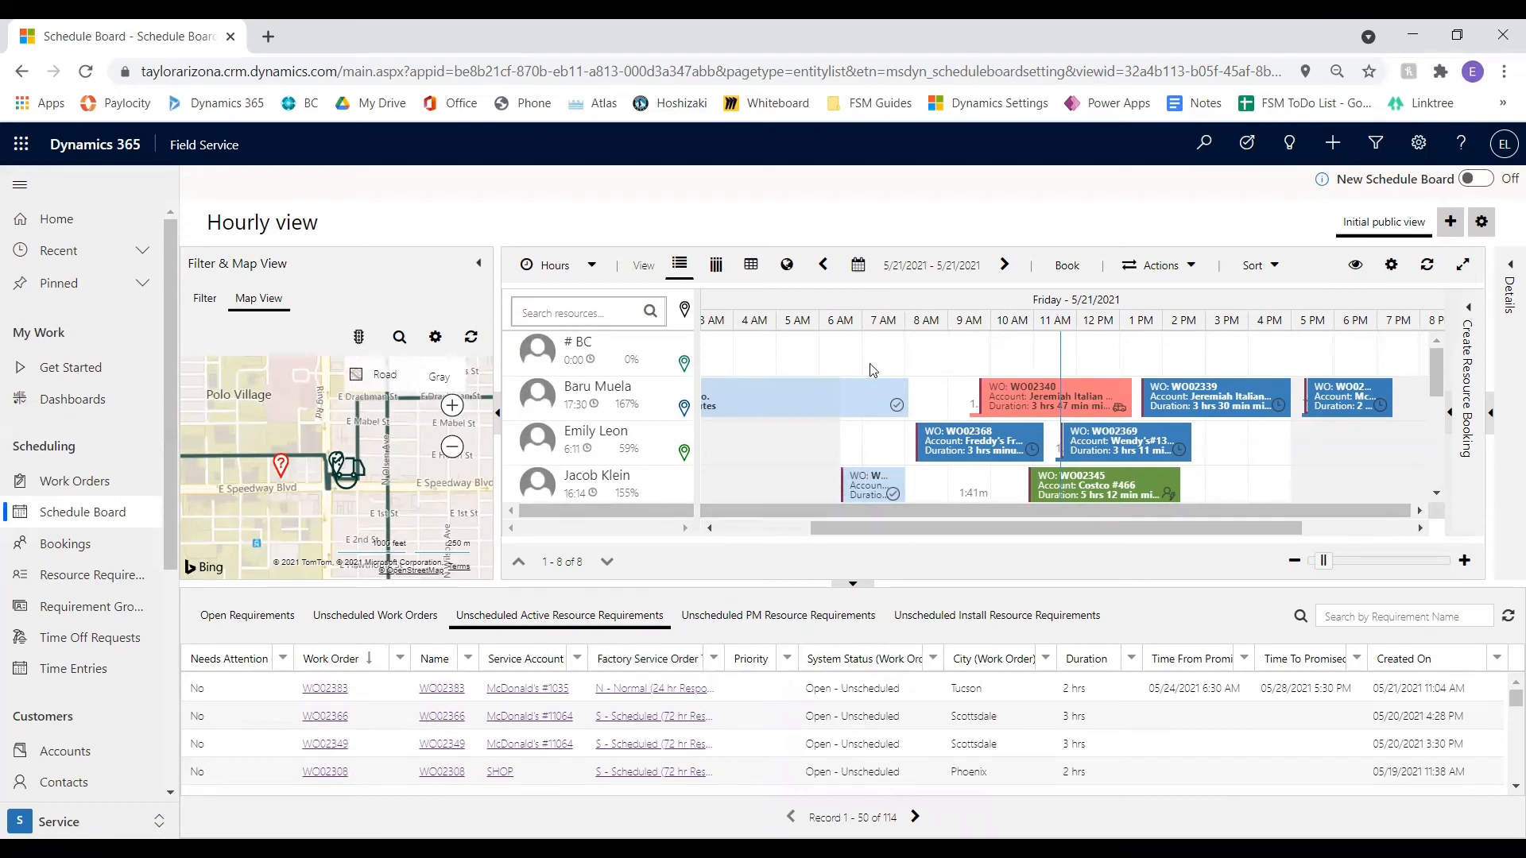
Advance the board to Monday 5/24/2021 and check the resources' bookings for that day
click(1003, 267)
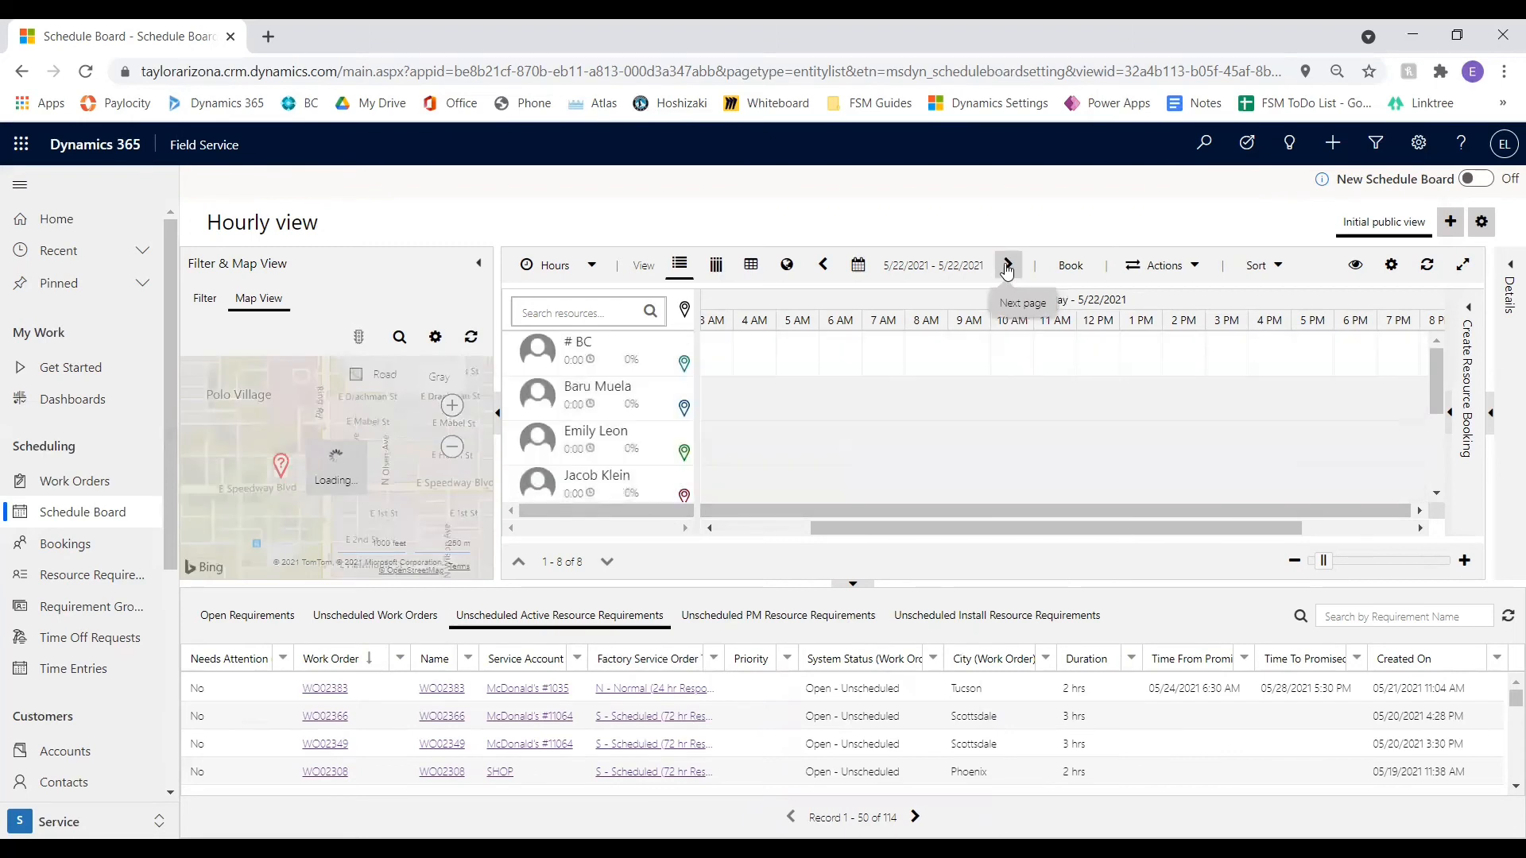
click(1006, 270)
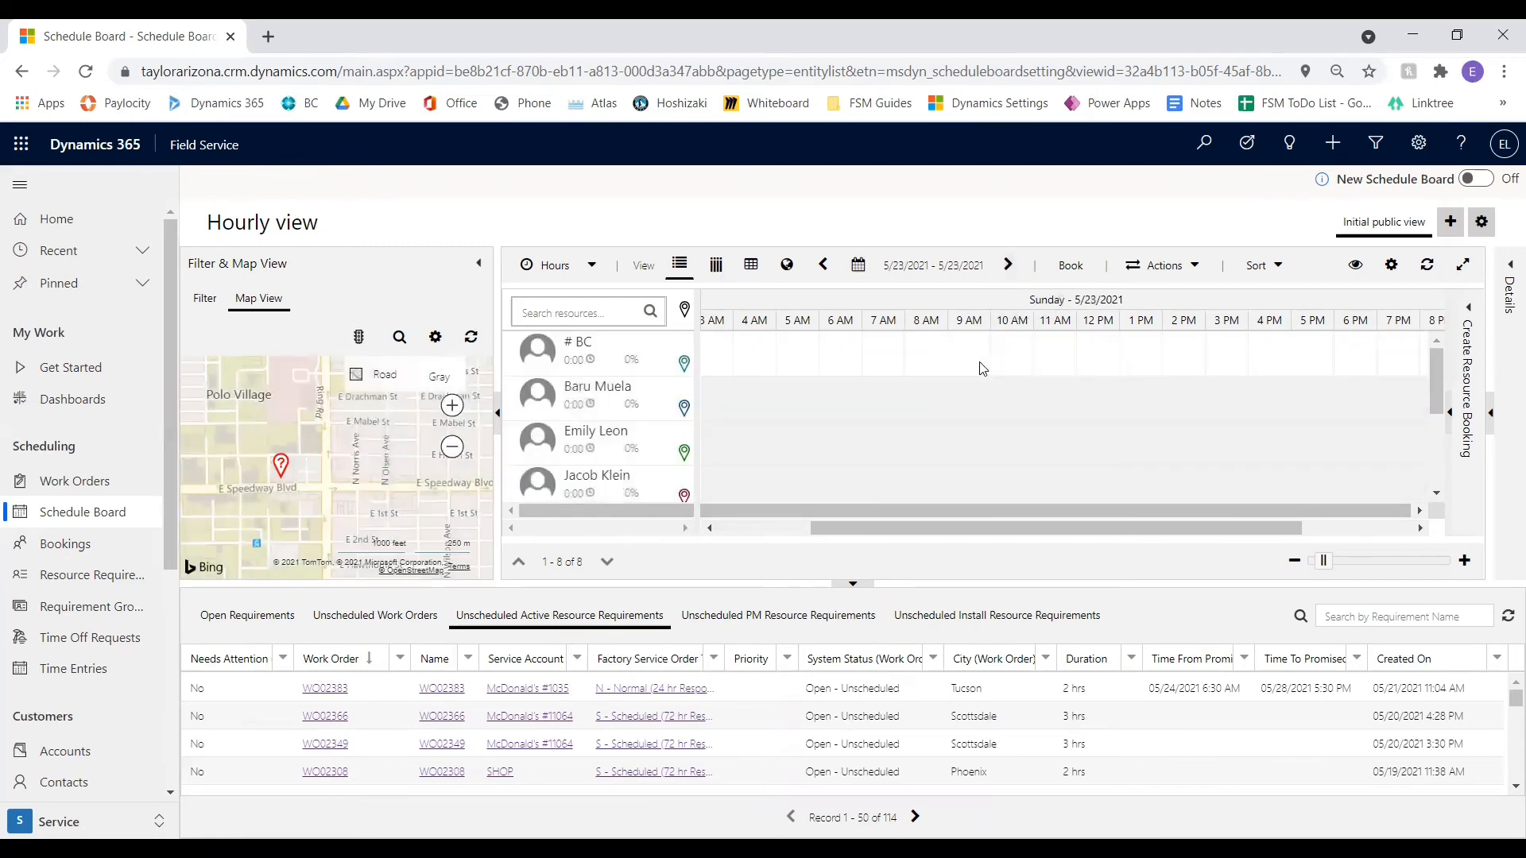
scroll(976, 372, down, 2)
scroll(941, 334, up, 2)
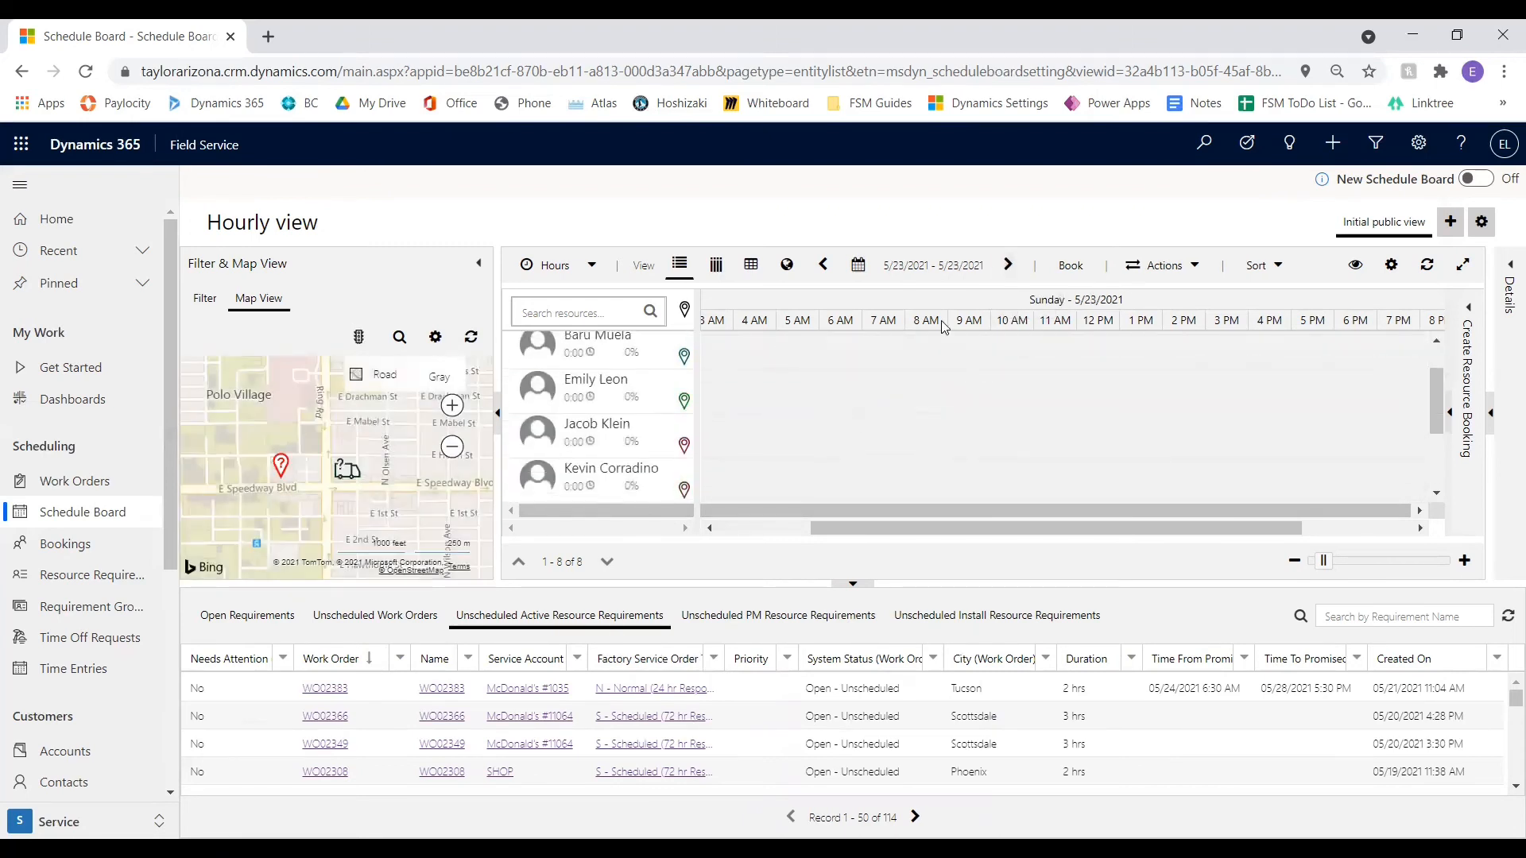
click(1008, 264)
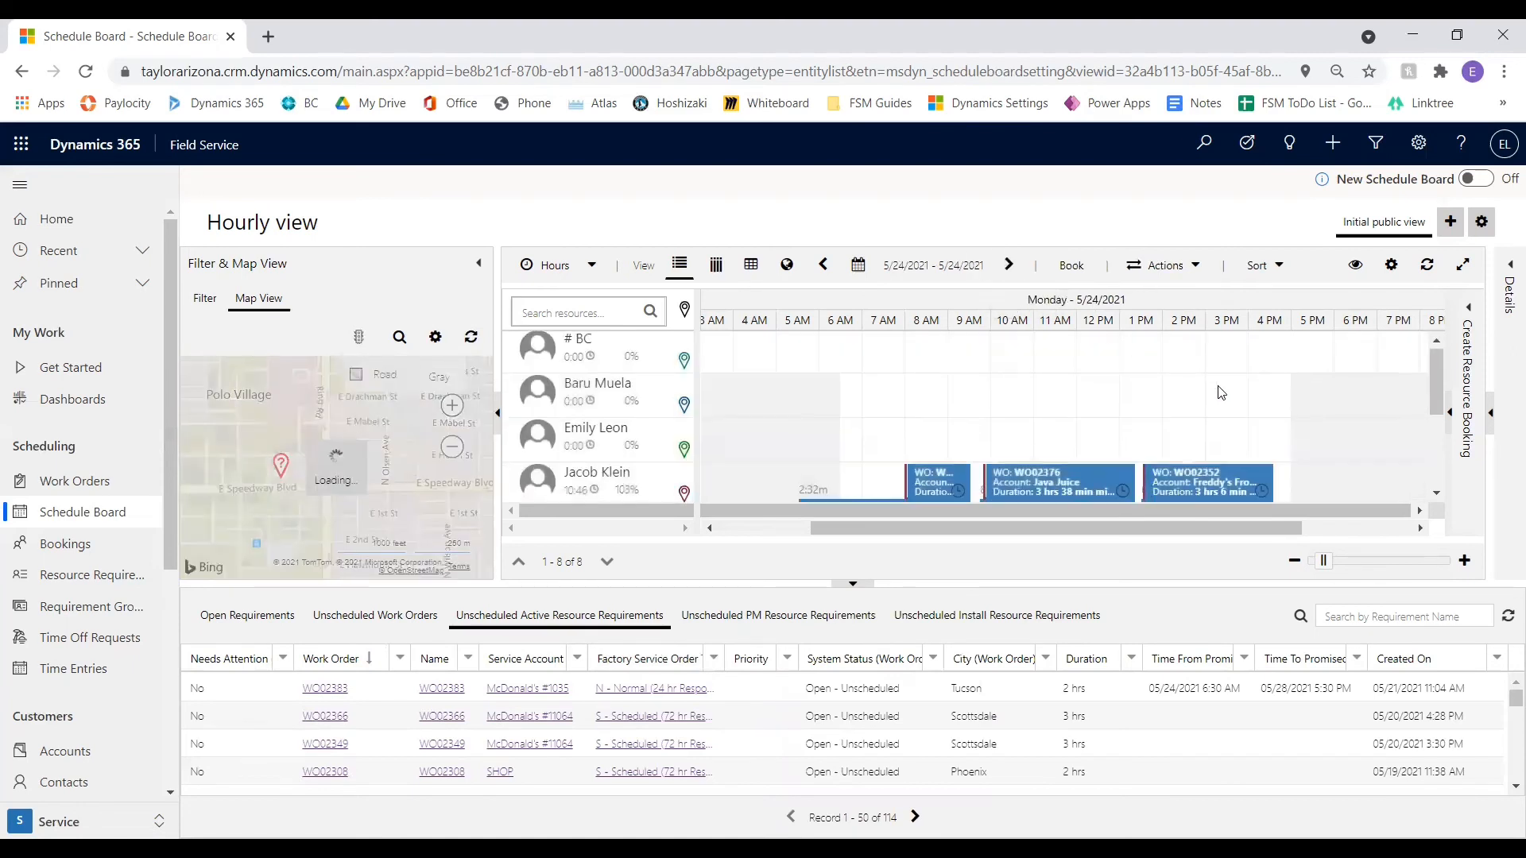
scroll(1221, 393, down, 2)
scroll(1221, 393, up, 2)
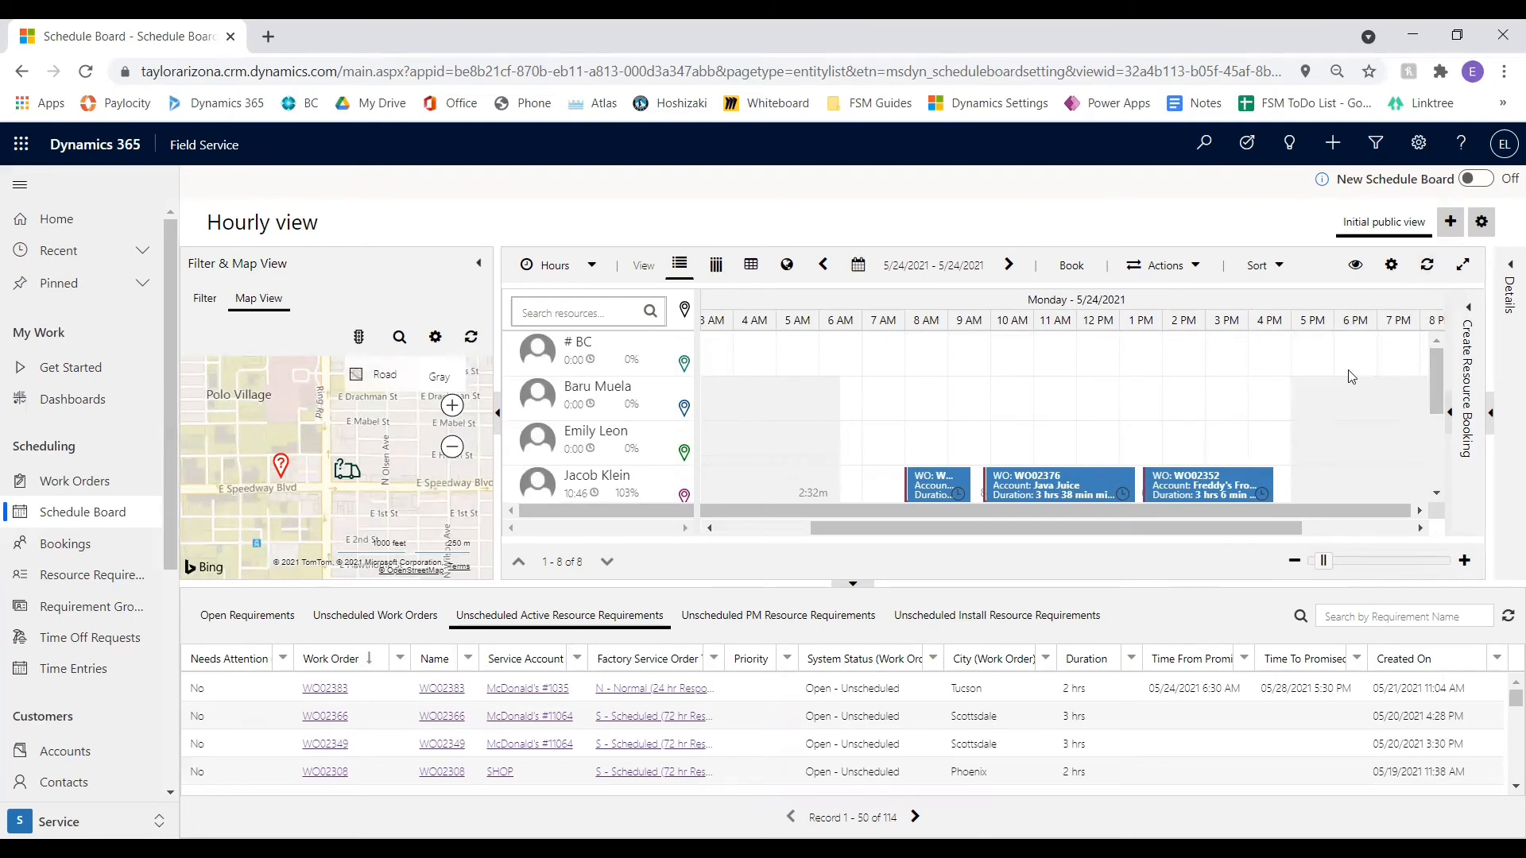
Set the board's number of days per page to 7, covering 5/24/2021 to 5/30/2021
click(1386, 272)
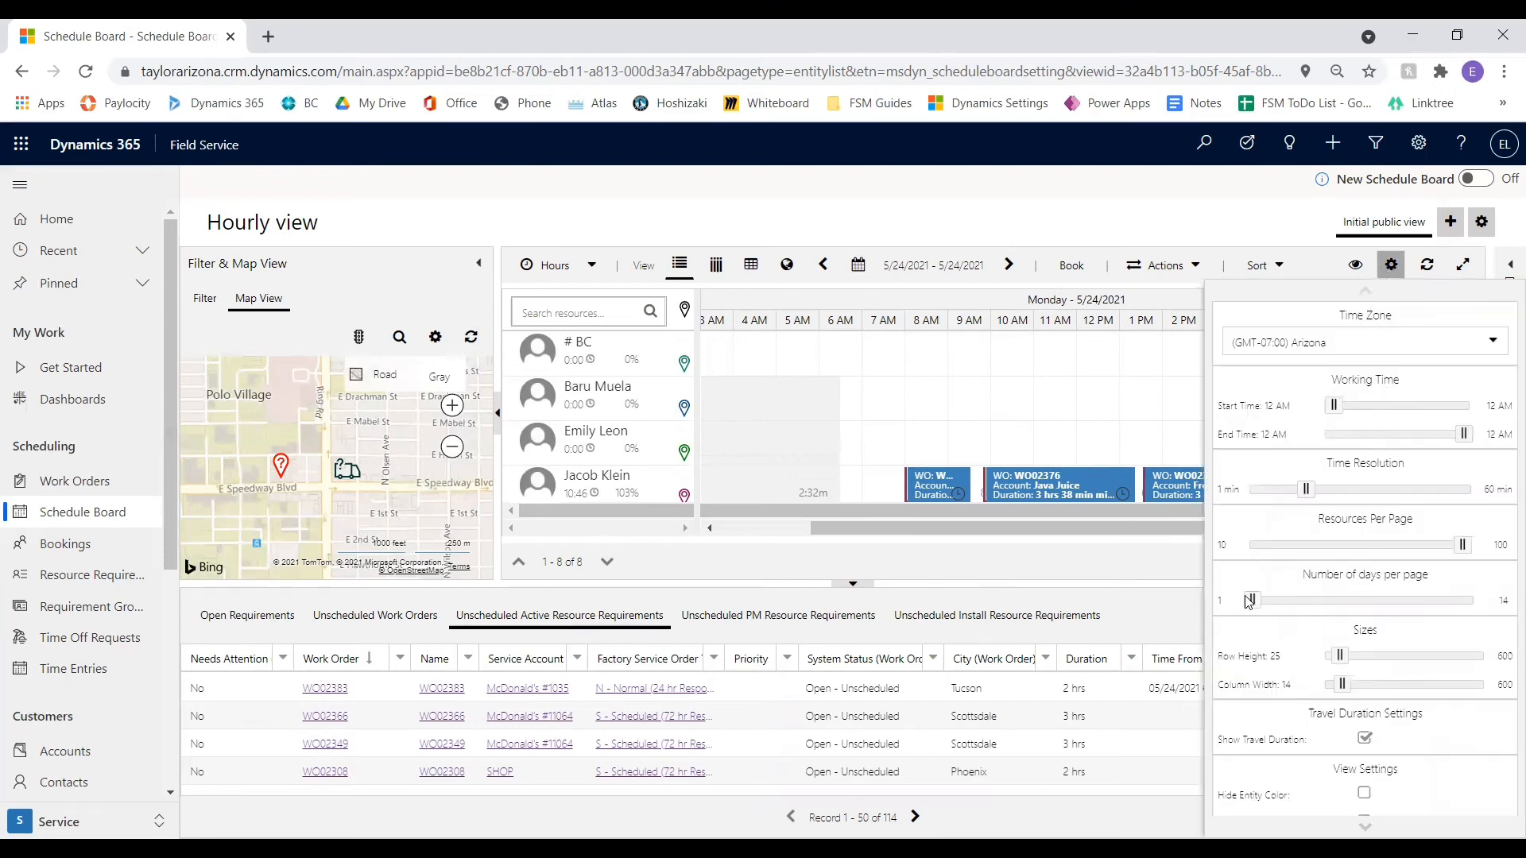
drag(1249, 602, 1350, 605)
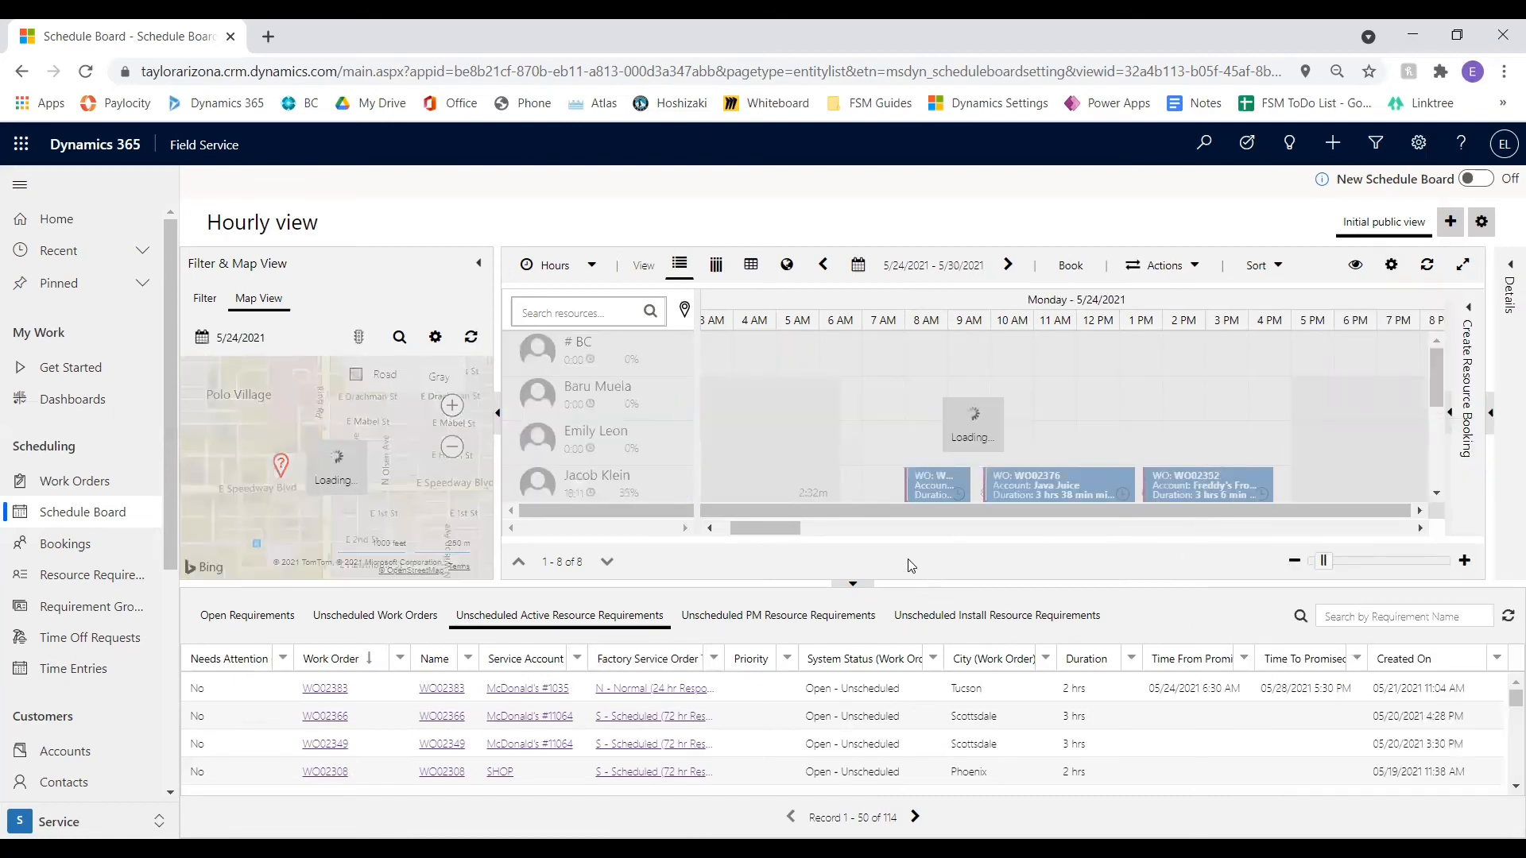
Look through the resources' bookings across the whole week from 5/24/2021 to 5/30/2021
drag(772, 528, 758, 529)
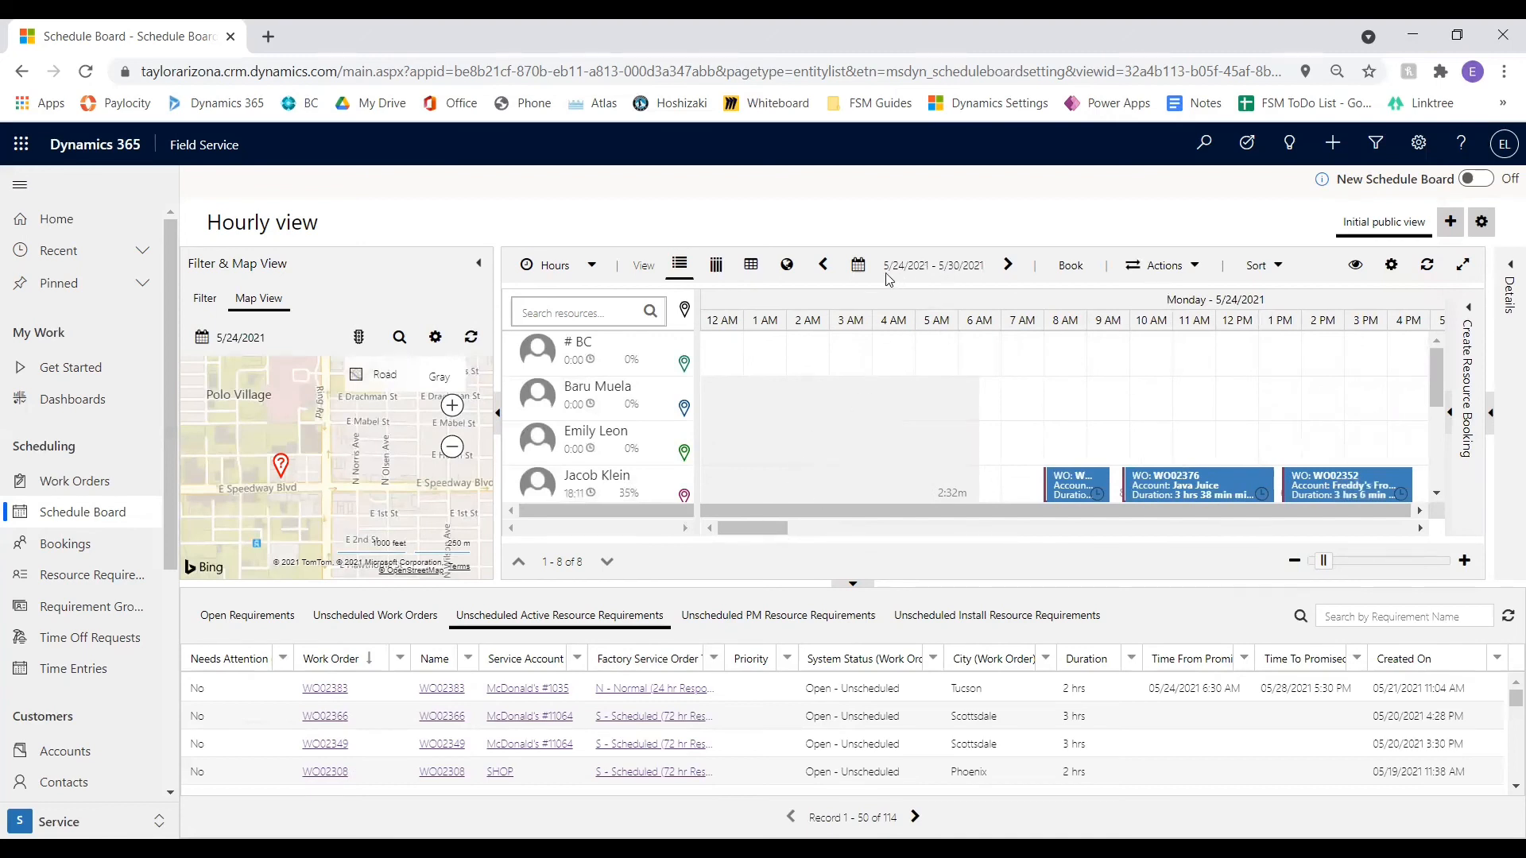
drag(758, 526, 1355, 472)
drag(1350, 526, 693, 522)
Set the board's number of days per page to 1 and review the working time, size and view settings
click(1391, 268)
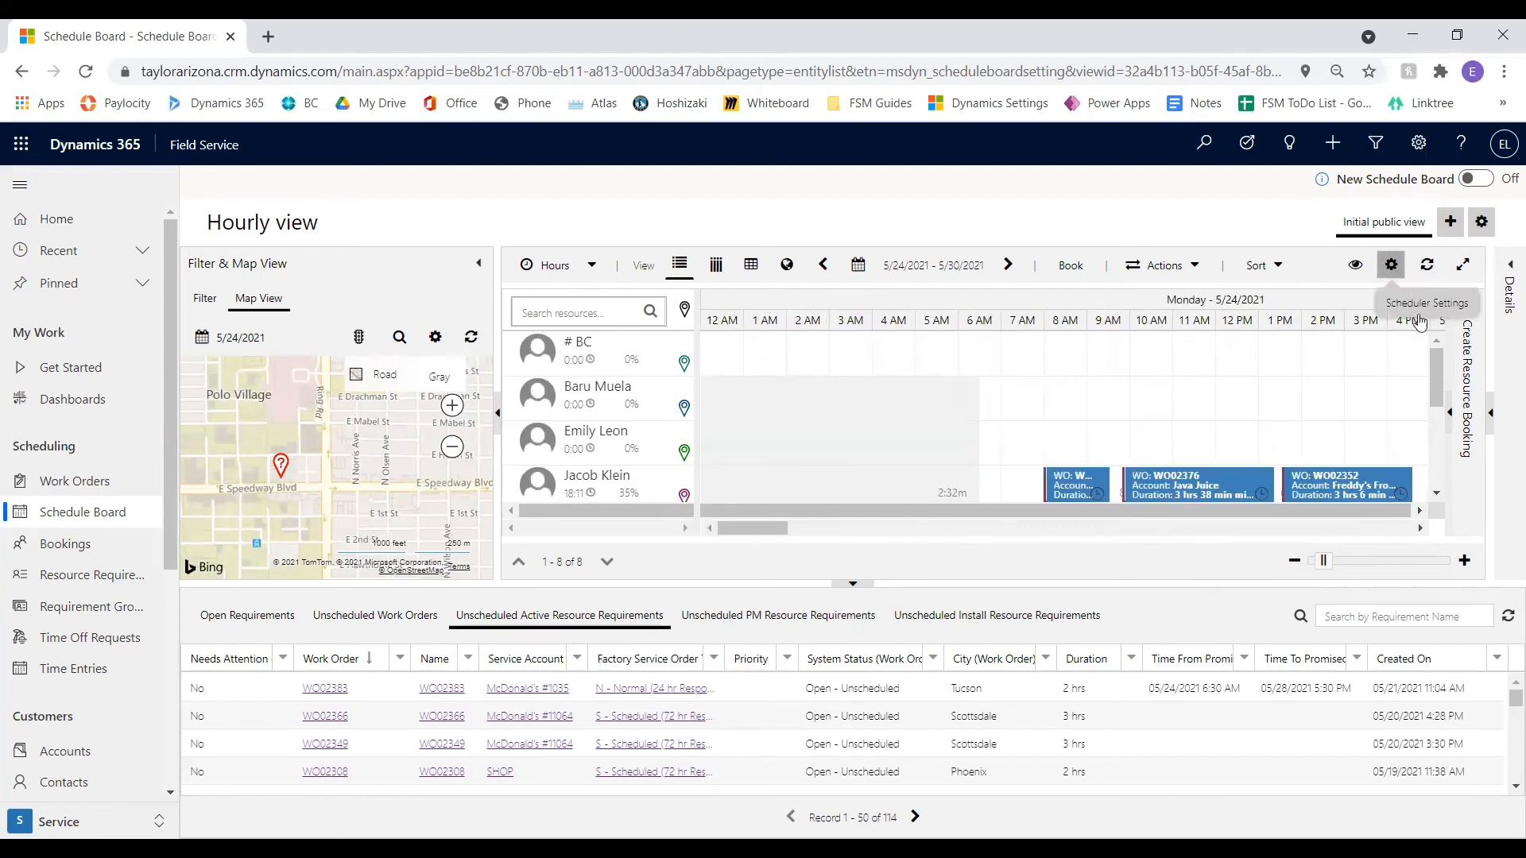
drag(1344, 602, 1253, 602)
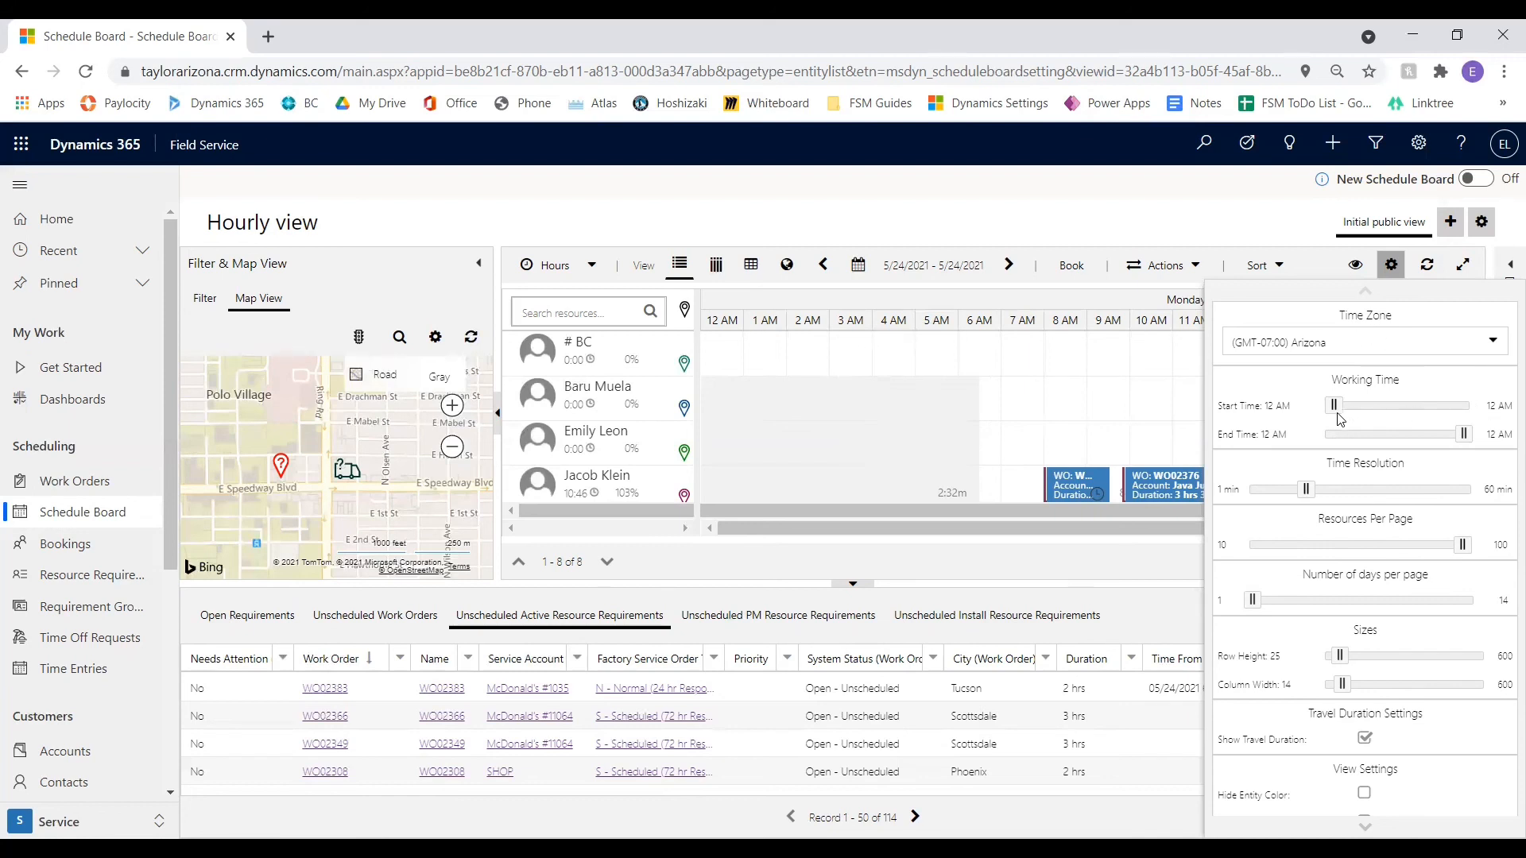
drag(1343, 407, 1304, 407)
scroll(1365, 556, down, 3)
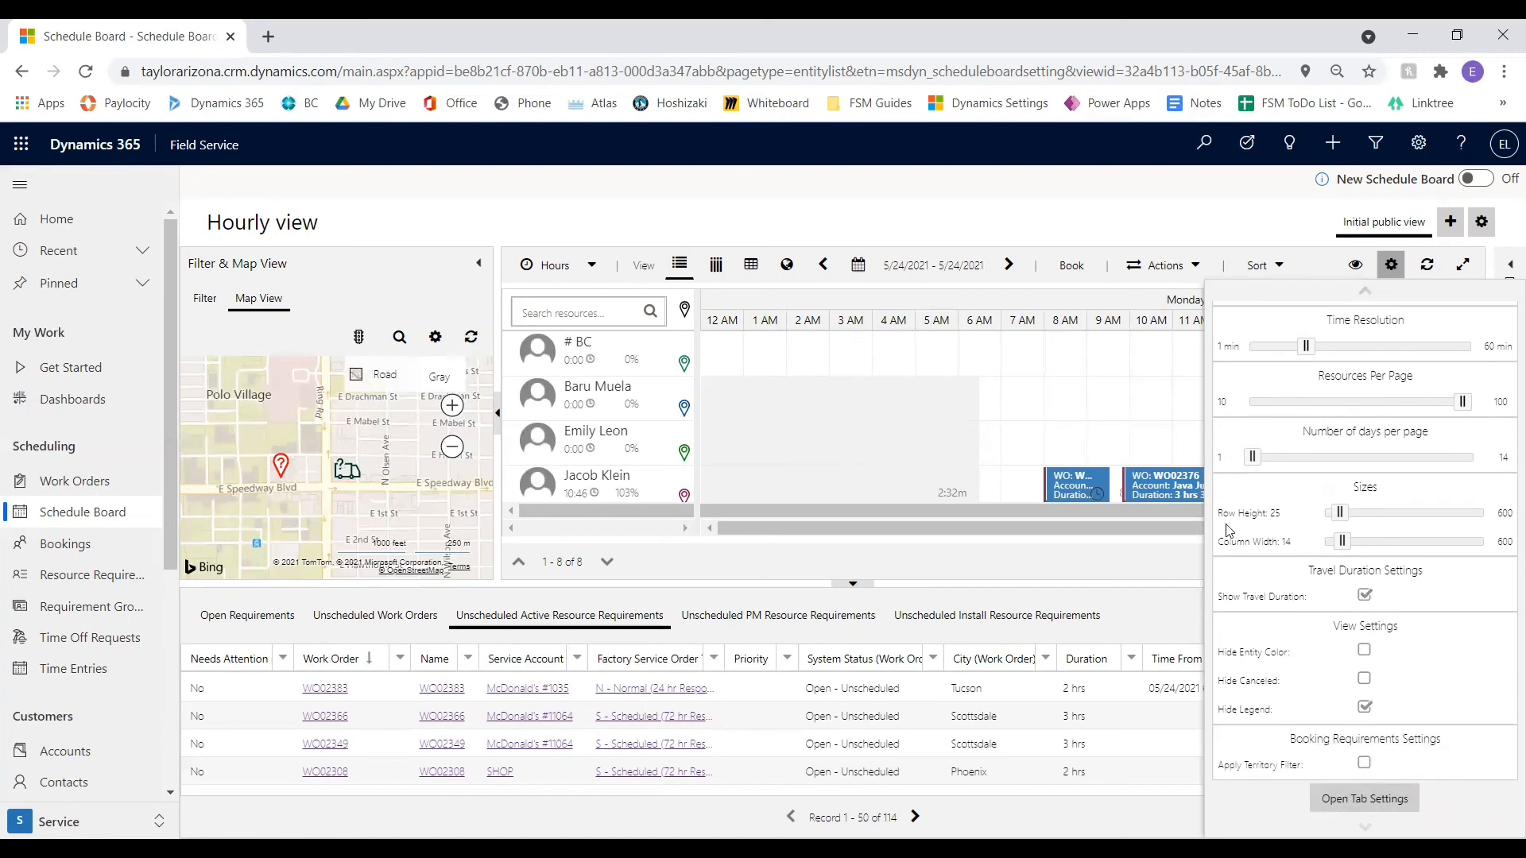
scroll(1030, 429, down, 2)
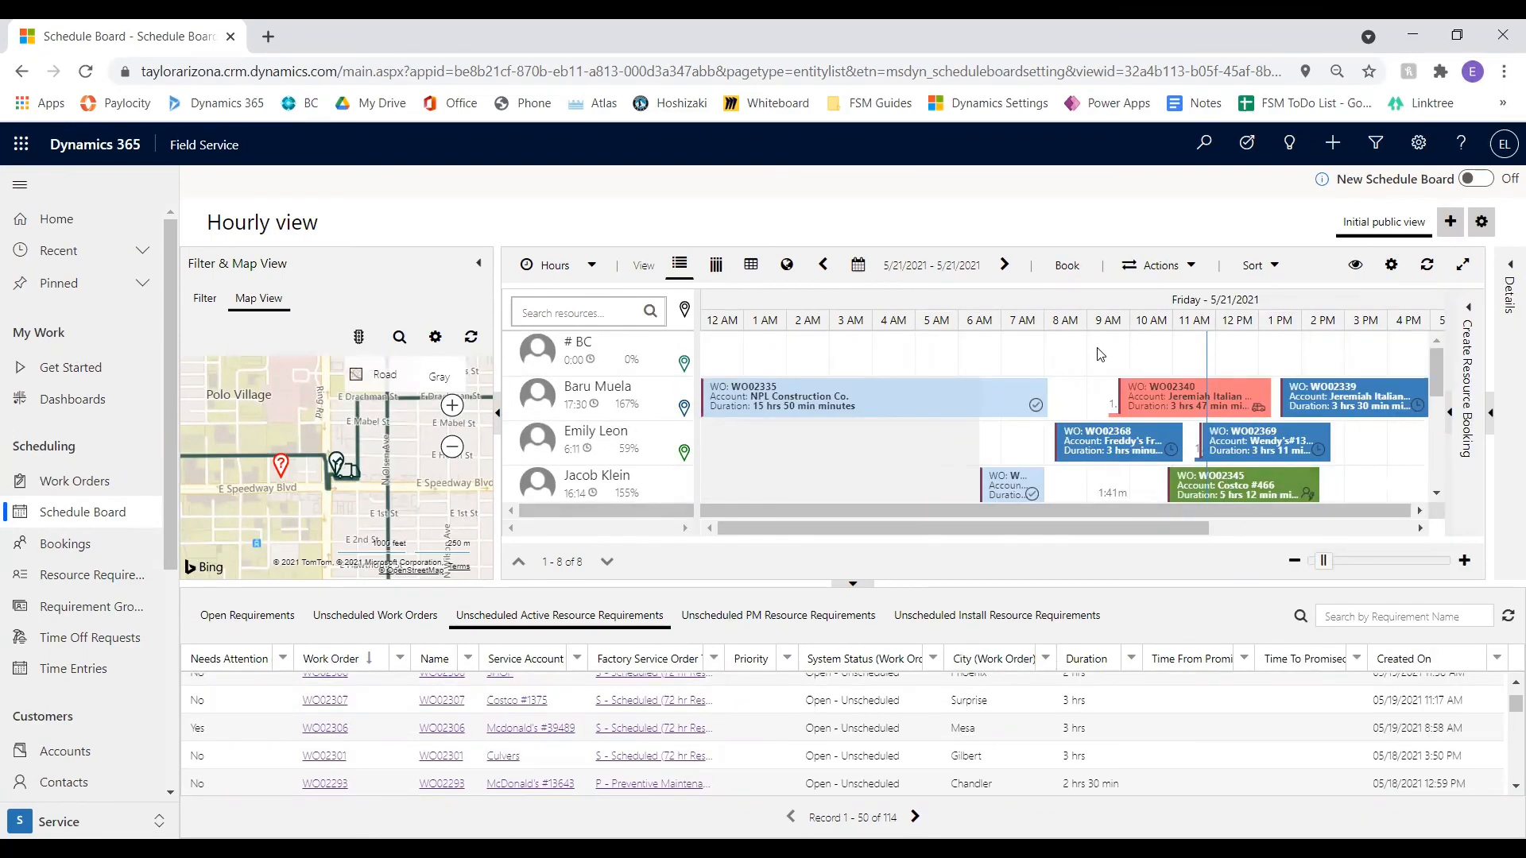
Examine the booking details for Freddy's Frozen Custard, Jeremiah Italian Ice and Costco #466 on Friday 5/21/2021
drag(1071, 524, 1193, 517)
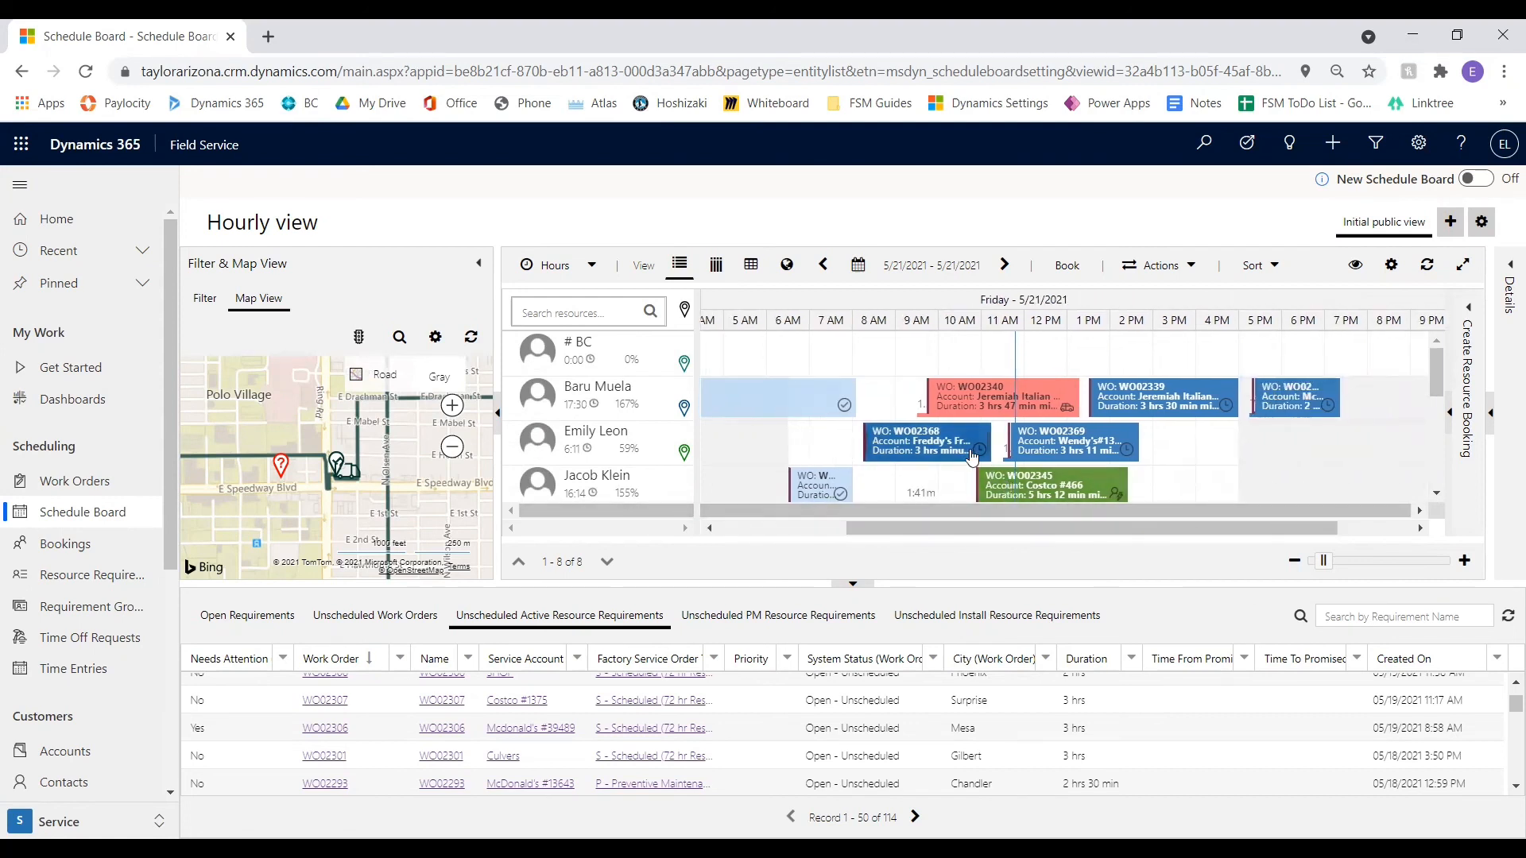
mouse_move(944, 462)
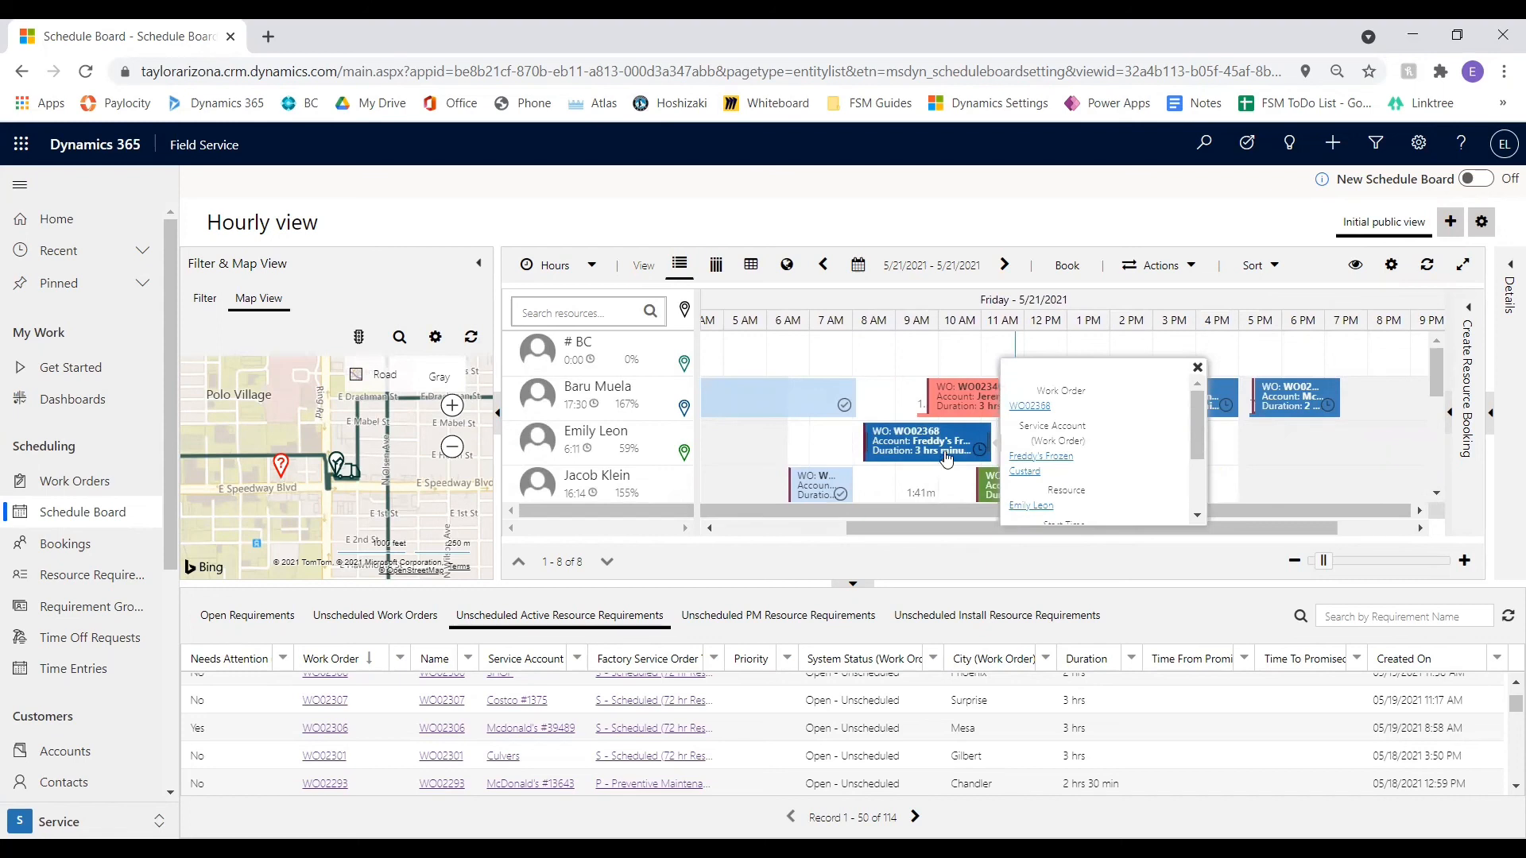
mouse_move(961, 415)
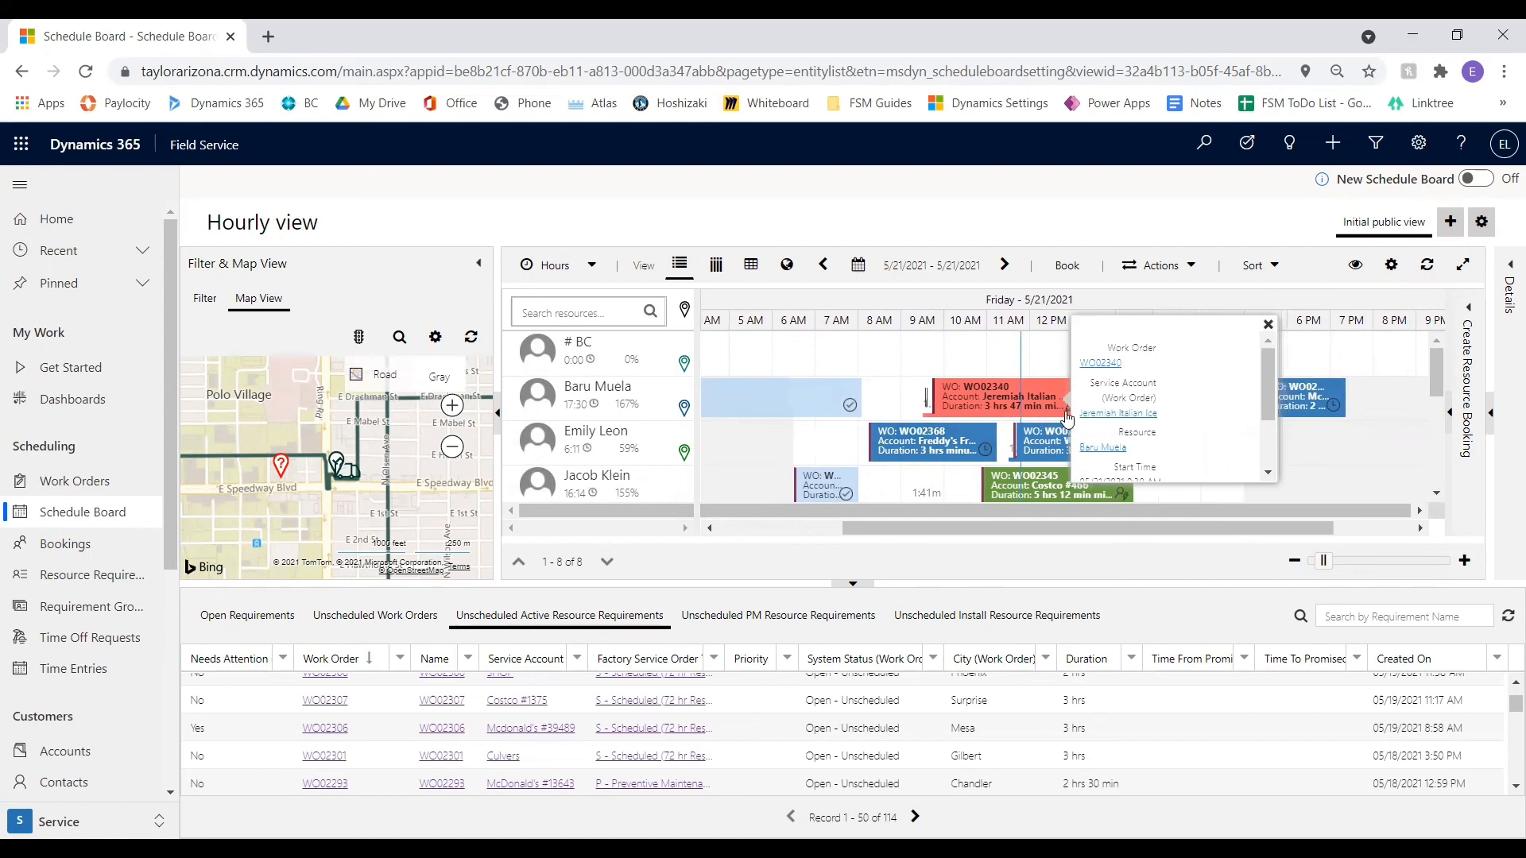
mouse_move(1111, 487)
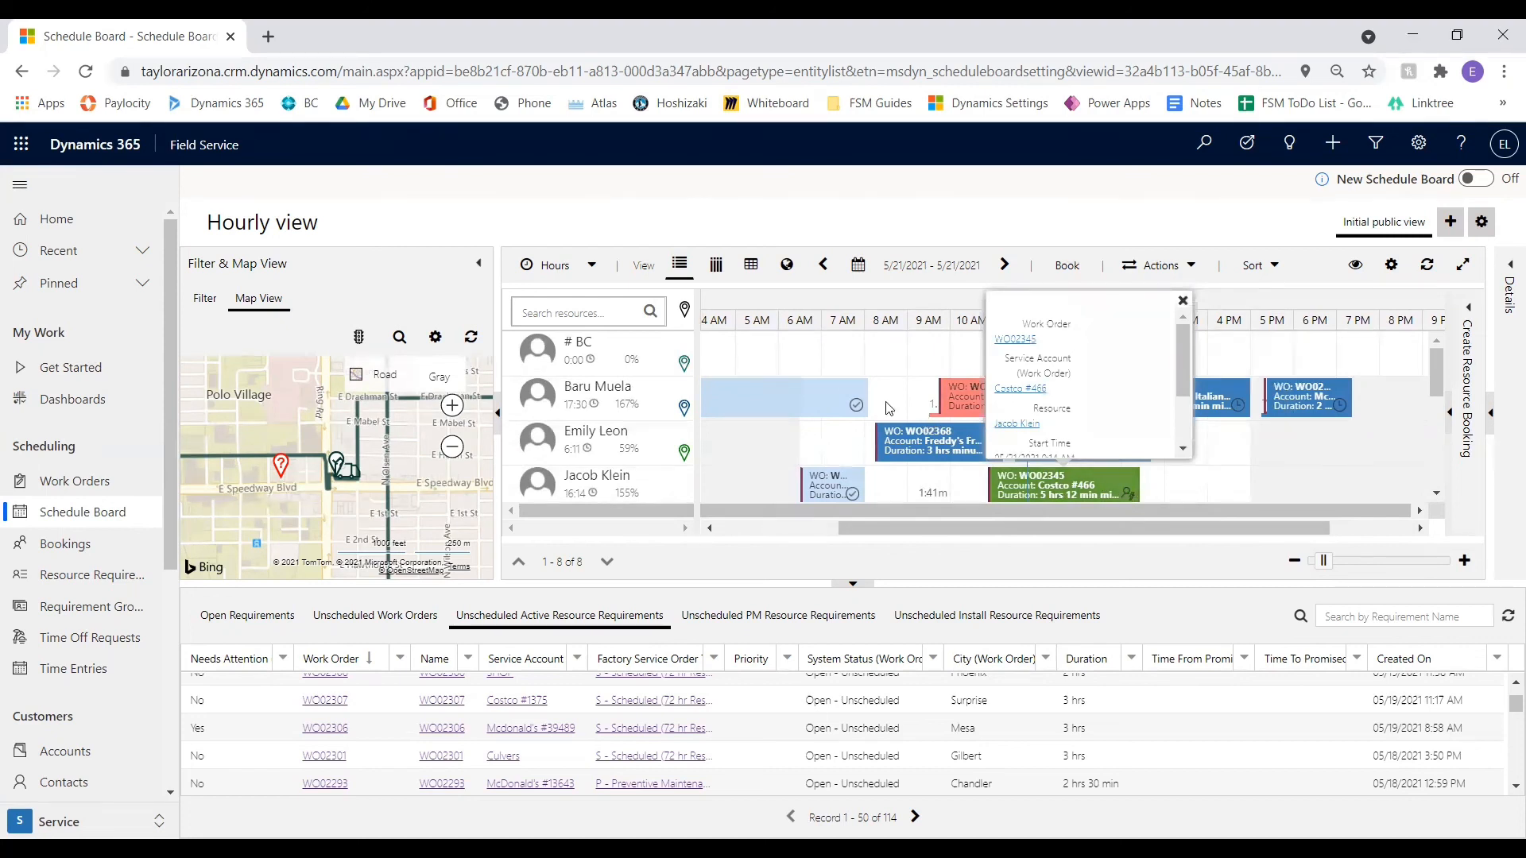
mouse_move(820, 406)
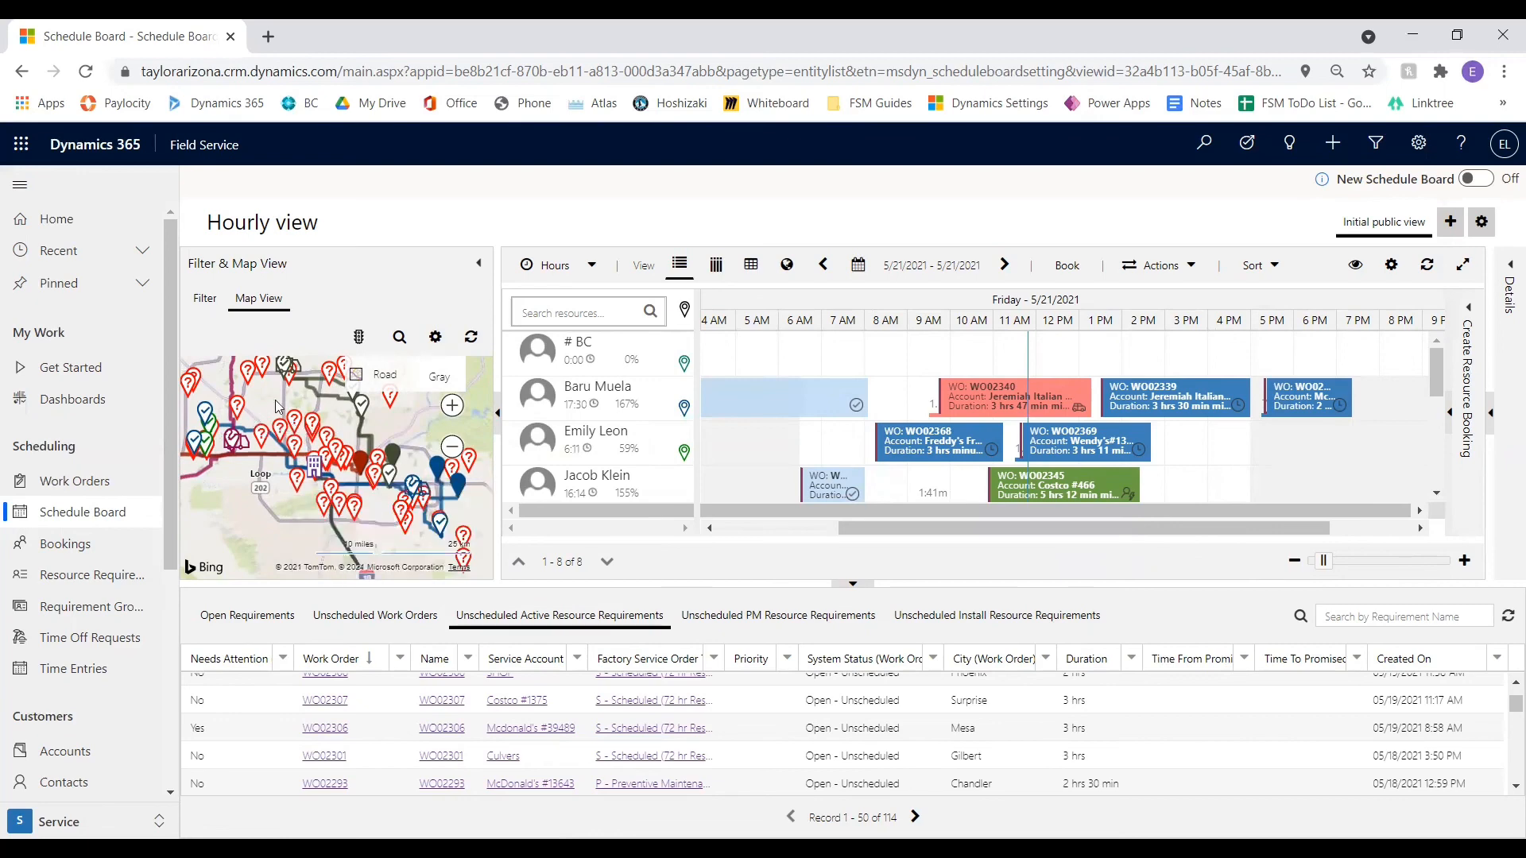
Hide the requirements on the schedule board's map
click(436, 339)
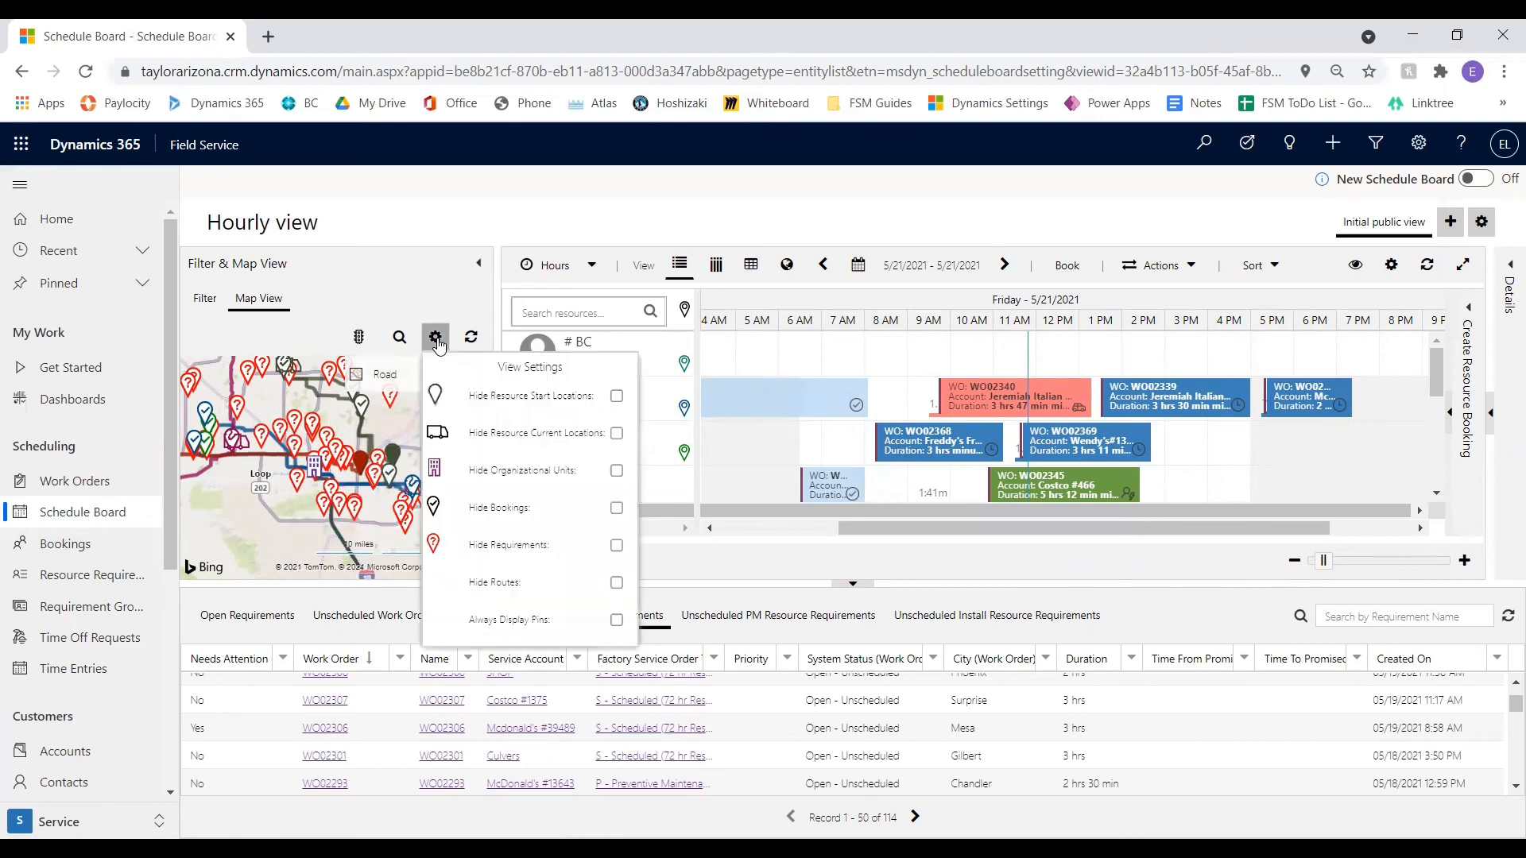
click(617, 546)
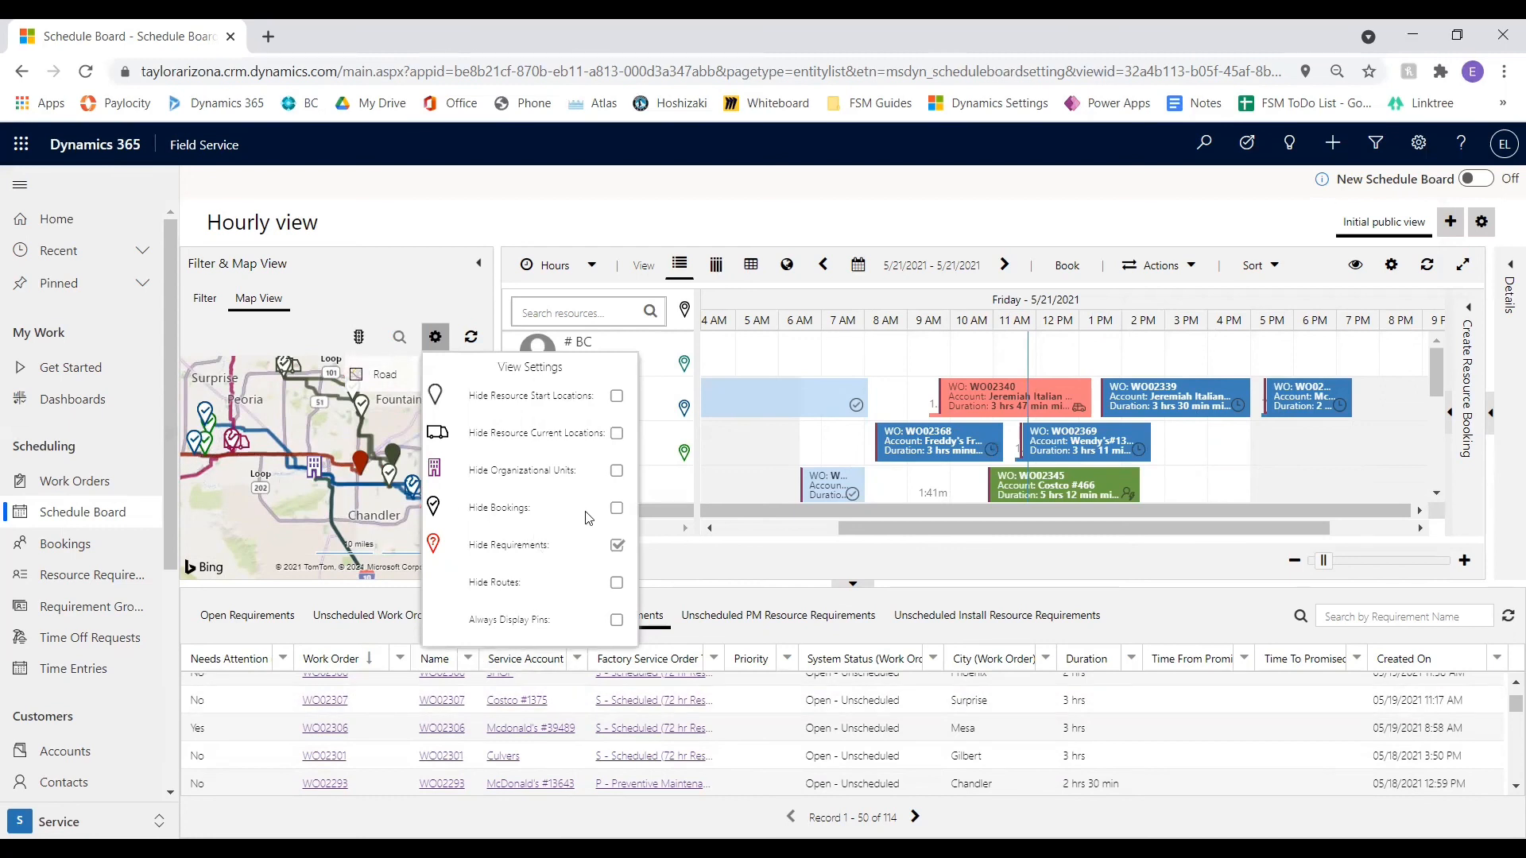
Try hiding bookings, organizational units and resource current locations on the map, restoring each one
click(618, 510)
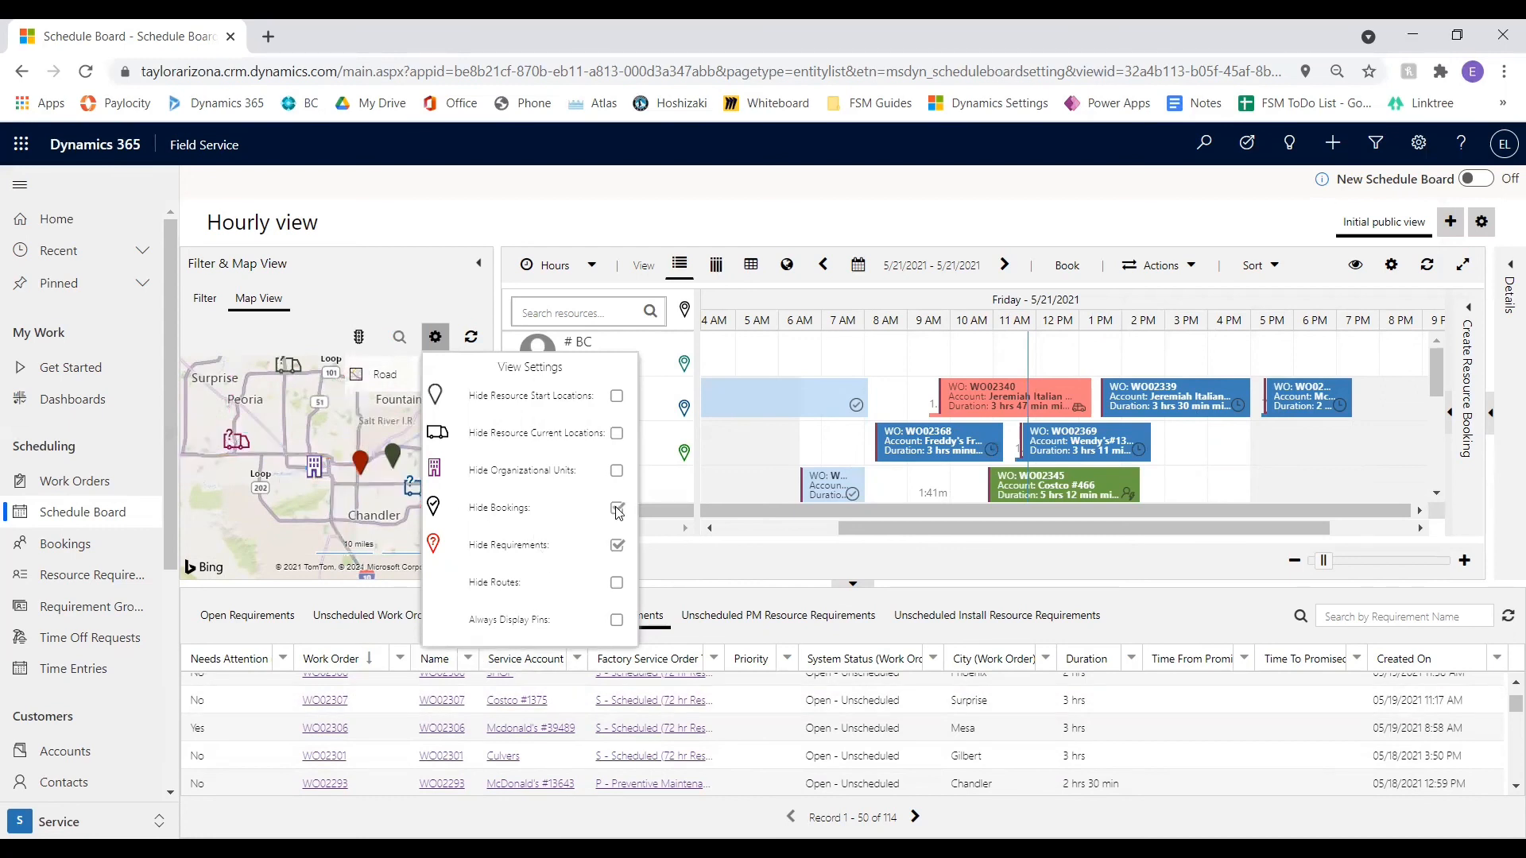
click(618, 510)
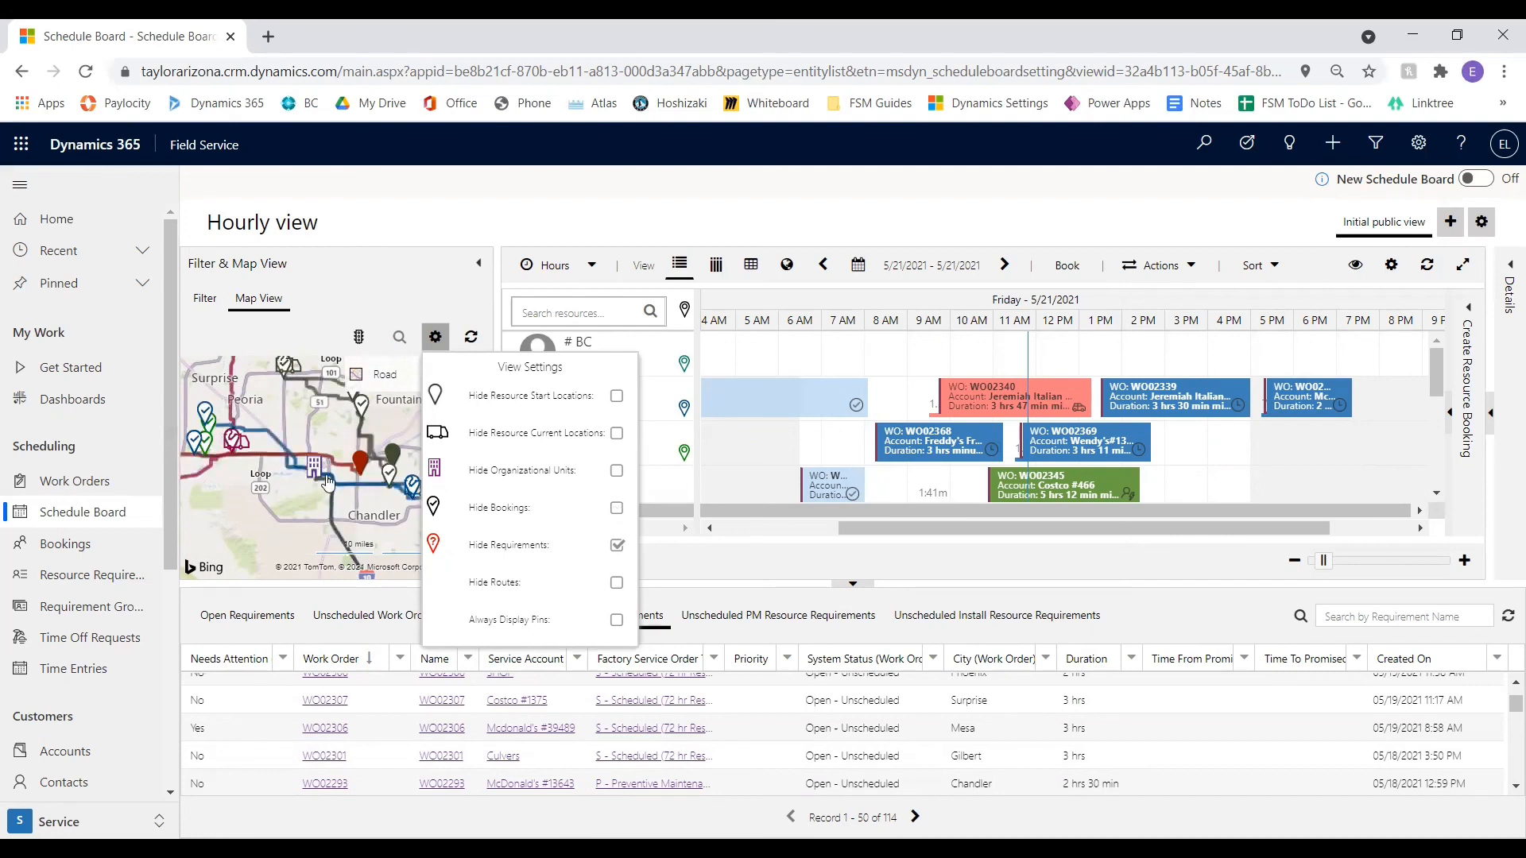
click(618, 472)
click(617, 473)
click(620, 434)
click(620, 434)
Hide the resources' routes on the map
click(620, 585)
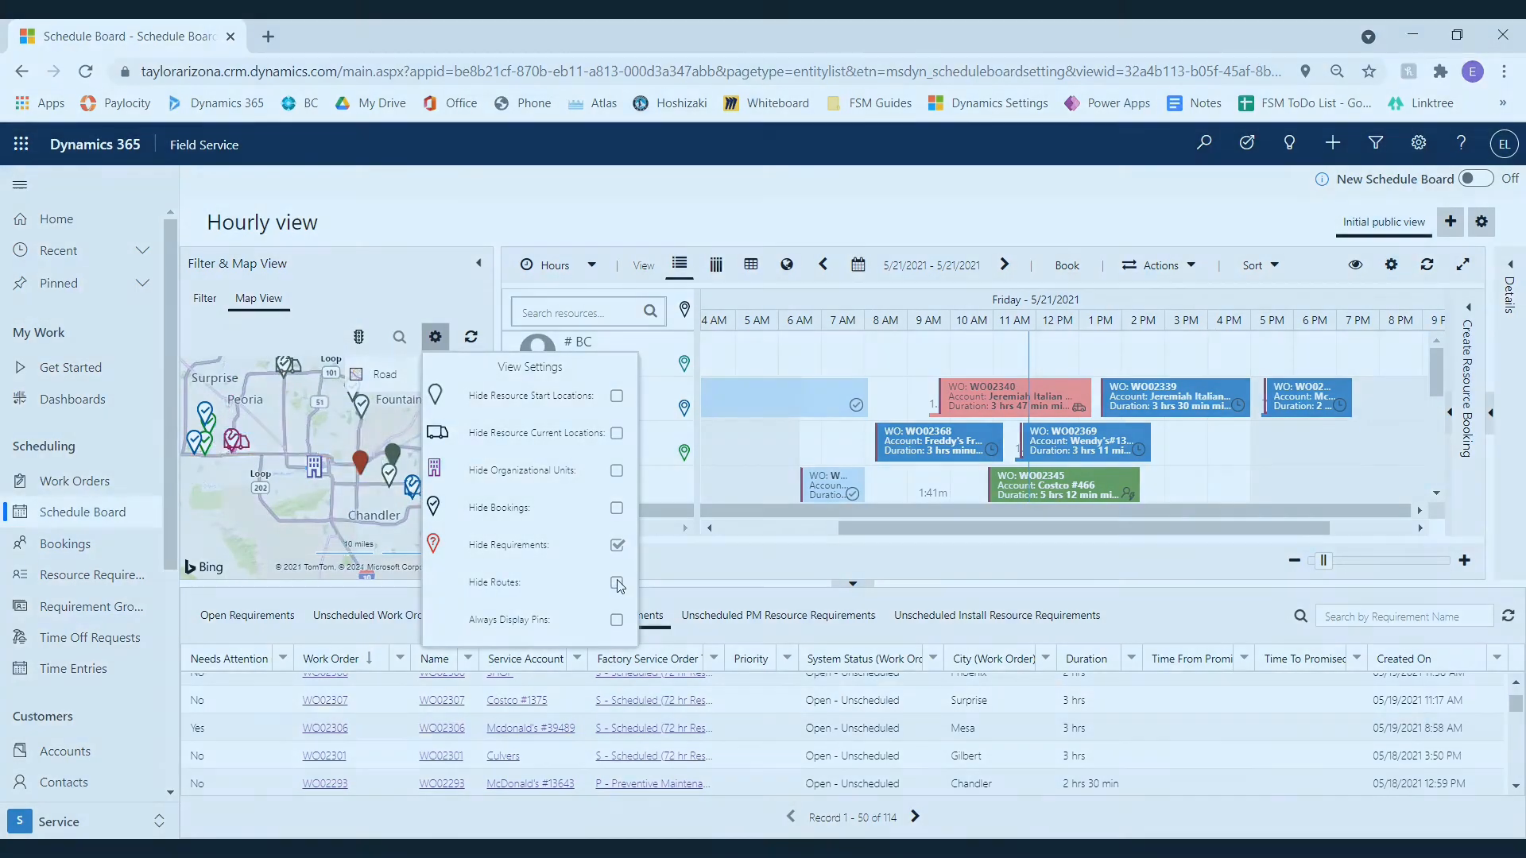